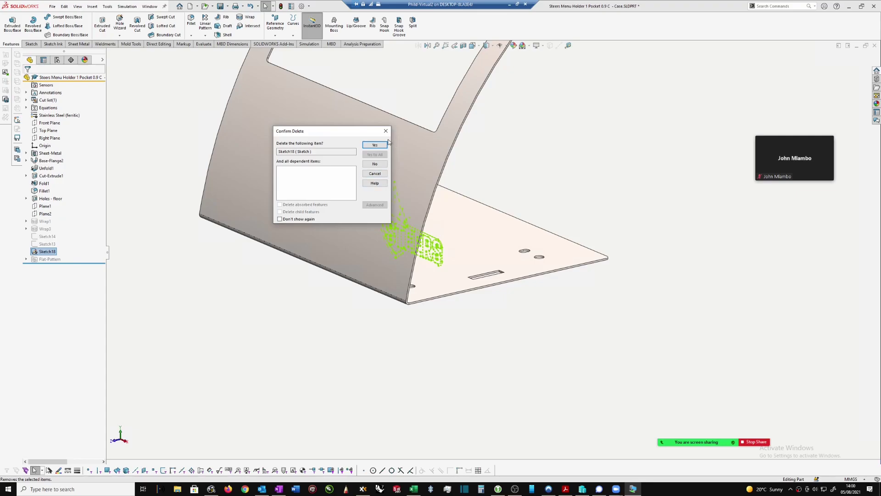
pyautogui.moveTo(516, 179); pyautogui.dragTo(503, 190, button='middle')
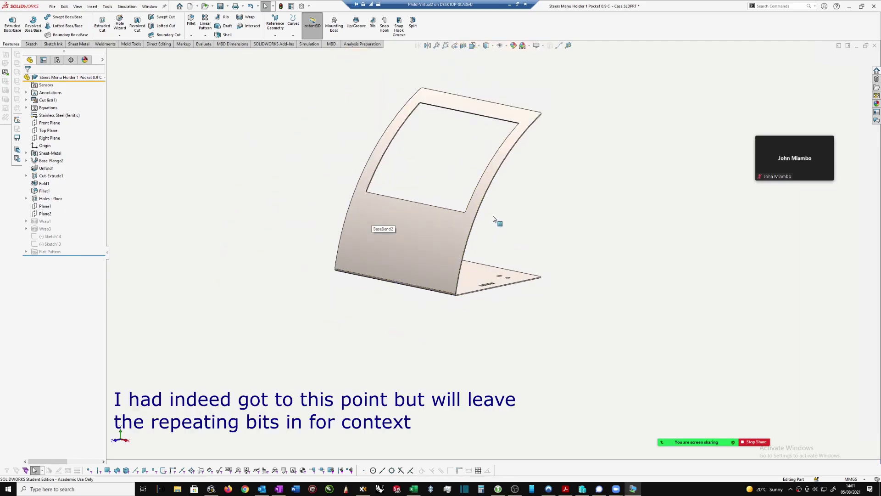
pyautogui.scroll(-3, 493, 219)
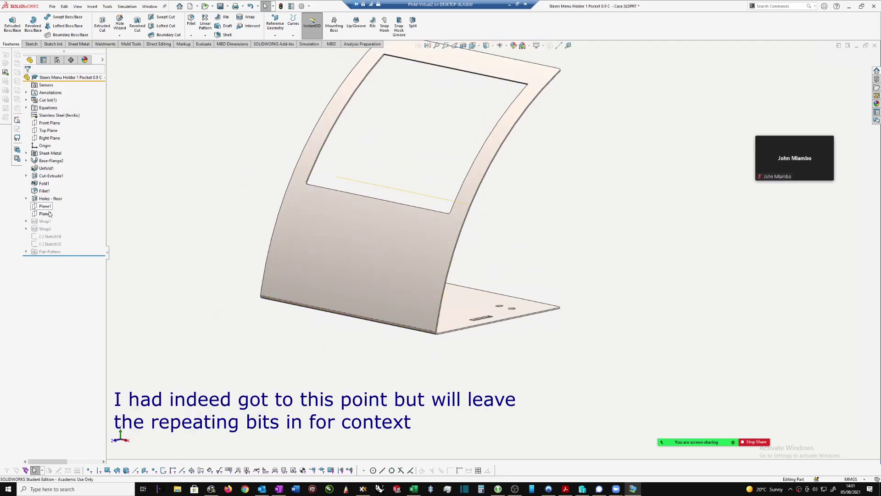
pyautogui.scroll(1, 522, 241)
pyautogui.moveTo(524, 241); pyautogui.dragTo(571, 252, button='middle')
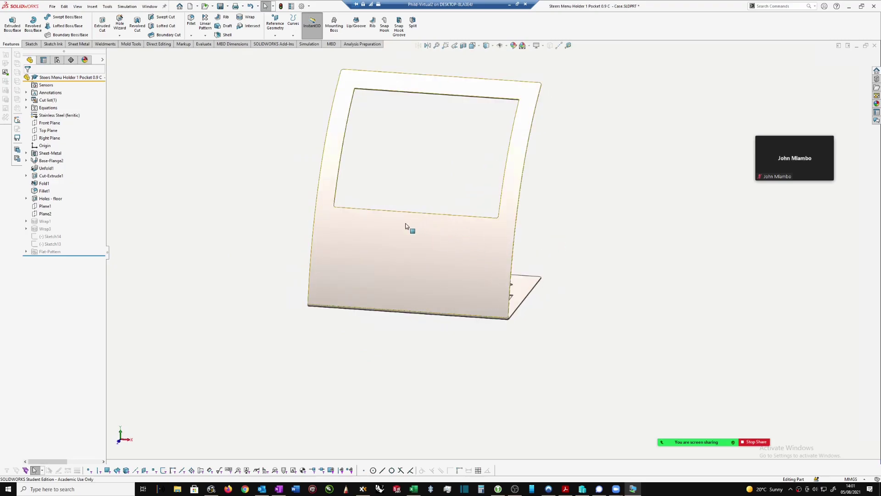
pyautogui.moveTo(552, 230); pyautogui.dragTo(505, 202, button='middle')
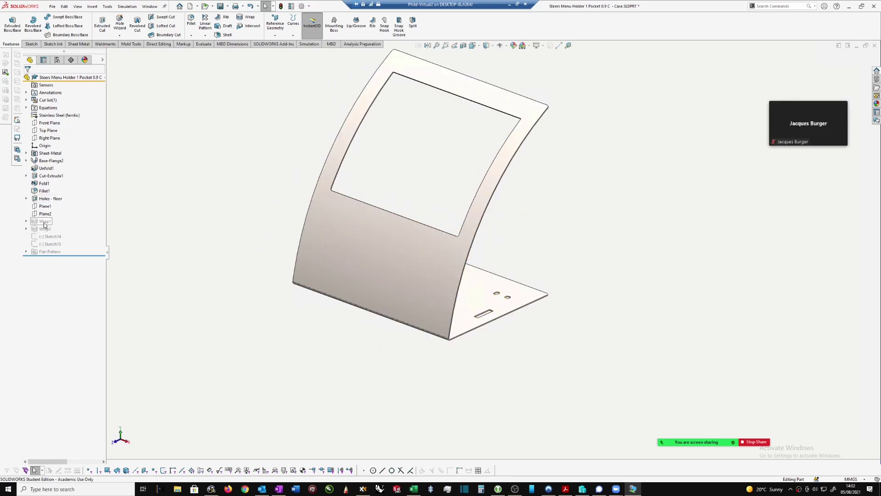
# - Unsuppress the two Wrap features of the STEERS logo and examine them on the curved front face
pyautogui.click(45, 225)
pyautogui.keyDown('ctrl'); pyautogui.click(44, 229); pyautogui.keyUp('ctrl')
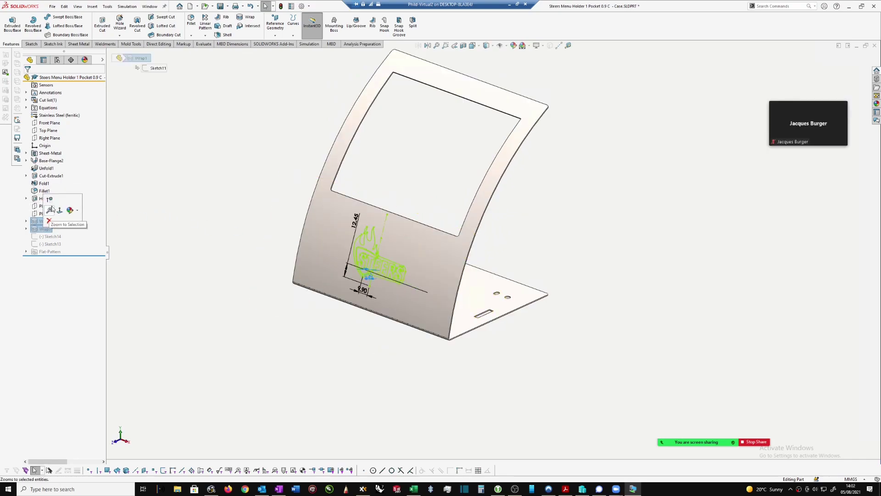
pyautogui.click(49, 201)
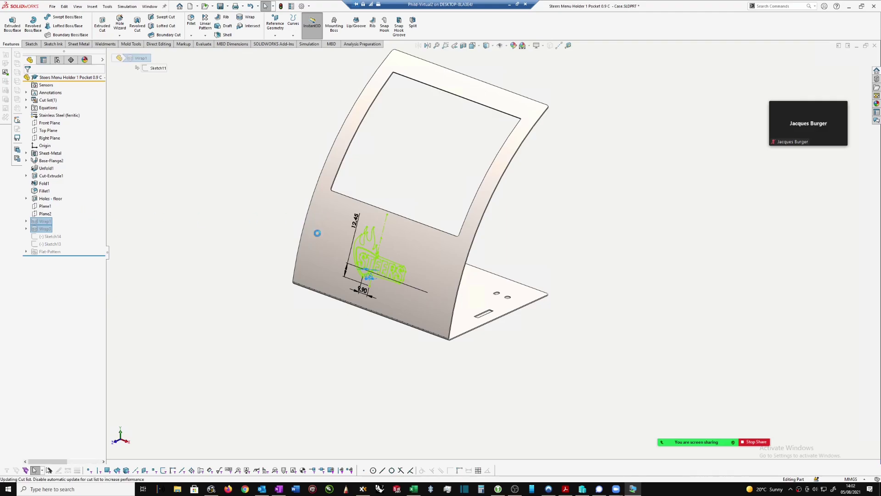
pyautogui.scroll(-4, 449, 260)
pyautogui.moveTo(364, 276); pyautogui.dragTo(394, 251, button='middle')
pyautogui.scroll(1, 475, 259)
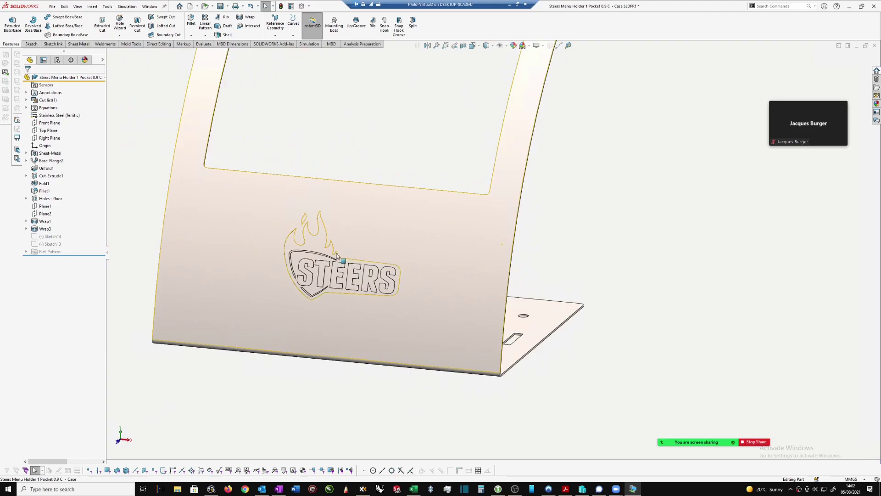
pyautogui.scroll(-1, 334, 252)
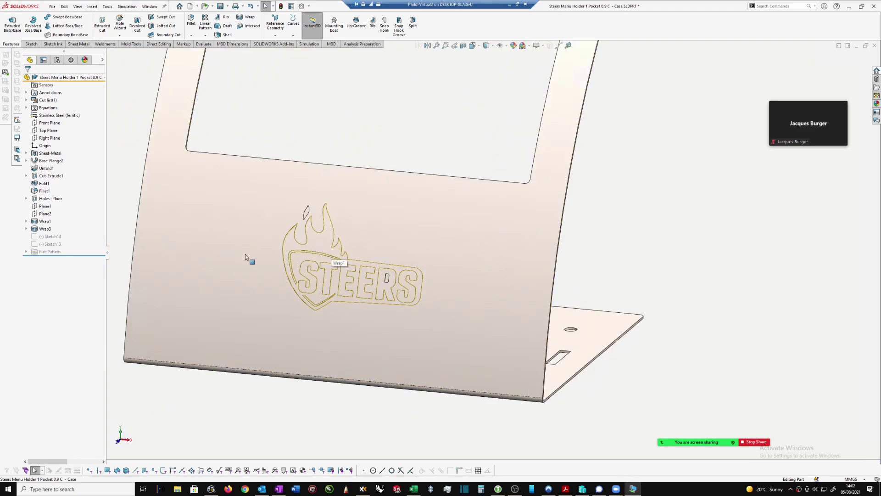
# - Suppress the Wrap feature of the STEERS lettering and restore it
pyautogui.click(44, 229)
pyautogui.click(58, 197)
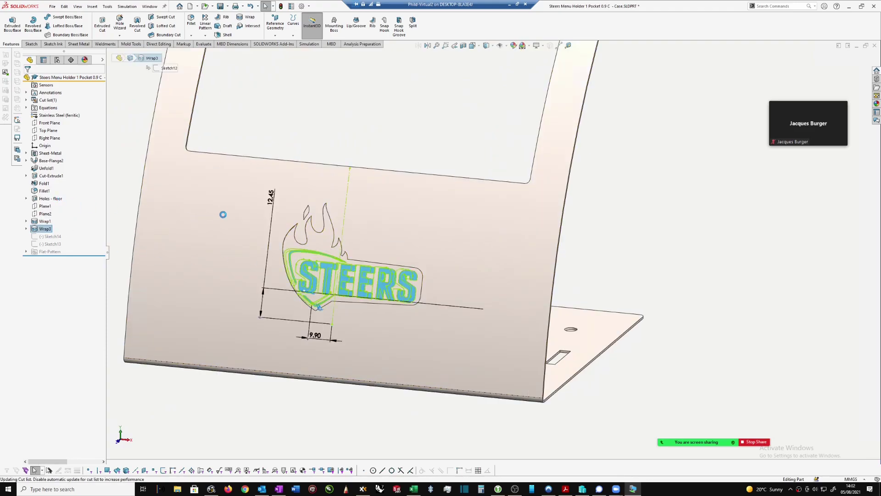
pyautogui.click(43, 229)
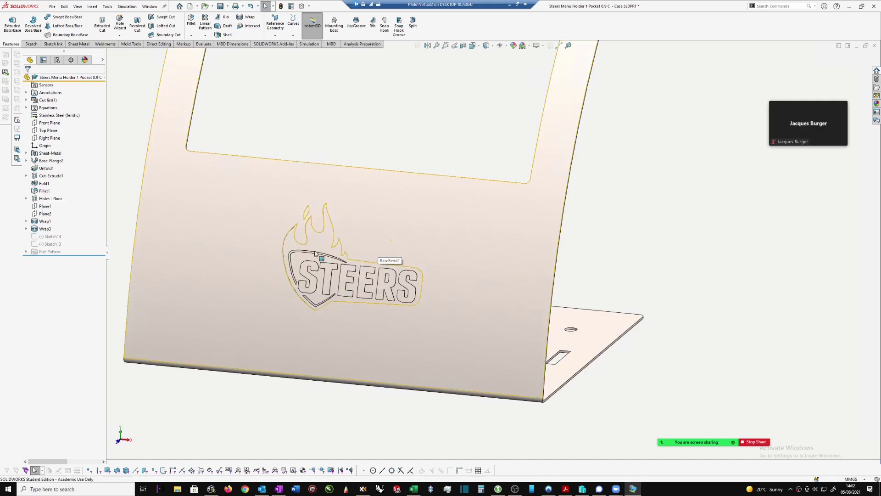
# - Suppress both Wrap features that form the STEERS logo on the front face
pyautogui.click(44, 222)
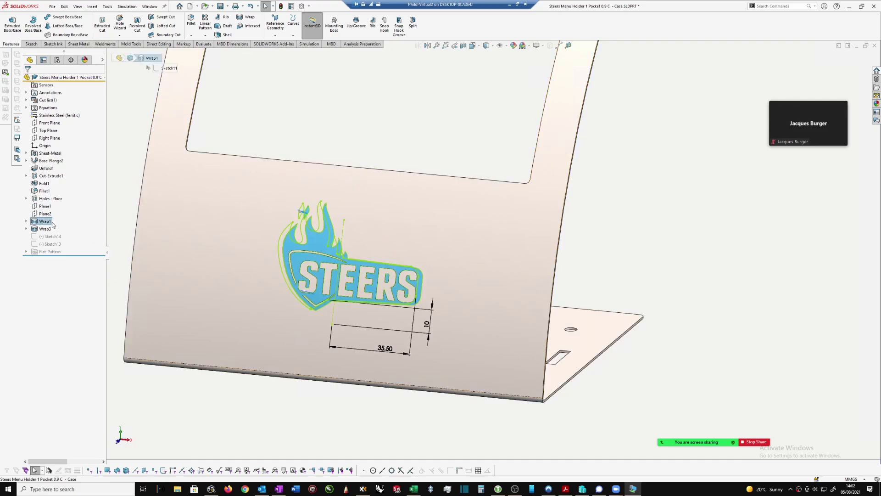
pyautogui.click(43, 229)
pyautogui.keyDown('ctrl'); pyautogui.click(39, 222); pyautogui.keyUp('ctrl')
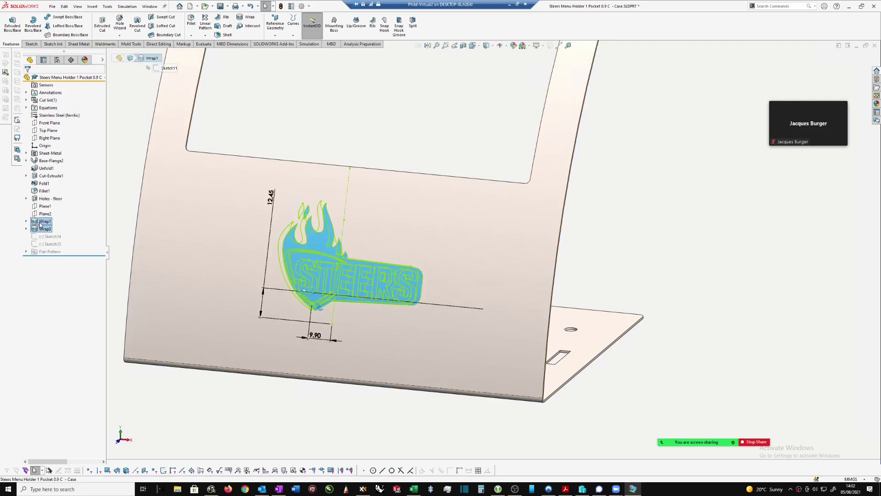
pyautogui.keyDown('ctrl'); pyautogui.click(40, 223); pyautogui.keyUp('ctrl')
pyautogui.keyDown('ctrl'); pyautogui.click(39, 222); pyautogui.keyUp('ctrl')
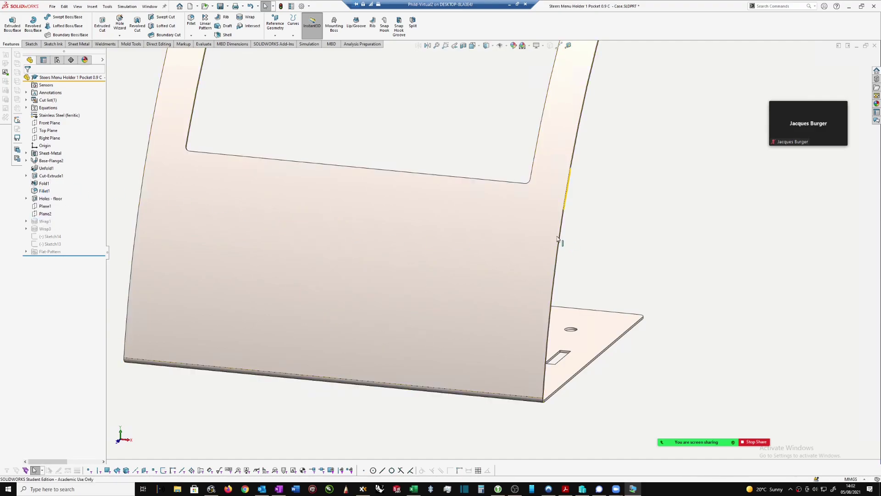
pyautogui.scroll(2, 587, 227)
pyautogui.scroll(2, 586, 227)
pyautogui.moveTo(533, 236); pyautogui.dragTo(366, 242, button='middle')
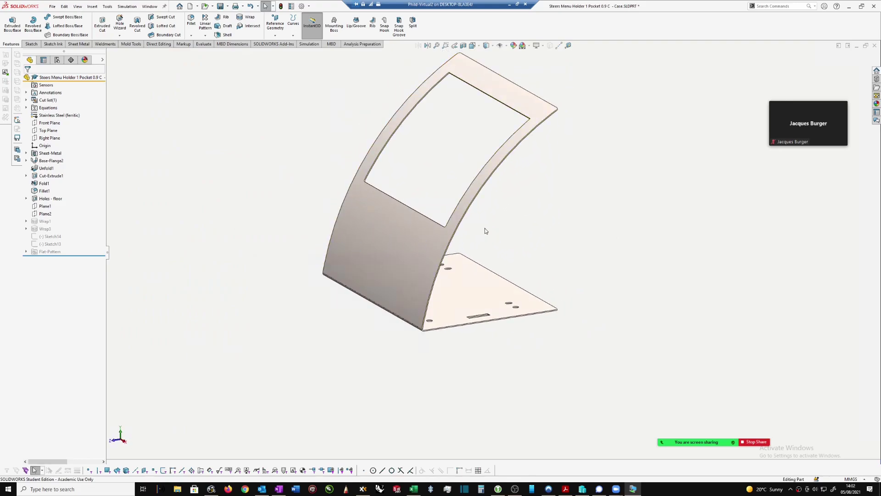
pyautogui.moveTo(483, 238); pyautogui.dragTo(528, 227, button='middle')
pyautogui.keyDown('ctrl'); pyautogui.moveTo(551, 184); pyautogui.dragTo(539, 190, button='middle'); pyautogui.keyUp('ctrl')
pyautogui.scroll(-2, 532, 202)
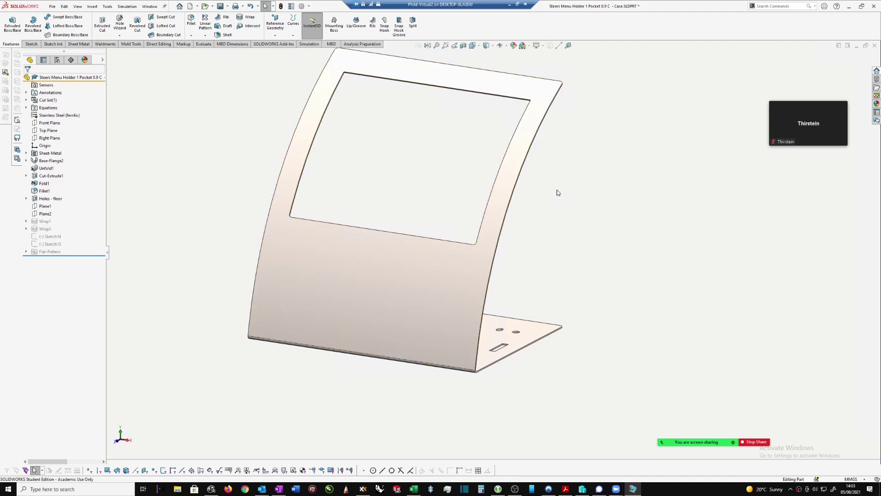
# - Open the definition of Plane1 and clear all three of its vertex references
pyautogui.click(44, 206)
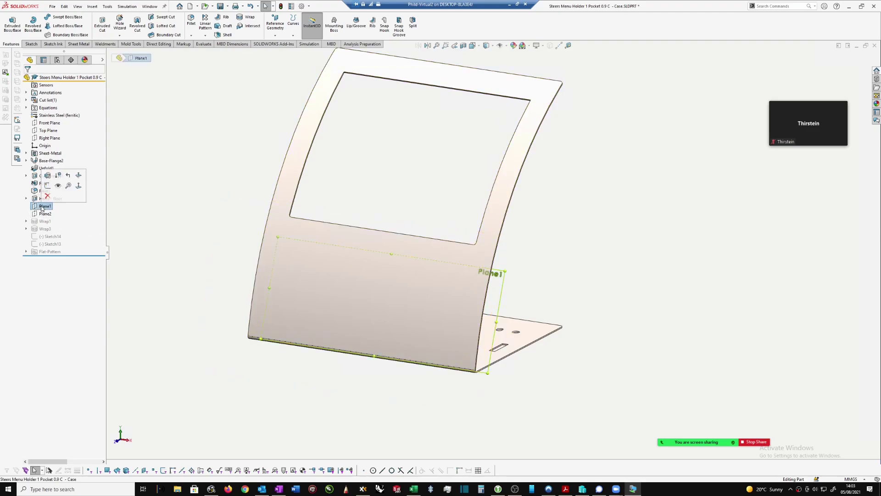
pyautogui.click(48, 176)
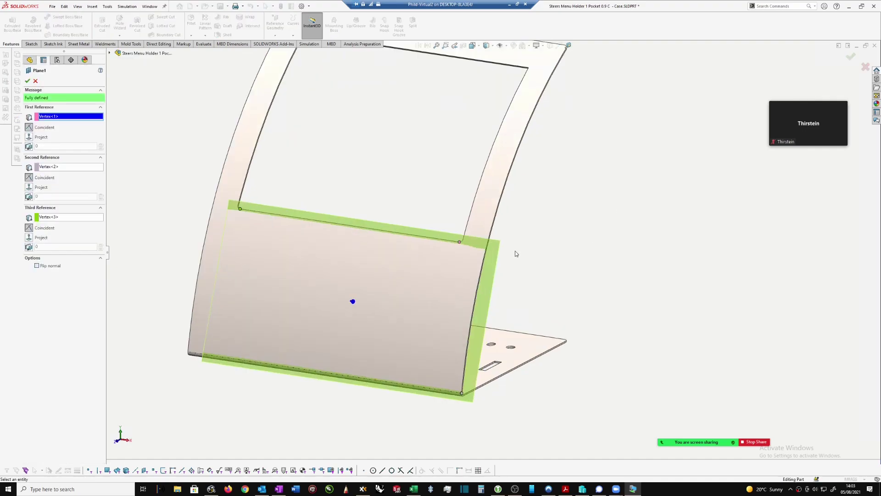
pyautogui.moveTo(527, 259); pyautogui.dragTo(477, 238, button='middle')
pyautogui.scroll(-2, 349, 243)
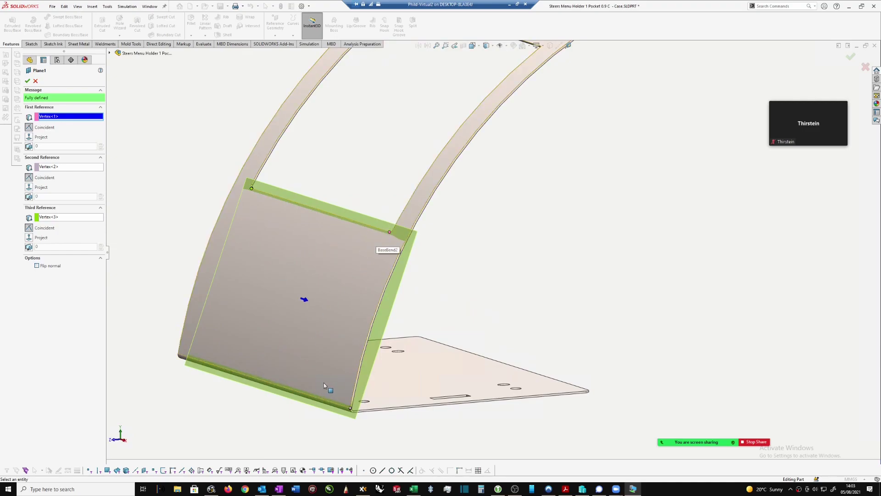
pyautogui.scroll(-2, 171, 172)
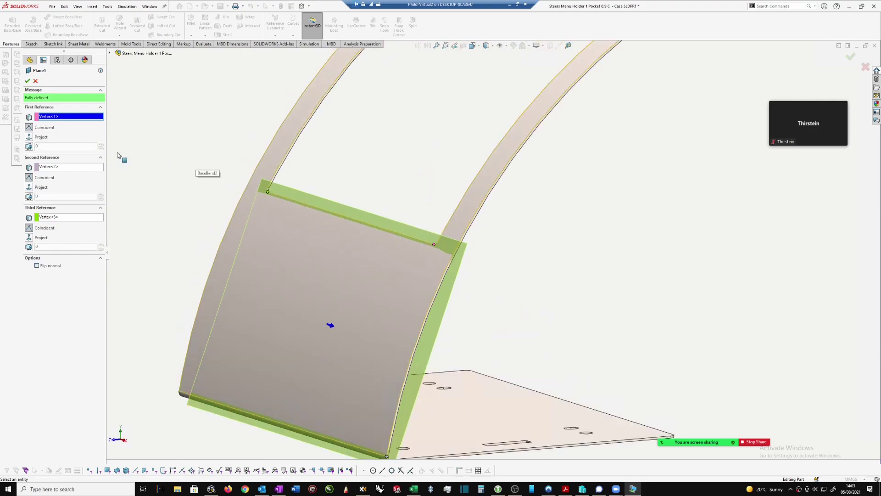
pyautogui.press('Delete')
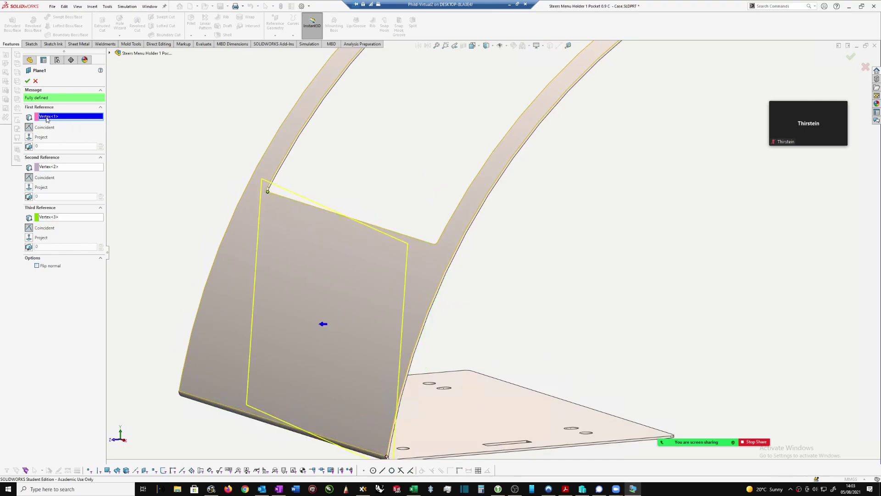
pyautogui.click(46, 137)
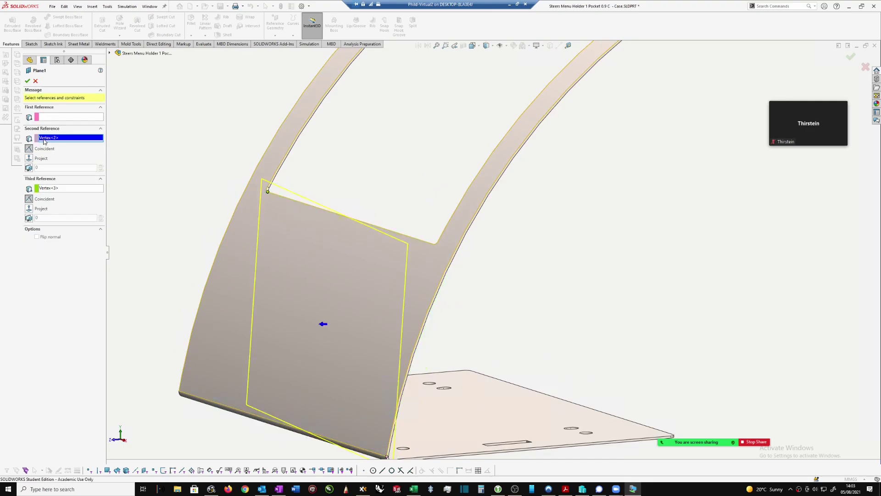
pyautogui.press('Delete')
pyautogui.click(44, 159)
pyautogui.press('Delete')
pyautogui.moveTo(367, 257); pyautogui.dragTo(391, 248, button='middle')
pyautogui.scroll(-2, 391, 249)
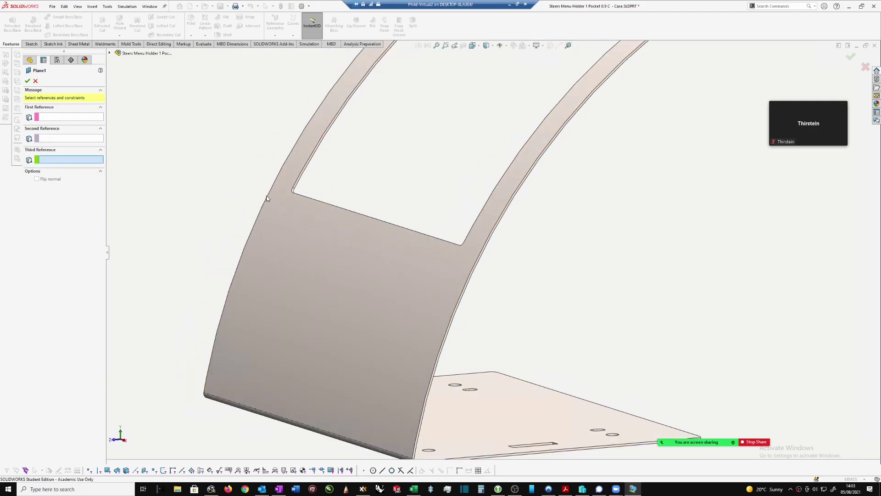
pyautogui.click(293, 193)
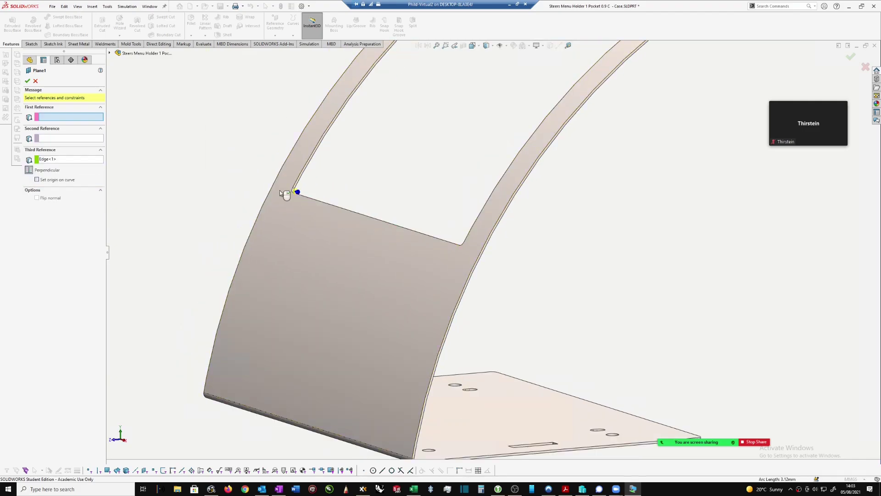
pyautogui.click(49, 161)
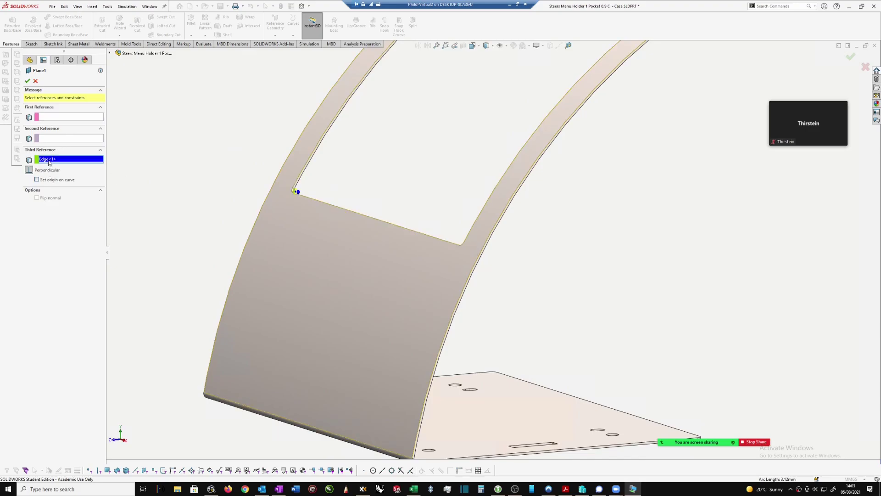
pyautogui.press('Delete')
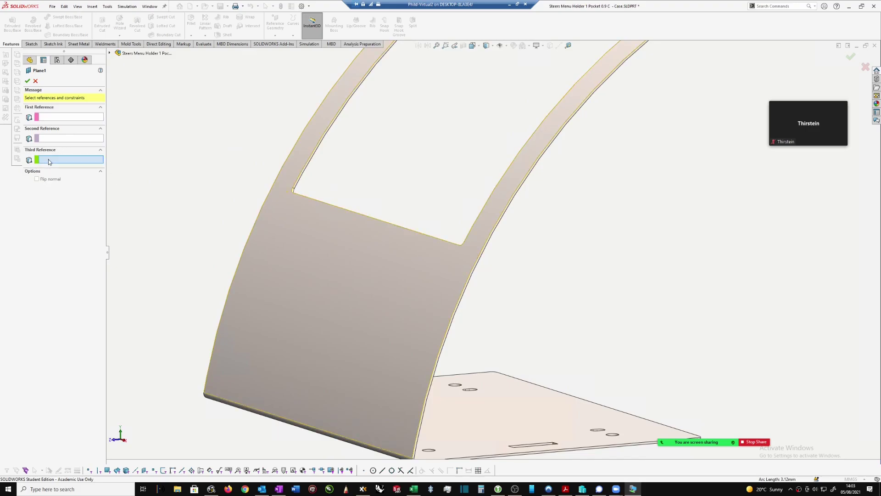
# - Redefine Plane1 through vertices at the window cutout's two lower corners and a vertex at the curved panel's bottom corner, all coincident
pyautogui.click(46, 117)
pyautogui.scroll(-3, 287, 191)
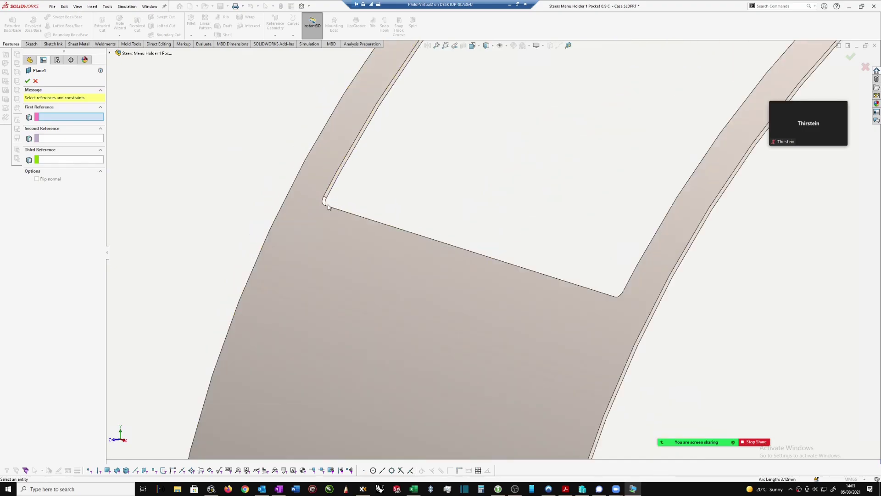
pyautogui.click(324, 204)
pyautogui.scroll(3, 486, 252)
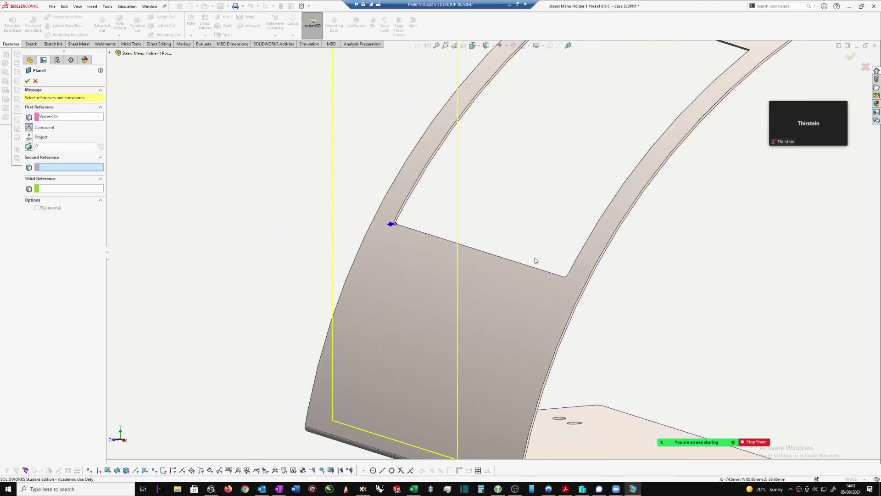
pyautogui.click(563, 277)
pyautogui.scroll(3, 526, 231)
pyautogui.scroll(-6, 493, 397)
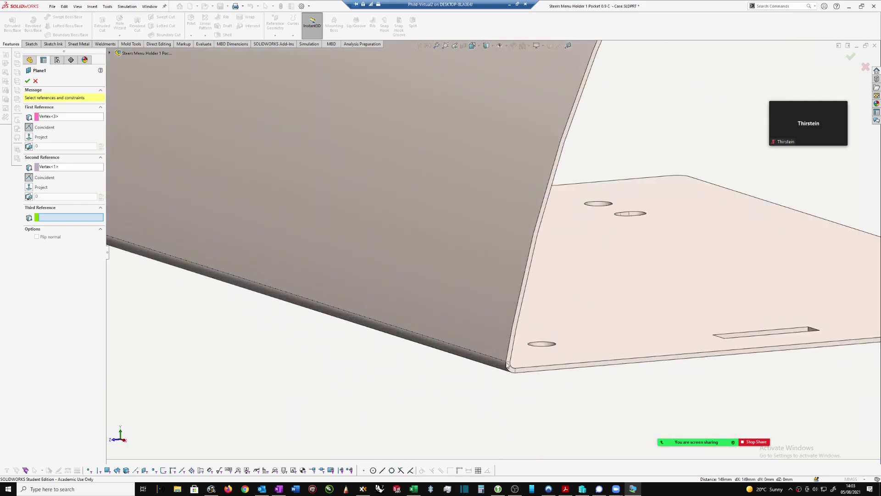
pyautogui.click(506, 361)
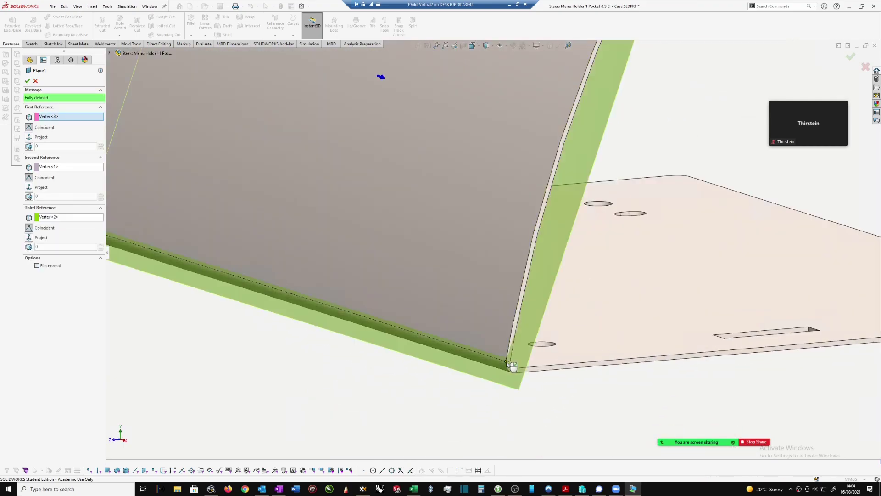
pyautogui.scroll(3, 548, 292)
pyautogui.scroll(-1, 391, 86)
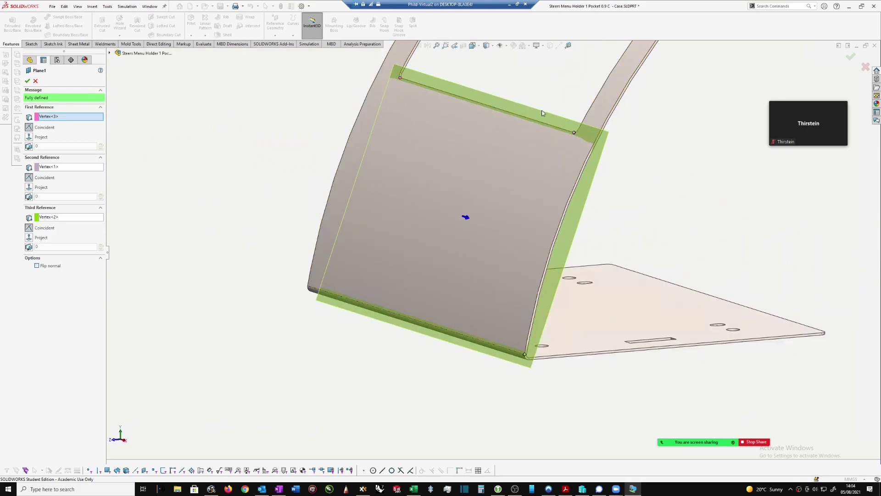
pyautogui.click(28, 82)
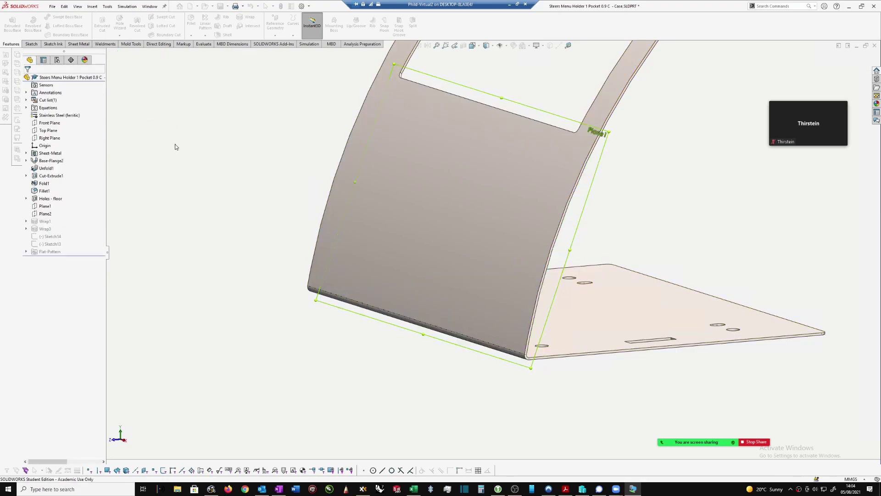
# - Suppress Plane2 in the part
pyautogui.click(45, 214)
pyautogui.moveTo(259, 195); pyautogui.dragTo(230, 215, button='middle')
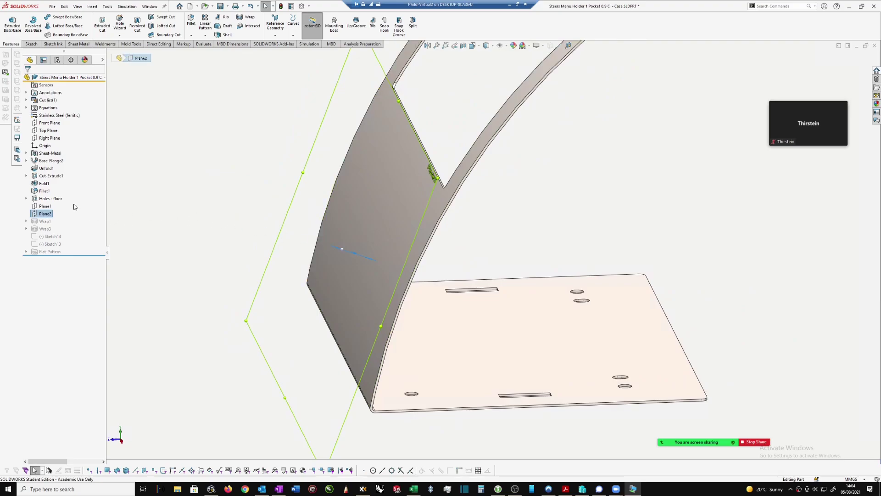
pyautogui.hotkey('ctrl', 'shift', 'z')
# - Create a reference plane offset 10 mm from Plane1, flipped to the outer side of the curved front panel
pyautogui.click(45, 206)
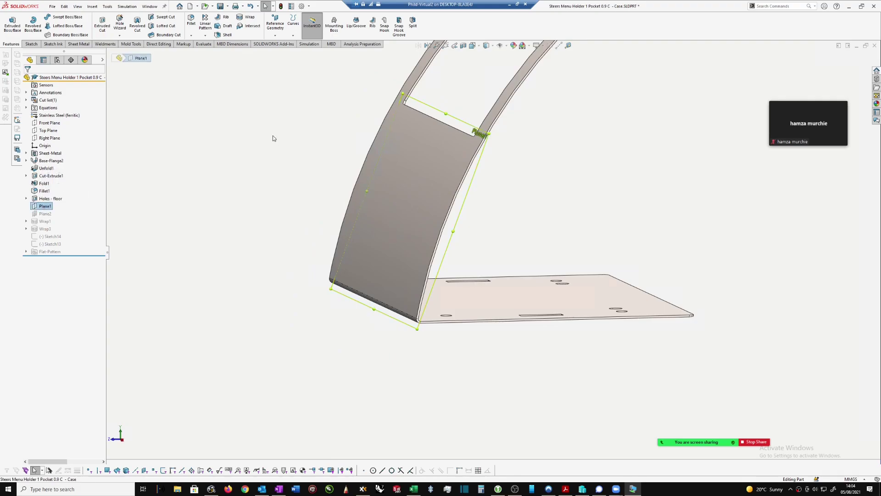
pyautogui.rightClick(317, 89)
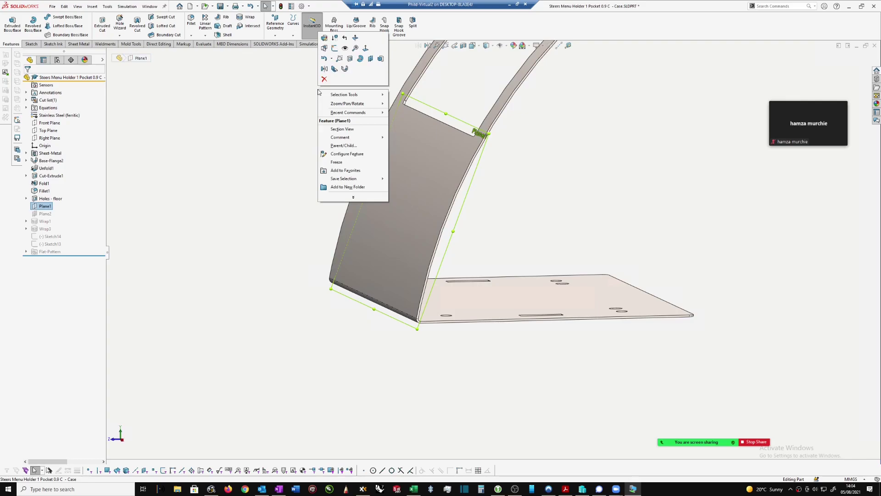
pyautogui.click(370, 58)
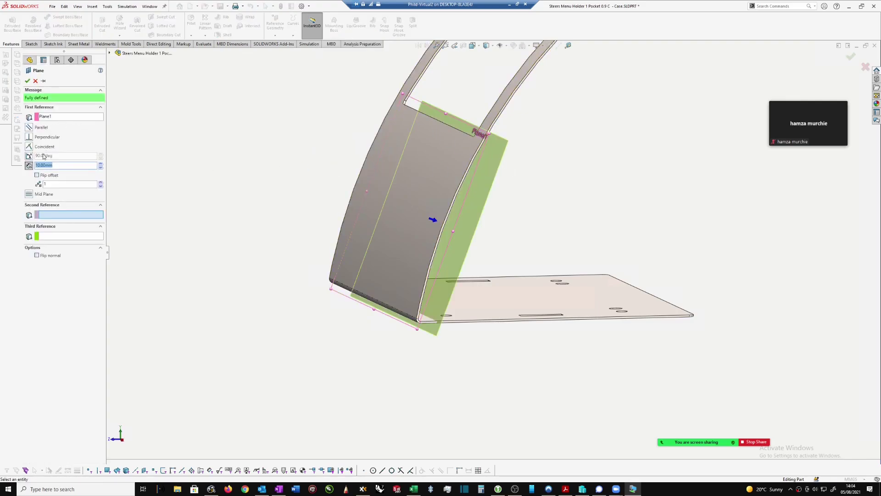
pyautogui.scroll(-2, 457, 170)
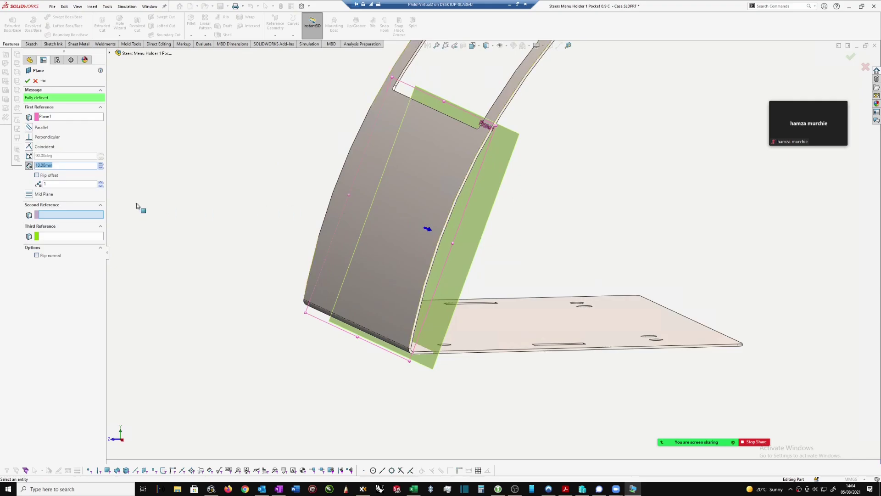
pyautogui.scroll(-1, 248, 187)
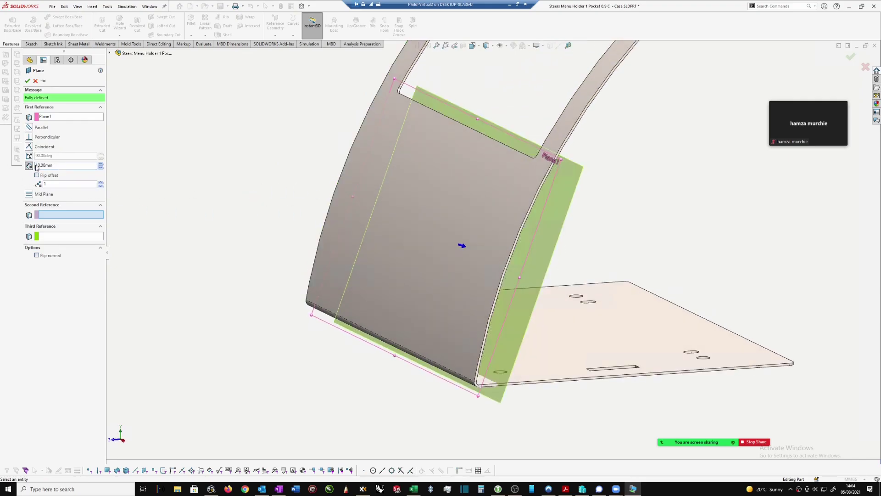
pyautogui.click(37, 174)
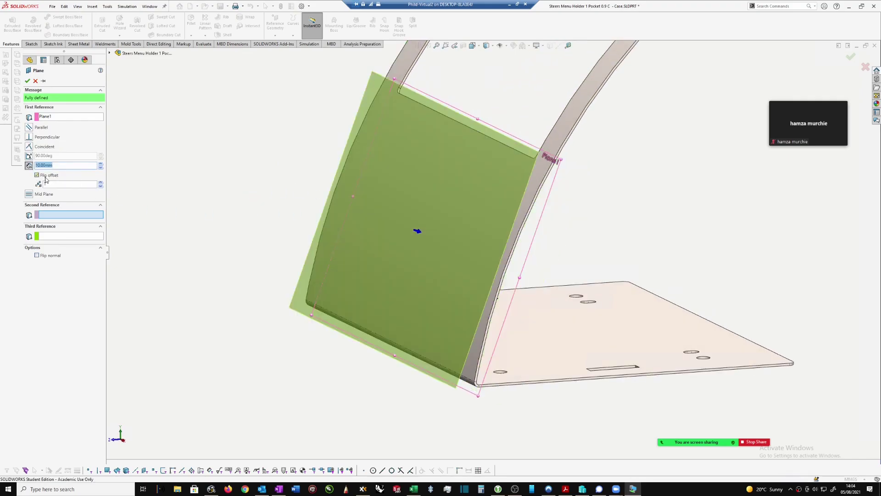
pyautogui.moveTo(233, 180); pyautogui.dragTo(205, 153, button='middle')
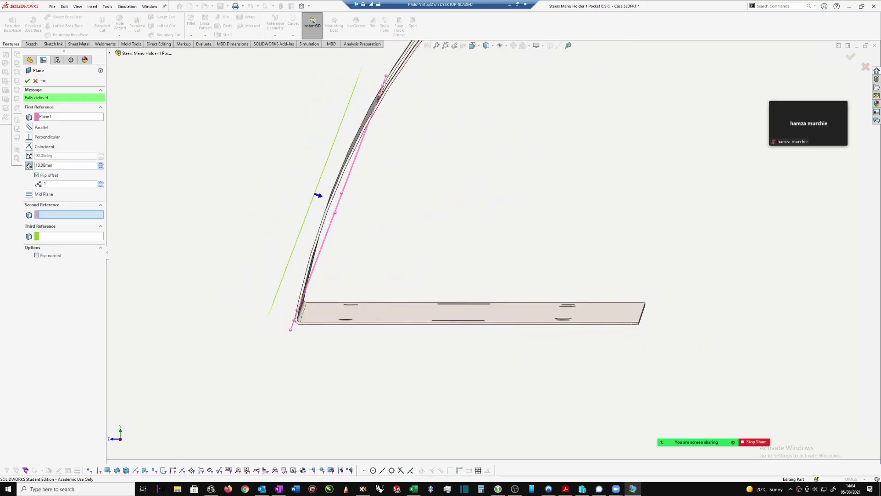
pyautogui.click(38, 166)
pyautogui.rightClick(248, 145)
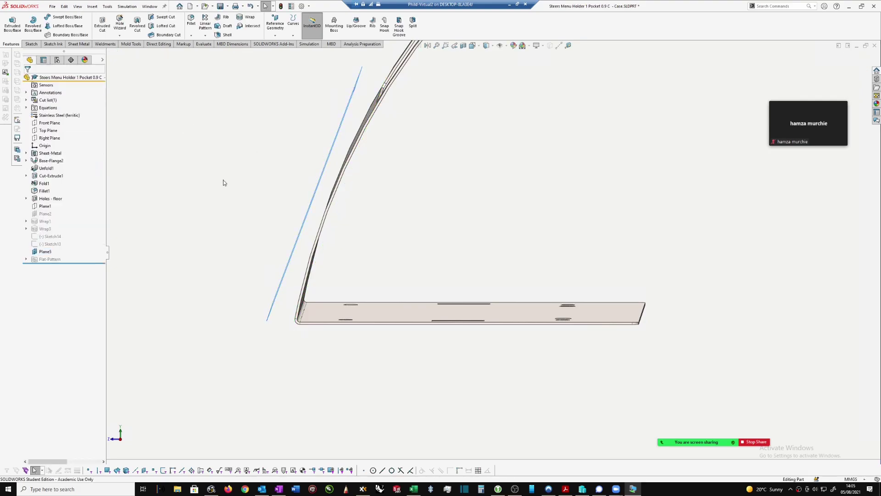
# - Start importing Steers Logo.dxf onto the new offset plane, into the part as a 2D sketch with Import as reference enabled
pyautogui.moveTo(218, 181); pyautogui.dragTo(177, 210, button='middle')
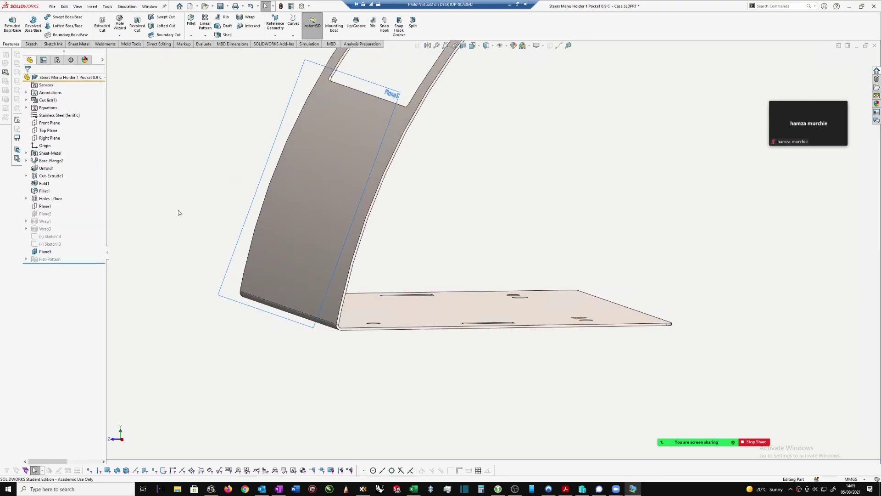
pyautogui.click(46, 251)
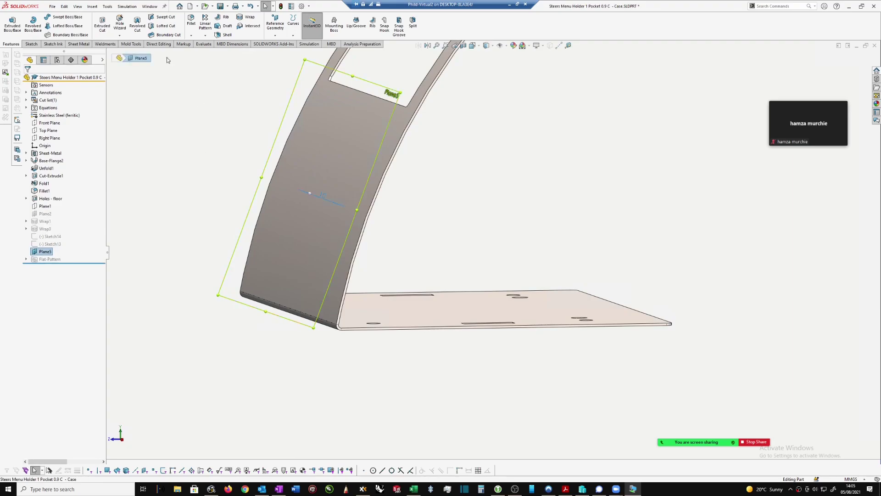
pyautogui.click(92, 7)
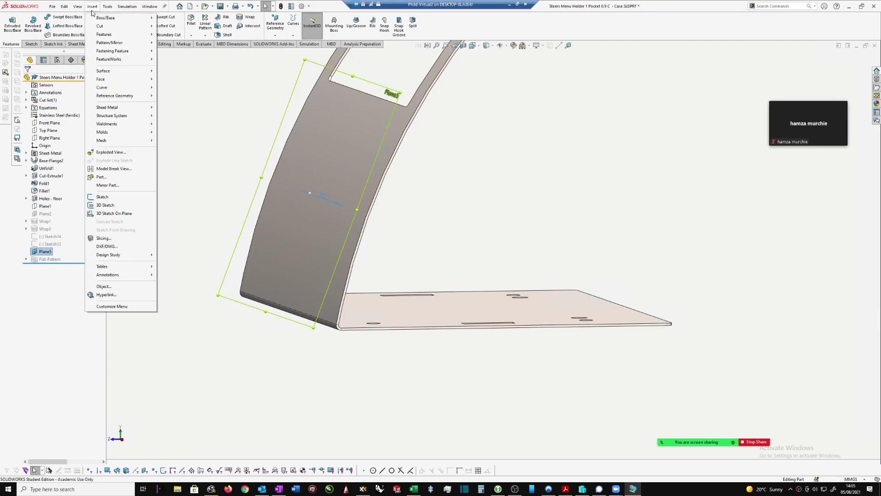
pyautogui.click(113, 248)
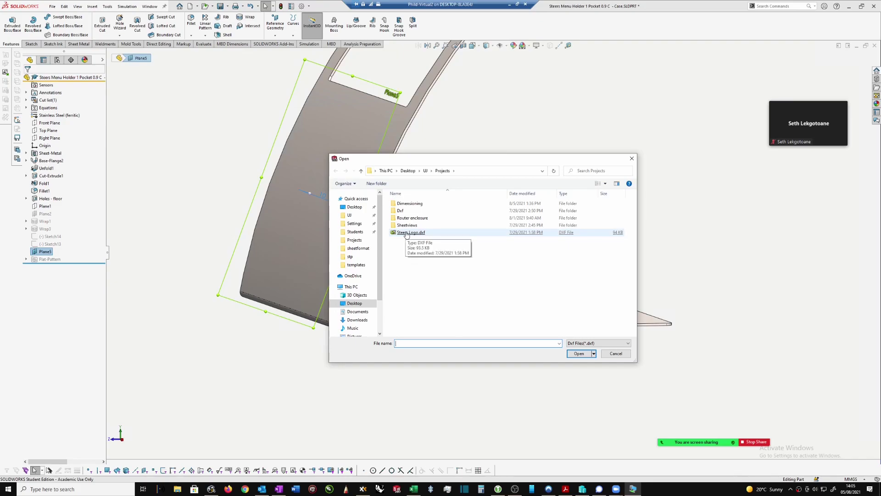
pyautogui.doubleClick(408, 233)
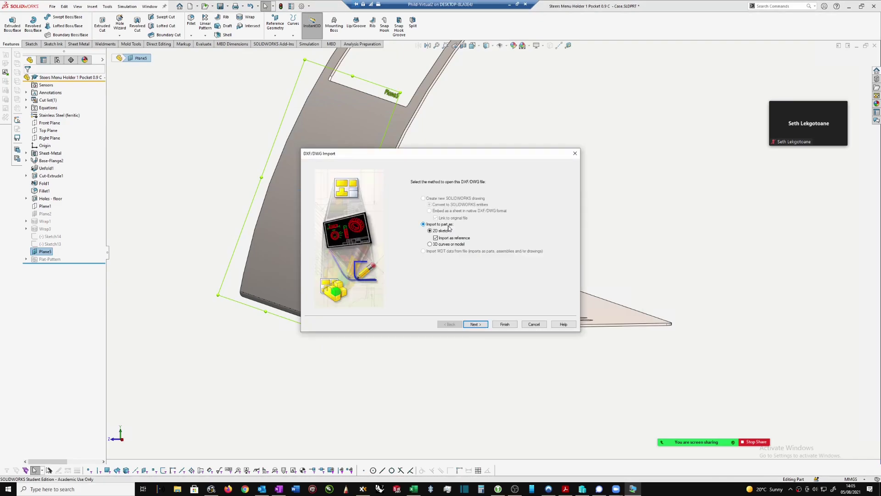
pyautogui.moveTo(431, 154); pyautogui.dragTo(443, 110)
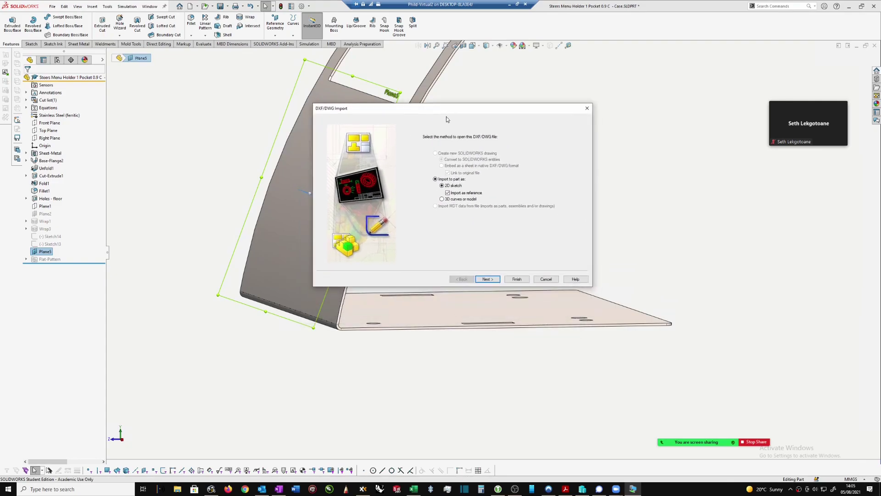
pyautogui.click(442, 200)
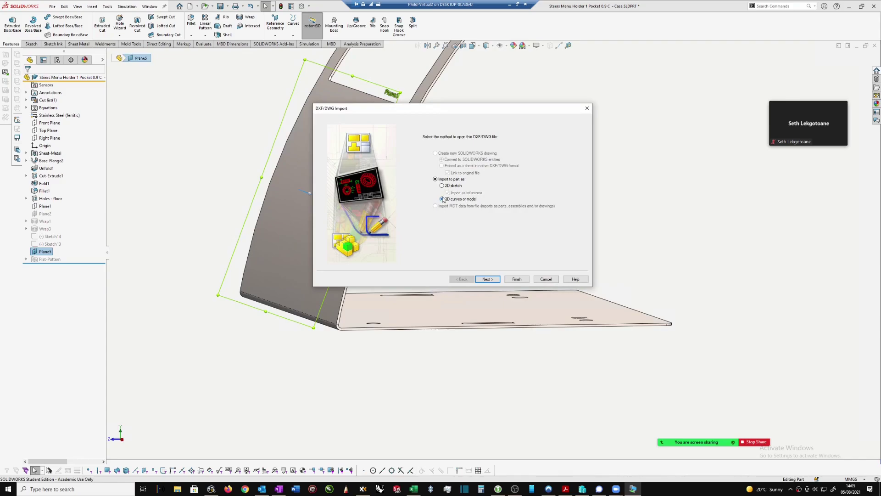
pyautogui.click(442, 186)
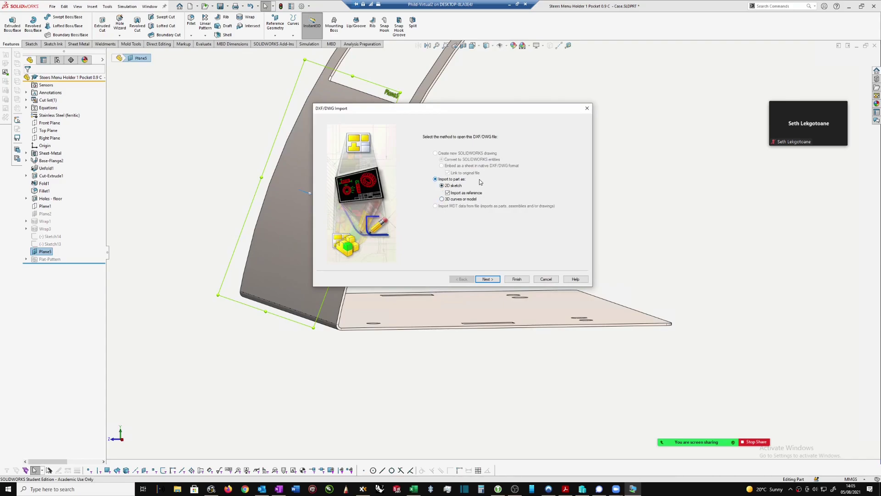
# - Set the imported data units to millimeters with a white preview background, finish the DXF import and close the import summary
pyautogui.click(487, 279)
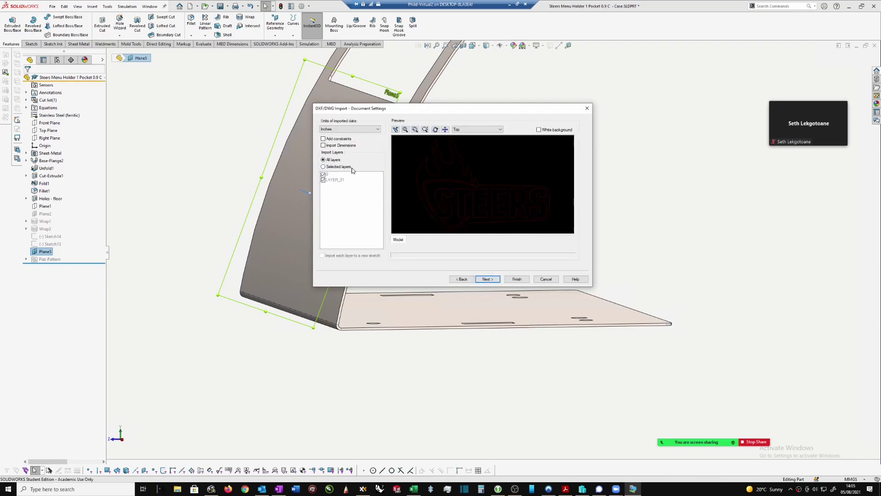
pyautogui.click(329, 129)
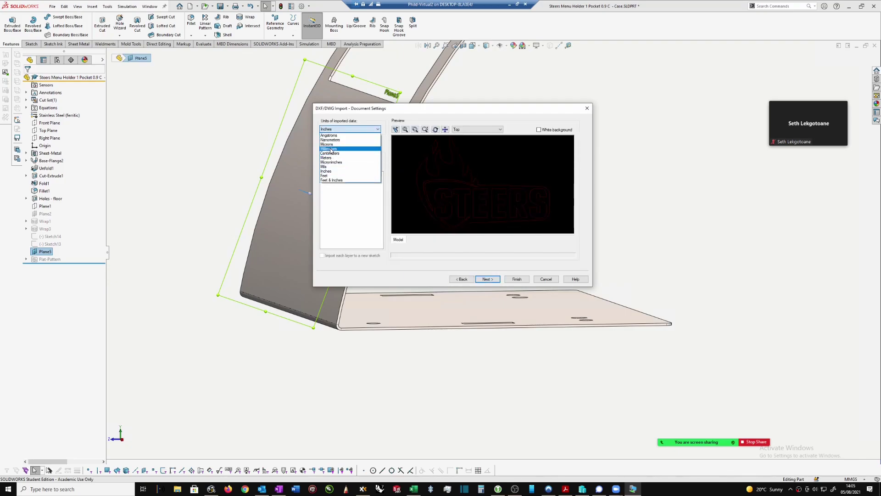
pyautogui.click(330, 149)
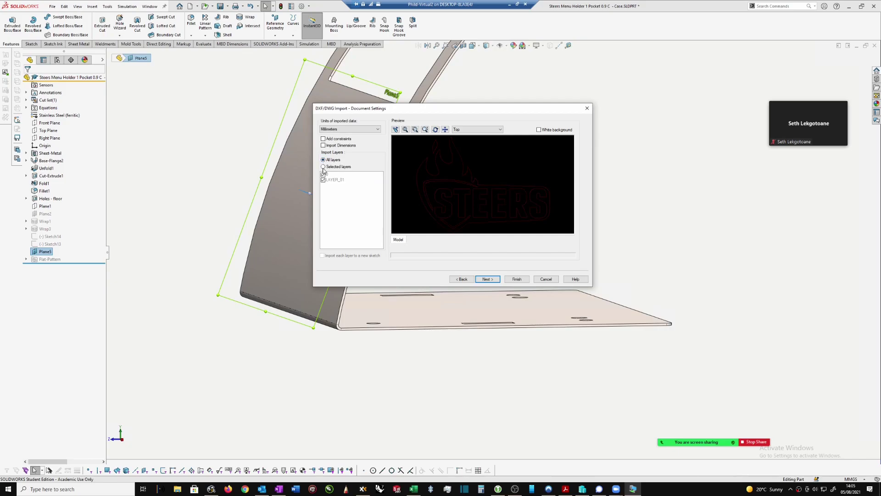
pyautogui.click(539, 130)
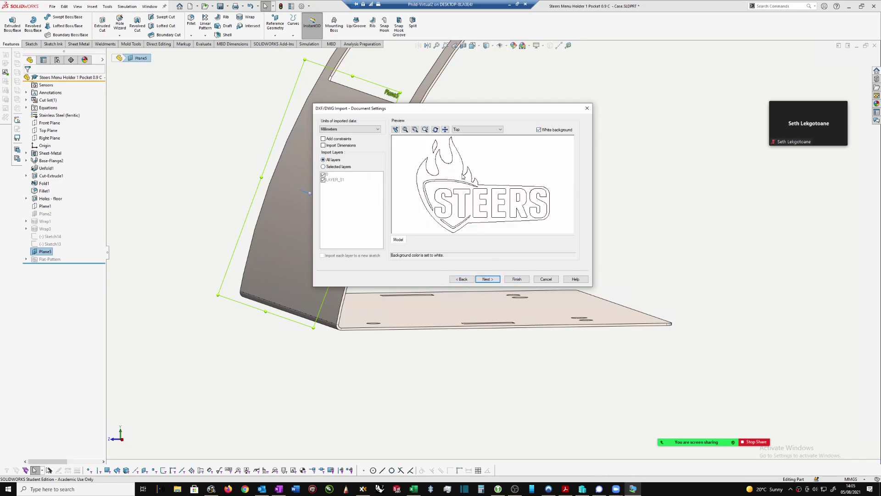
pyautogui.click(490, 280)
pyautogui.click(517, 279)
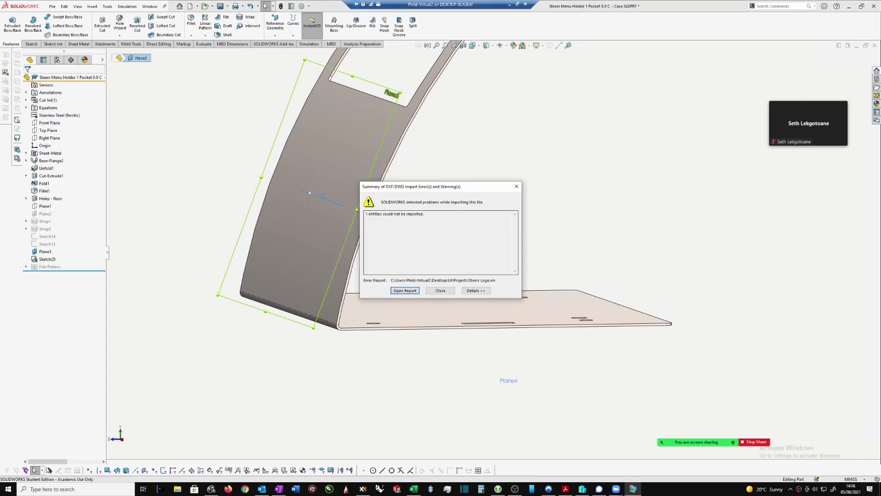
pyautogui.moveTo(464, 186); pyautogui.dragTo(460, 176)
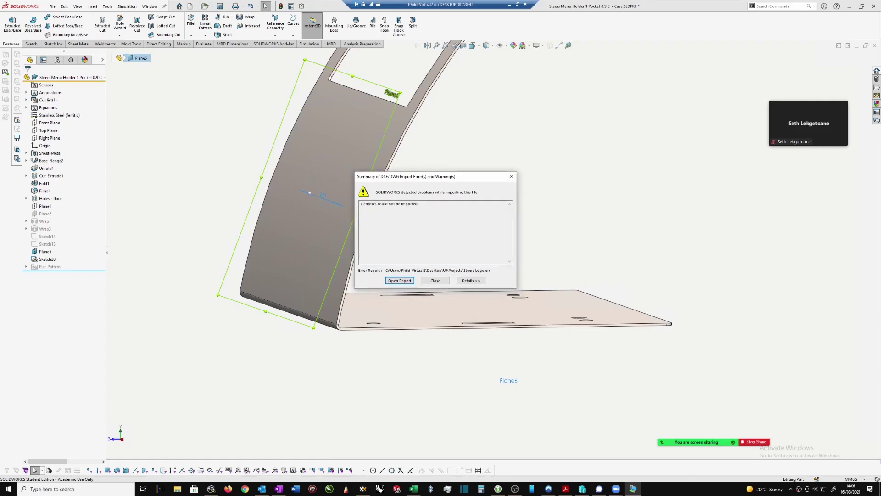
pyautogui.click(435, 281)
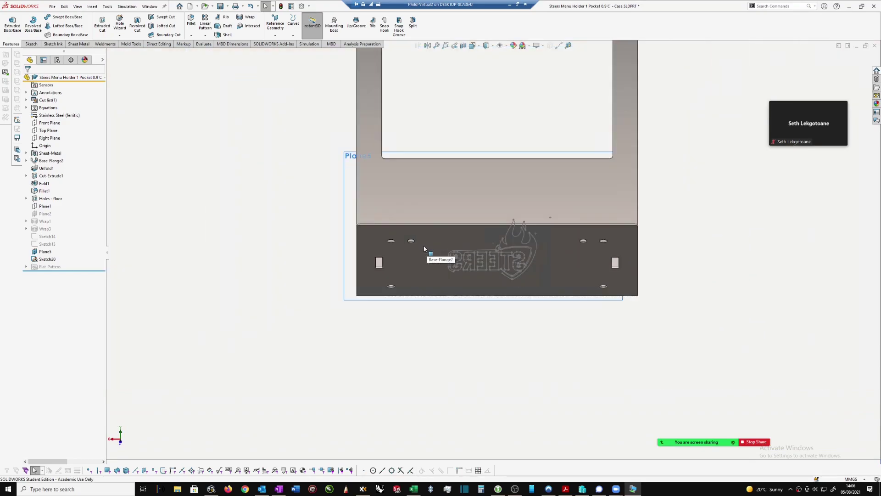
# - Check the imported logo's position against the Front Plane and convert its reference sketch into an editable sketch
pyautogui.moveTo(448, 305); pyautogui.dragTo(507, 238, button='middle')
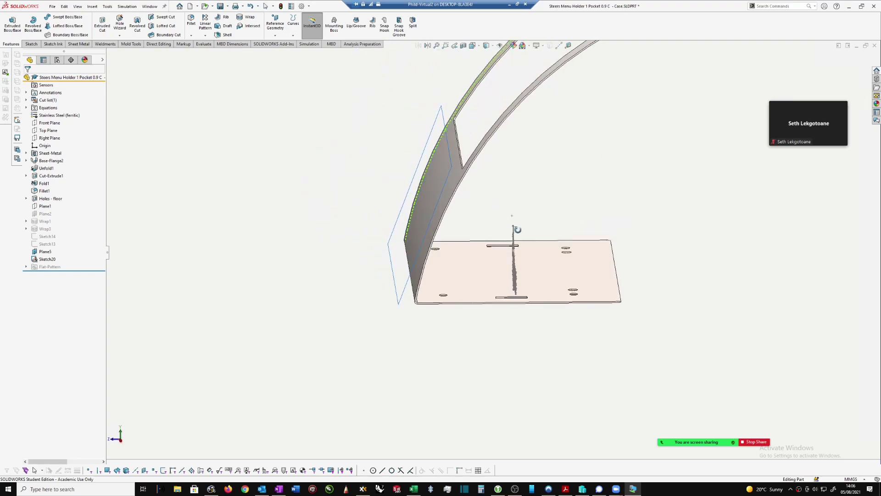
pyautogui.click(49, 123)
pyautogui.moveTo(514, 222); pyautogui.dragTo(408, 214, button='middle')
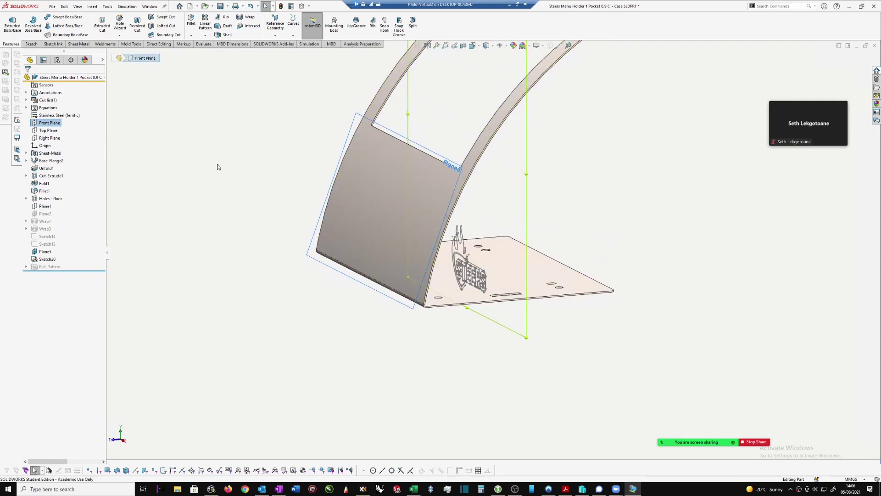
pyautogui.scroll(-1, 563, 178)
pyautogui.click(571, 179)
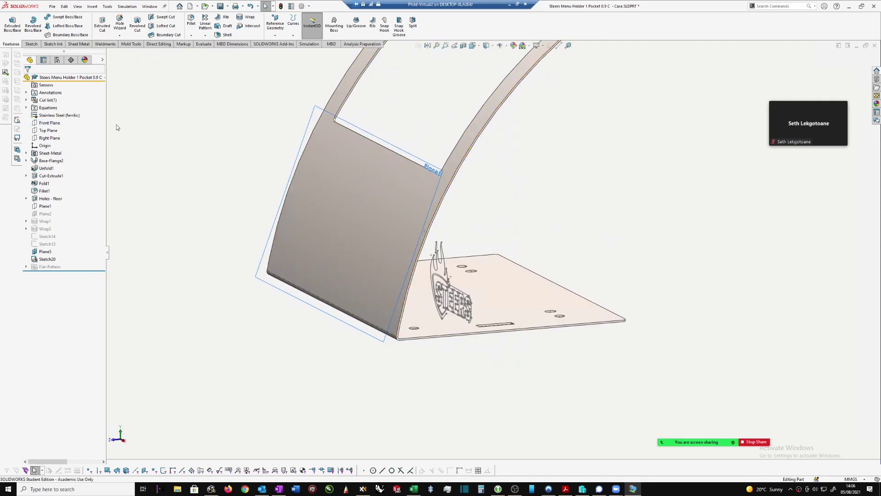
pyautogui.rightClick(46, 260)
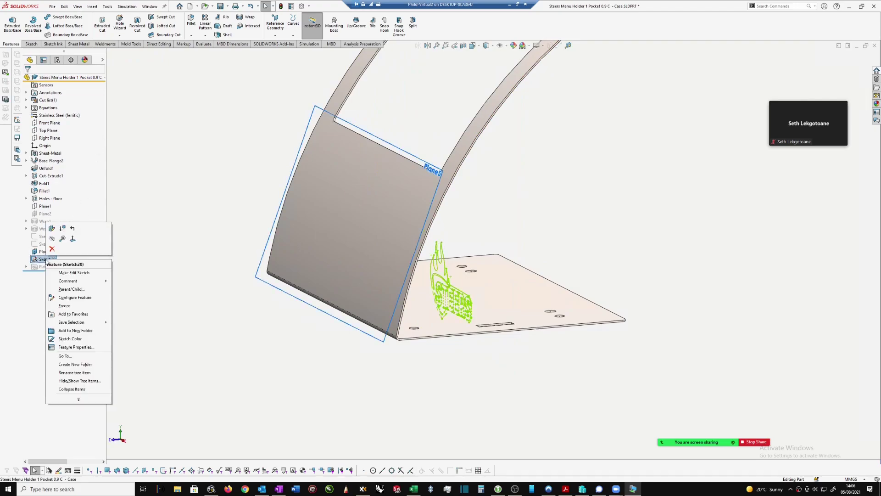
pyautogui.click(74, 273)
pyautogui.scroll(-1, 499, 242)
pyautogui.click(489, 237)
pyautogui.scroll(2, 489, 238)
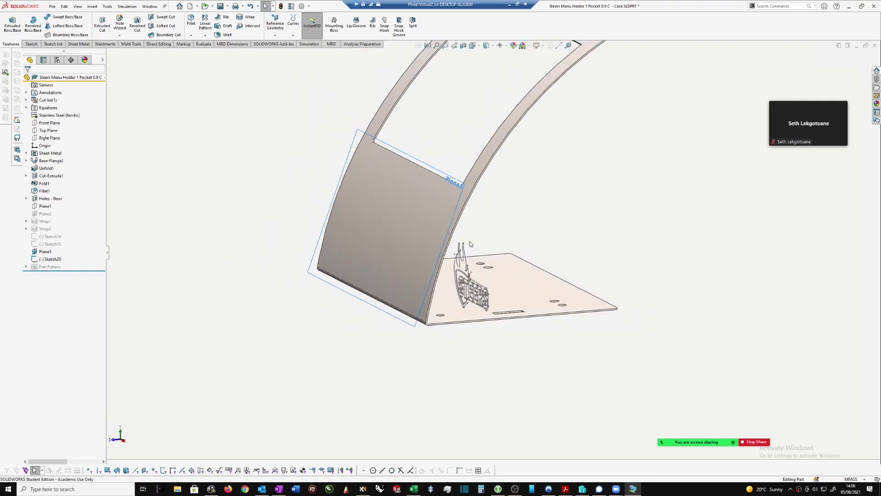
pyautogui.scroll(-1, 485, 269)
pyautogui.moveTo(558, 244)
pyautogui.mouseDown(button='middle')
pyautogui.moveTo(590, 250)
pyautogui.moveTo(528, 248)
pyautogui.mouseUp(button='middle')
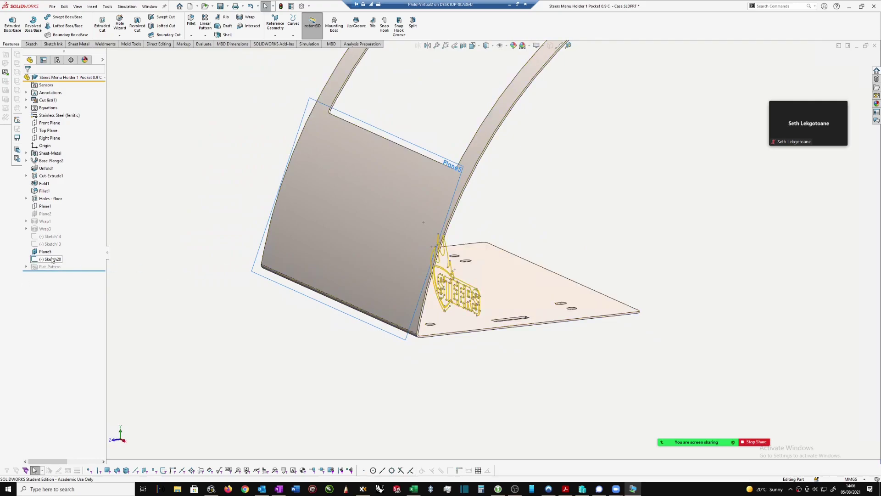
# - Undo the last change and check what geometry Sketch19 and Sketch20 each contain
pyautogui.hotkey('ctrl', 'z')
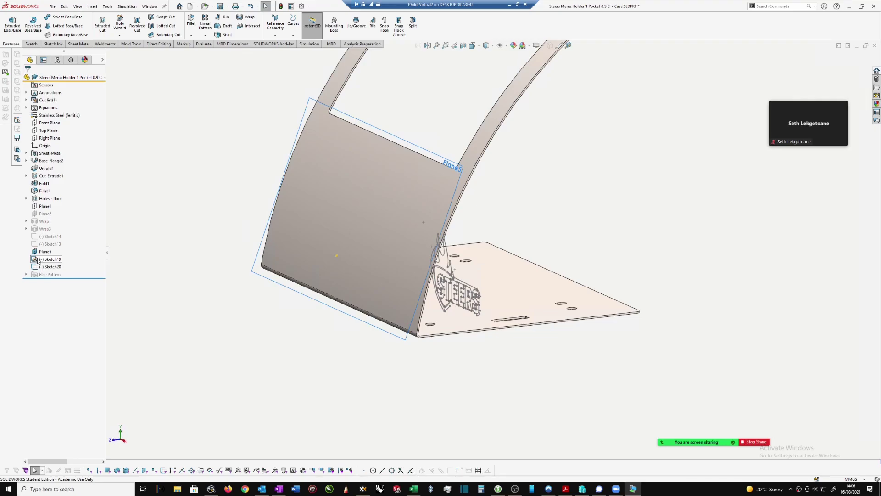
pyautogui.rightClick(39, 261)
pyautogui.press('Escape')
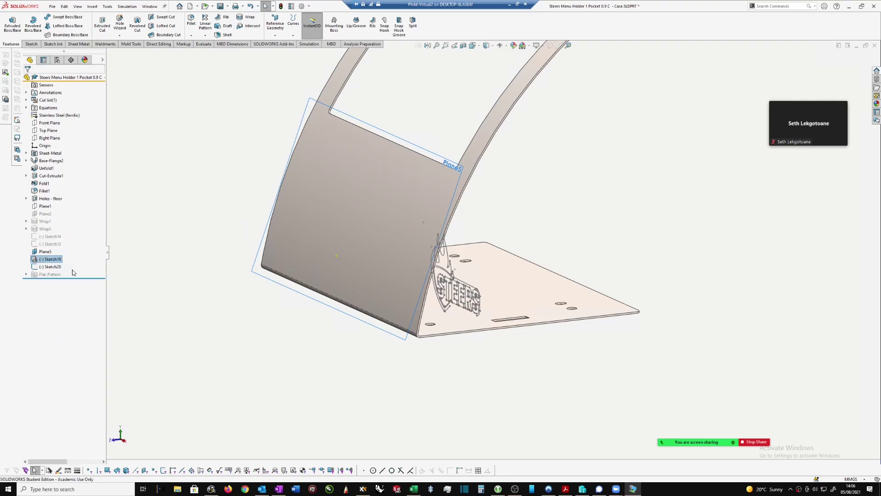
pyautogui.click(136, 262)
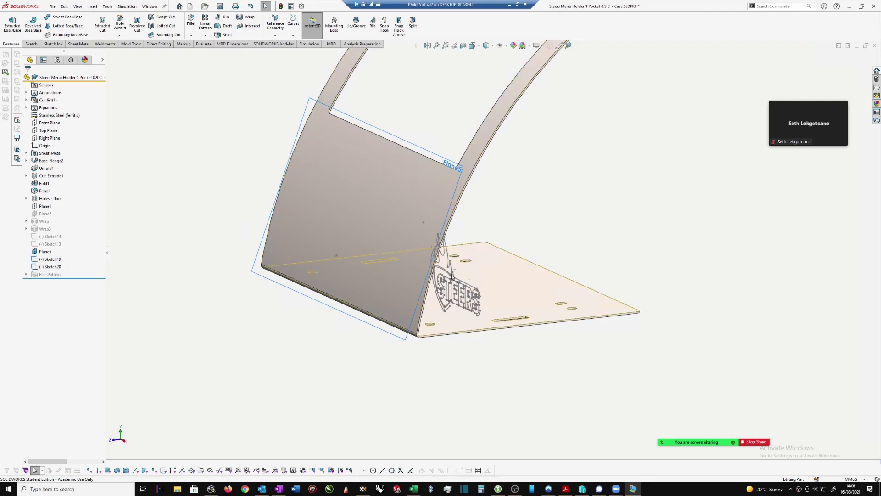
pyautogui.click(60, 268)
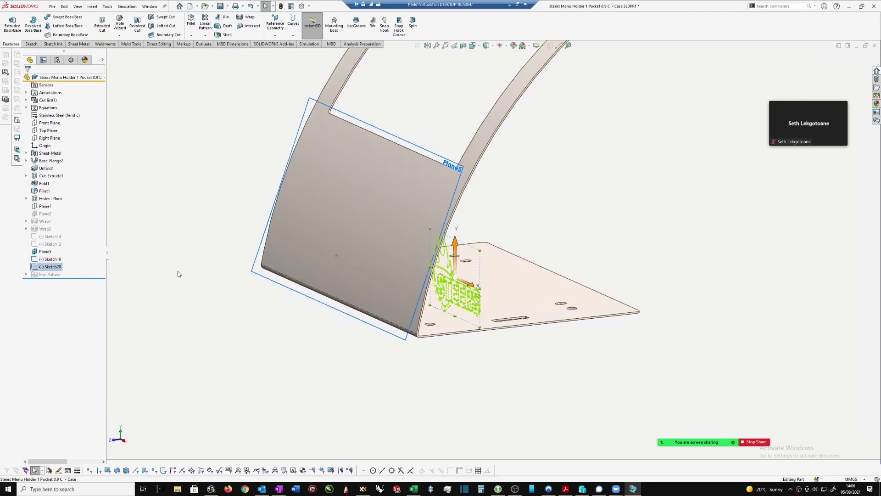
pyautogui.click(49, 259)
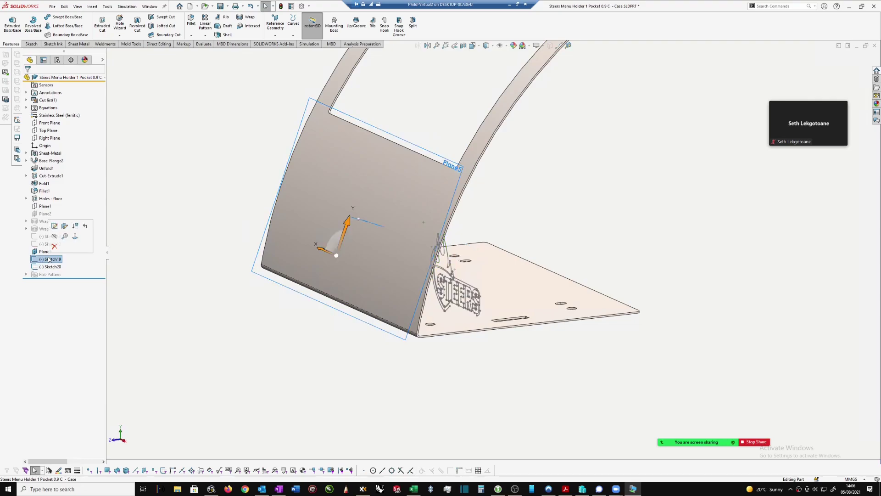
pyautogui.click(215, 251)
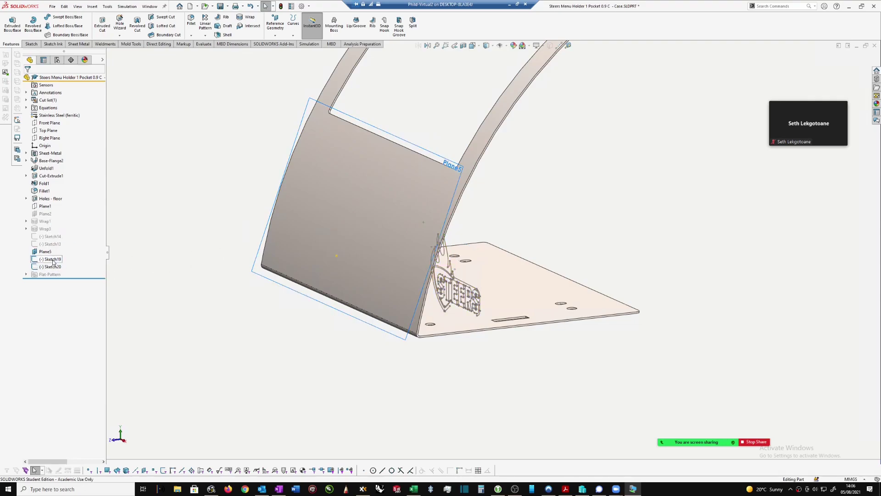
# - Change the sketch plane of the STEERS logo sketch, Sketch20, from the Front Plane to Plane5
pyautogui.click(51, 260)
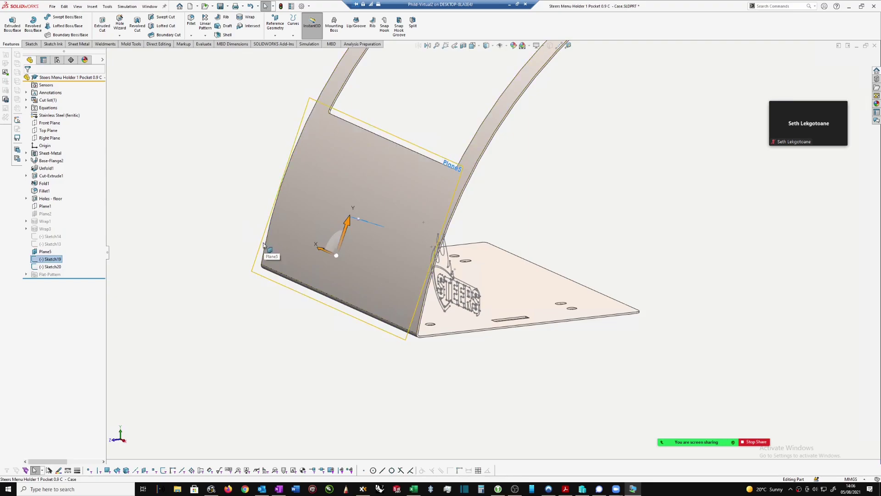
pyautogui.click(54, 267)
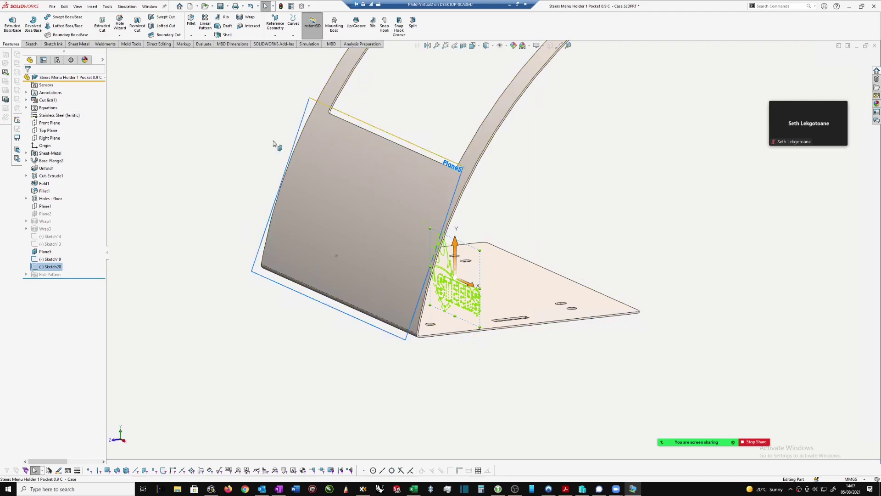
pyautogui.rightClick(50, 268)
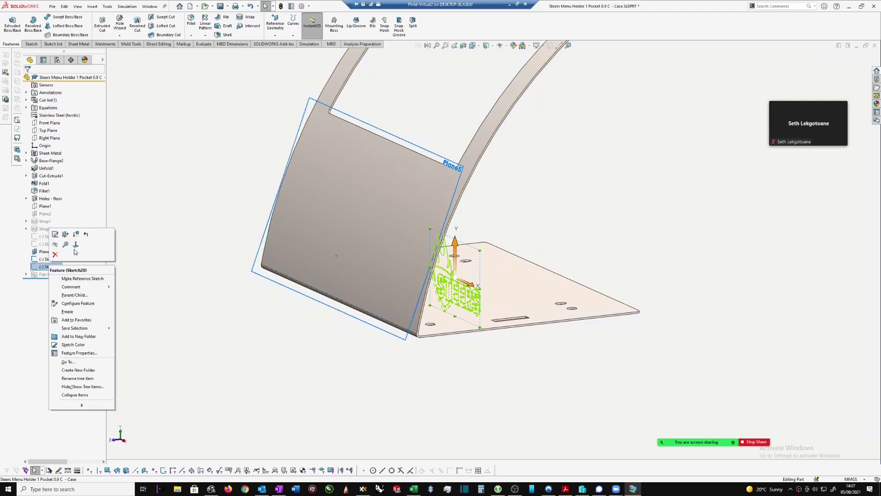
pyautogui.click(65, 234)
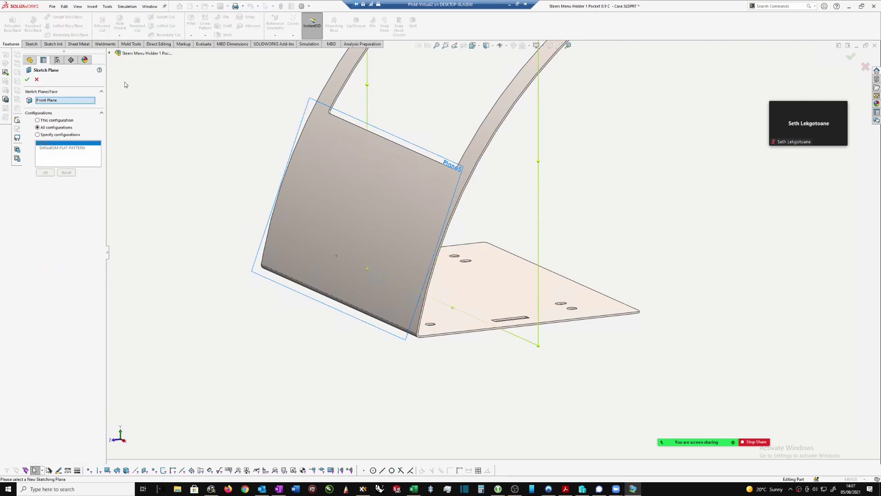
pyautogui.click(110, 53)
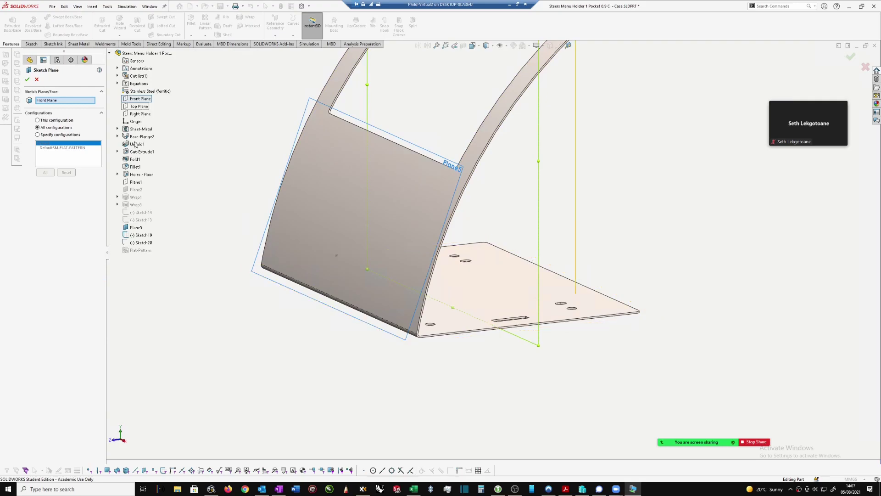
pyautogui.click(136, 229)
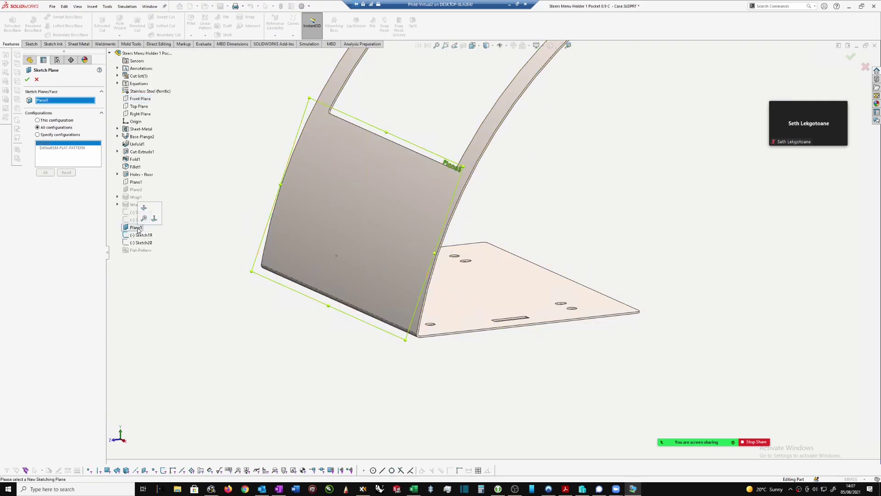
pyautogui.click(27, 80)
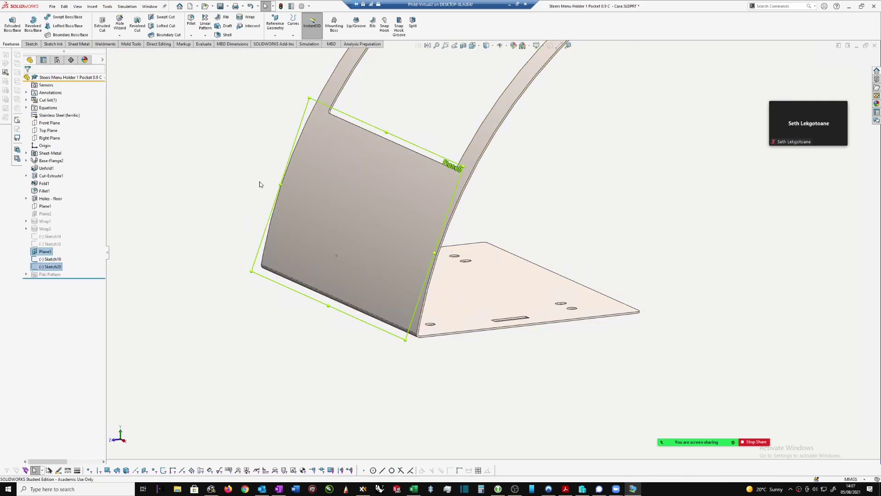
pyautogui.click(508, 208)
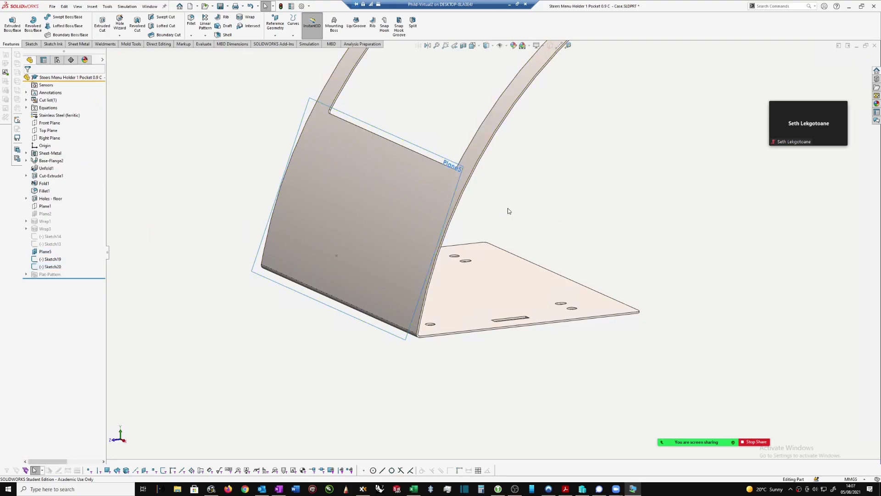
pyautogui.scroll(6, 366, 152)
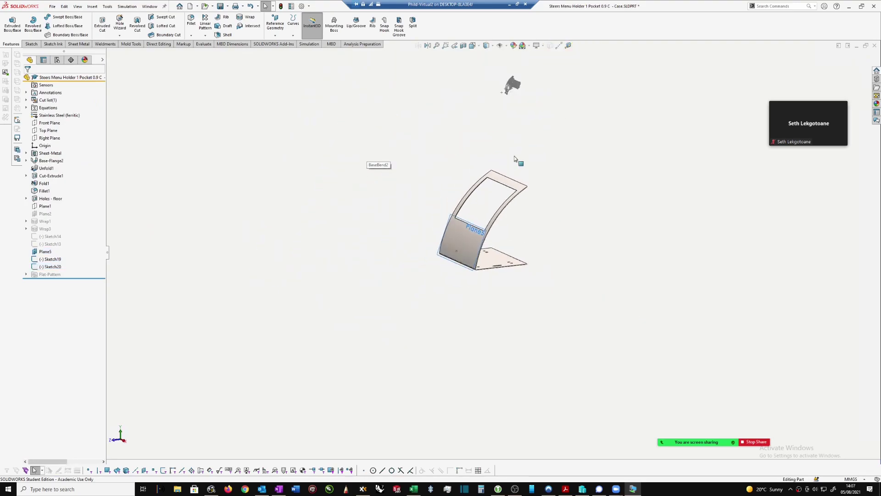
pyautogui.scroll(-1, 518, 113)
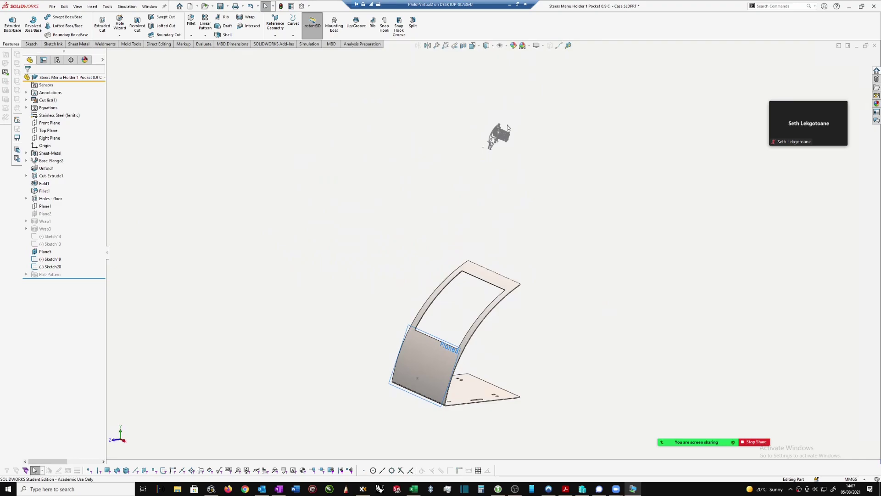
# - Open Sketch20 for editing, check the logo's placement relative to the menu holder, and view the sketch plane face-on
pyautogui.click(50, 266)
pyautogui.click(65, 233)
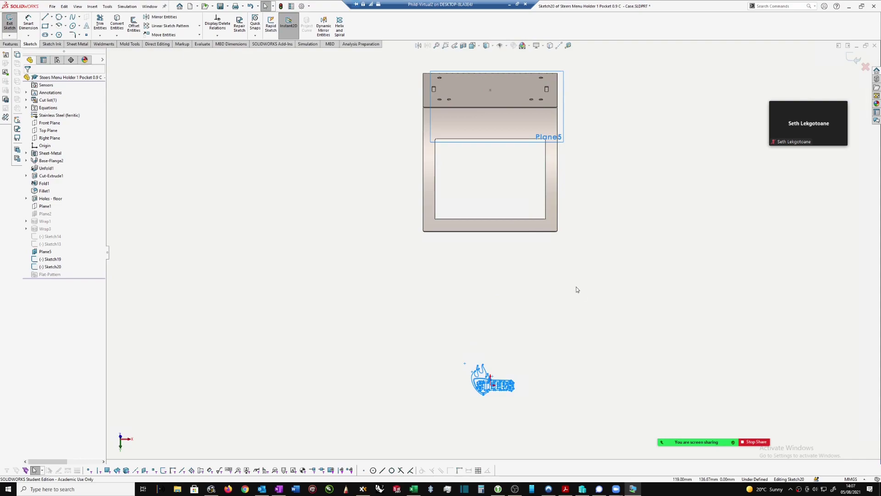
pyautogui.moveTo(566, 275); pyautogui.dragTo(595, 143, button='middle')
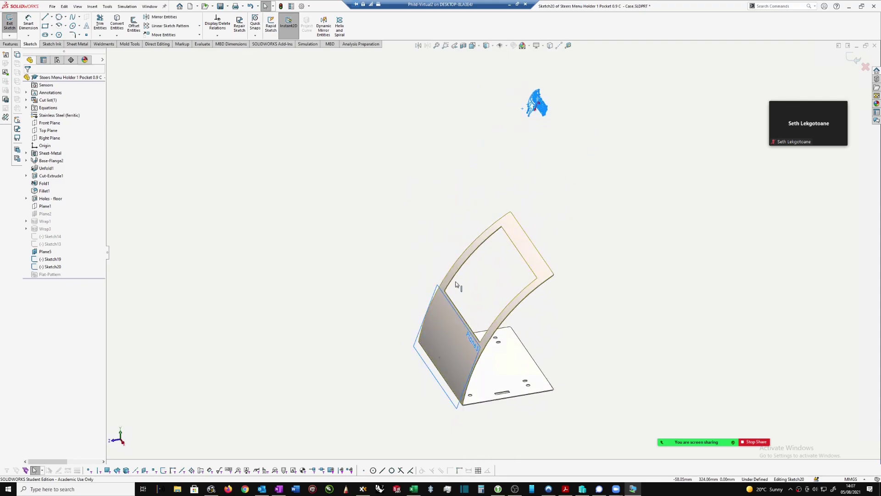
pyautogui.scroll(-1, 522, 225)
pyautogui.scroll(2, 514, 250)
pyautogui.moveTo(500, 326); pyautogui.dragTo(510, 299, button='middle')
pyautogui.scroll(-2, 428, 302)
pyautogui.scroll(2, 523, 160)
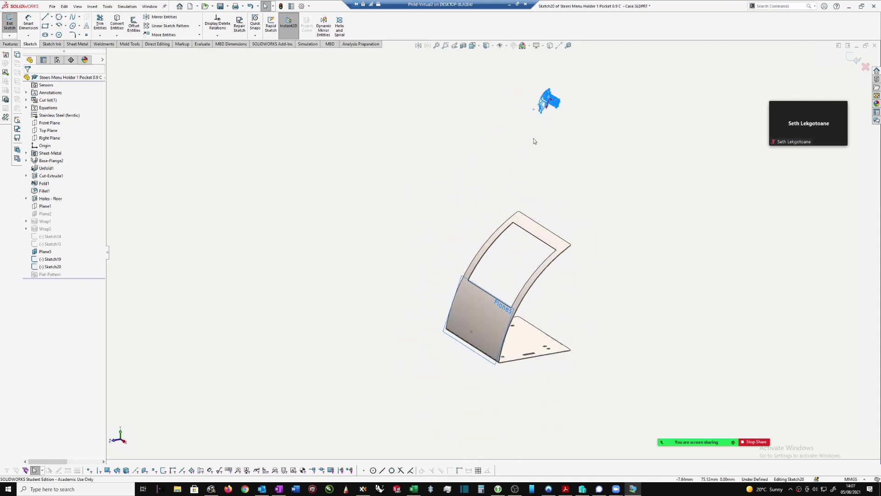
pyautogui.moveTo(598, 177); pyautogui.dragTo(591, 180, button='middle')
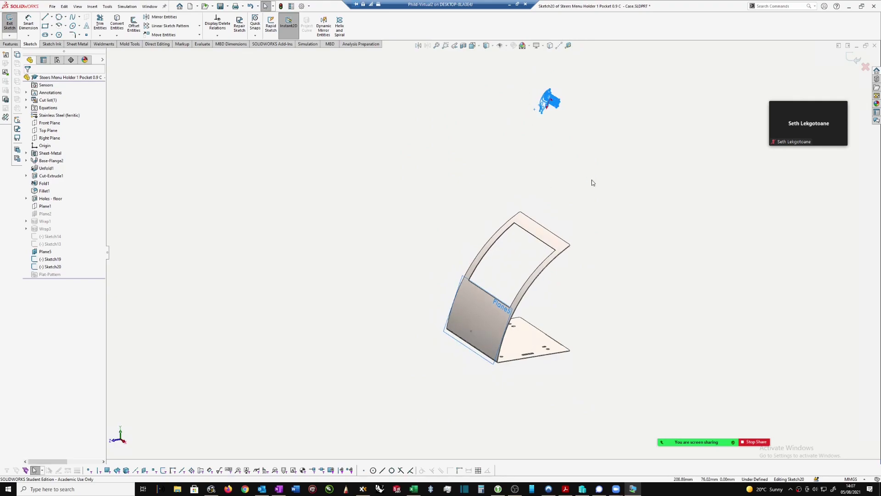
pyautogui.rightClick(592, 175)
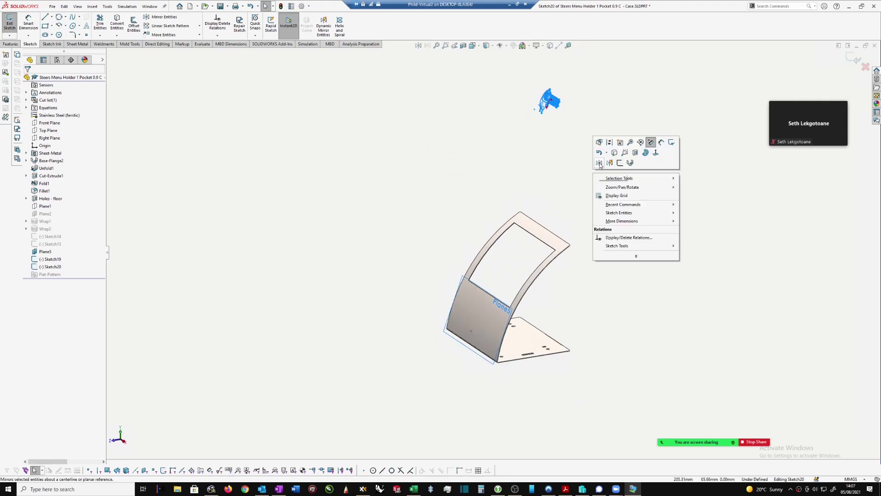
pyautogui.click(656, 152)
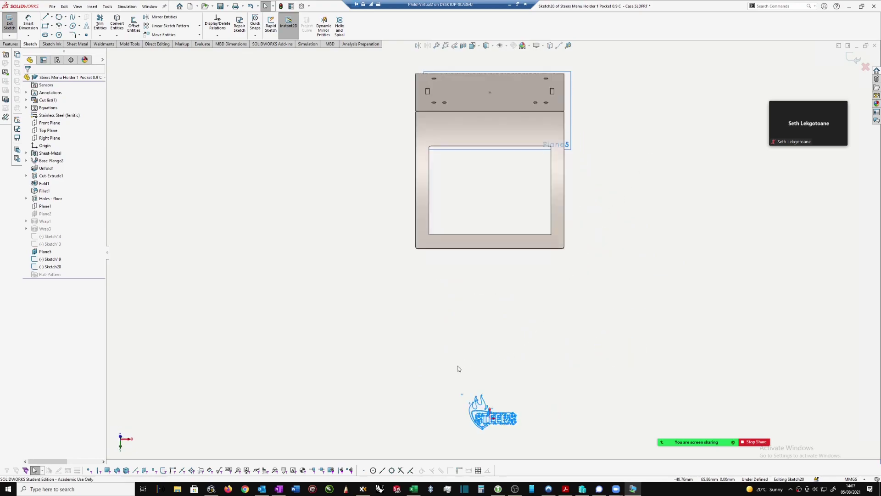
# - Draw a horizontal construction line about 125 mm long between the STEERS logo and the menu holder's open frame
pyautogui.moveTo(442, 361); pyautogui.dragTo(557, 419)
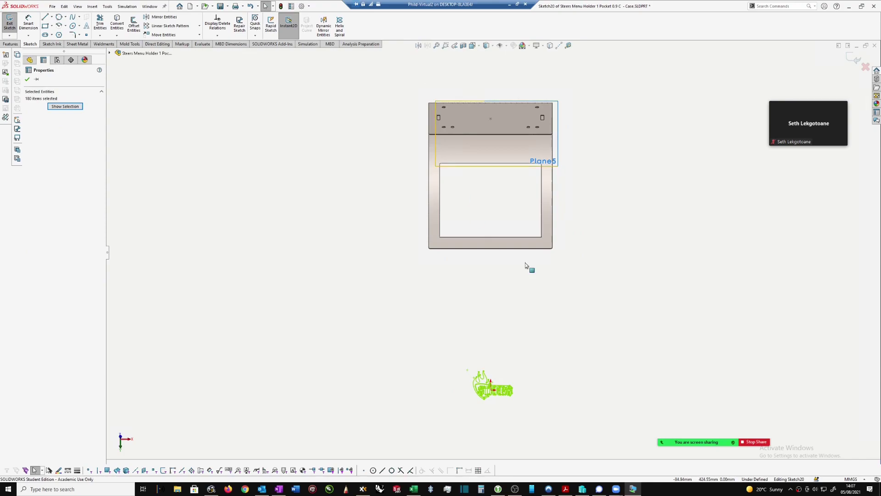
pyautogui.click(496, 301)
pyautogui.press('s')
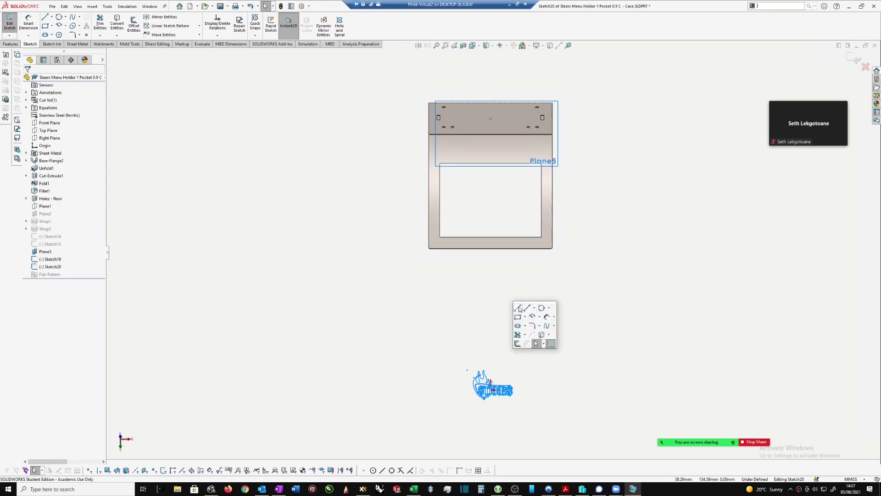
pyautogui.click(527, 307)
pyautogui.click(451, 298)
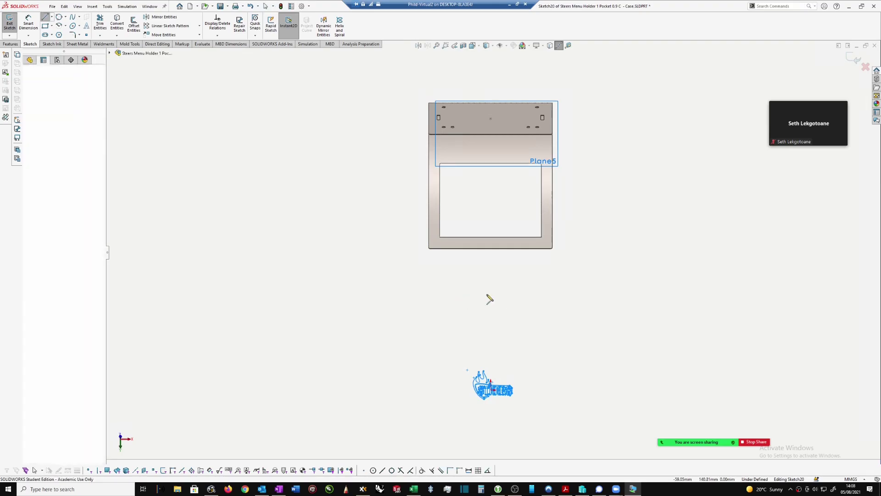
pyautogui.click(536, 300)
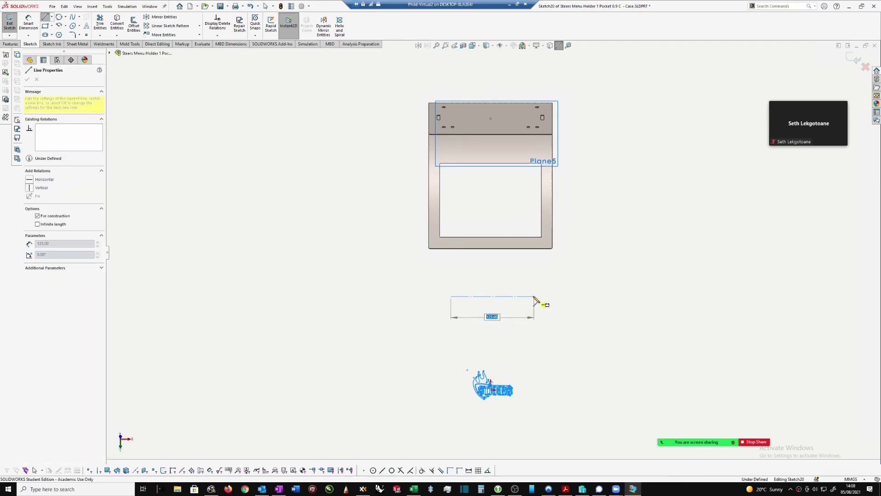
pyautogui.press('Escape')
# - Mirror all the logo's sketch entities about the horizontal construction line with Copy turned off
pyautogui.moveTo(442, 349); pyautogui.dragTo(538, 419)
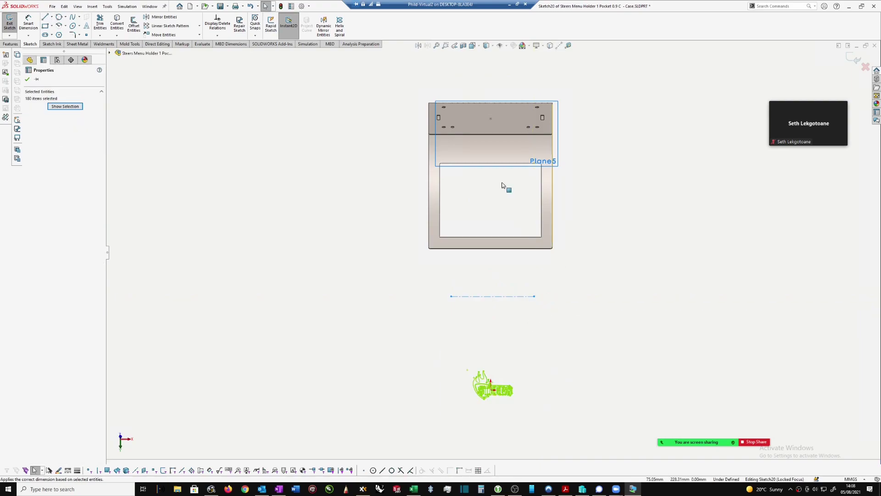
pyautogui.click(419, 46)
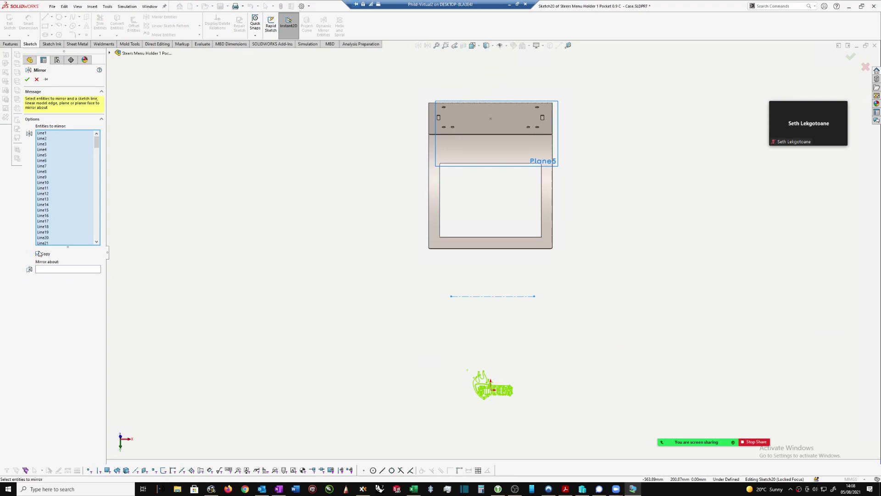
pyautogui.click(71, 270)
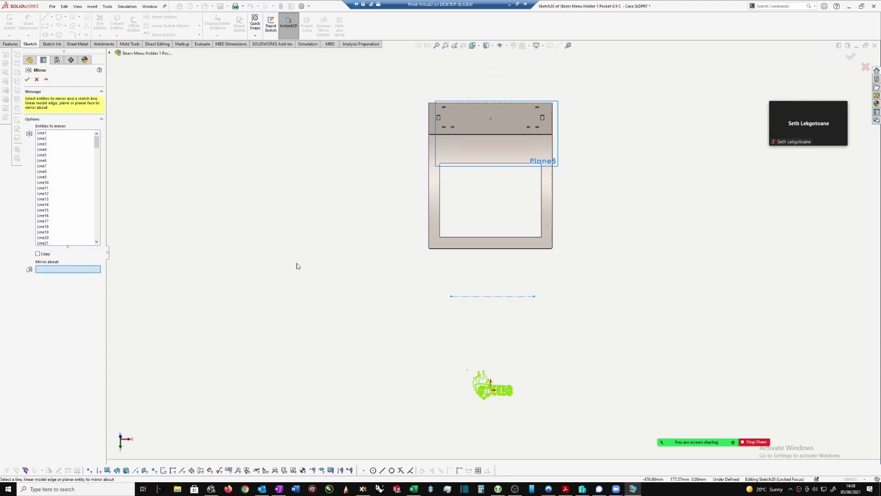
pyautogui.click(482, 297)
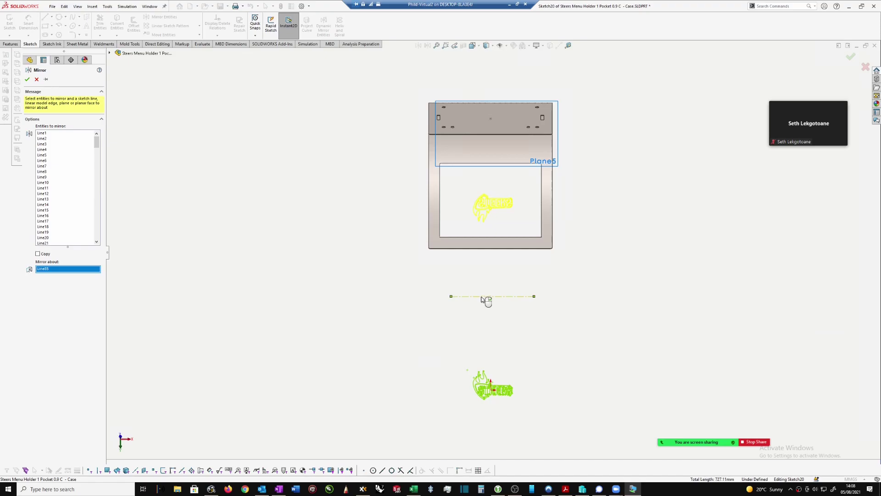
pyautogui.click(27, 79)
# - Examine the mirrored logo's orientation, lettering and flame outline from the front of the menu holder
pyautogui.scroll(1, 502, 202)
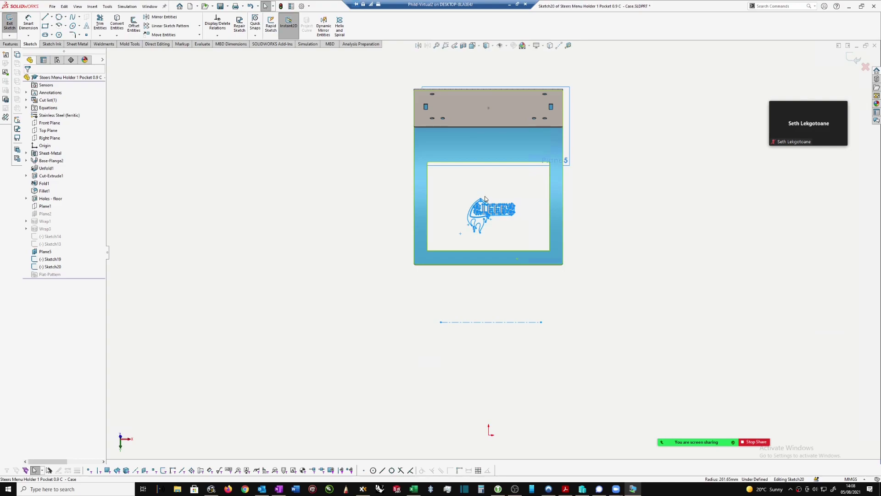
pyautogui.moveTo(607, 228); pyautogui.dragTo(535, 314, button='middle')
pyautogui.scroll(-4, 503, 326)
pyautogui.scroll(-2, 459, 312)
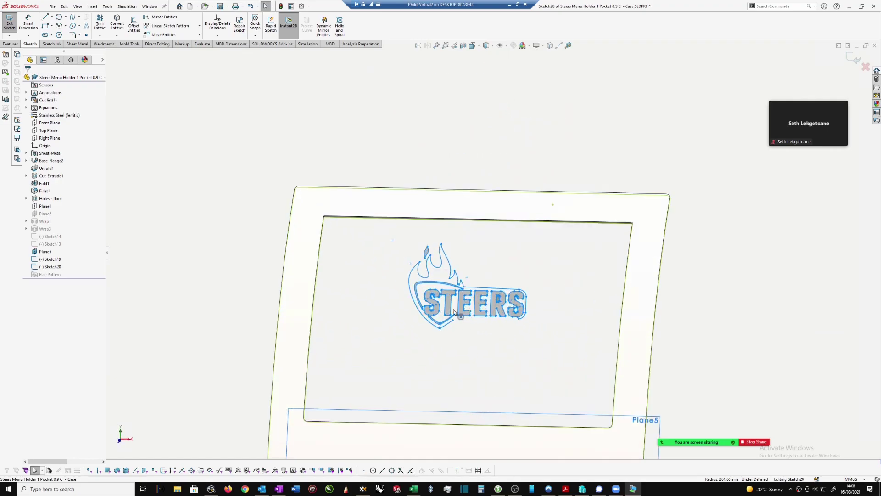
pyautogui.scroll(-2, 459, 316)
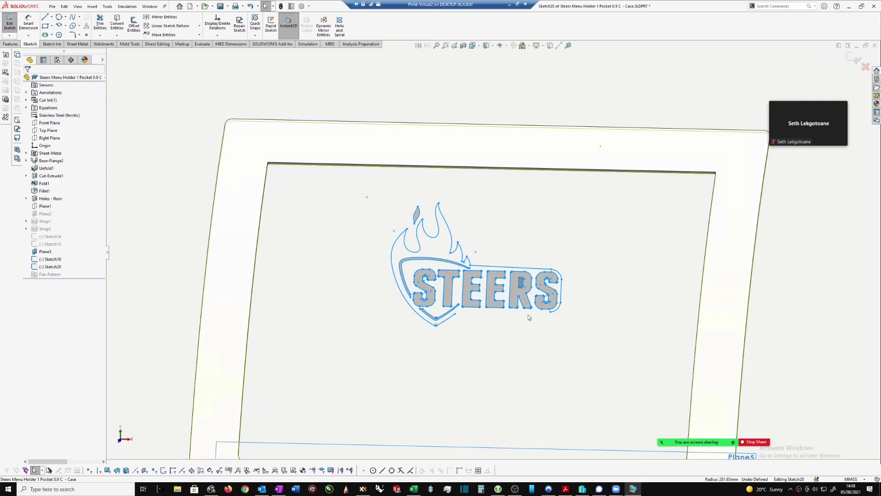
pyautogui.scroll(-1, 466, 312)
pyautogui.scroll(3, 464, 306)
pyautogui.scroll(-3, 540, 259)
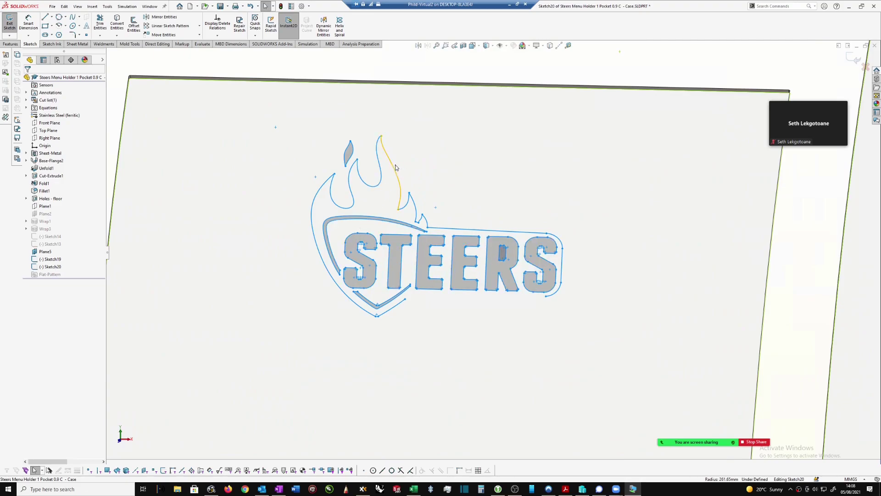
pyautogui.scroll(1, 415, 218)
pyautogui.scroll(-4, 438, 233)
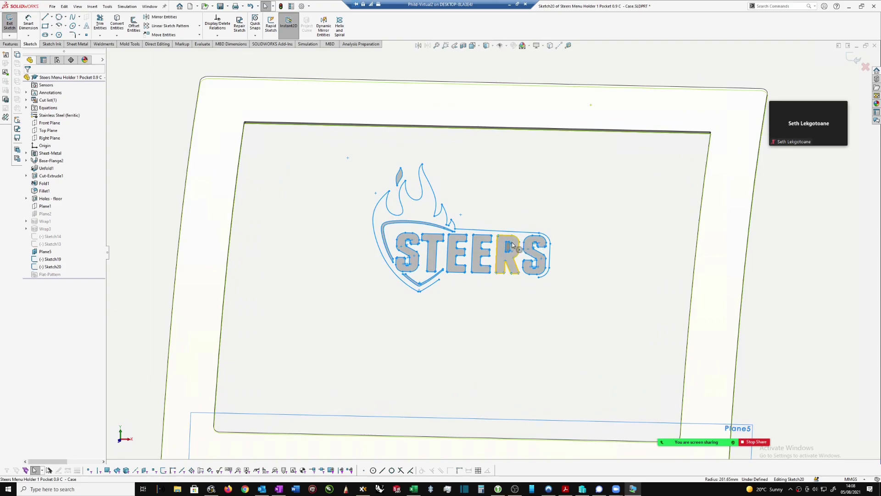
pyautogui.scroll(2, 518, 248)
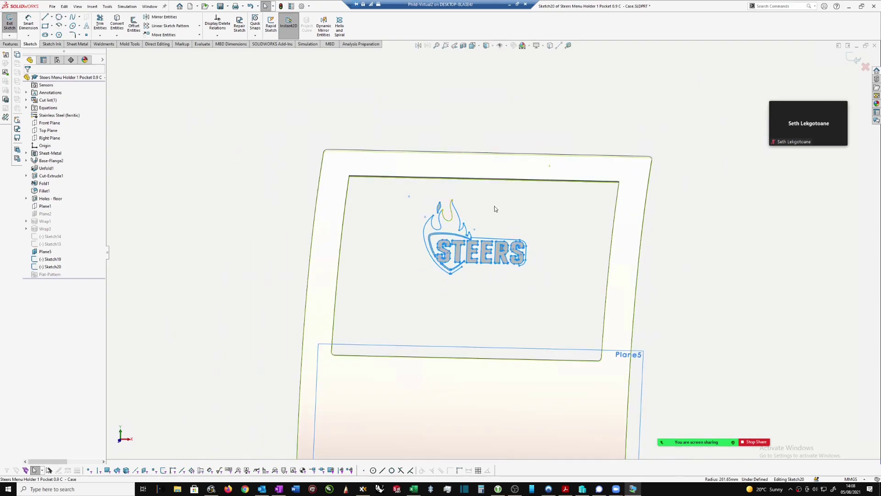
# - Clear the selection and inspect the mirrored logo up close with the view normal to its sketch plane
pyautogui.rightClick(683, 162)
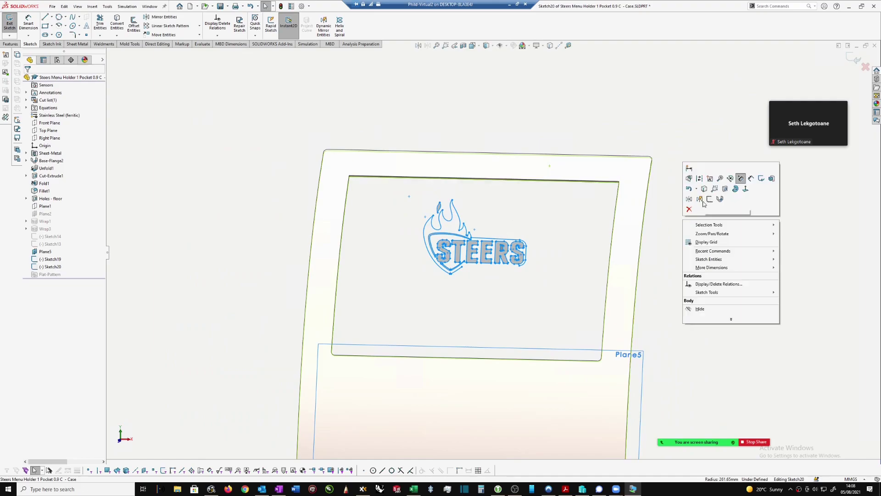
pyautogui.click(746, 188)
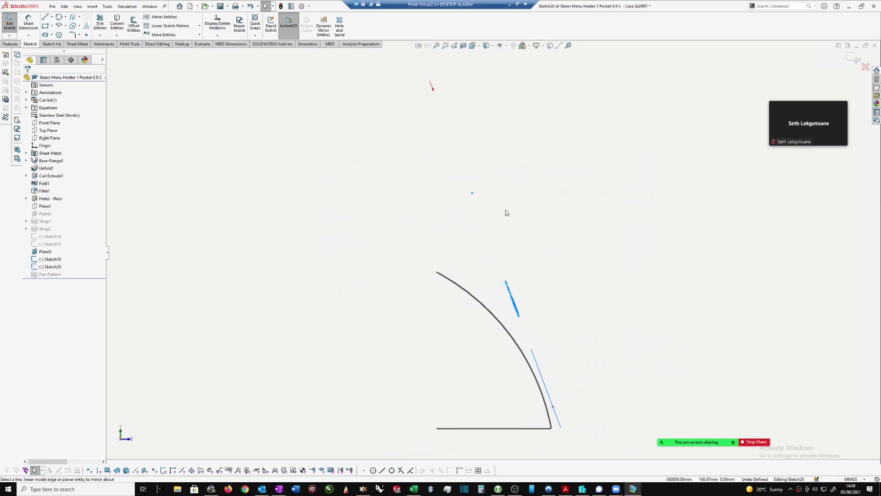
pyautogui.press('Escape')
pyautogui.click(488, 249)
pyautogui.moveTo(569, 244); pyautogui.dragTo(459, 262, button='middle')
pyautogui.scroll(-3, 462, 274)
pyautogui.rightClick(559, 222)
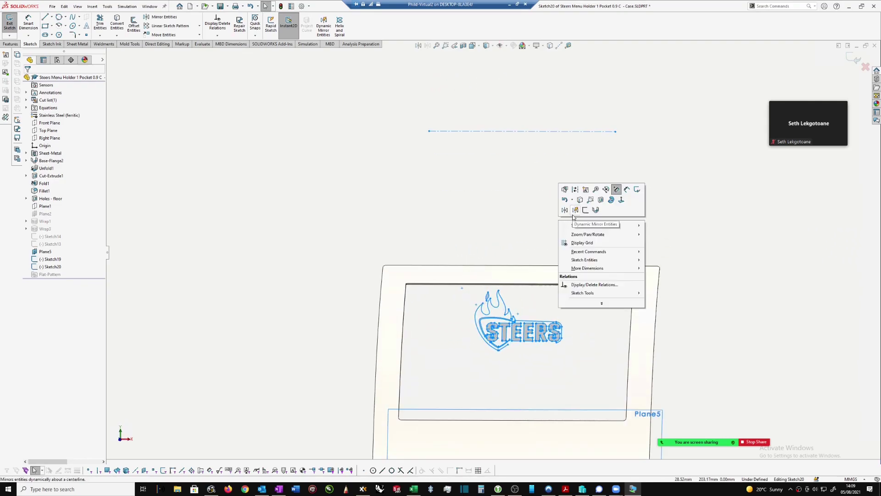
pyautogui.click(622, 200)
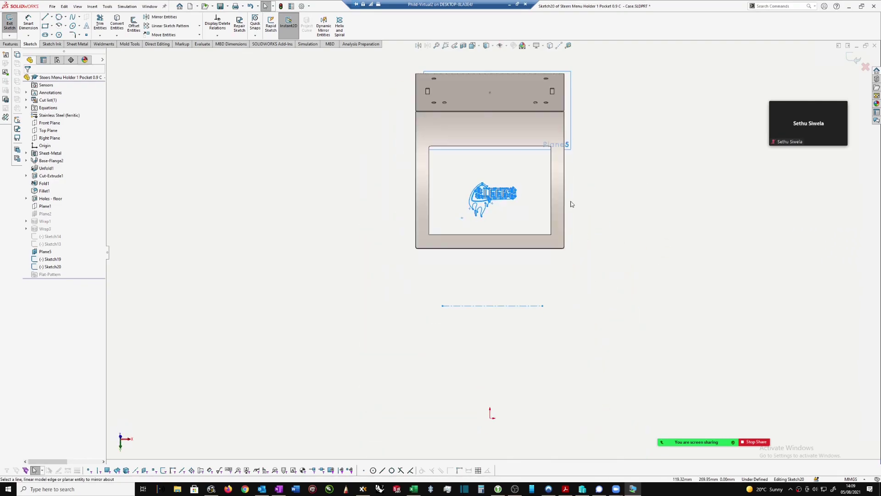
pyautogui.scroll(-5, 505, 199)
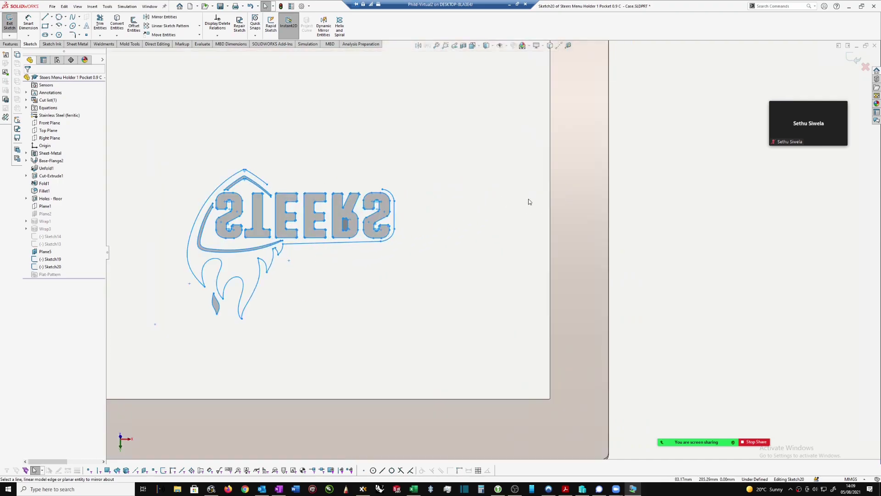
# - Draw a Bezier style spline closing the gap in the logo's outline between the roof peak's slope and the rounded corner beside the final S
pyautogui.scroll(-1, 353, 191)
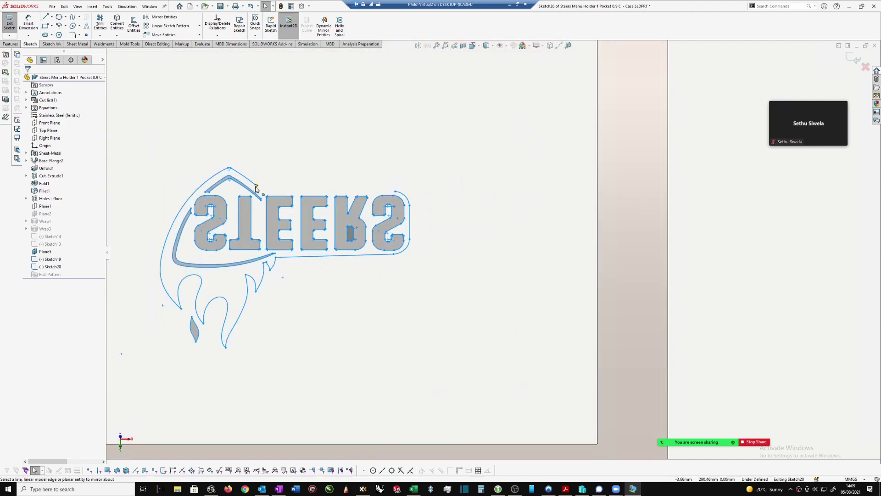
pyautogui.scroll(-2, 412, 192)
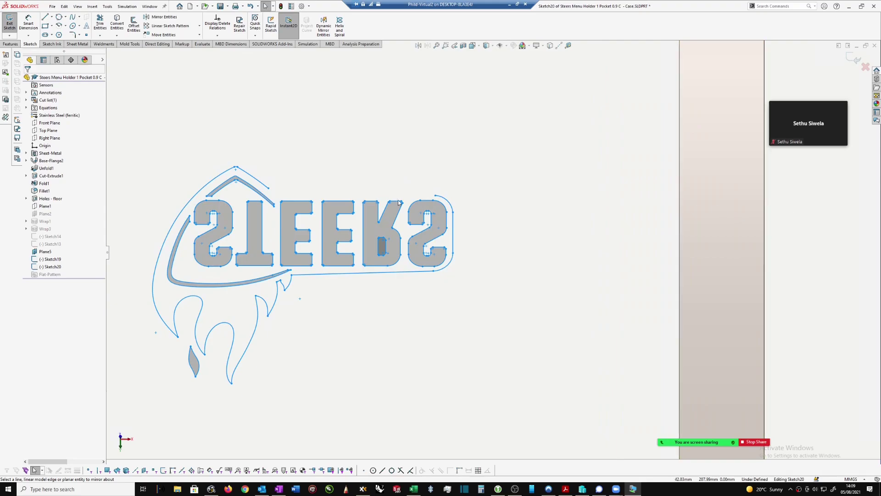
pyautogui.click(73, 17)
pyautogui.click(79, 17)
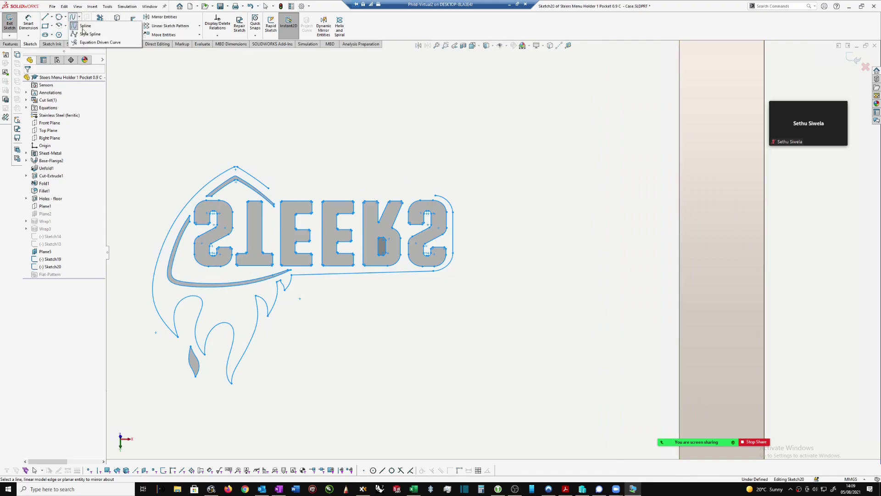
pyautogui.click(87, 34)
pyautogui.scroll(-3, 489, 208)
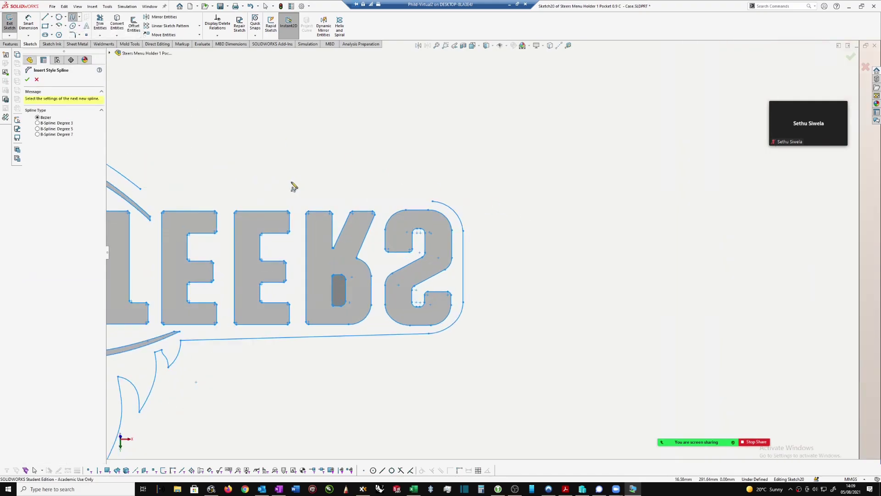
pyautogui.scroll(-2, 156, 196)
pyautogui.click(156, 192)
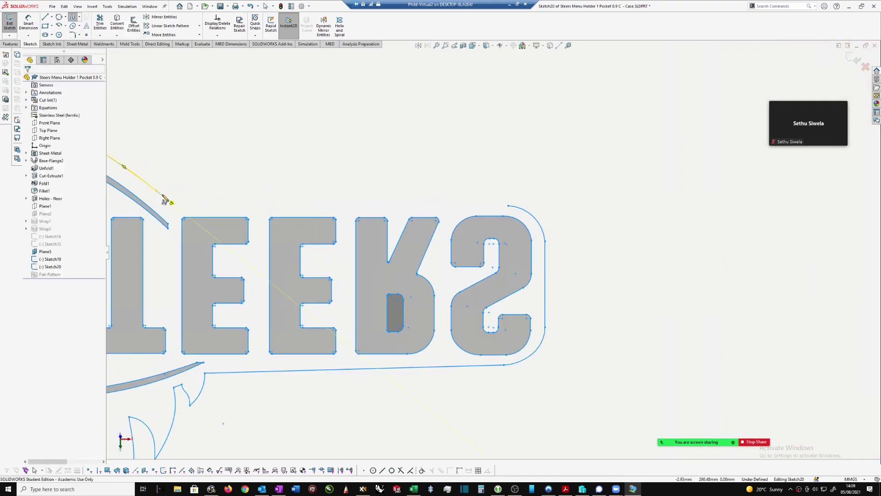
pyautogui.click(164, 197)
pyautogui.click(186, 198)
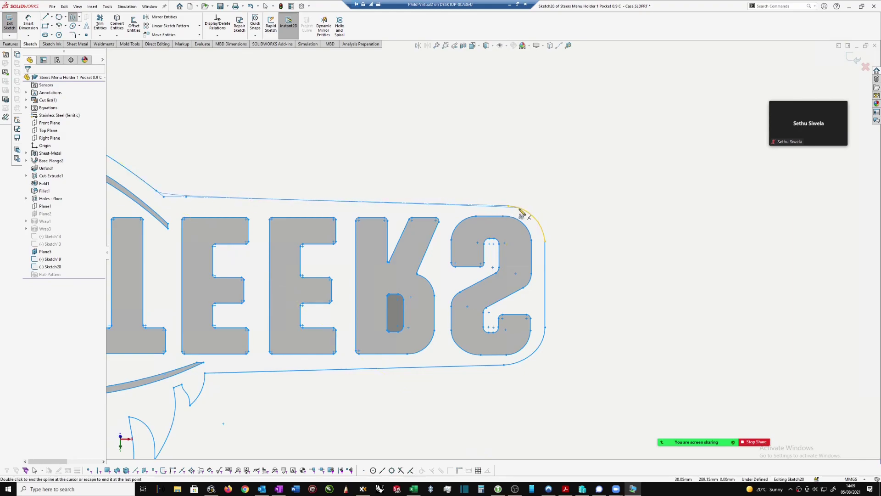
pyautogui.rightClick(522, 193)
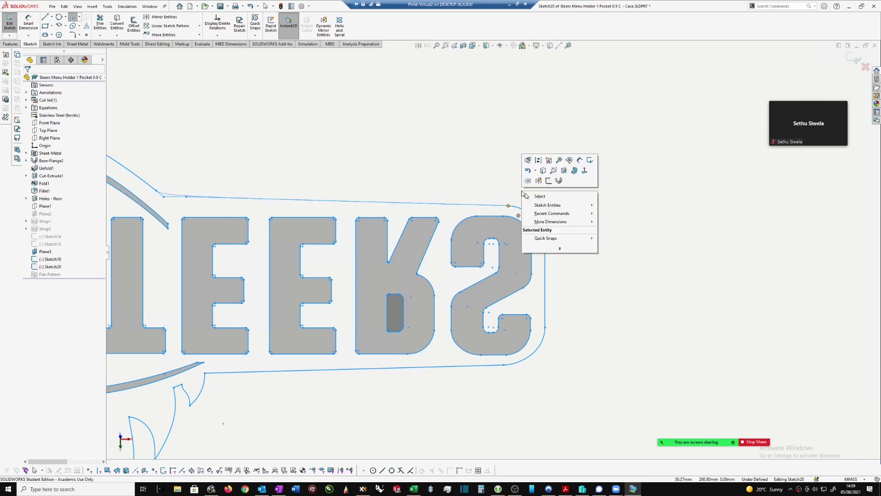
pyautogui.press('Escape')
# - Adjust the new spline's control vertex beside the roof slope to smooth its transition into the logo's outline
pyautogui.doubleClick(163, 198)
pyautogui.moveTo(164, 197); pyautogui.dragTo(168, 206)
pyautogui.scroll(5, 439, 184)
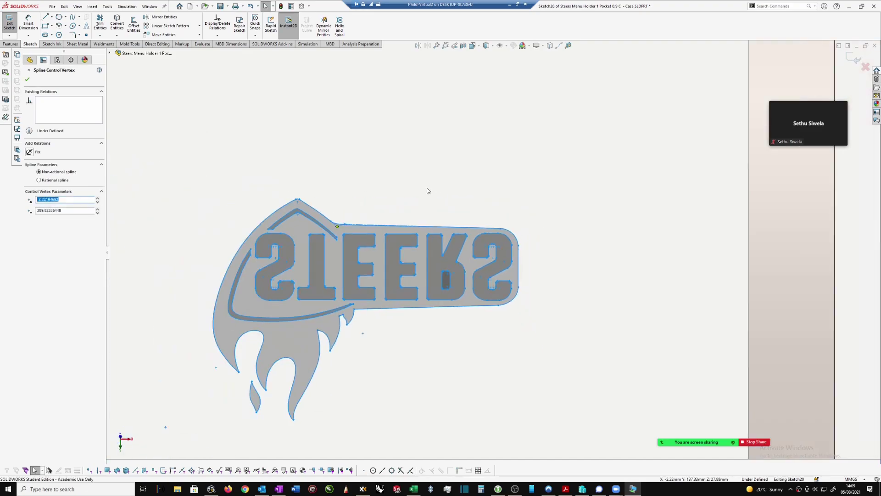
# - Inspect the closed logo outline and its placement against the menu holder, viewing the sketch plane from both sides
pyautogui.scroll(-1, 396, 204)
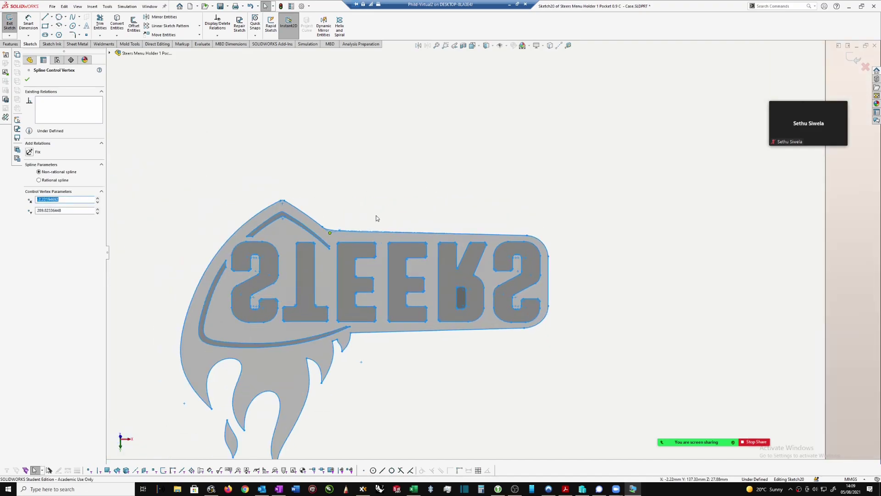
pyautogui.scroll(-1, 341, 217)
pyautogui.scroll(1, 418, 233)
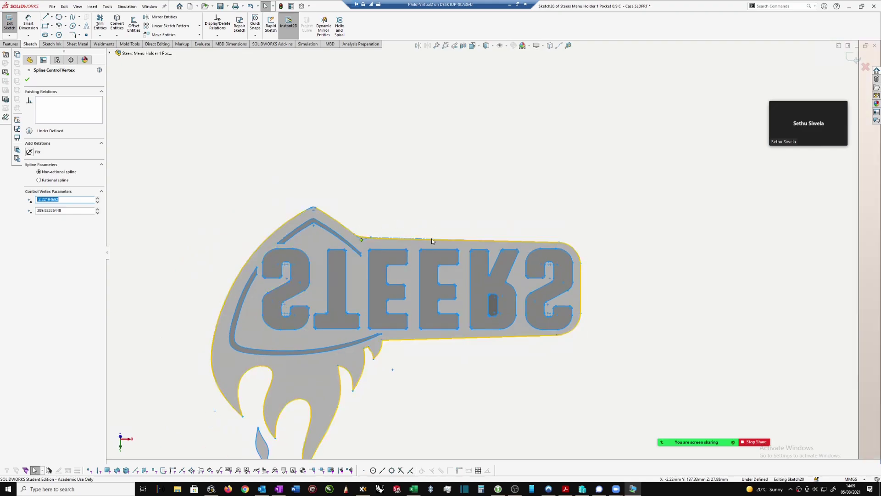
pyautogui.scroll(2, 445, 212)
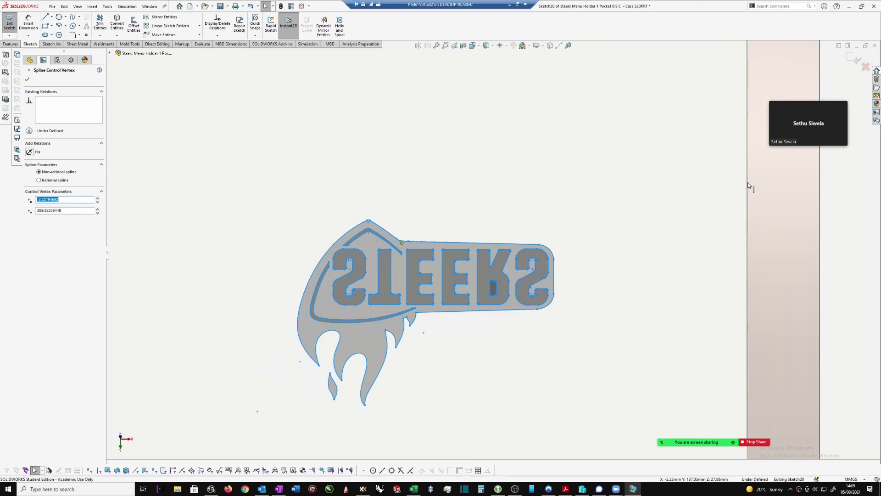
pyautogui.scroll(1, 567, 236)
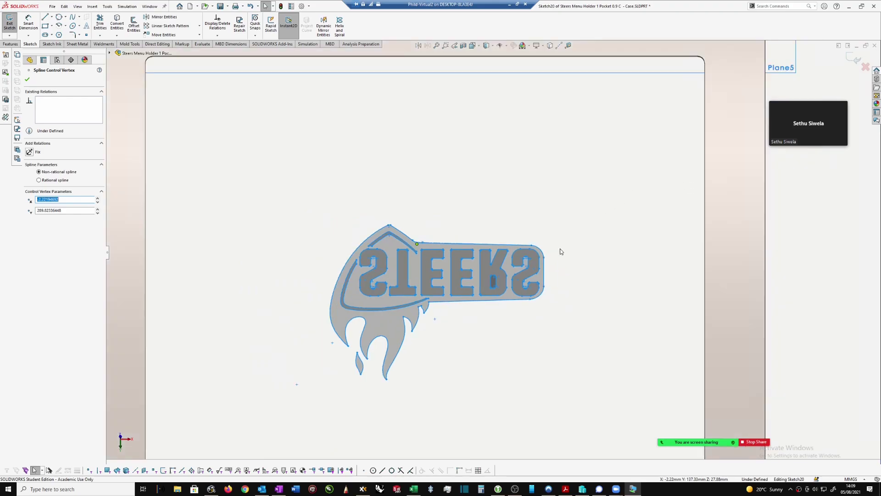
pyautogui.scroll(4, 527, 205)
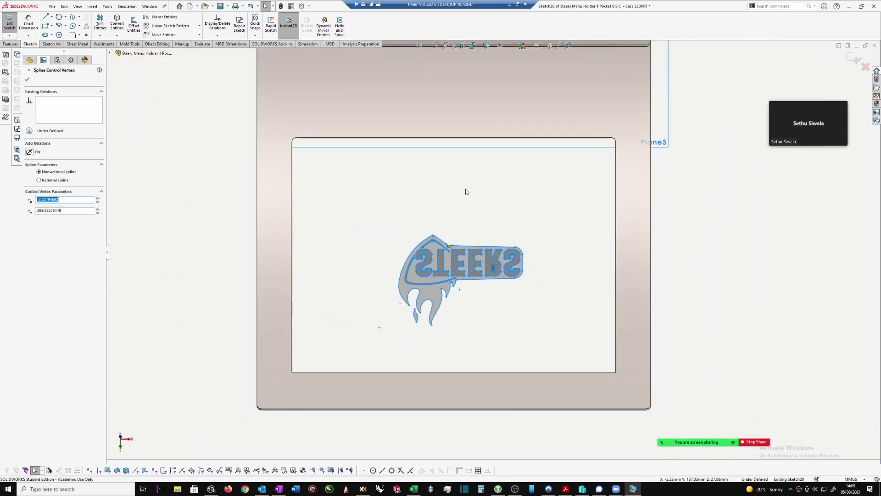
pyautogui.moveTo(294, 214)
pyautogui.mouseDown()
pyautogui.moveTo(448, 300)
pyautogui.moveTo(571, 338)
pyautogui.moveTo(354, 262)
pyautogui.moveTo(266, 266)
pyautogui.mouseUp()
pyautogui.scroll(1, 521, 211)
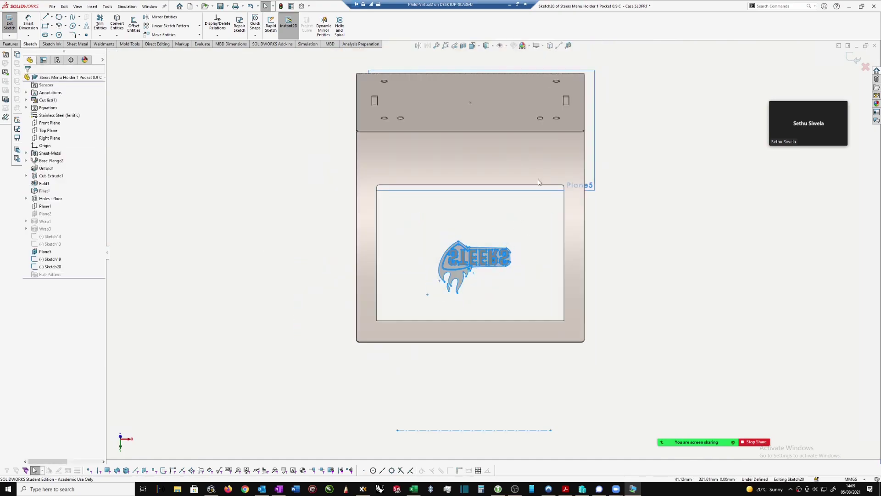
pyautogui.scroll(-1, 608, 213)
pyautogui.rightClick(608, 212)
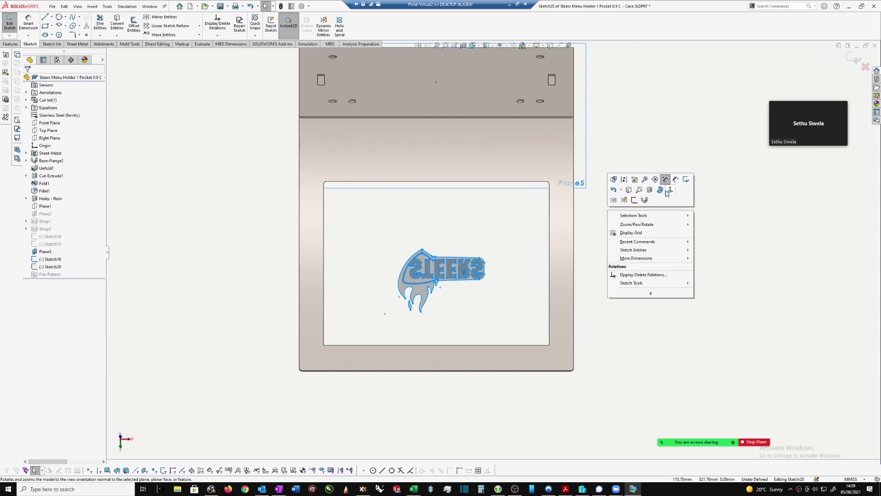
pyautogui.click(670, 191)
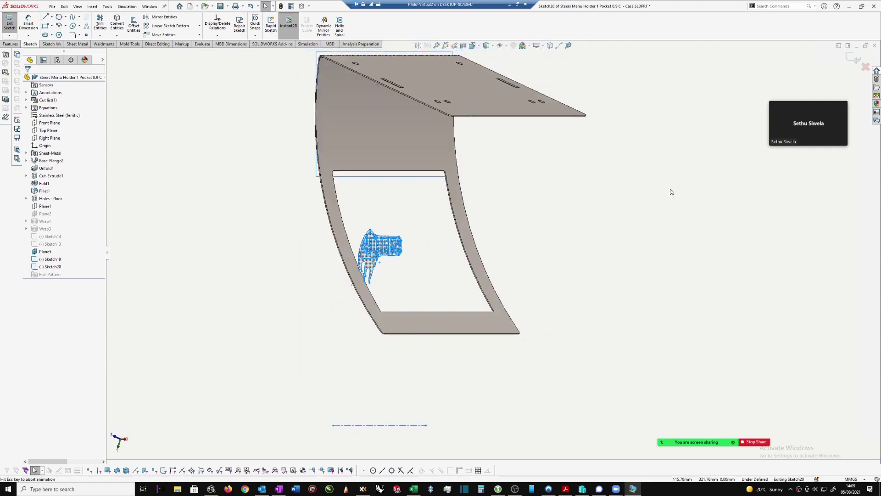
pyautogui.scroll(-3, 603, 173)
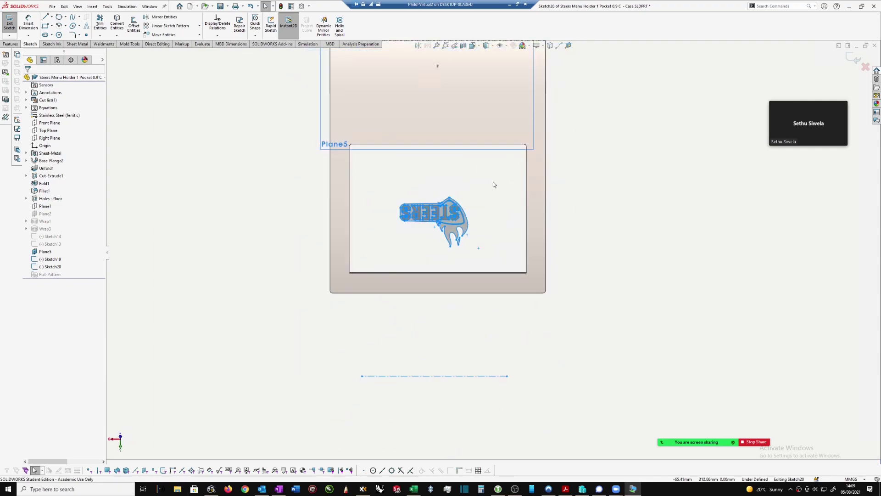
pyautogui.moveTo(298, 186)
pyautogui.mouseDown()
pyautogui.moveTo(514, 270)
pyautogui.moveTo(511, 257)
pyautogui.mouseUp()
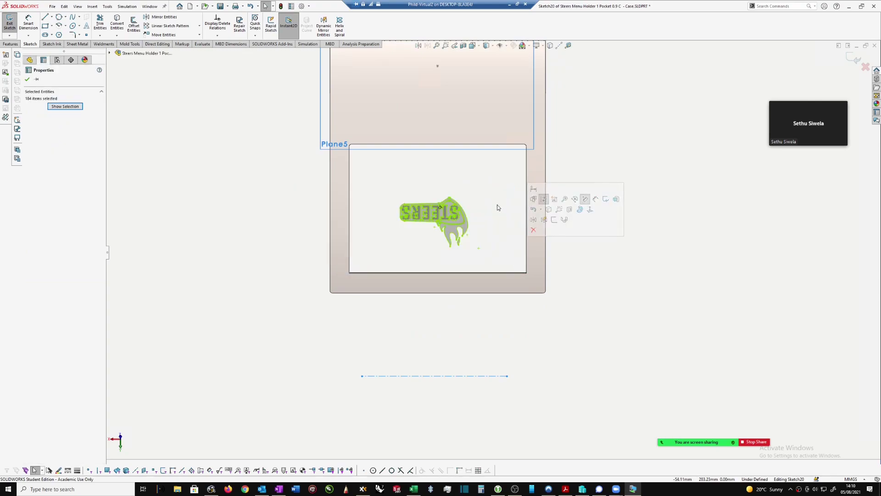
pyautogui.click(720, 115)
pyautogui.scroll(1, 553, 118)
pyautogui.click(569, 47)
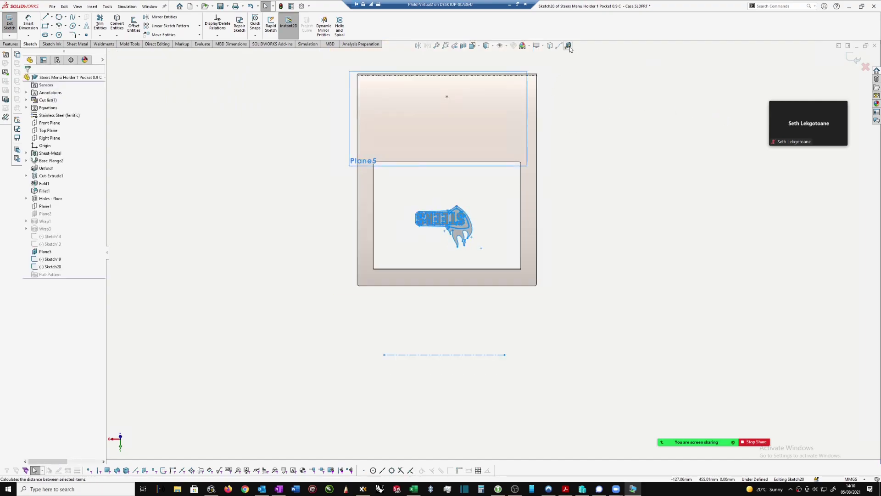
pyautogui.click(446, 96)
pyautogui.scroll(-8, 436, 183)
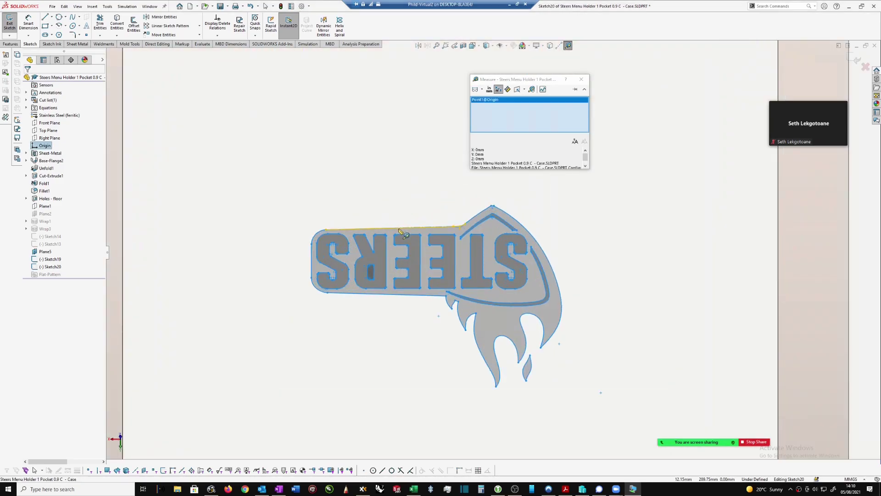
pyautogui.scroll(-2, 466, 234)
pyautogui.press('Escape')
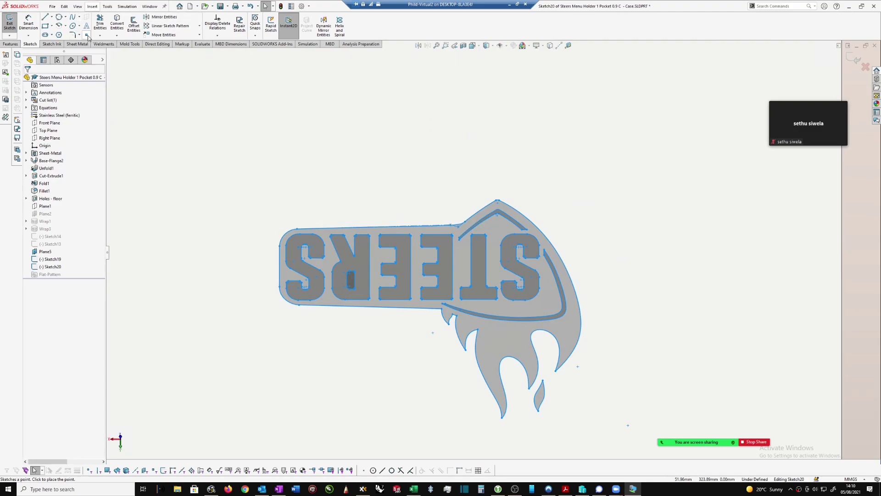
# - Place a sketch point on the logo's outer outline at the tip of the roof peak
pyautogui.scroll(-4, 514, 212)
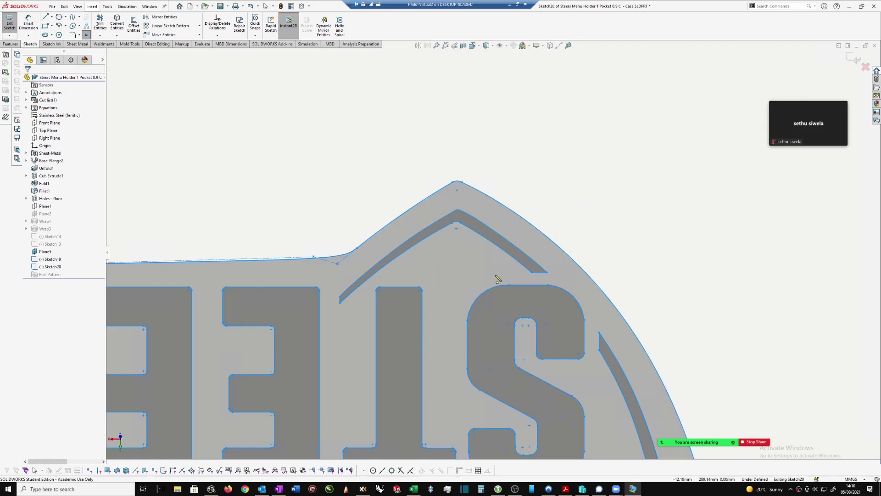
pyautogui.scroll(1, 519, 288)
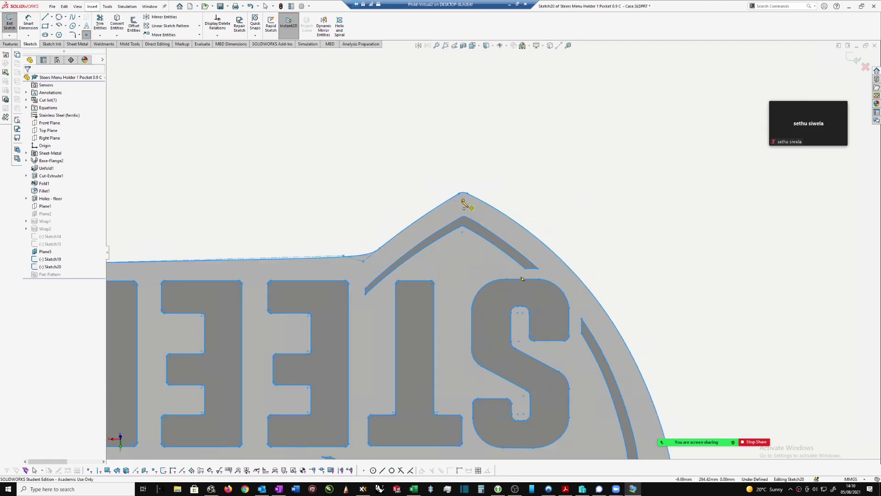
pyautogui.click(463, 201)
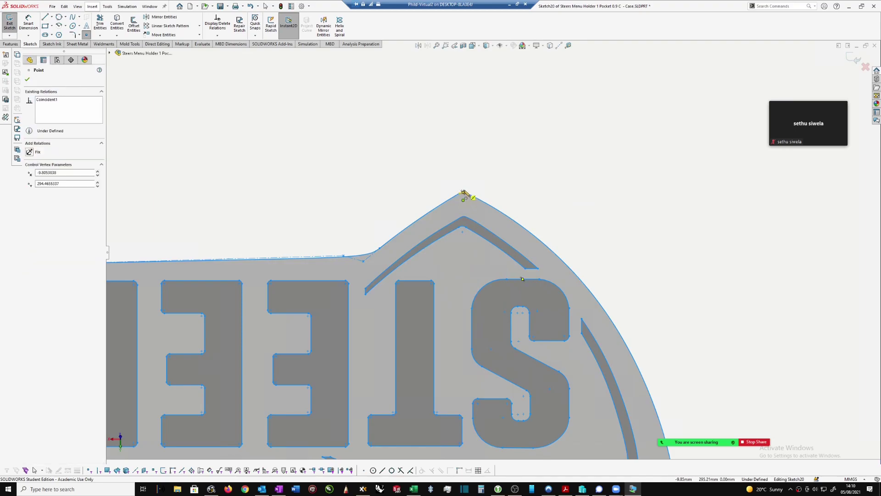
pyautogui.press('Escape')
# - Measure the distance and axis offsets between the point at the logo's peak and the model origin
pyautogui.click(463, 202)
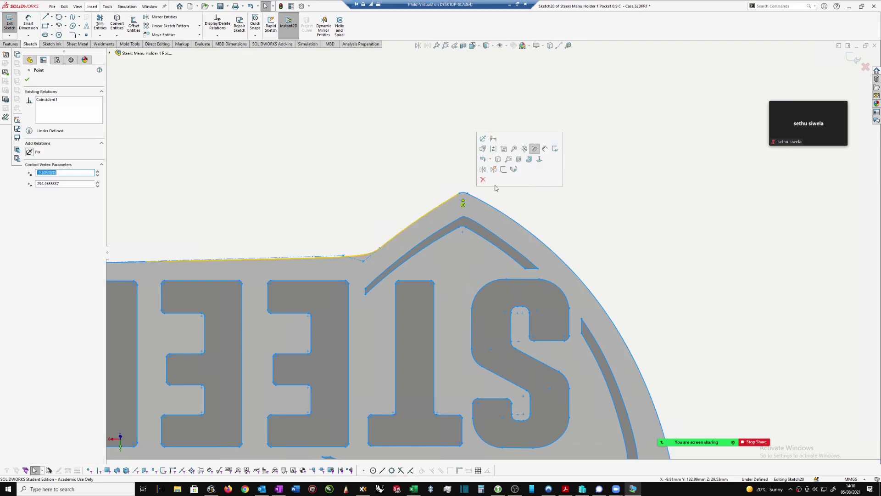
pyautogui.scroll(6, 480, 193)
pyautogui.click(567, 45)
pyautogui.scroll(5, 426, 160)
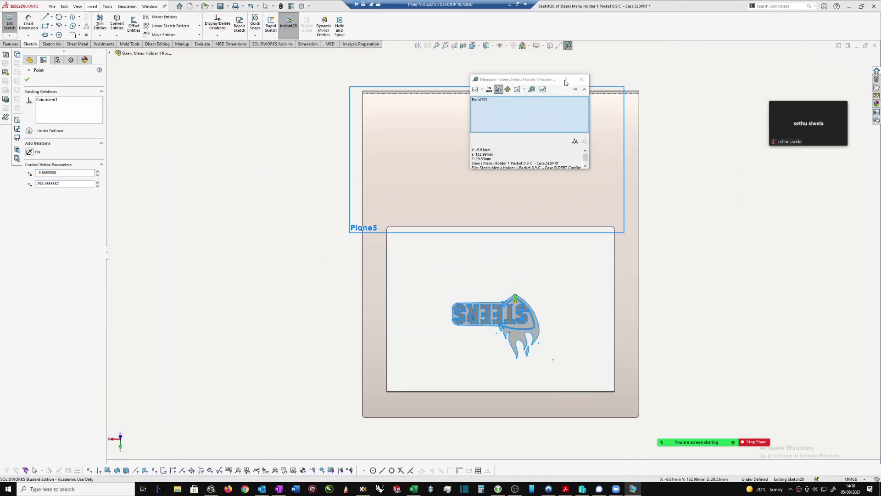
pyautogui.moveTo(553, 80); pyautogui.dragTo(680, 84)
pyautogui.scroll(-3, 489, 138)
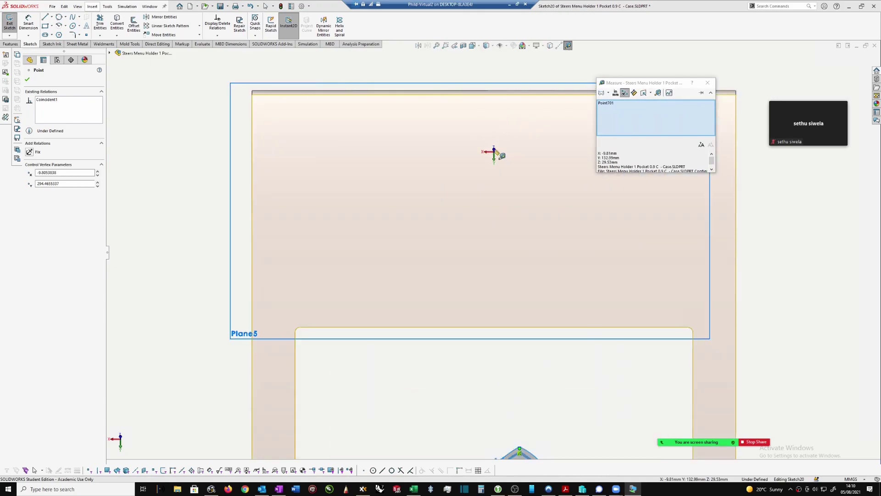
pyautogui.click(494, 151)
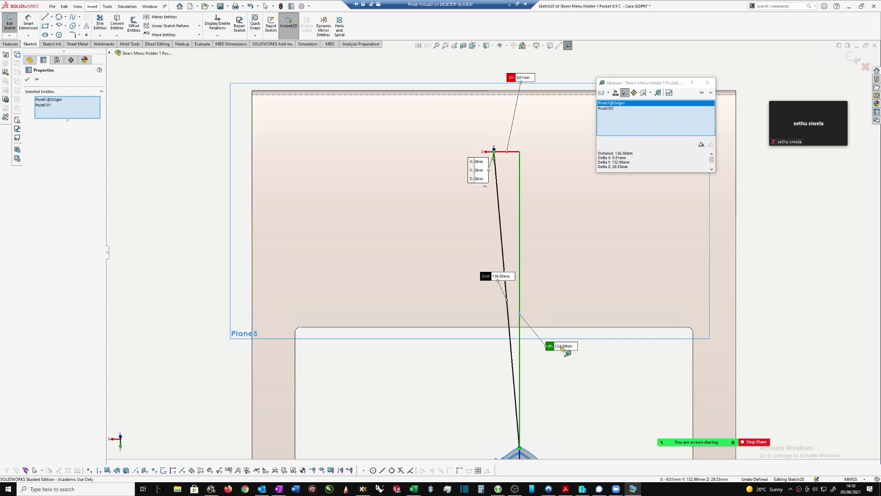
pyautogui.scroll(1, 561, 349)
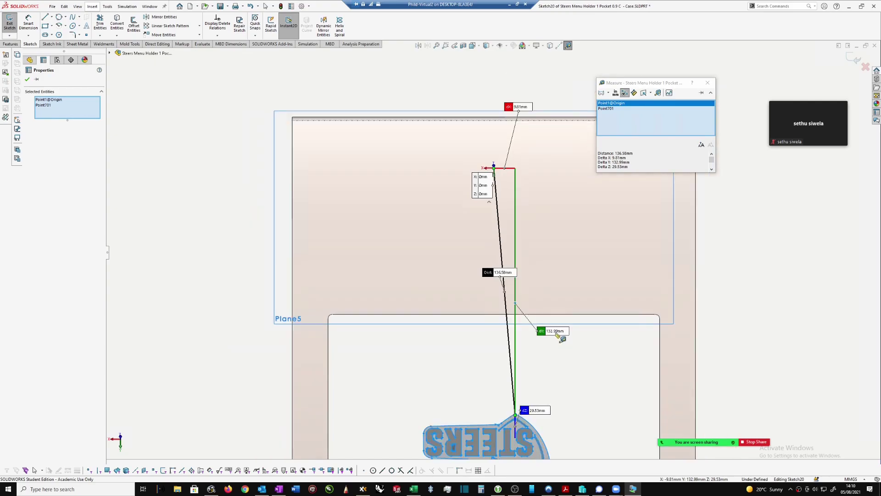
pyautogui.scroll(1, 557, 335)
pyautogui.press('Escape')
pyautogui.scroll(2, 491, 247)
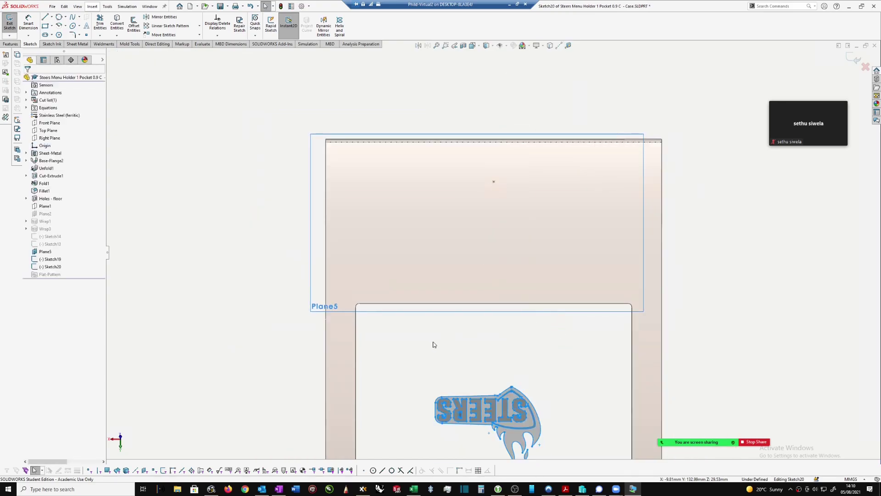
pyautogui.moveTo(321, 324)
pyautogui.mouseDown()
pyautogui.moveTo(527, 430)
pyautogui.moveTo(571, 437)
pyautogui.mouseUp()
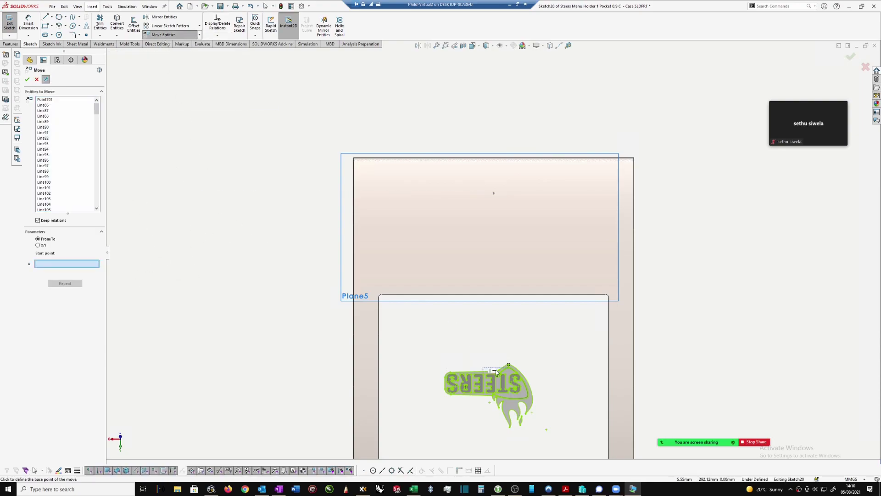
pyautogui.click(505, 366)
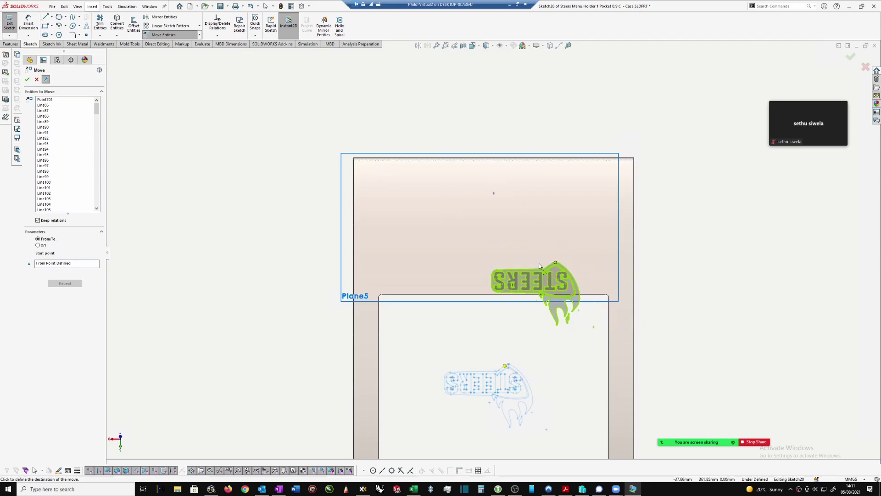
pyautogui.click(524, 261)
pyautogui.press('Escape')
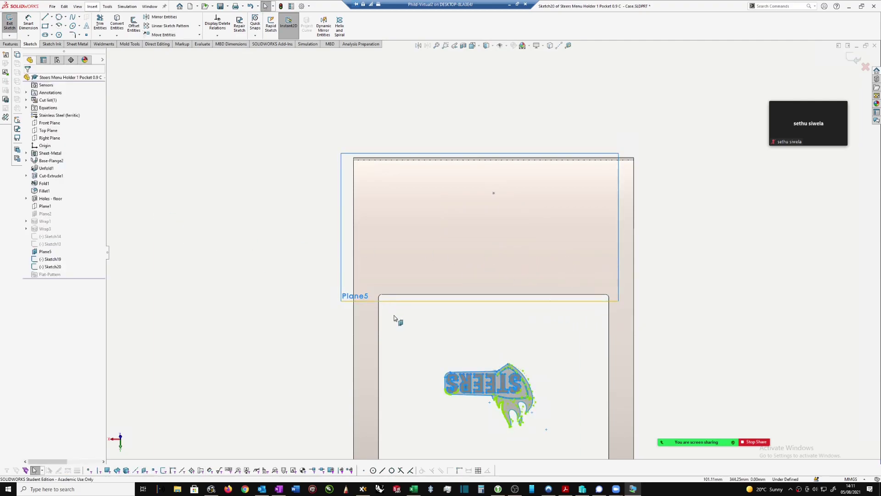
# - Move all logo sketch entities 115 mm in Y, keeping relations, so the logo sits over the holder's curved face
pyautogui.moveTo(311, 333)
pyautogui.mouseDown()
pyautogui.moveTo(648, 458)
pyautogui.moveTo(583, 448)
pyautogui.mouseUp()
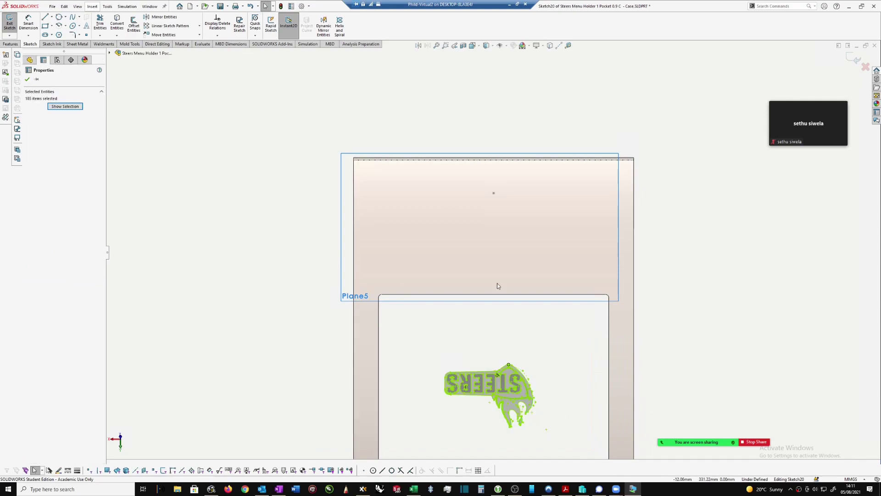
pyautogui.click(161, 35)
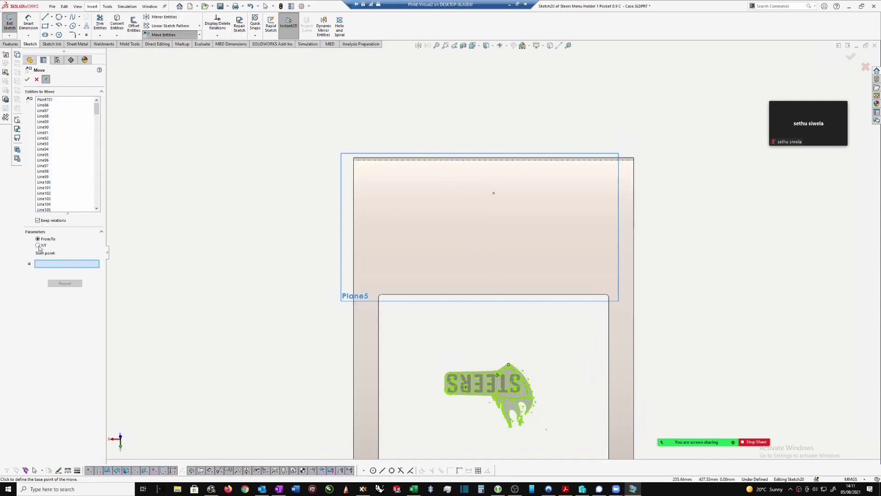
pyautogui.click(38, 246)
pyautogui.click(37, 266)
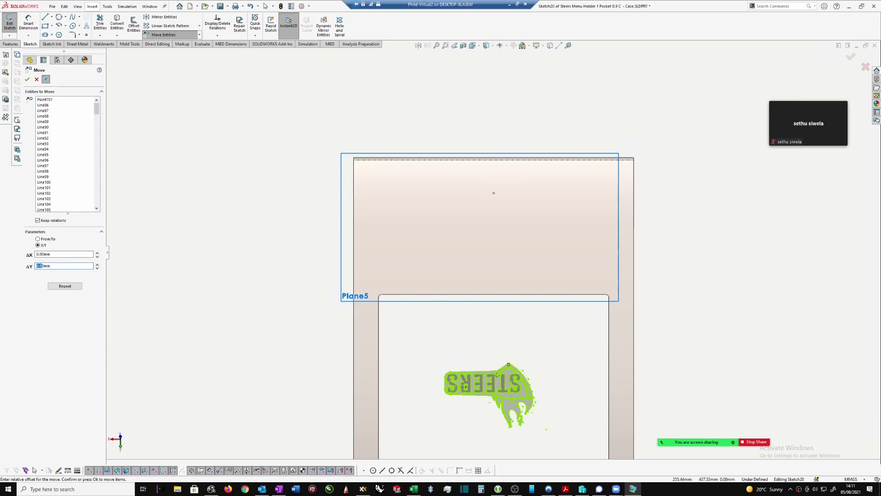
pyautogui.write('12')
pyautogui.press('Return')
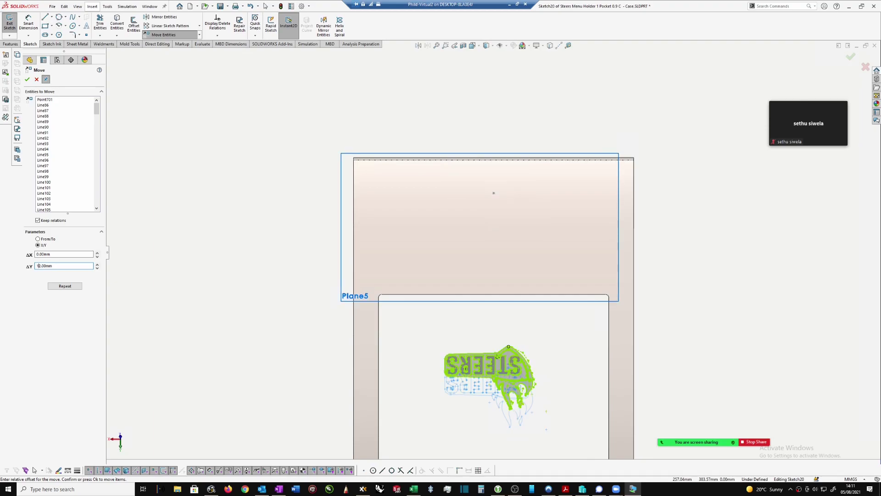
pyautogui.write('0')
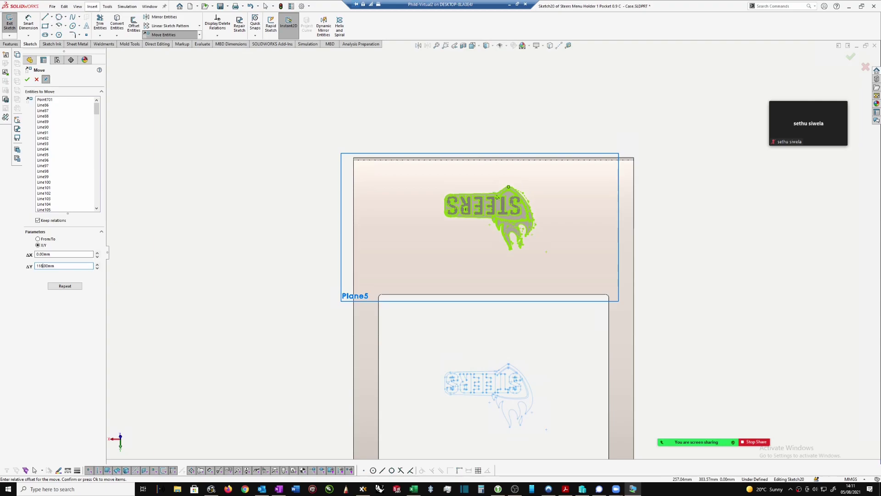
pyautogui.scroll(-1, 552, 220)
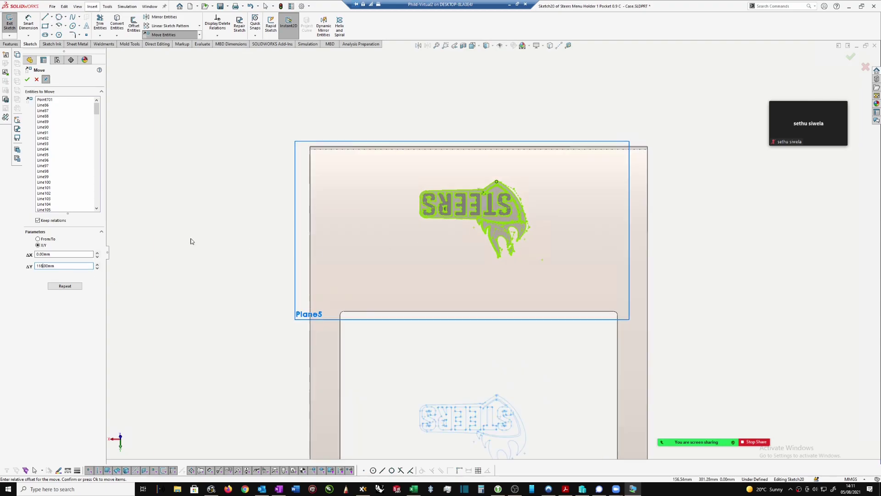
pyautogui.press('BackSpace')
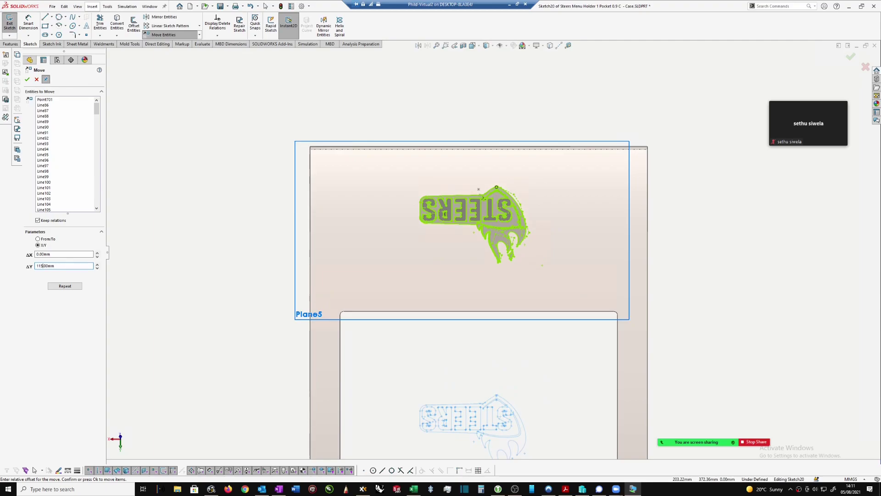
pyautogui.click(27, 80)
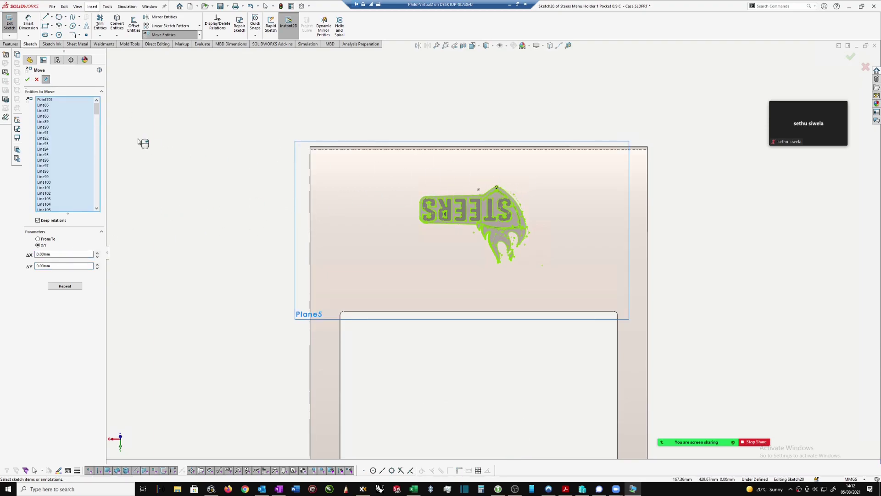
pyautogui.click(27, 79)
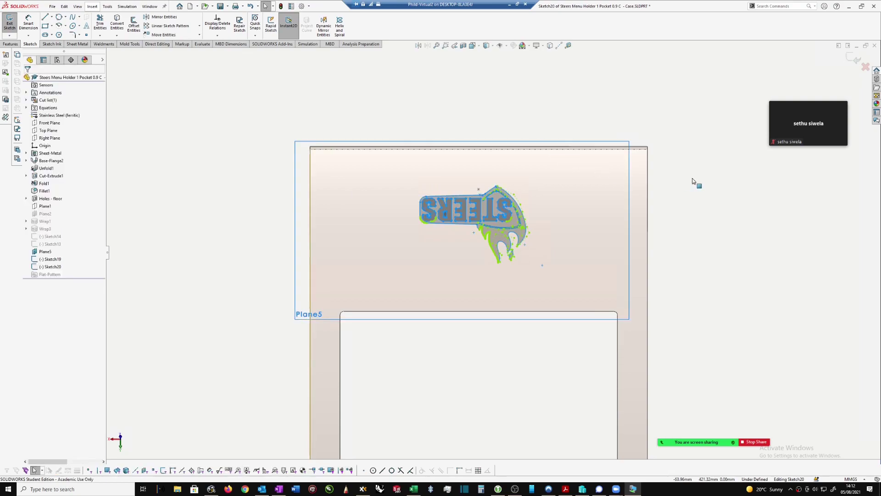
# - Copy all the entities of the moved logo and close the sketch
pyautogui.scroll(-3, 666, 191)
pyautogui.scroll(-2, 449, 202)
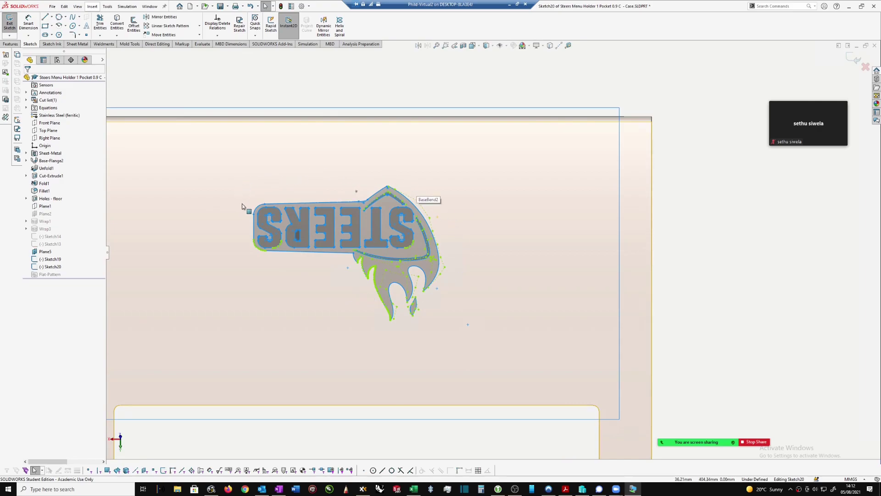
pyautogui.scroll(1, 375, 145)
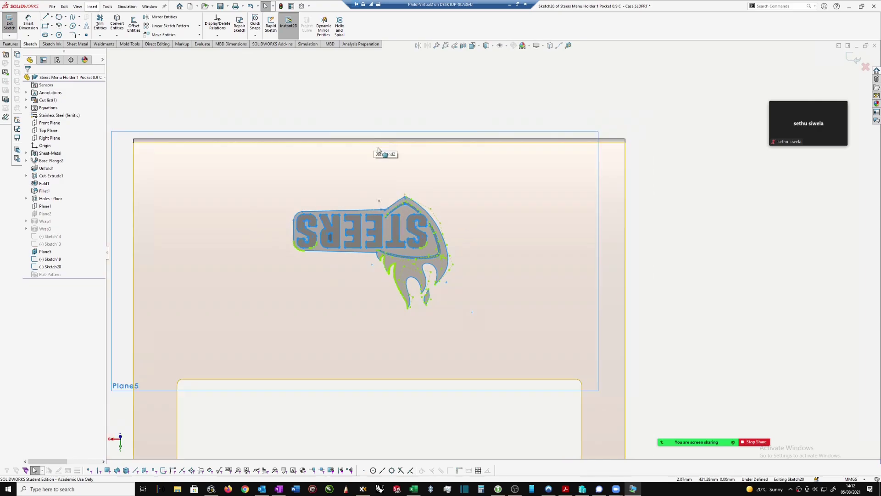
pyautogui.scroll(-1, 387, 196)
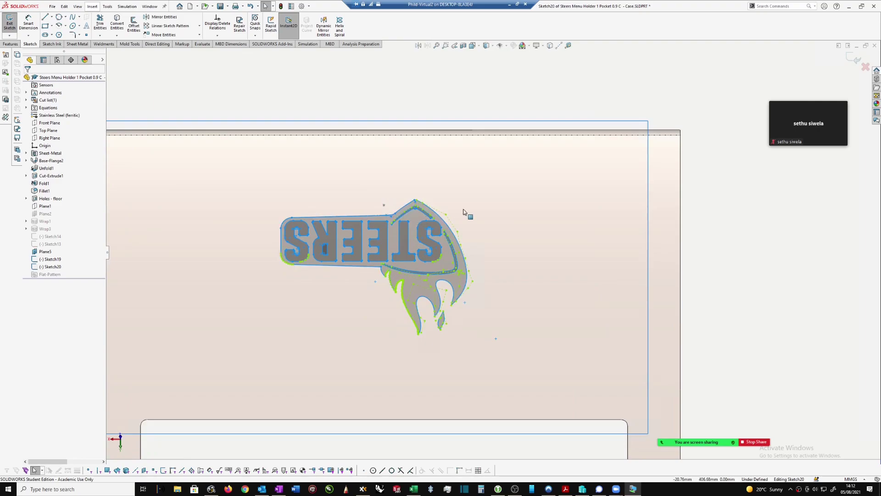
pyautogui.scroll(1, 453, 209)
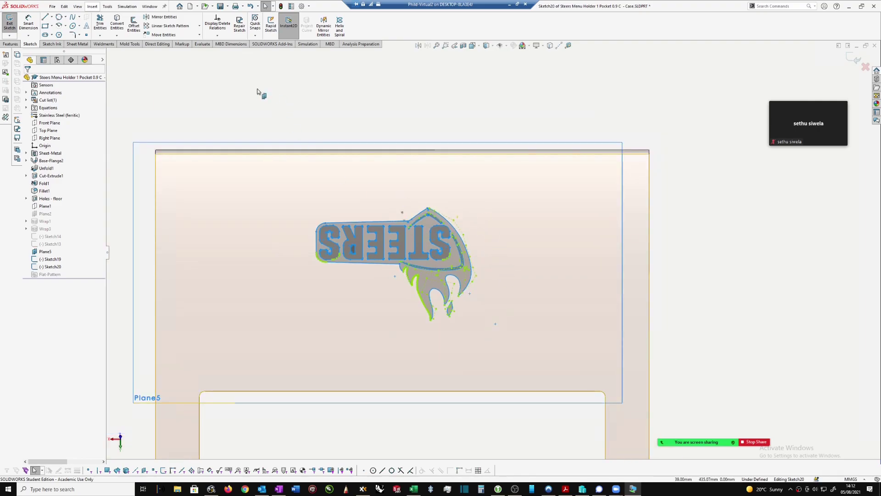
pyautogui.moveTo(259, 100)
pyautogui.mouseDown()
pyautogui.moveTo(535, 328)
pyautogui.moveTo(528, 338)
pyautogui.mouseUp()
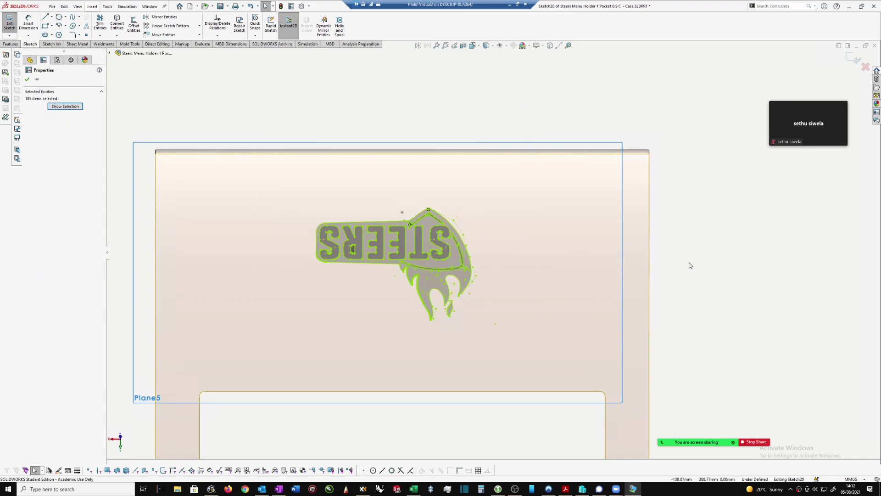
pyautogui.press('Escape')
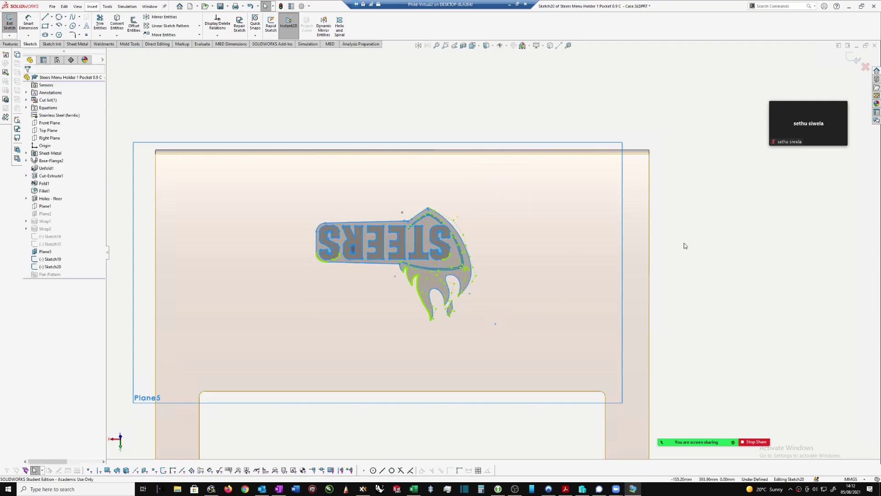
pyautogui.click(854, 58)
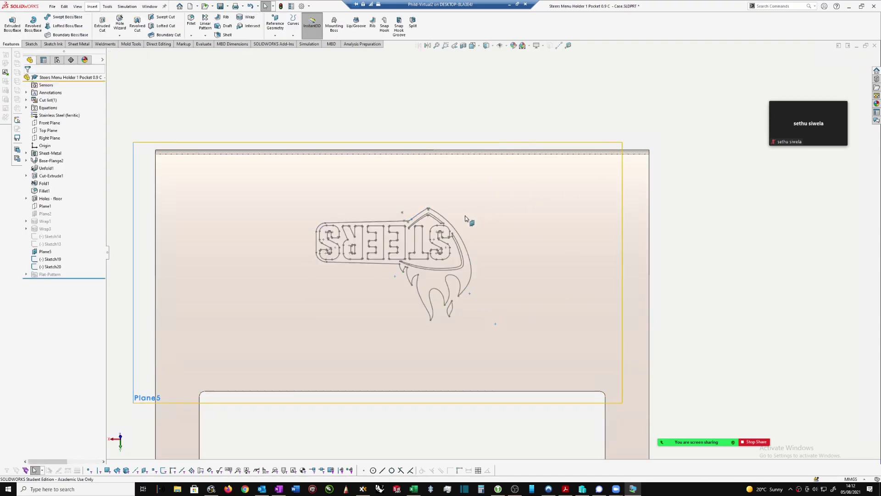
# - Start a new sketch on Plane5
pyautogui.moveTo(247, 274); pyautogui.dragTo(557, 198, button='middle')
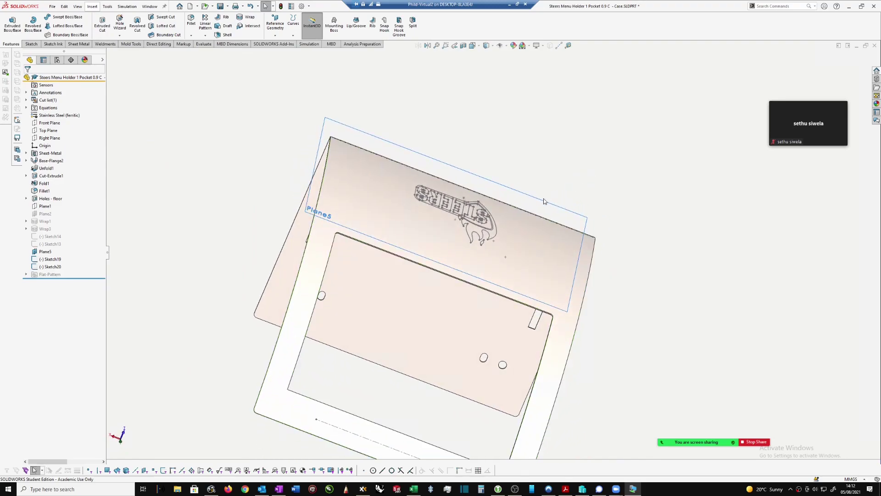
pyautogui.click(542, 202)
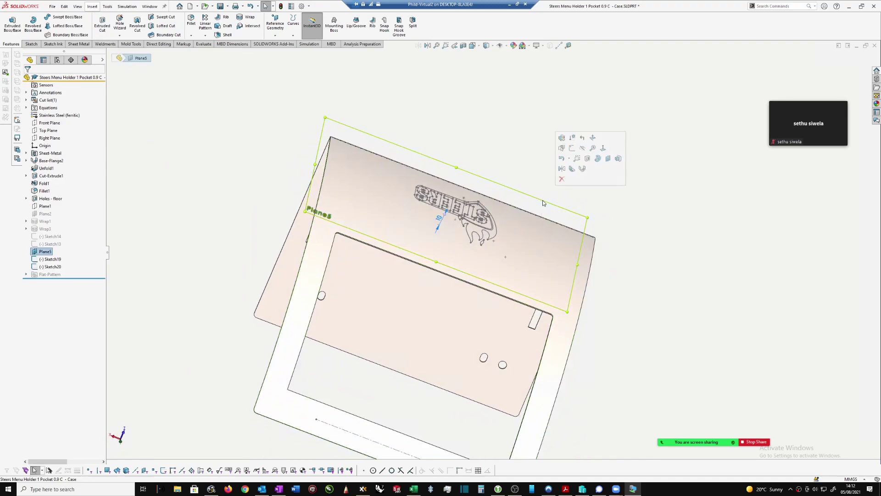
pyautogui.click(572, 149)
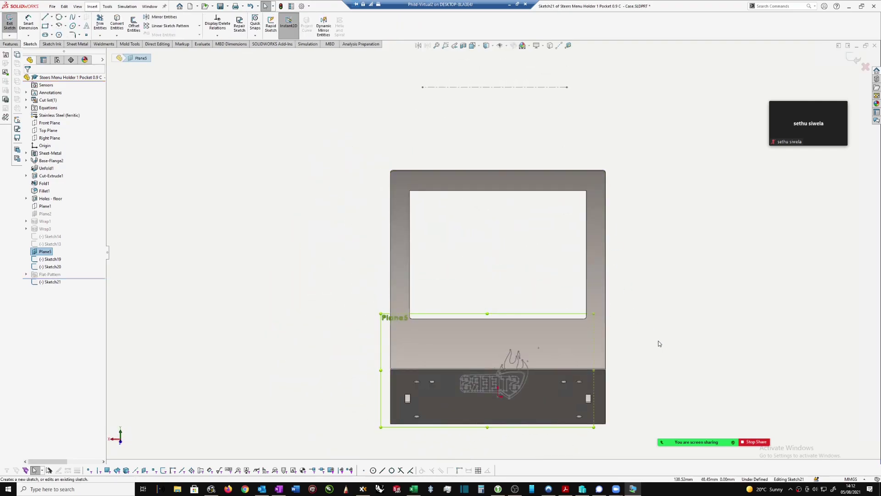
# - Try pasting the copied logo into the new sketch, view it from the plane's other side, and delete the pasted copy
pyautogui.hotkey('ctrl', 'v')
pyautogui.scroll(-4, 603, 390)
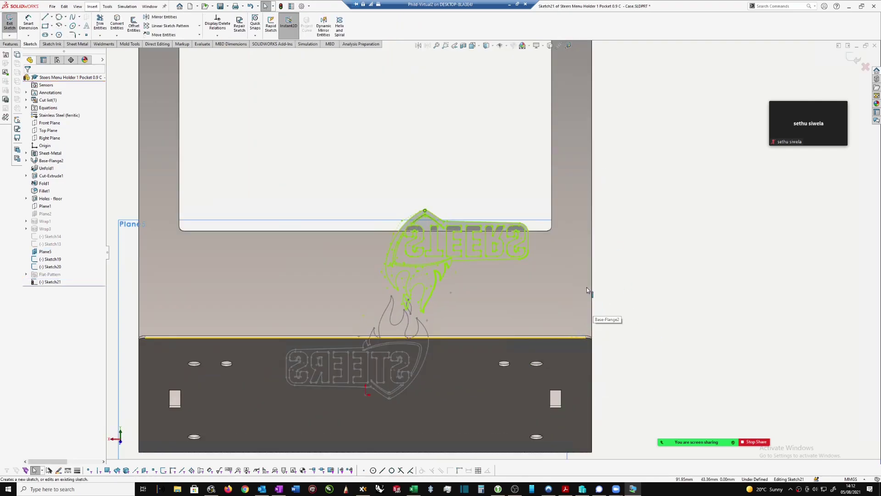
pyautogui.scroll(2, 586, 287)
pyautogui.rightClick(620, 241)
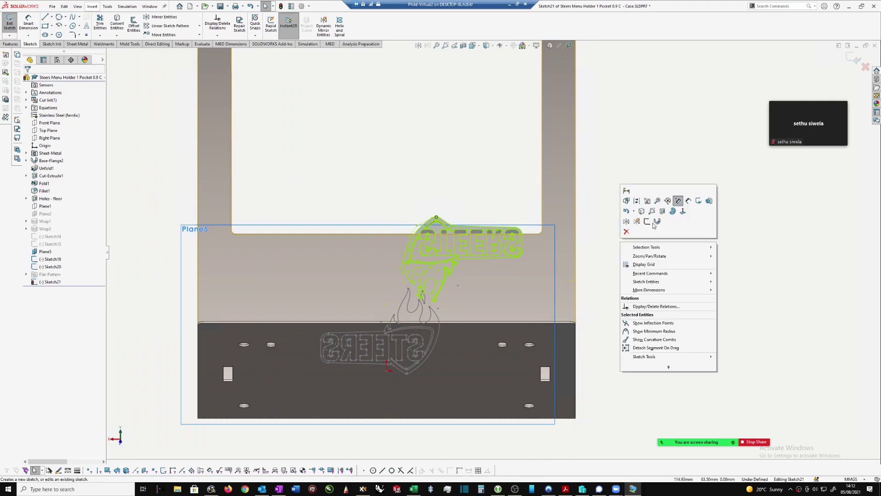
pyautogui.click(683, 212)
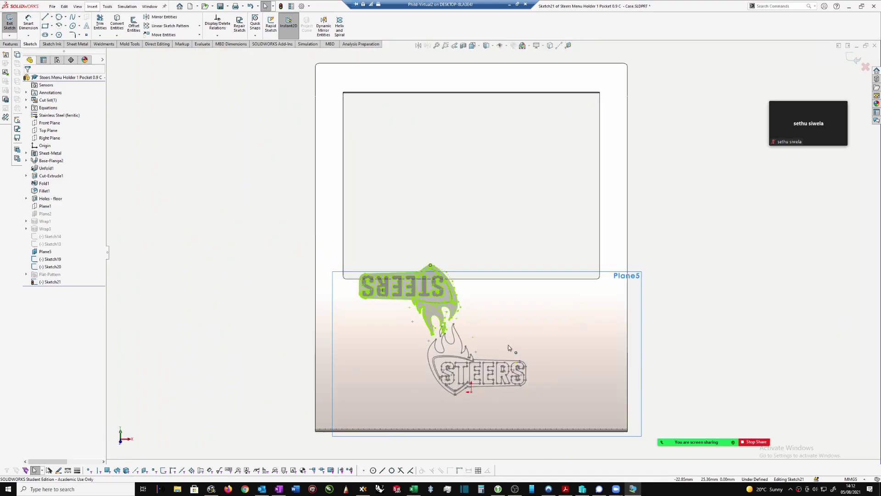
pyautogui.scroll(-1, 495, 326)
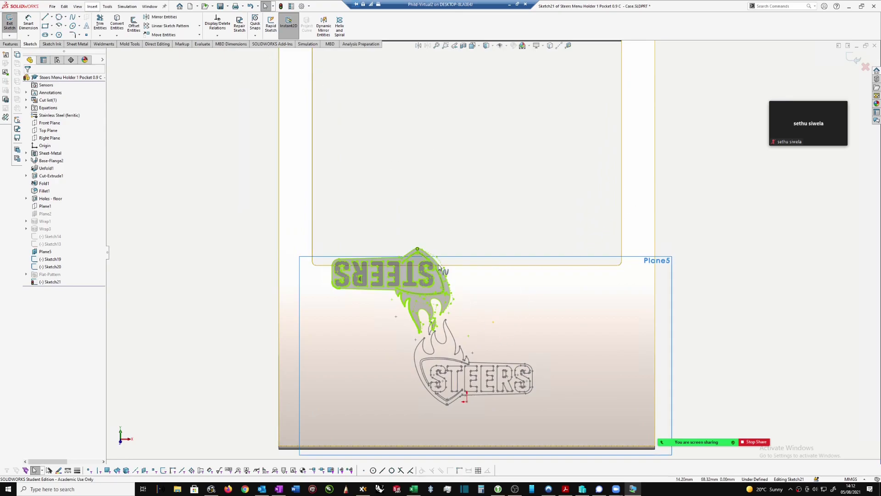
pyautogui.scroll(-1, 444, 274)
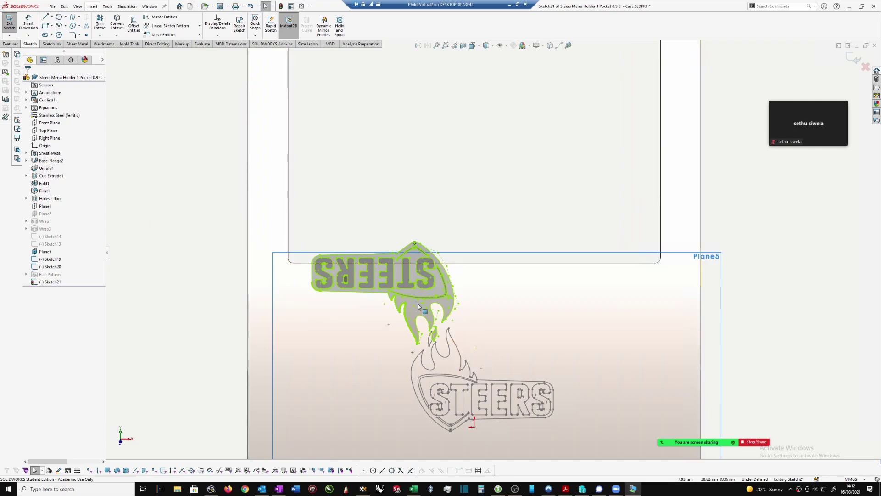
pyautogui.moveTo(204, 209)
pyautogui.mouseDown()
pyautogui.moveTo(370, 256)
pyautogui.moveTo(466, 356)
pyautogui.mouseUp()
pyautogui.press('Delete')
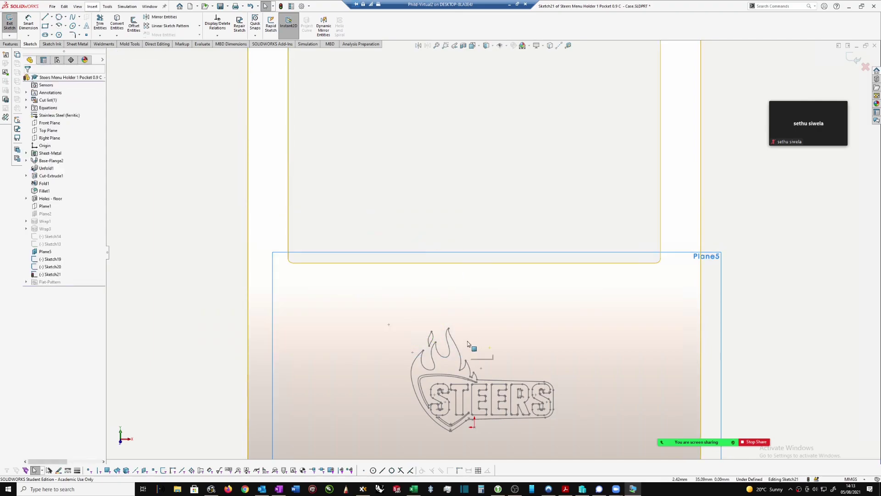
# - Try selecting the inner and outer curves of the shield's border line above the lettering from the existing logo sketch
pyautogui.scroll(-2, 492, 356)
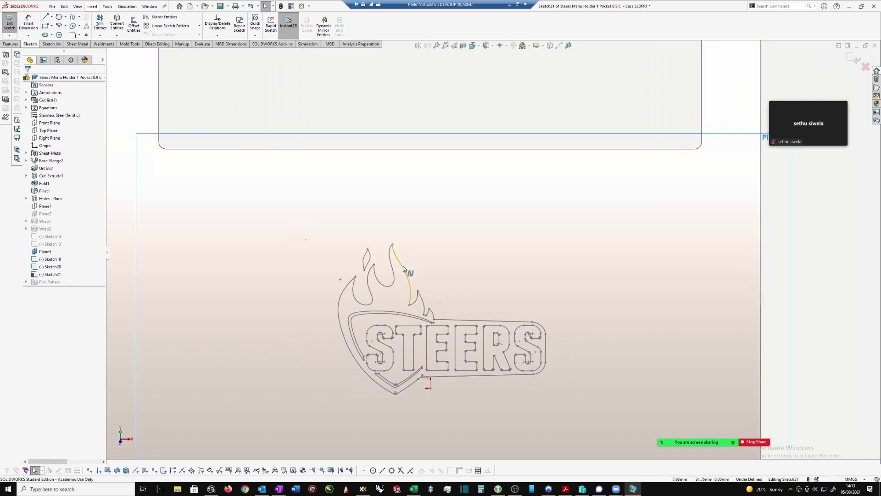
pyautogui.click(51, 268)
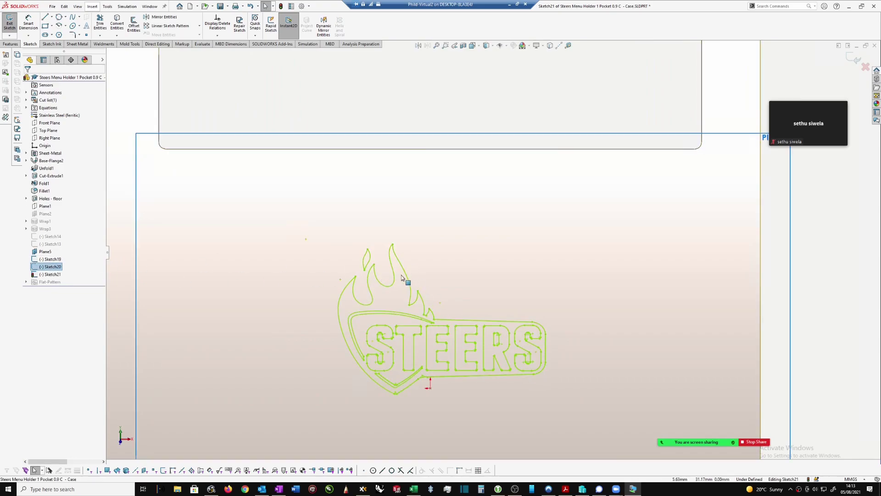
pyautogui.click(47, 275)
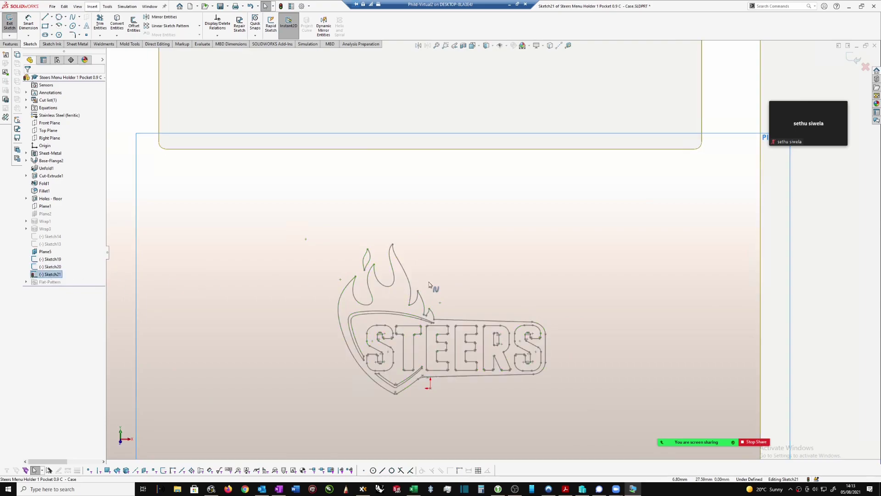
pyautogui.click(397, 315)
pyautogui.scroll(-2, 400, 315)
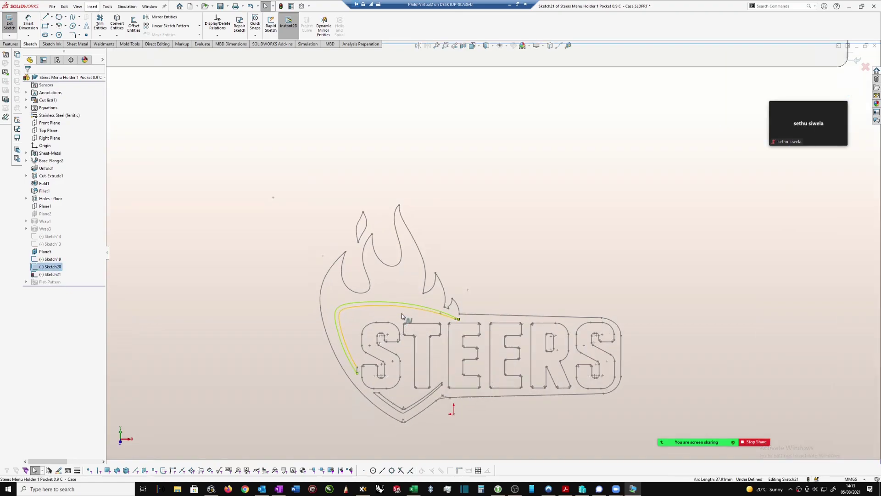
pyautogui.keyDown('ctrl'); pyautogui.click(403, 309); pyautogui.keyUp('ctrl')
pyautogui.scroll(-3, 400, 316)
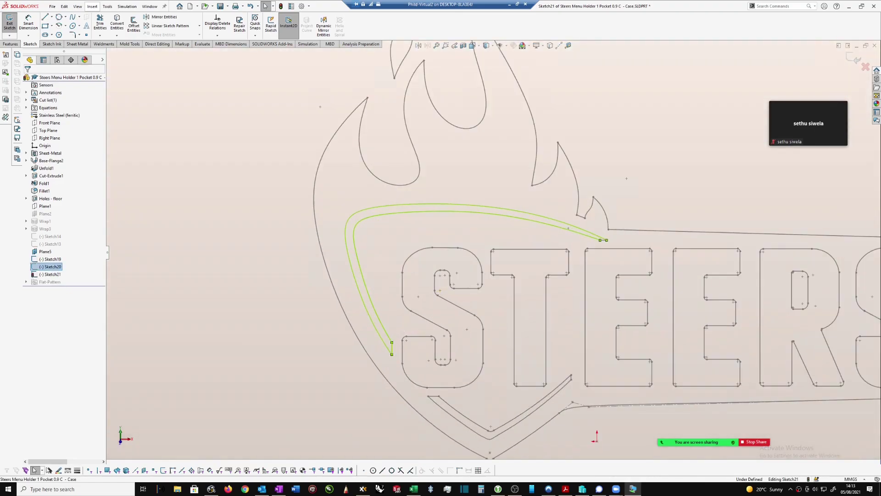
# - Select the complete outline chains of the first S, the T and the first E in the existing logo sketch
pyautogui.keyDown('ctrl'); pyautogui.click(445, 249); pyautogui.keyUp('ctrl')
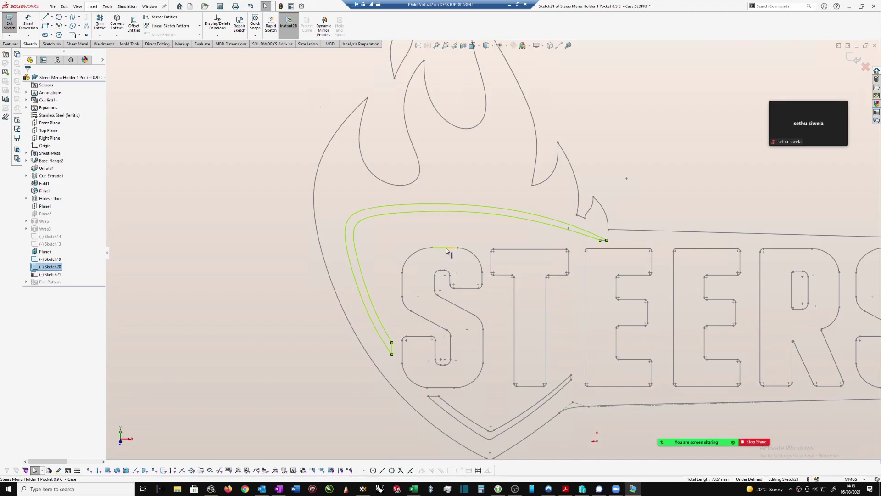
pyautogui.rightClick(471, 255)
pyautogui.click(504, 259)
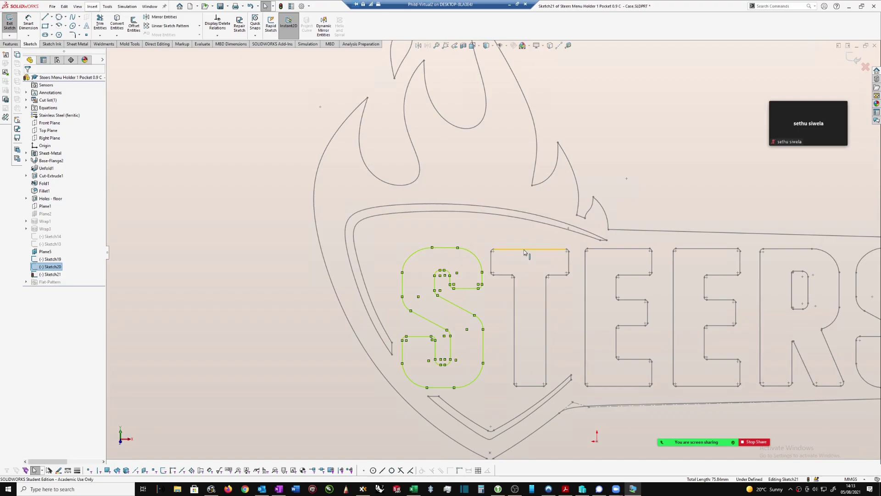
pyautogui.rightClick(527, 252)
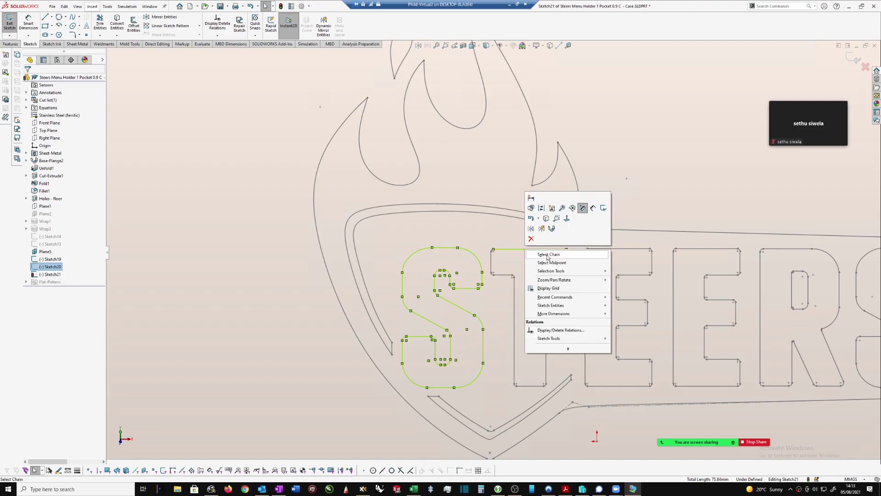
pyautogui.click(548, 256)
pyautogui.rightClick(606, 249)
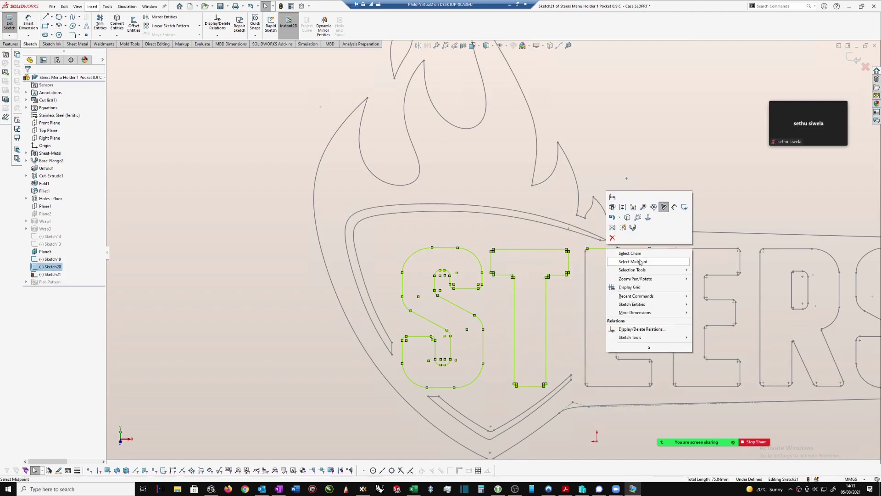
pyautogui.click(618, 256)
pyautogui.scroll(2, 619, 255)
pyautogui.scroll(-2, 664, 253)
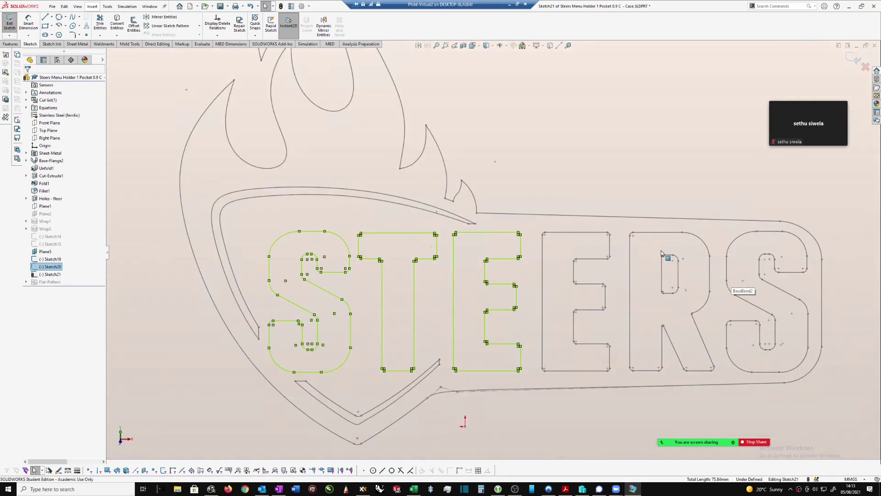
# - Add the outline chains of the second E, the R with its inner opening, and the last S to the selection
pyautogui.rightClick(588, 233)
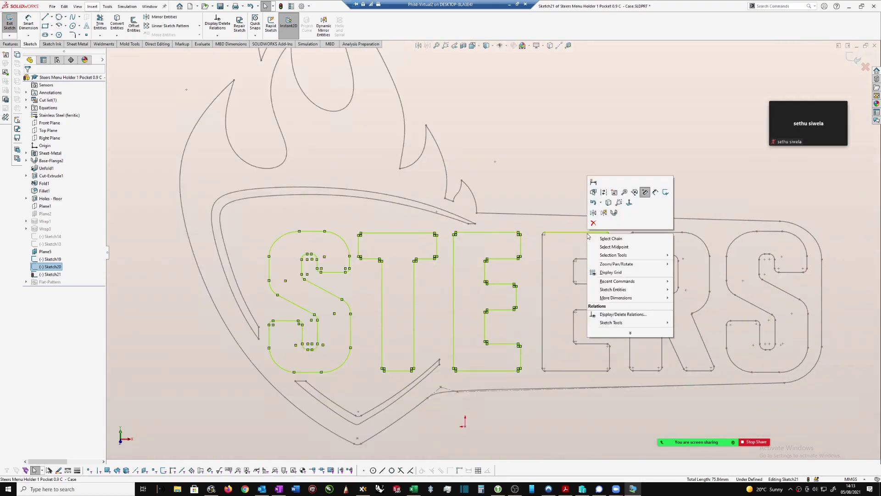
pyautogui.click(620, 239)
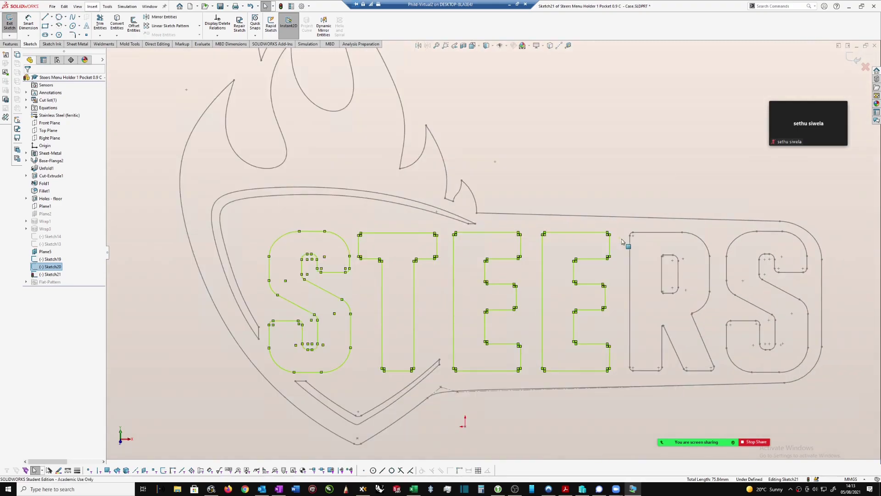
pyautogui.rightClick(665, 235)
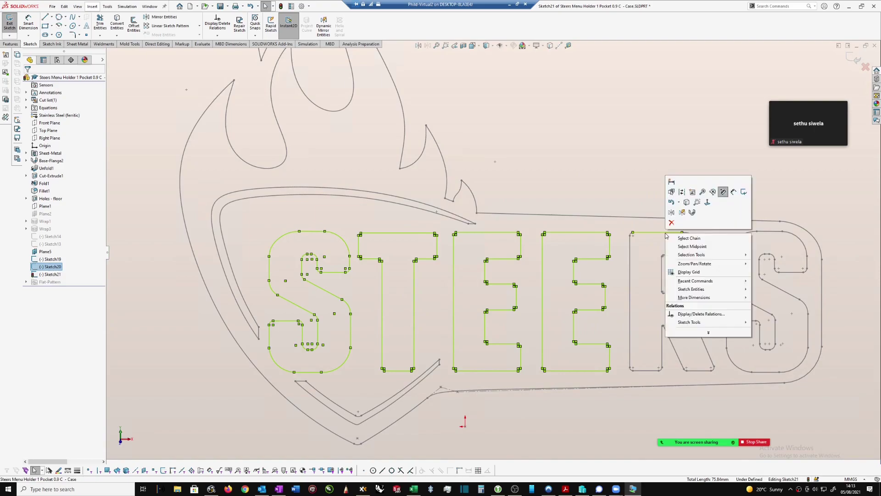
pyautogui.click(696, 243)
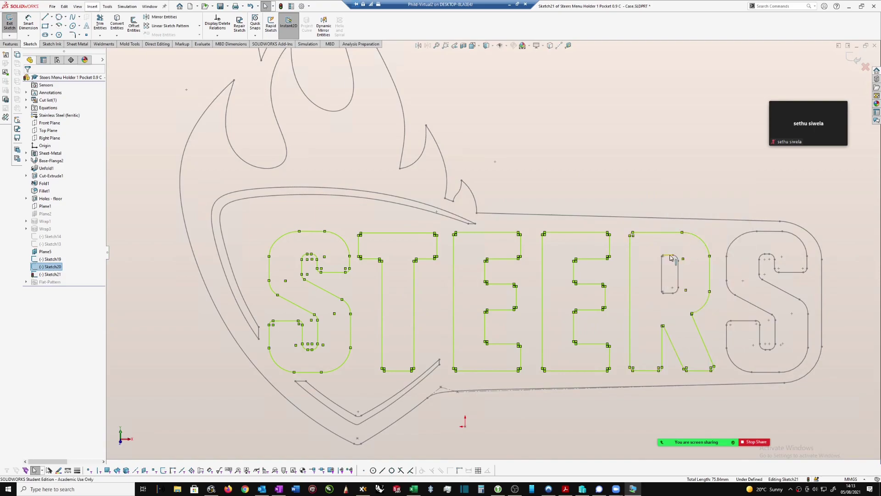
pyautogui.rightClick(671, 258)
pyautogui.click(698, 263)
pyautogui.rightClick(766, 235)
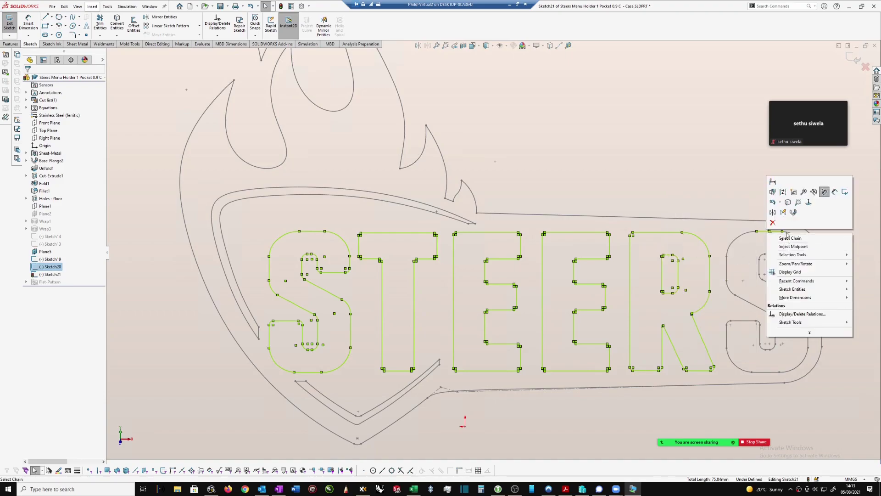
pyautogui.click(789, 241)
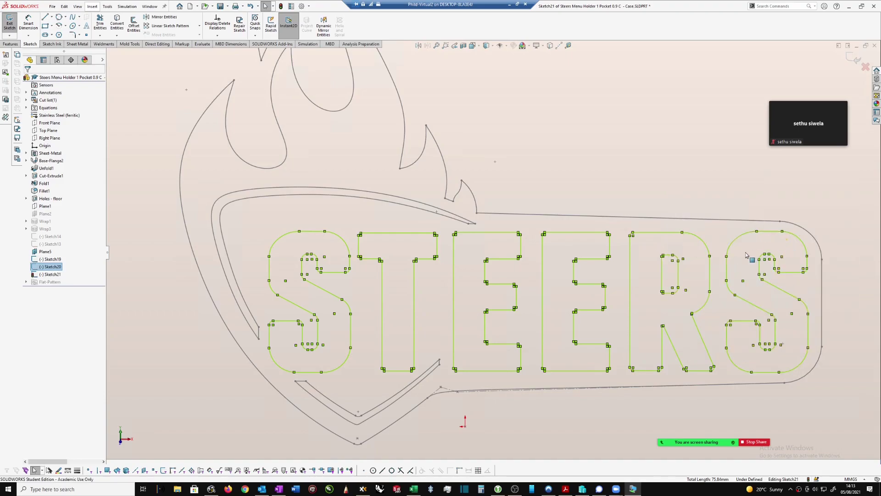
# - Add the shield's upper and lower border-line chains to the selection and convert all selected outlines into the Plane5 sketch
pyautogui.rightClick(400, 197)
pyautogui.click(426, 201)
pyautogui.rightClick(327, 395)
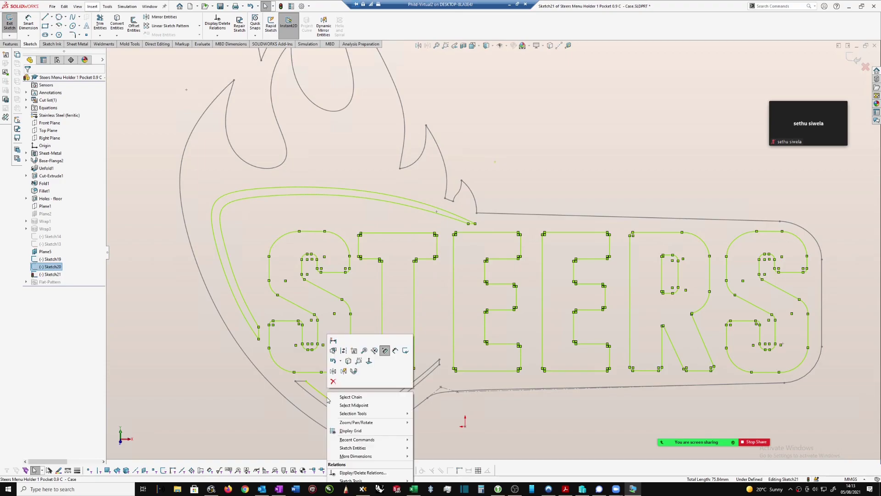
pyautogui.click(358, 396)
pyautogui.scroll(2, 501, 175)
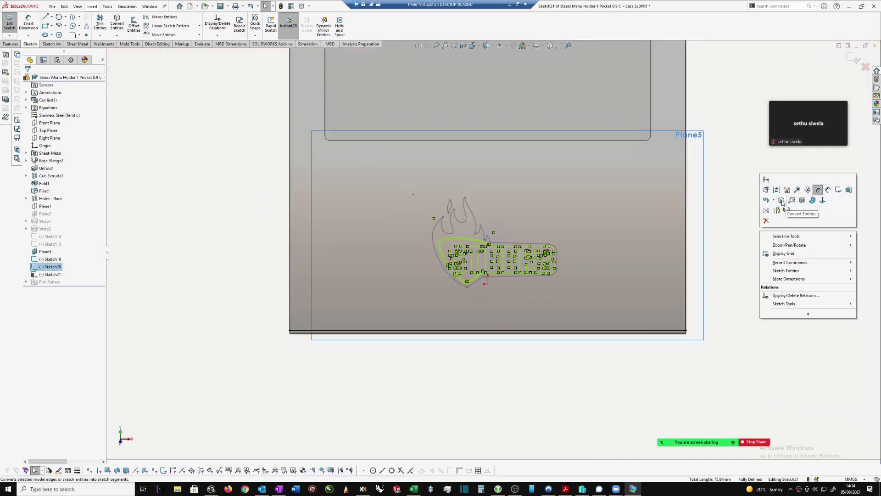
pyautogui.click(782, 201)
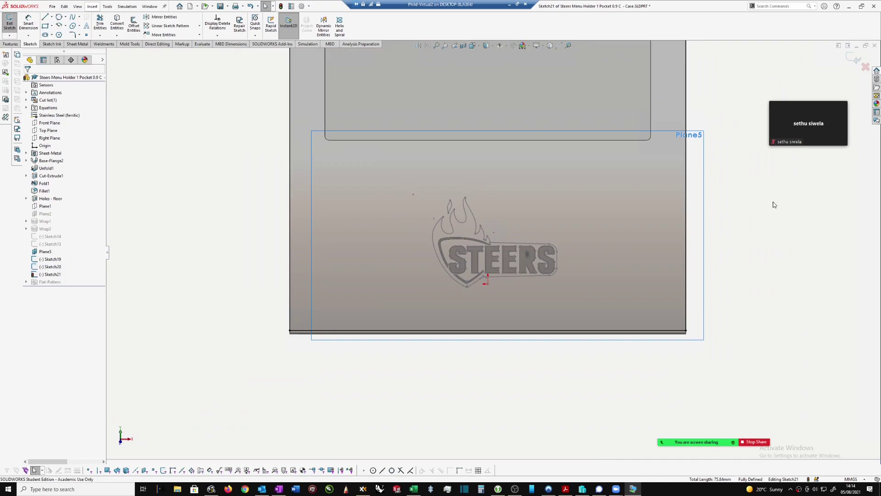
# - Close the Plane5 sketch containing the converted lettering and border outlines
pyautogui.scroll(-3, 564, 248)
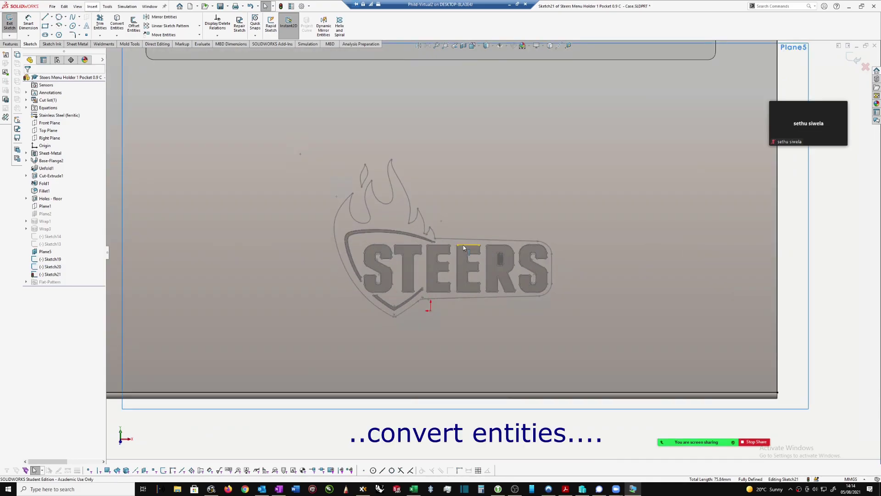
pyautogui.click(51, 274)
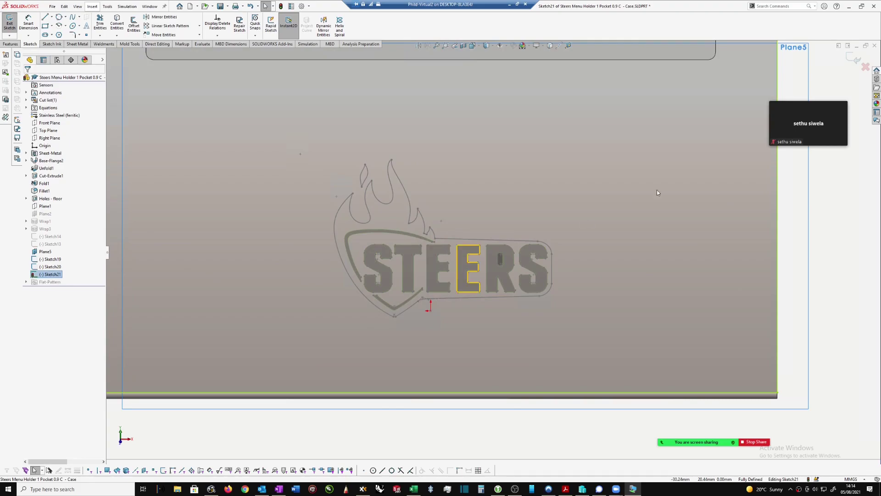
pyautogui.scroll(2, 636, 200)
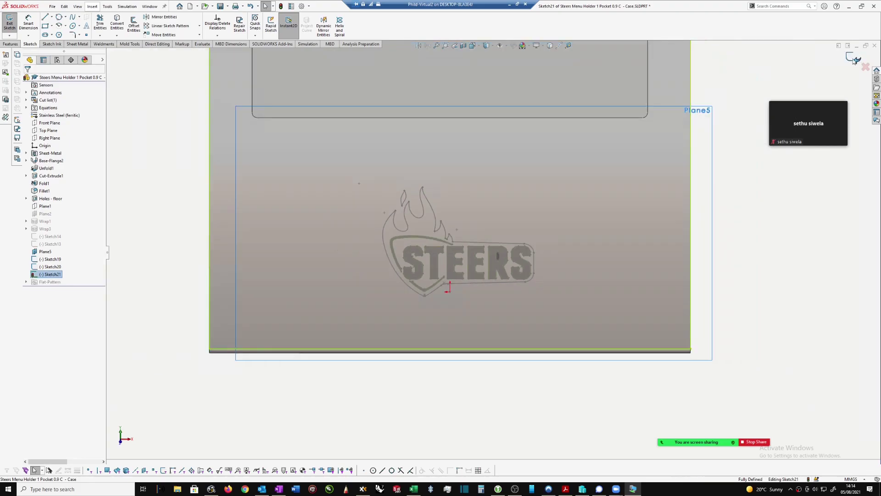
pyautogui.click(854, 63)
pyautogui.scroll(-2, 702, 287)
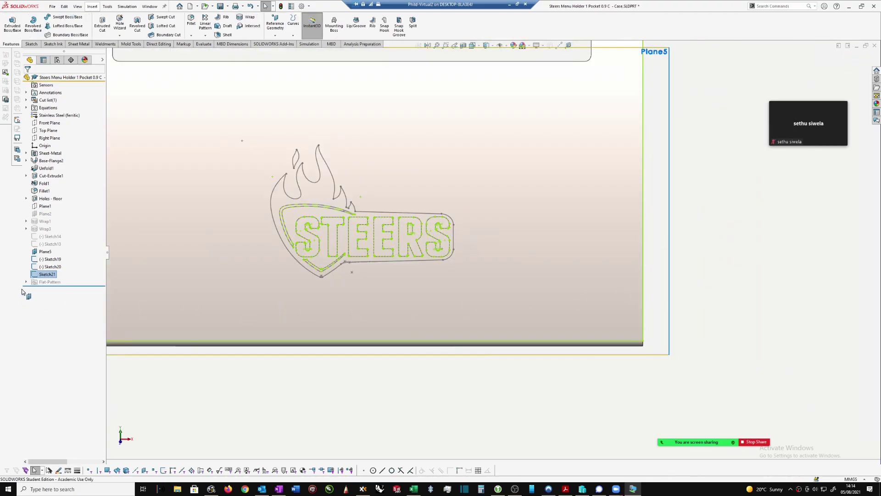
# - Reopen Sketch21 for editing
pyautogui.click(48, 275)
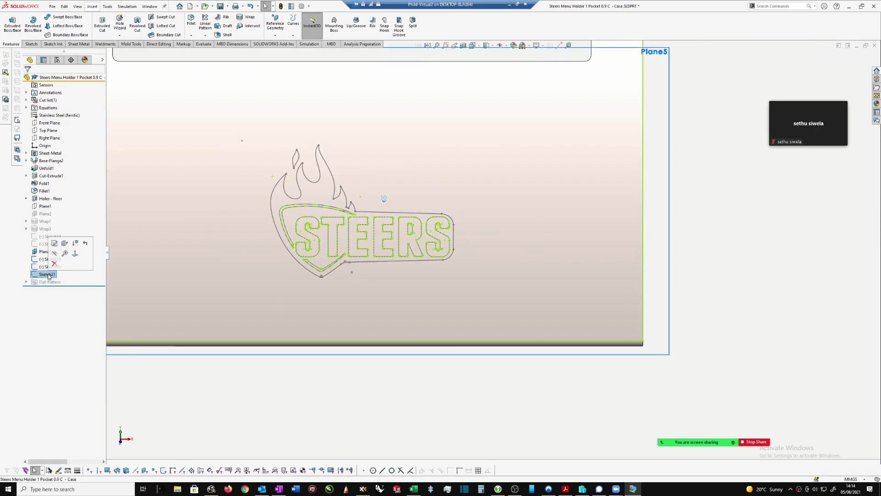
pyautogui.click(42, 274)
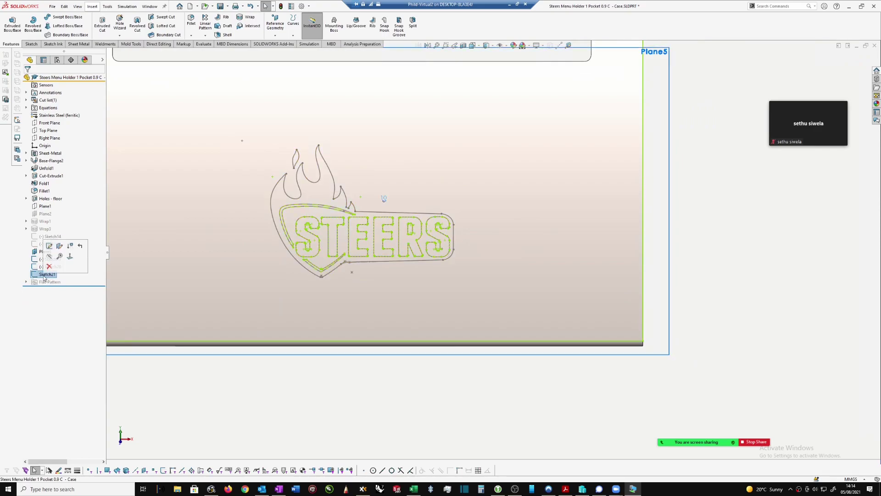
pyautogui.press('Escape')
pyautogui.rightClick(40, 276)
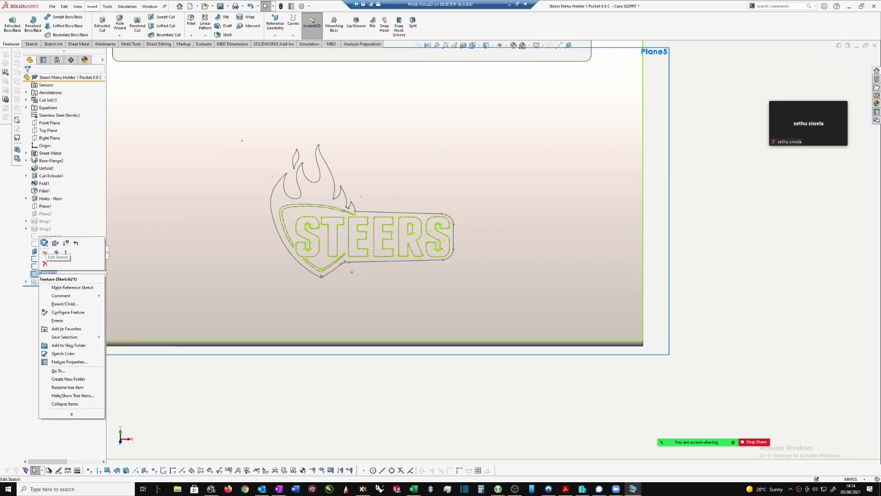
pyautogui.click(45, 245)
pyautogui.scroll(-5, 475, 344)
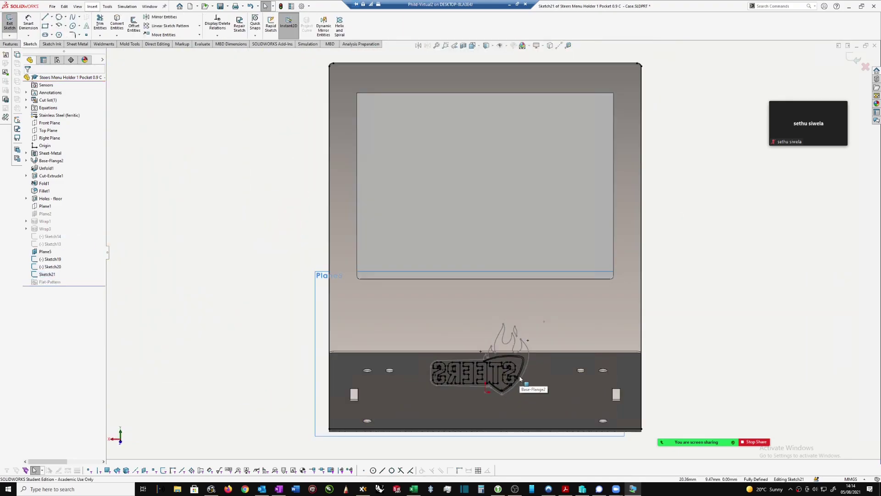
# - Try the Shaded display style without edges on the model, and restore the display with edges
pyautogui.scroll(2, 500, 275)
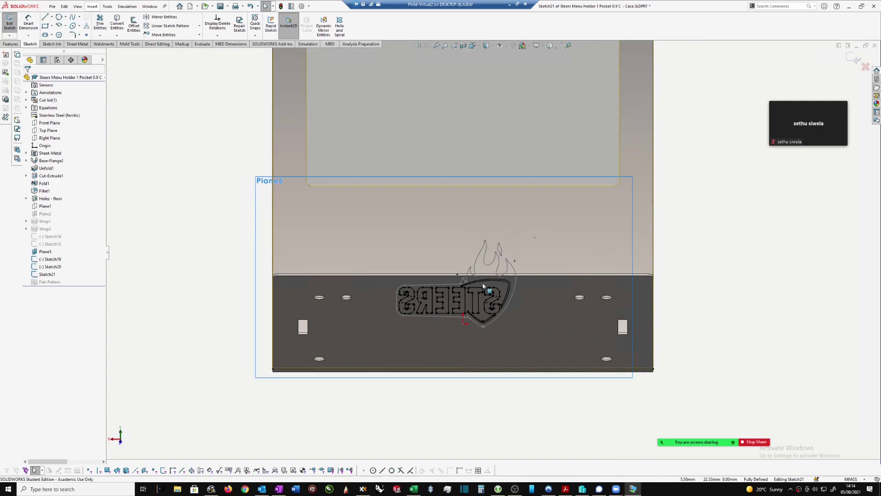
pyautogui.click(493, 45)
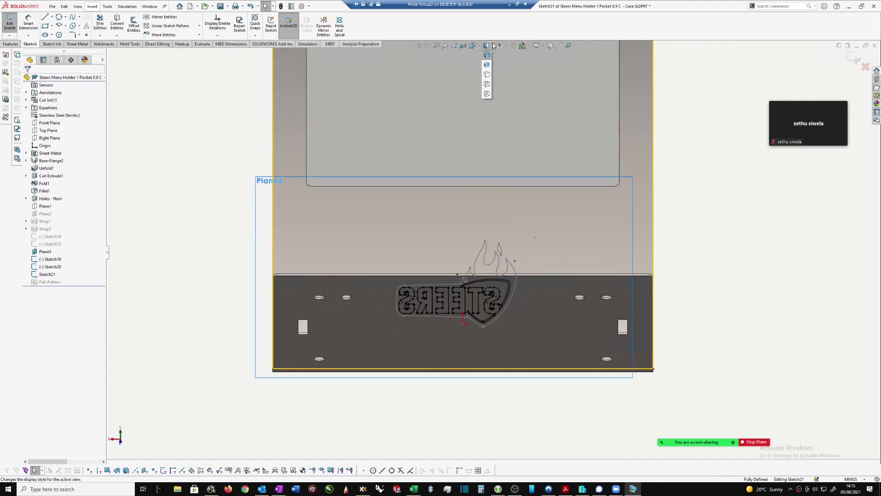
pyautogui.click(486, 65)
pyautogui.scroll(-2, 509, 273)
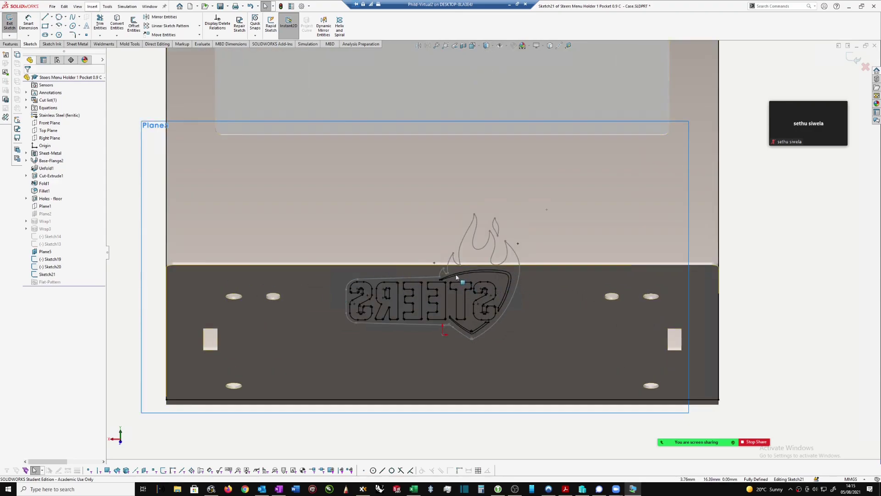
pyautogui.moveTo(486, 46)
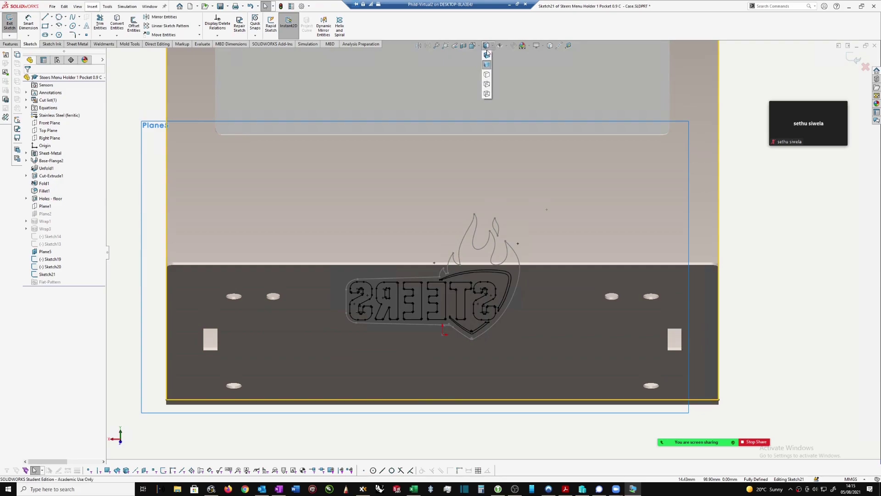
pyautogui.scroll(2, 495, 250)
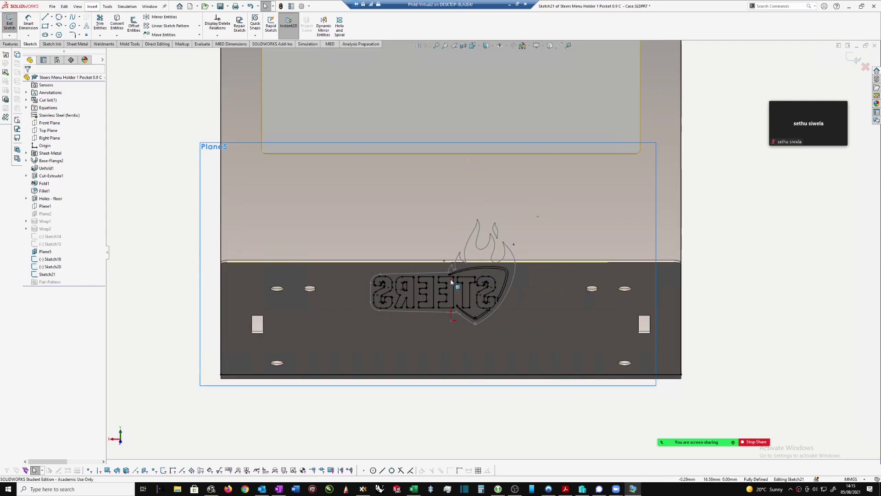
# - Select all the converted lettering and border outlines and delete all their On Edge relations to unlink them from the source sketch
pyautogui.moveTo(147, 228)
pyautogui.mouseDown()
pyautogui.moveTo(528, 316)
pyautogui.moveTo(540, 329)
pyautogui.mouseUp()
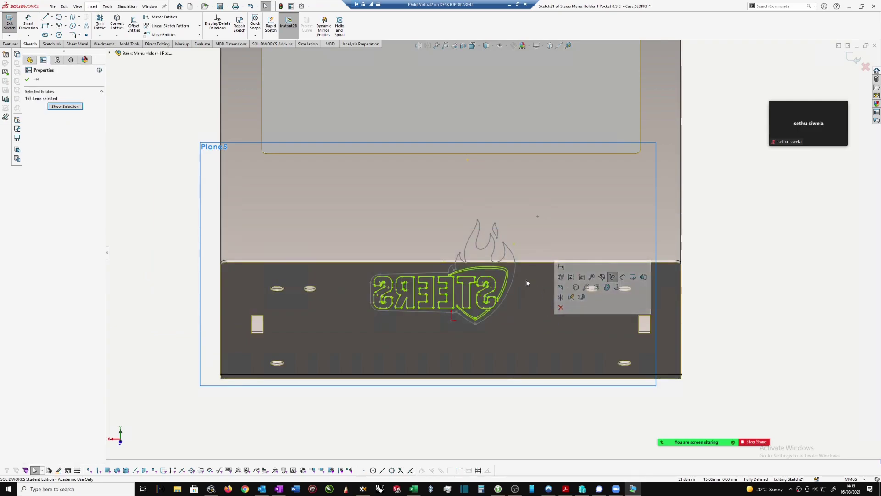
pyautogui.click(215, 23)
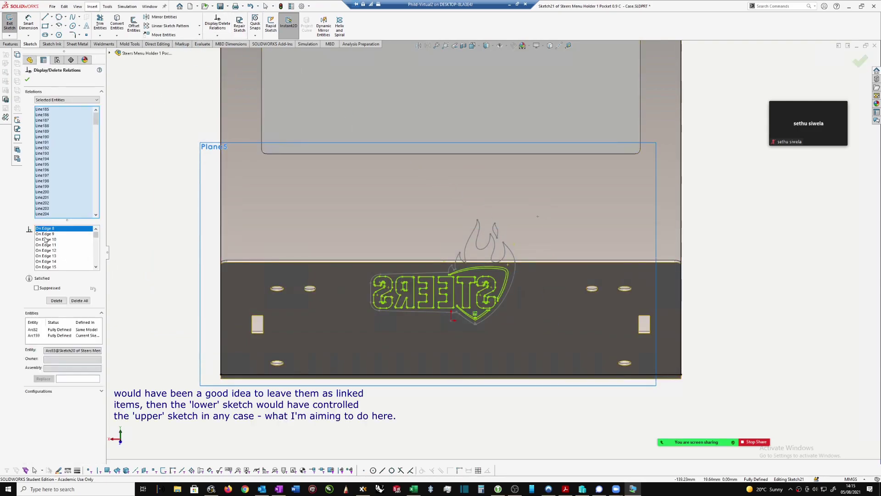
pyautogui.moveTo(95, 237); pyautogui.dragTo(52, 263)
pyautogui.keyDown('shift'); pyautogui.click(52, 262); pyautogui.keyUp('shift')
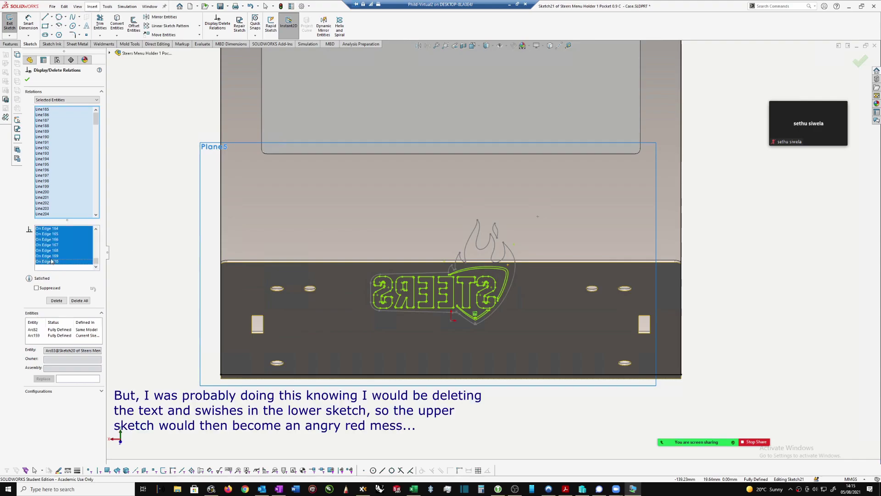
pyautogui.click(57, 300)
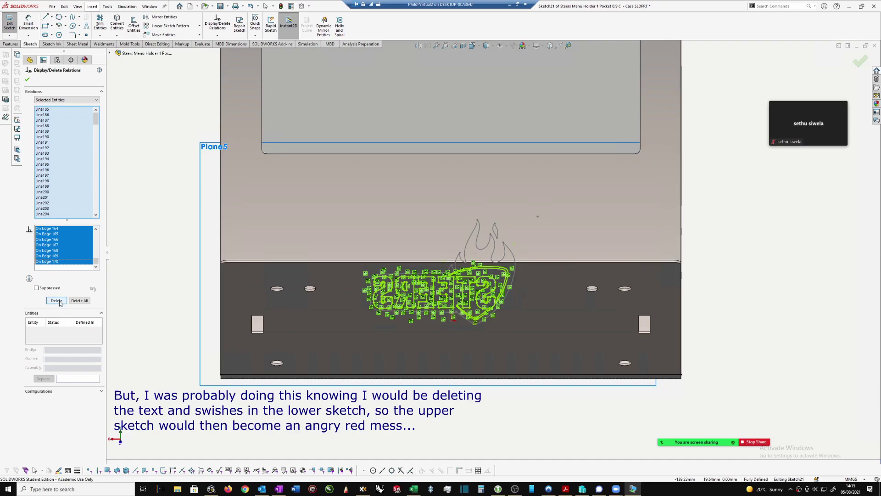
pyautogui.click(28, 80)
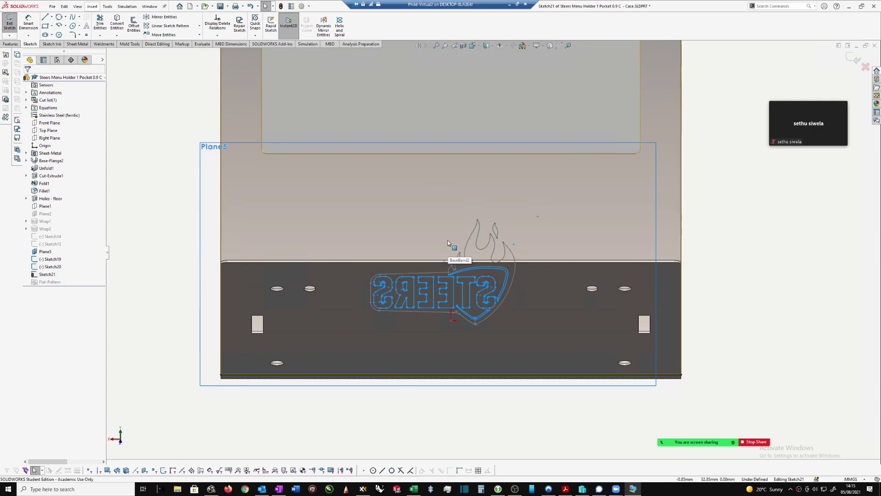
# - Place a sketch point at the lower tip of the logo's outer outline, below the shield border
pyautogui.scroll(-2, 501, 324)
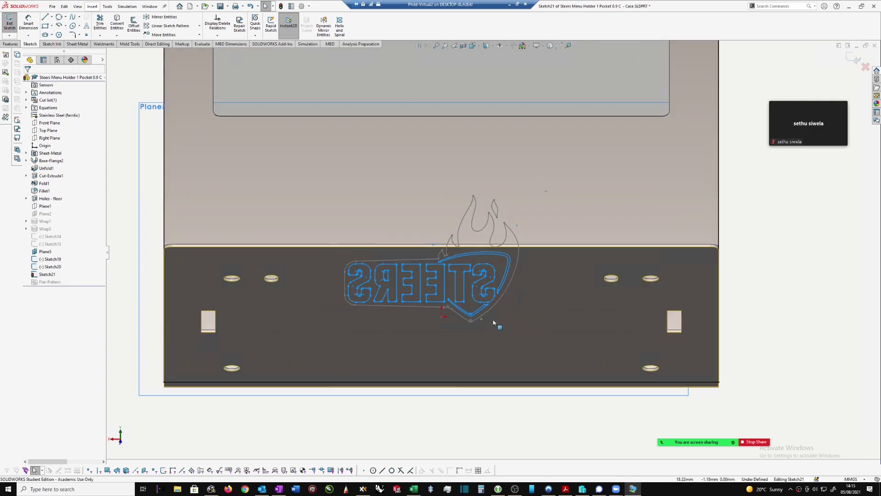
pyautogui.scroll(-1, 481, 321)
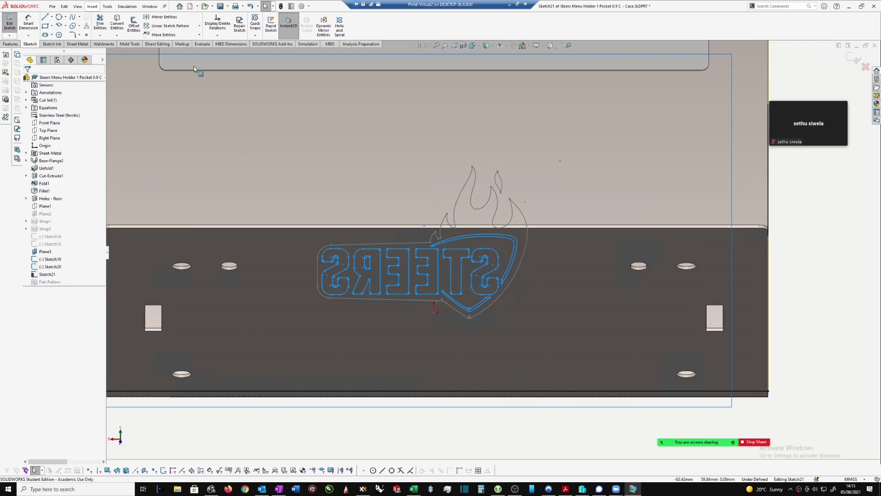
pyautogui.scroll(-5, 459, 294)
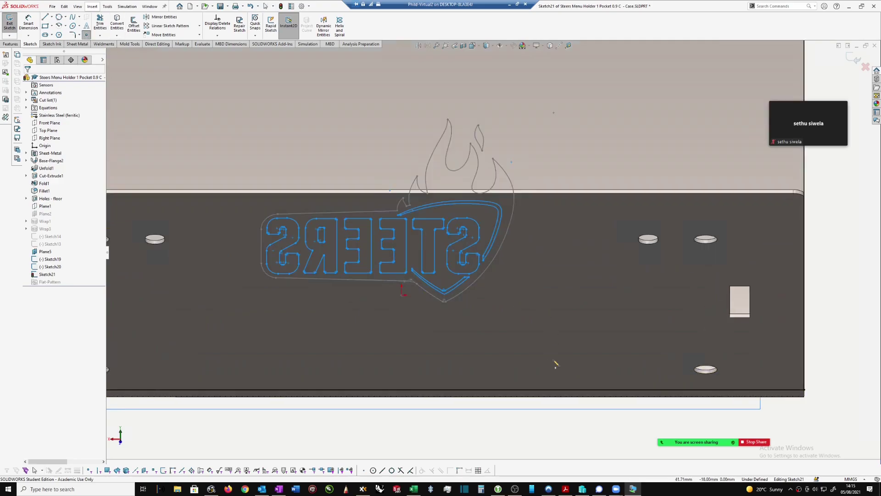
pyautogui.scroll(-1, 374, 234)
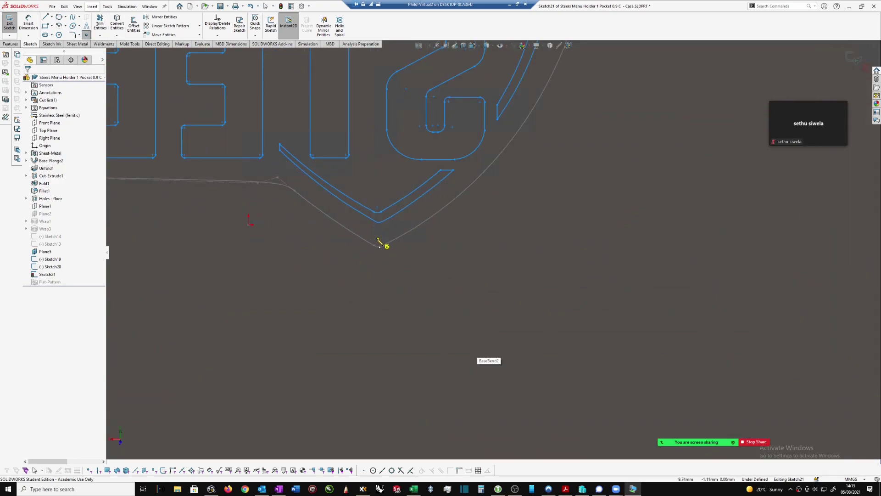
pyautogui.click(377, 238)
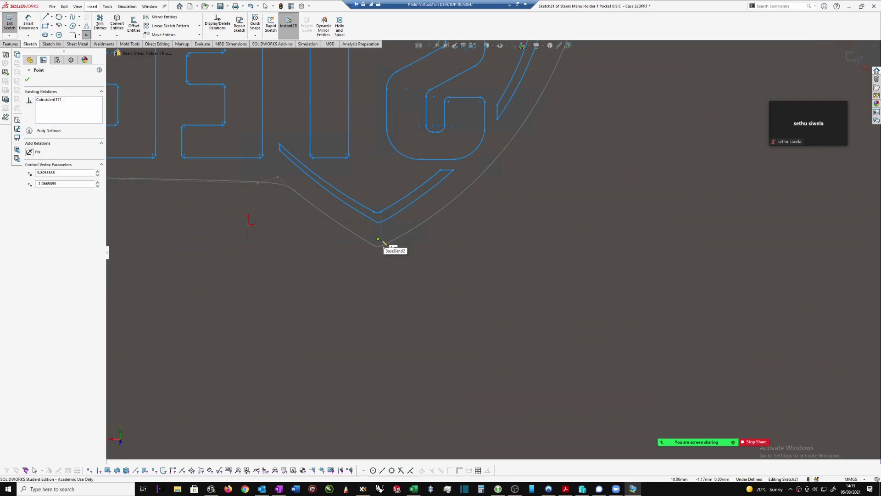
pyautogui.click(379, 239)
pyautogui.click(379, 241)
pyautogui.scroll(2, 379, 241)
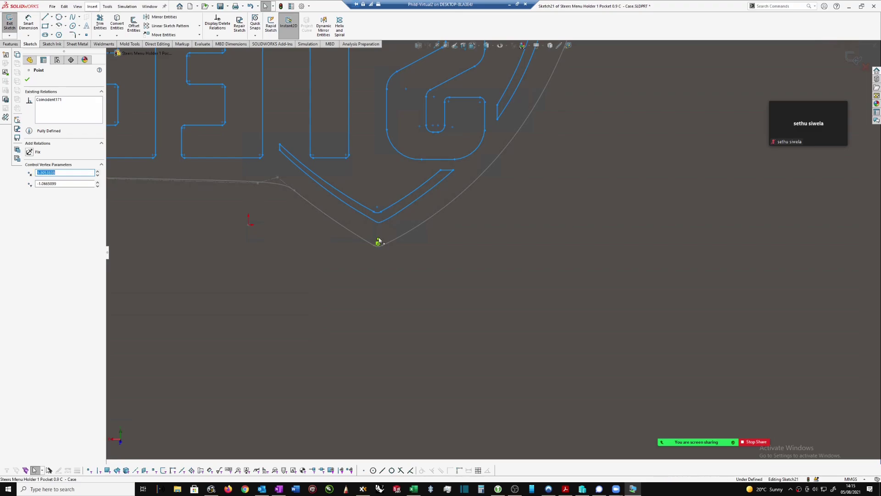
pyautogui.press('Escape')
pyautogui.scroll(-2, 363, 242)
pyautogui.scroll(3, 367, 244)
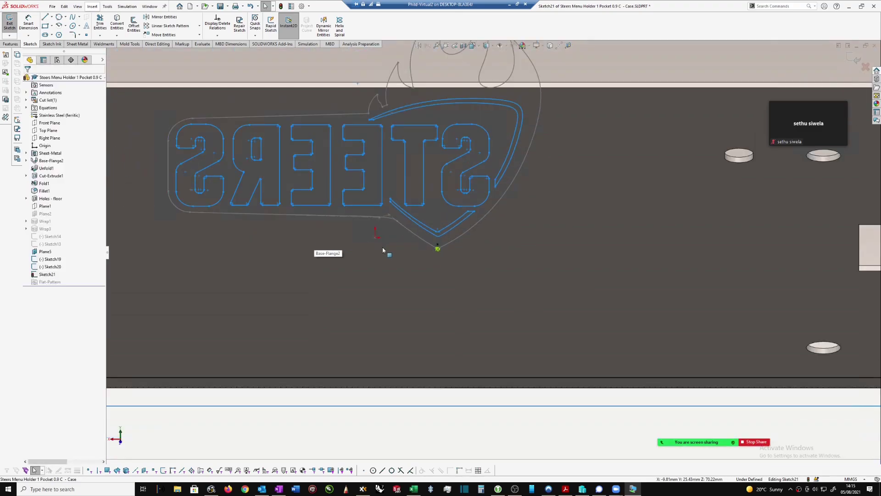
# - Select all the lettering, the border outlines and the tip point for Make Block, and enable Layout Sketch Block
pyautogui.scroll(-4, 451, 252)
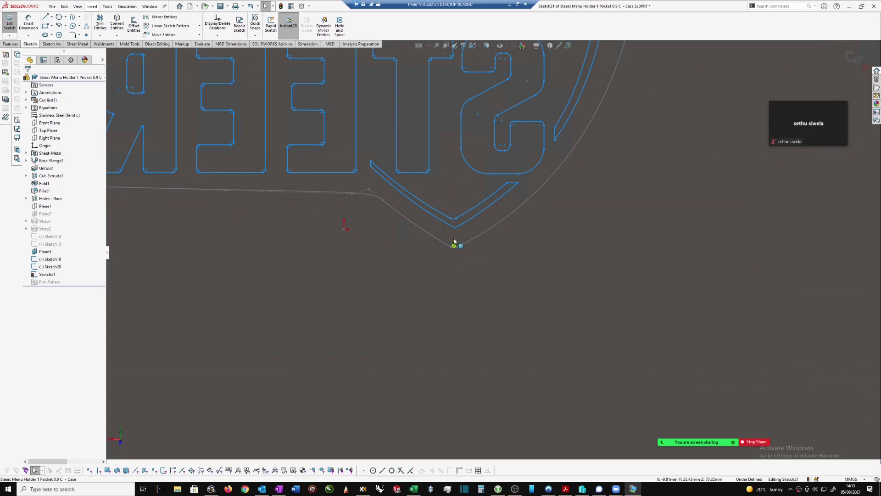
pyautogui.scroll(4, 453, 239)
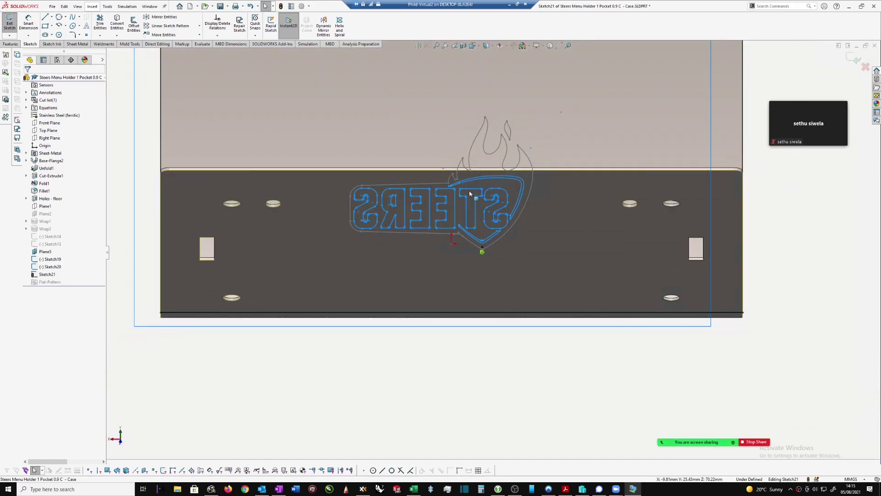
pyautogui.scroll(3, 497, 164)
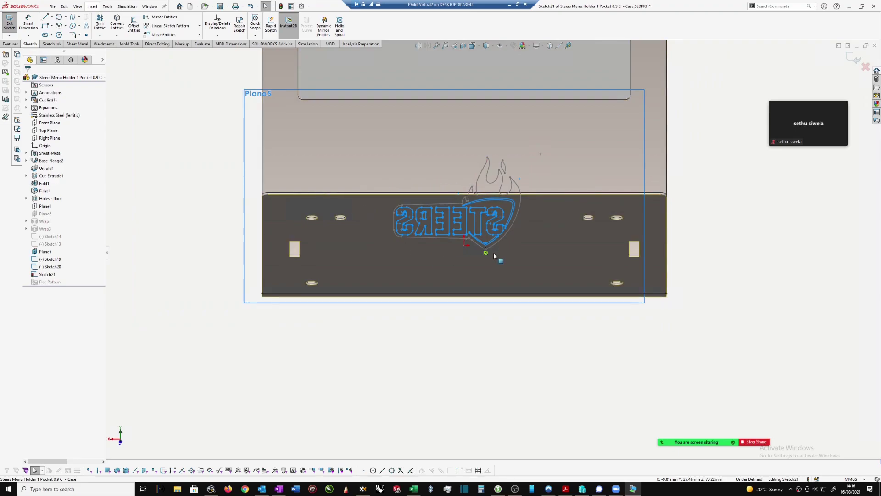
pyautogui.moveTo(192, 146)
pyautogui.mouseDown()
pyautogui.moveTo(507, 235)
pyautogui.moveTo(529, 259)
pyautogui.mouseUp()
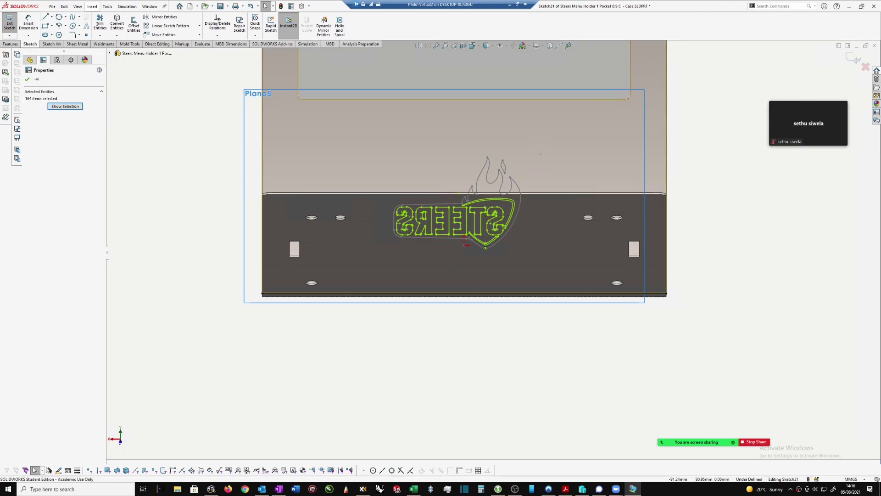
pyautogui.click(5, 56)
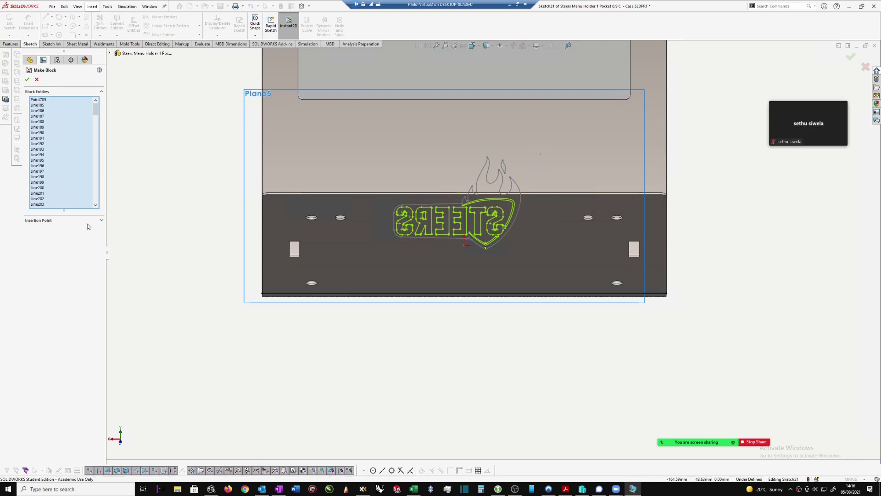
pyautogui.click(102, 221)
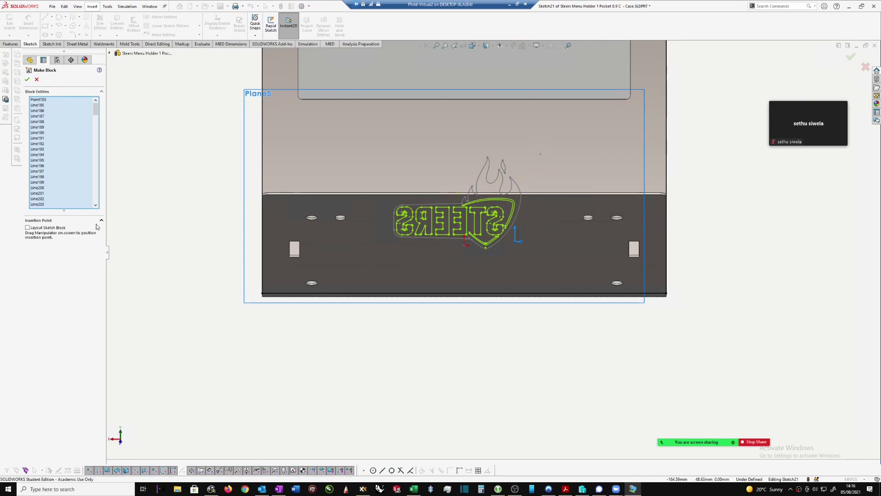
pyautogui.click(27, 228)
# - Set the block's insertion point on the sketch point at the shield's lower tip and create the block
pyautogui.scroll(-1, 500, 246)
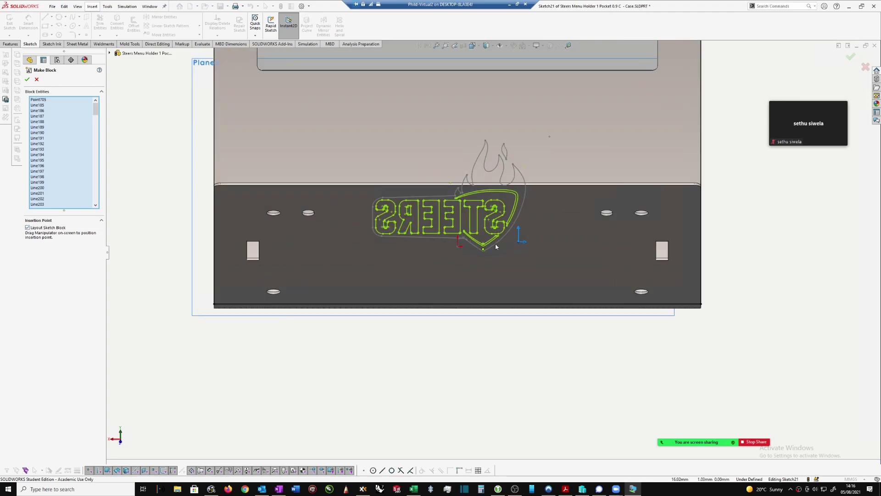
pyautogui.scroll(-2, 522, 236)
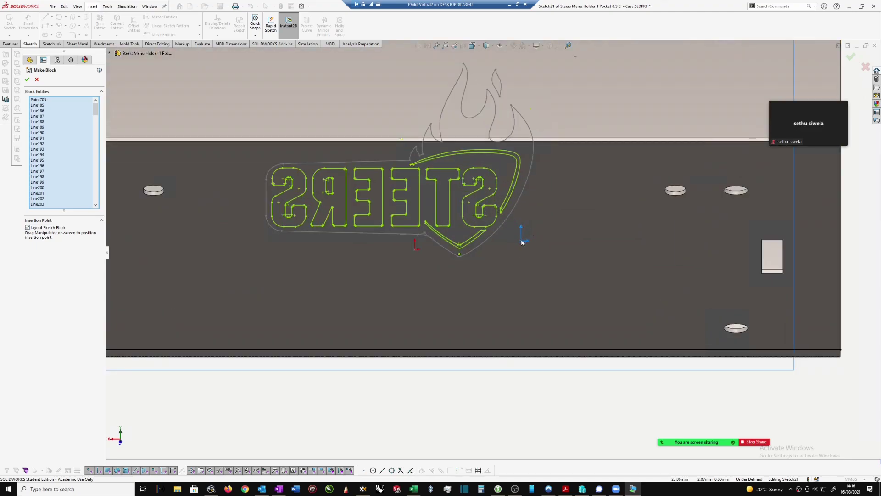
pyautogui.moveTo(522, 242); pyautogui.dragTo(458, 258)
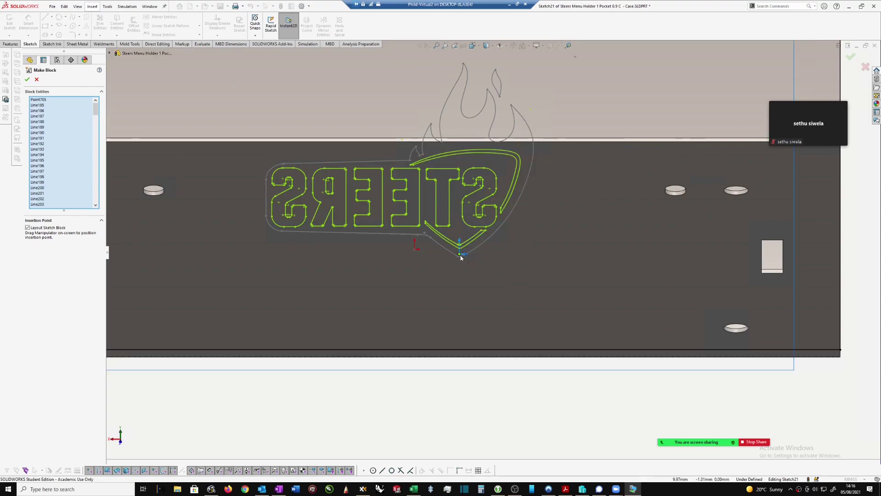
pyautogui.scroll(-5, 461, 257)
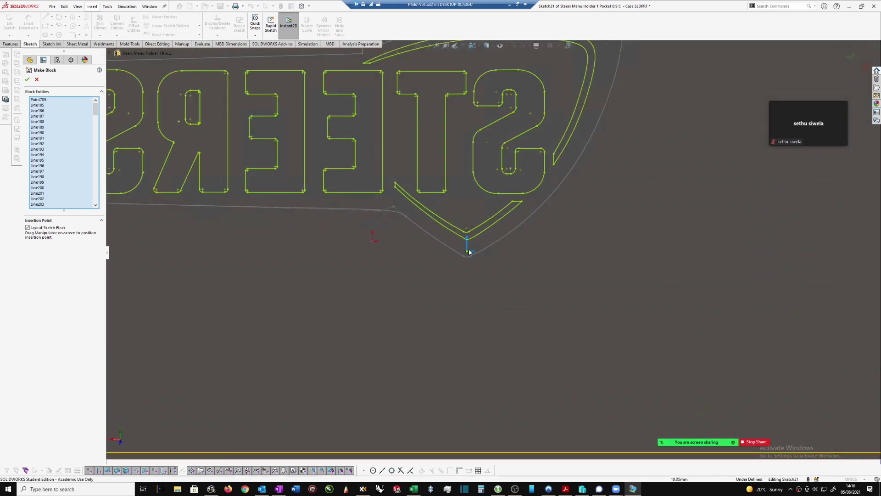
pyautogui.scroll(6, 464, 250)
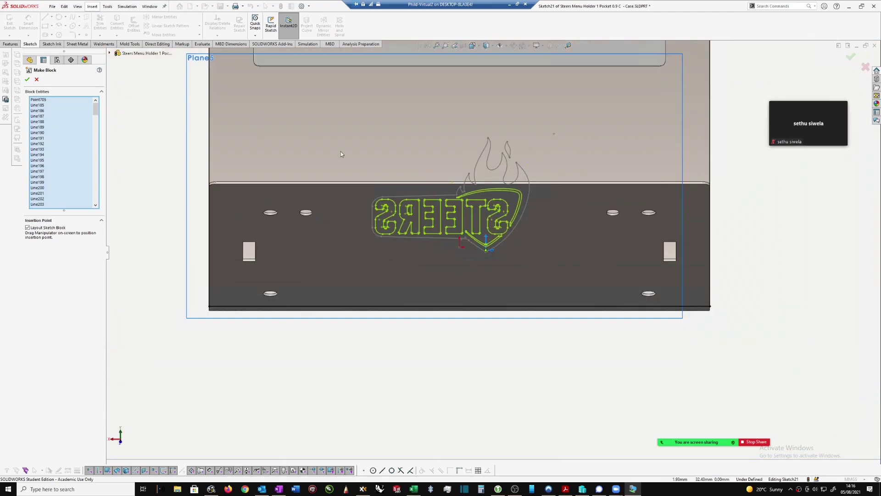
pyautogui.click(27, 80)
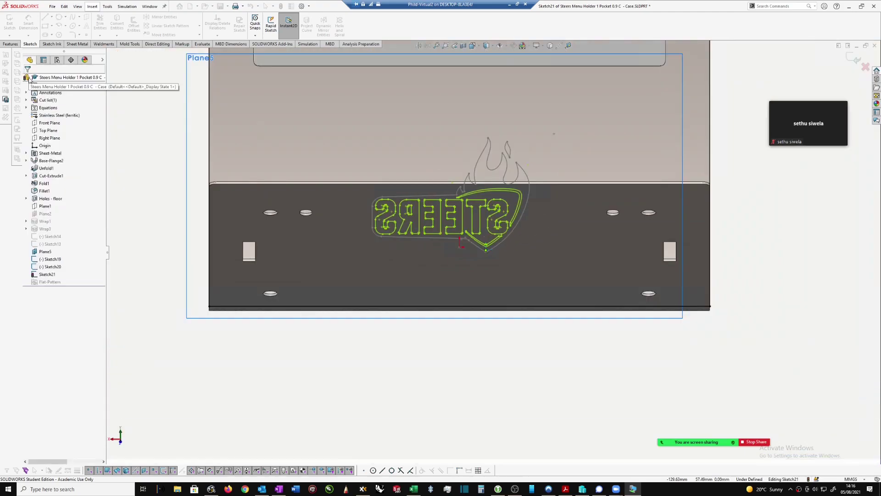
# - Examine how the lettering and border are grouped by selecting all sketch entities and Sketch21, and clear the selection
pyautogui.scroll(-3, 488, 234)
pyautogui.scroll(1, 468, 238)
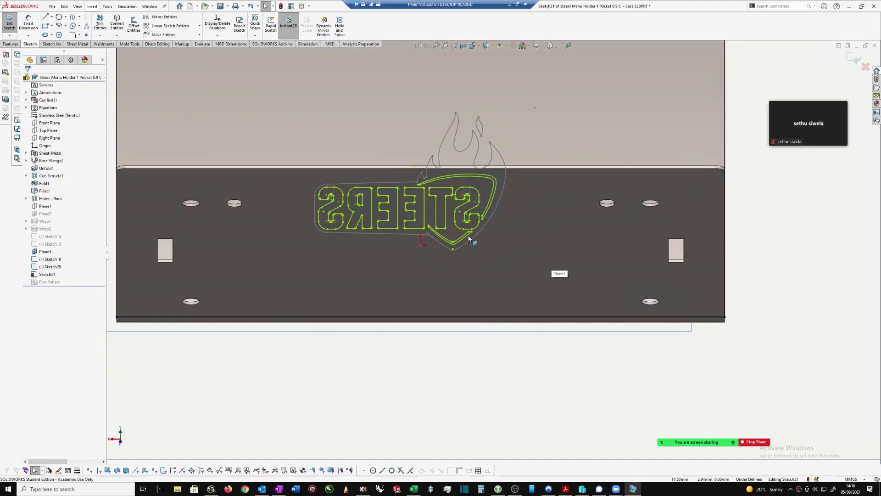
pyautogui.click(443, 228)
pyautogui.hotkey('ctrl', 'a')
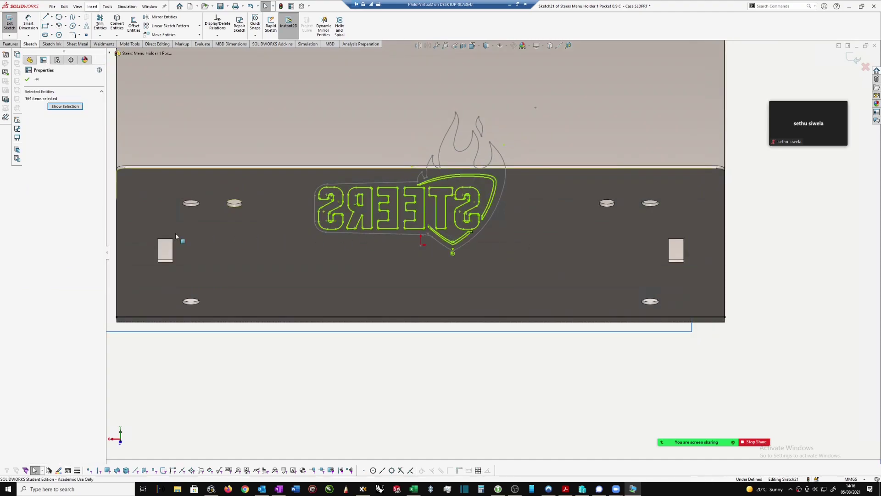
pyautogui.press('Escape')
pyautogui.press('z')
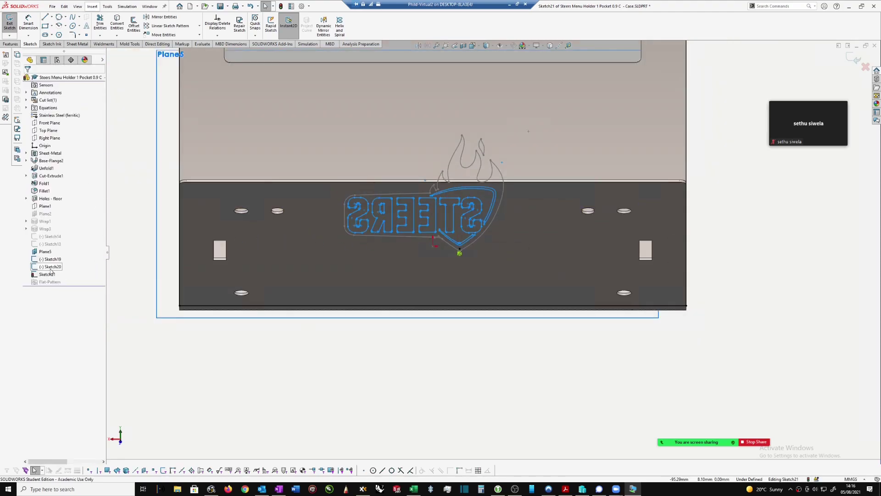
pyautogui.click(51, 275)
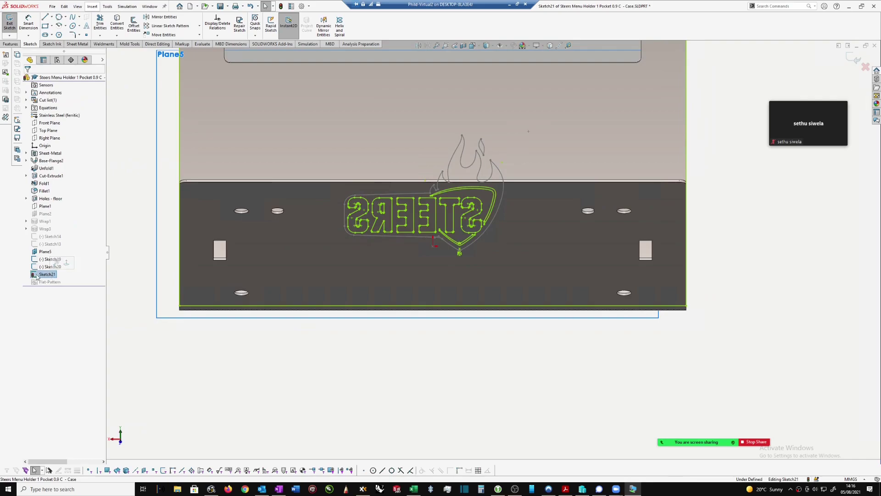
pyautogui.click(801, 181)
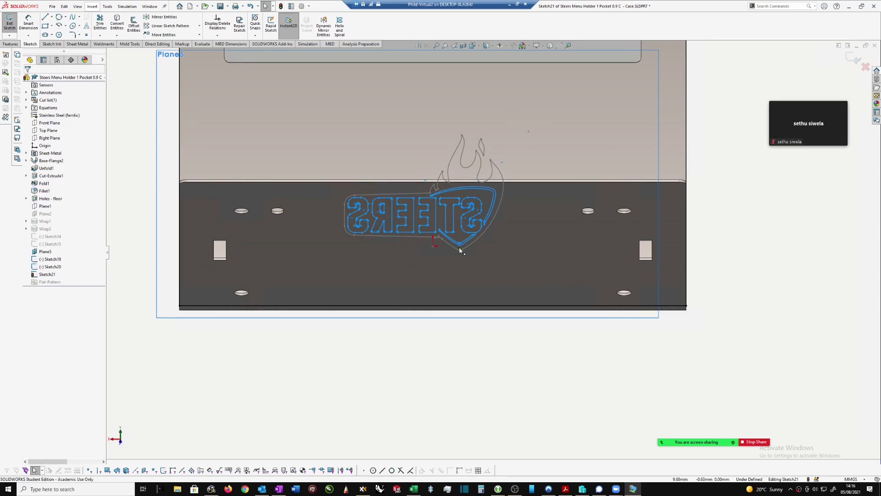
# - Try to move the lettering and border outlines by the point at the shield's lower tip
pyautogui.moveTo(459, 250); pyautogui.dragTo(445, 224)
pyautogui.click(140, 172)
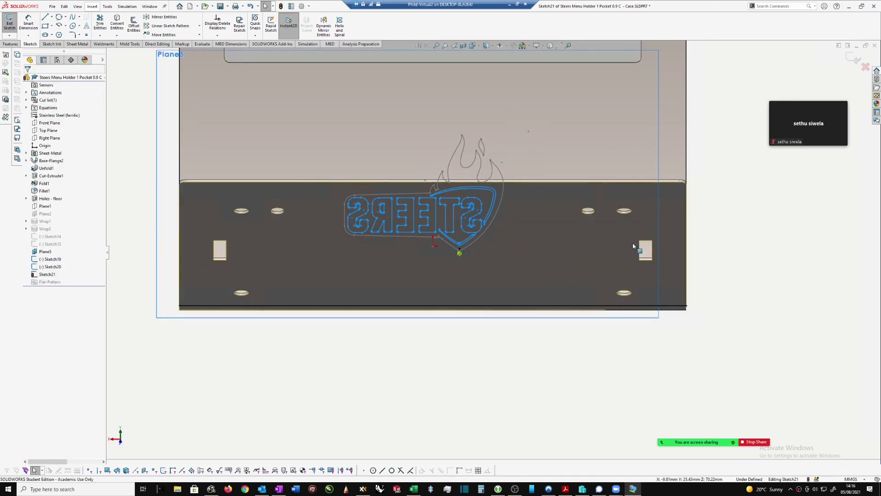
pyautogui.scroll(-1, 737, 231)
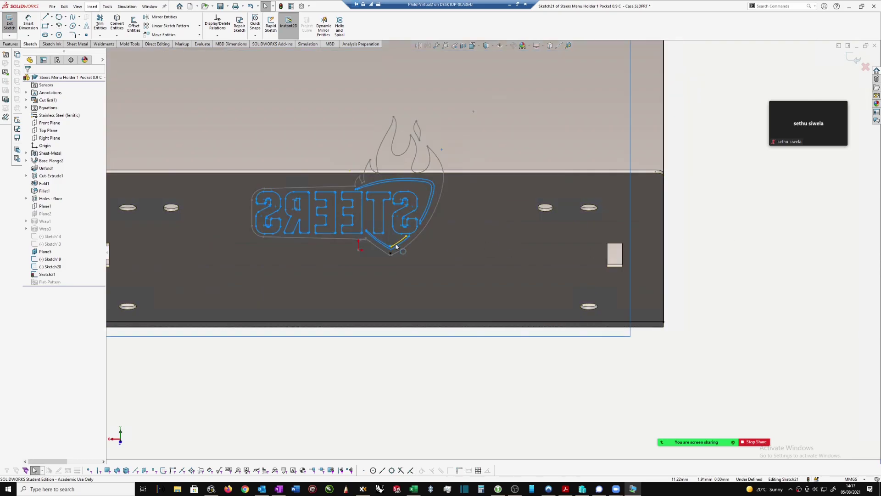
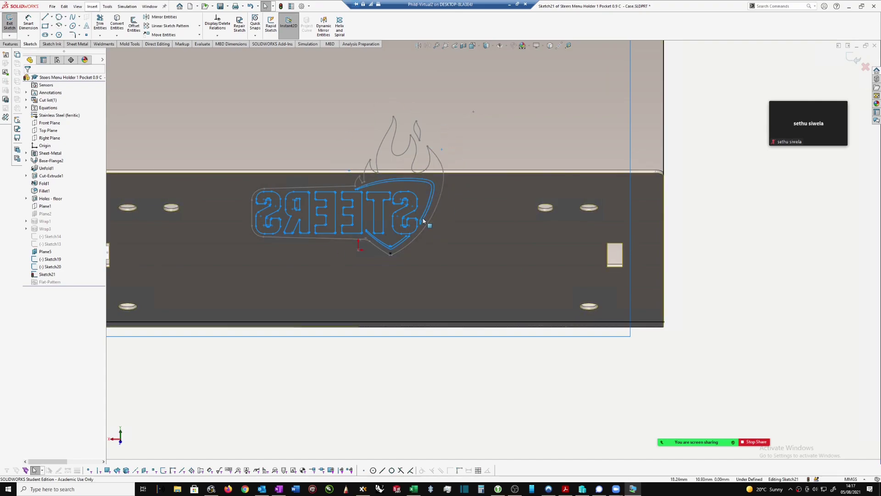
# - Finish editing Sketch21 and compare its logo geometry with Sketch20 on the curved front panel
pyautogui.scroll(2, 493, 249)
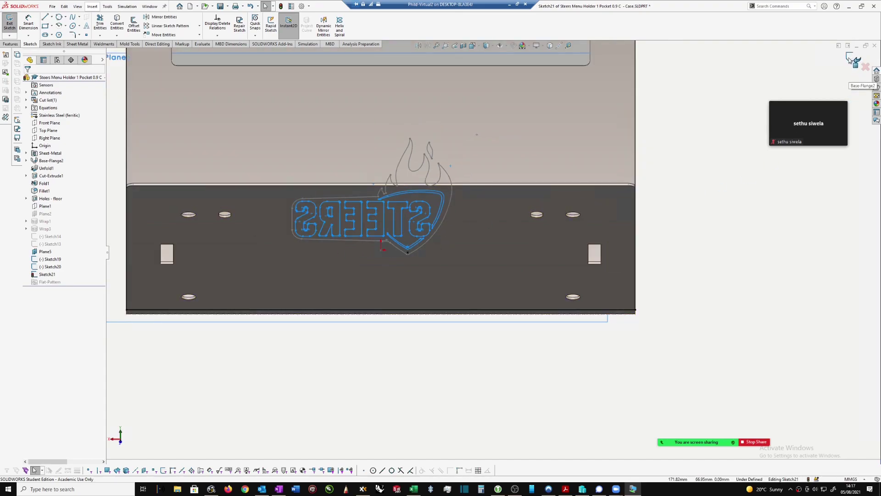
pyautogui.click(851, 60)
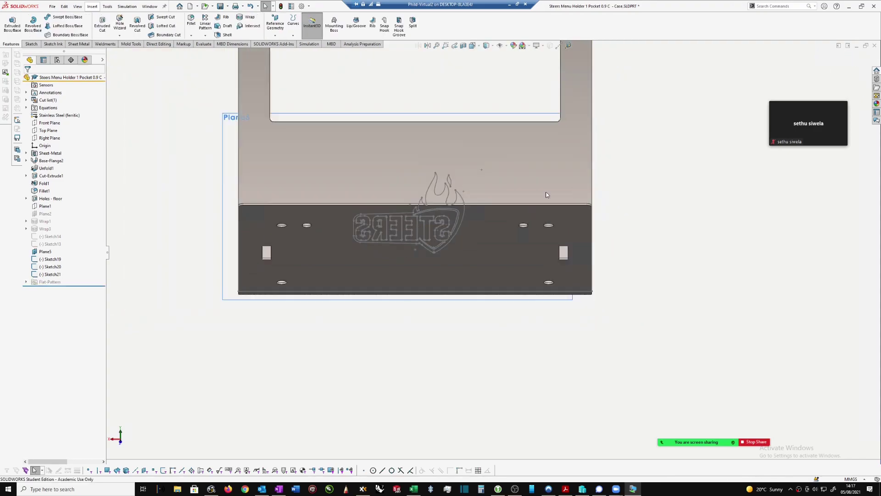
pyautogui.click(52, 267)
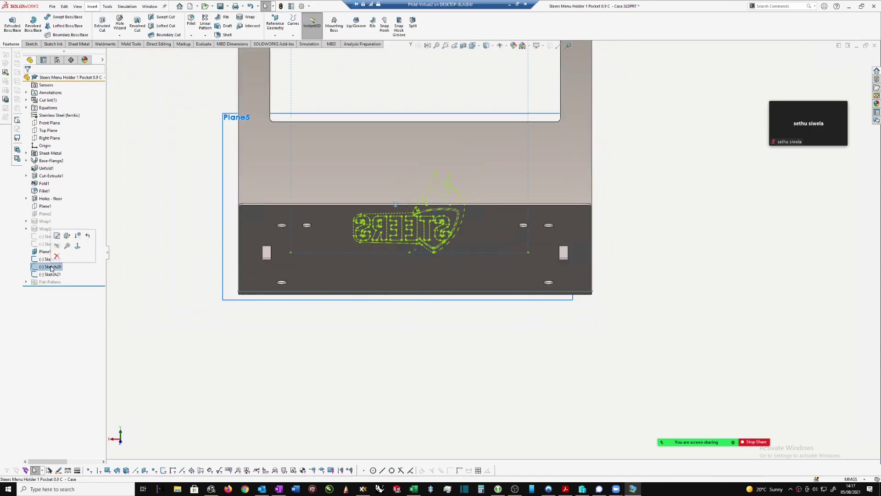
pyautogui.scroll(1, 576, 260)
pyautogui.moveTo(577, 259); pyautogui.dragTo(464, 286, button='middle')
pyautogui.scroll(-5, 573, 247)
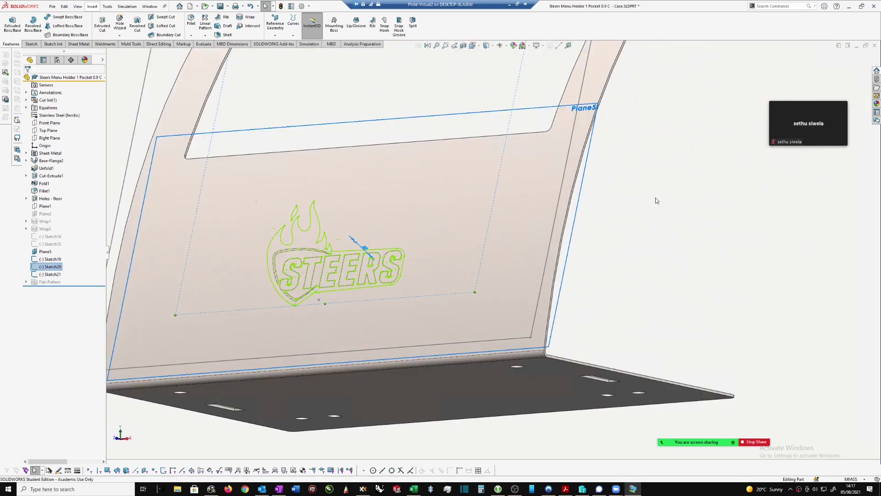
pyautogui.moveTo(573, 246); pyautogui.dragTo(627, 307, button='middle')
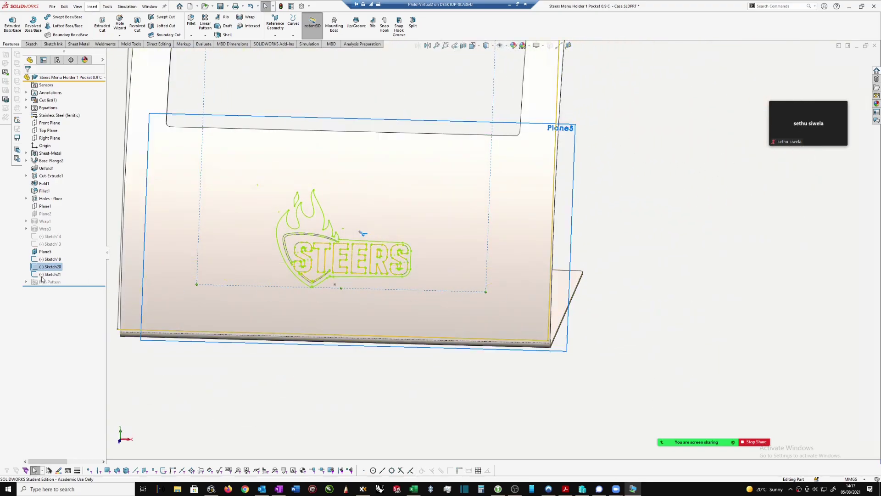
pyautogui.moveTo(260, 266); pyautogui.dragTo(374, 235, button='middle')
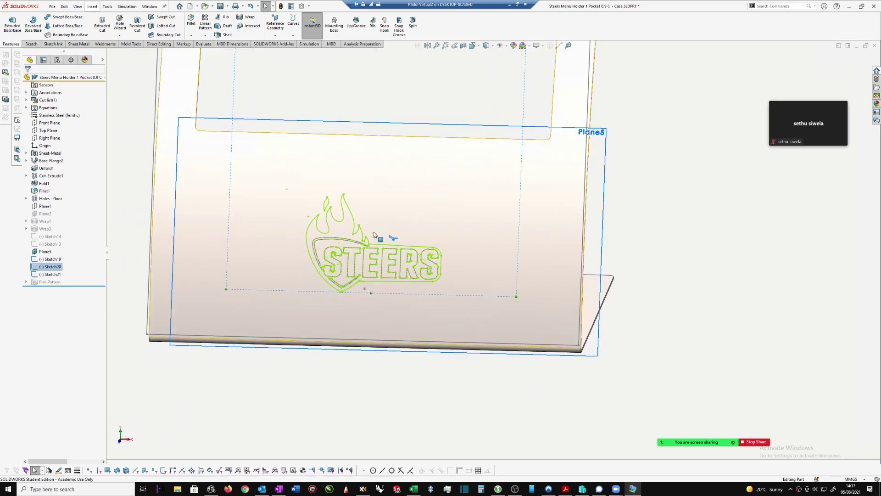
pyautogui.click(51, 274)
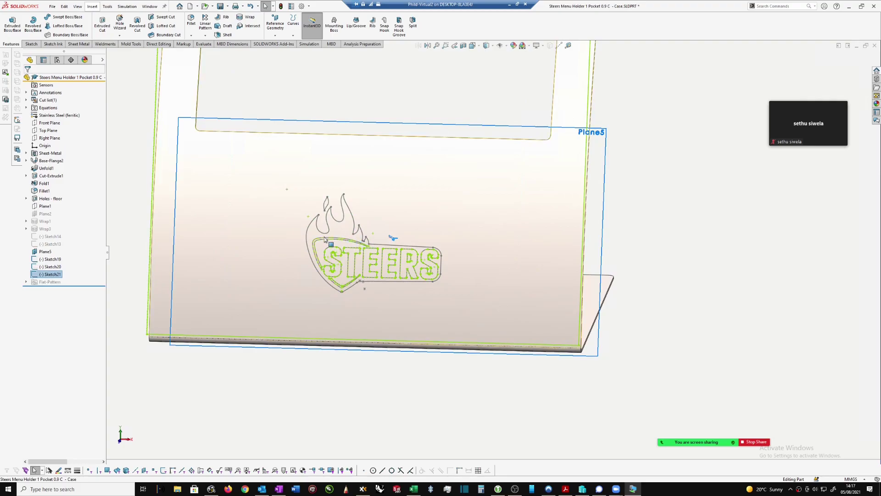
# - Open Sketch20 for editing and delete all the STEERS lettering inside the logo outline
pyautogui.click(51, 267)
pyautogui.click(55, 236)
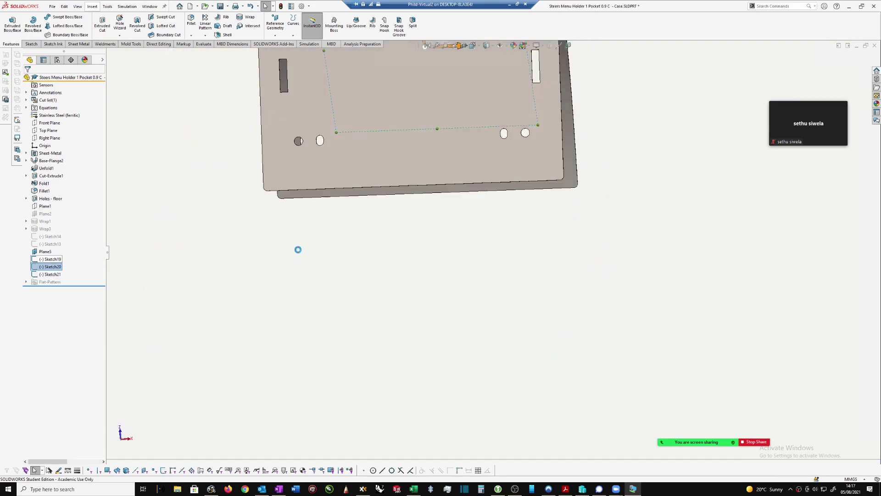
pyautogui.scroll(-4, 493, 136)
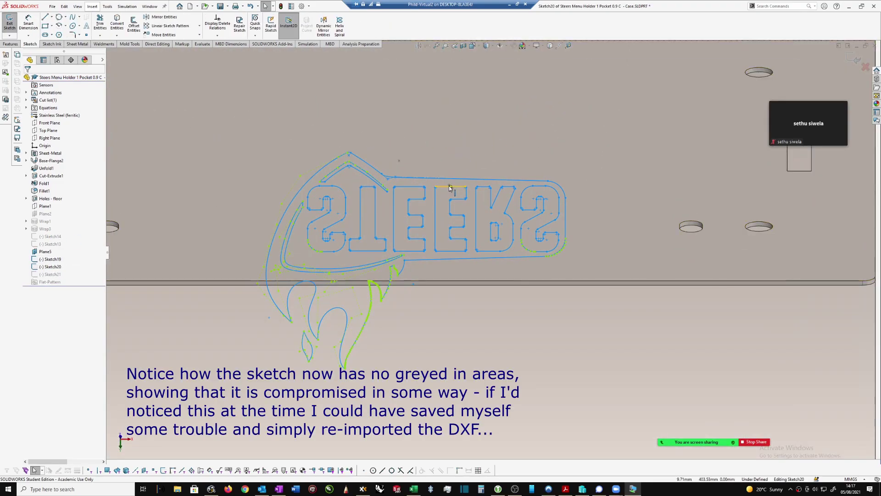
pyautogui.moveTo(211, 178); pyautogui.dragTo(560, 254)
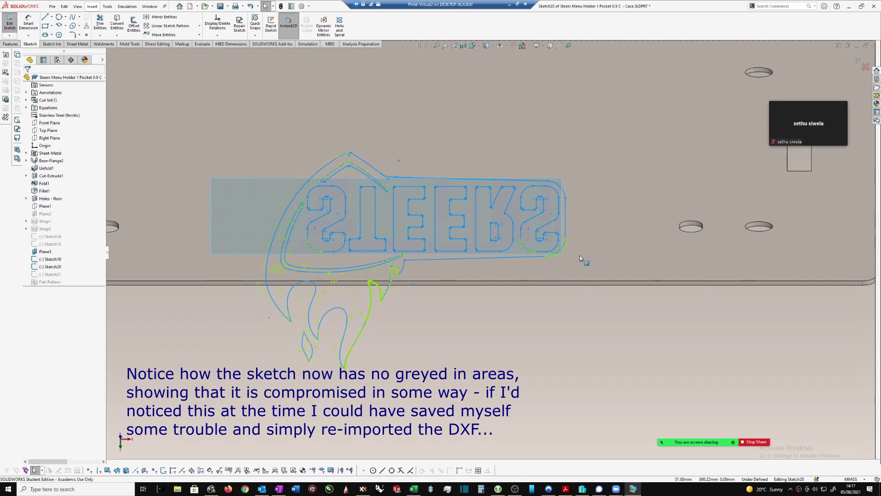
pyautogui.press('Delete')
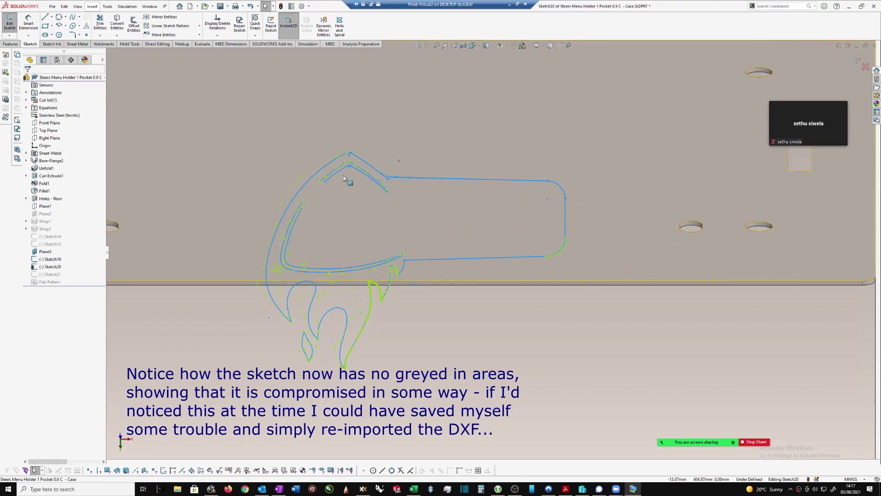
# - Delete the inner shield border curves from Sketch20, keeping only the outer logo contour and the flames
pyautogui.rightClick(366, 178)
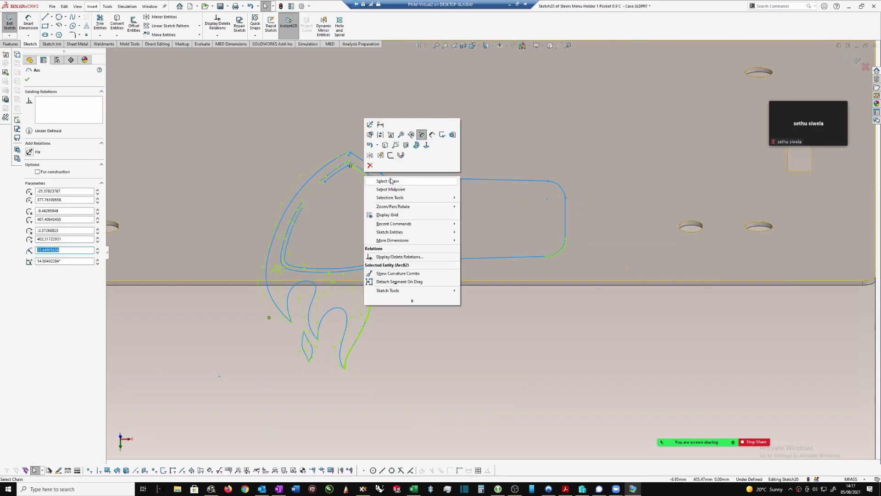
pyautogui.click(391, 180)
pyautogui.press('Delete')
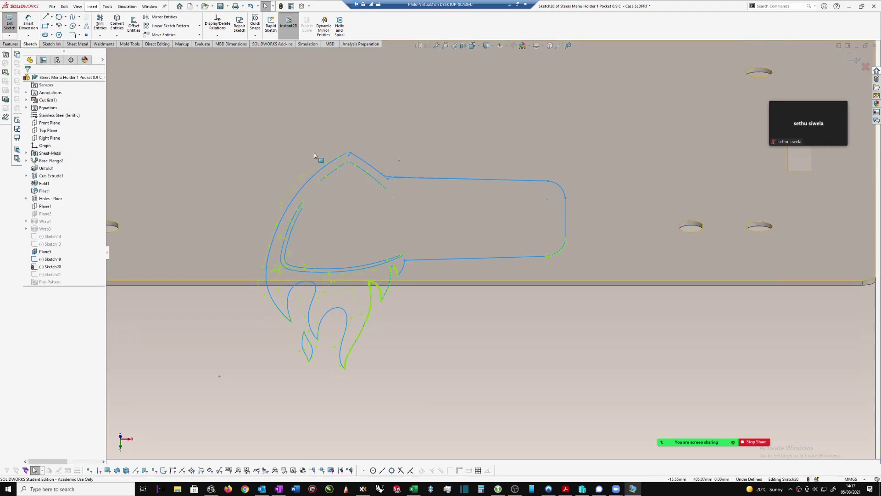
pyautogui.scroll(-2, 340, 173)
pyautogui.moveTo(245, 201)
pyautogui.mouseDown()
pyautogui.moveTo(348, 311)
pyautogui.moveTo(405, 313)
pyautogui.moveTo(427, 303)
pyautogui.moveTo(385, 301)
pyautogui.mouseUp()
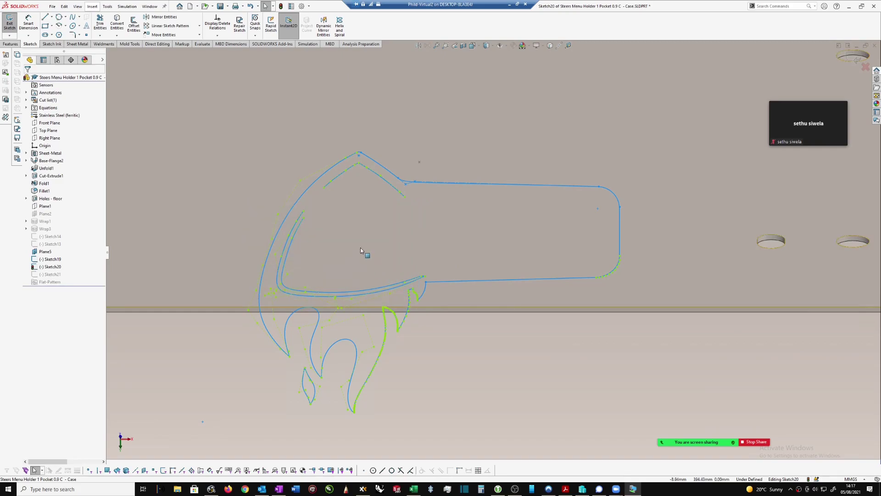
pyautogui.click(290, 245)
pyautogui.press('Delete')
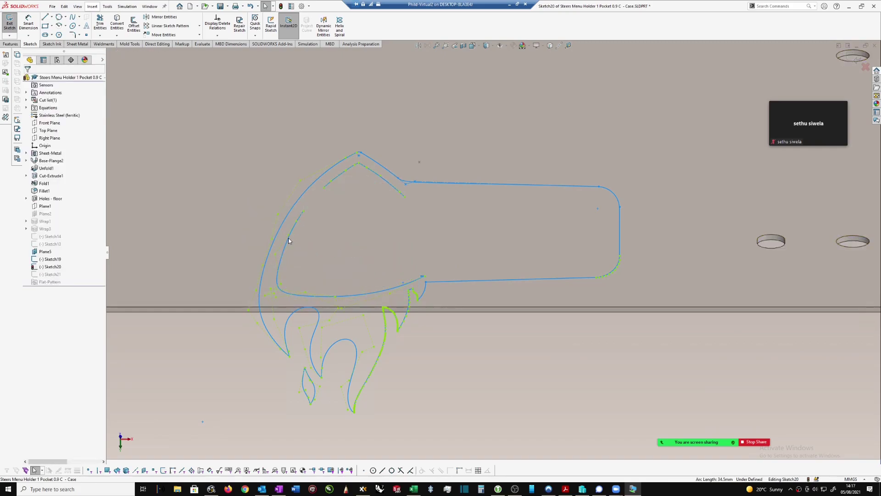
pyautogui.click(291, 243)
pyautogui.press('Delete')
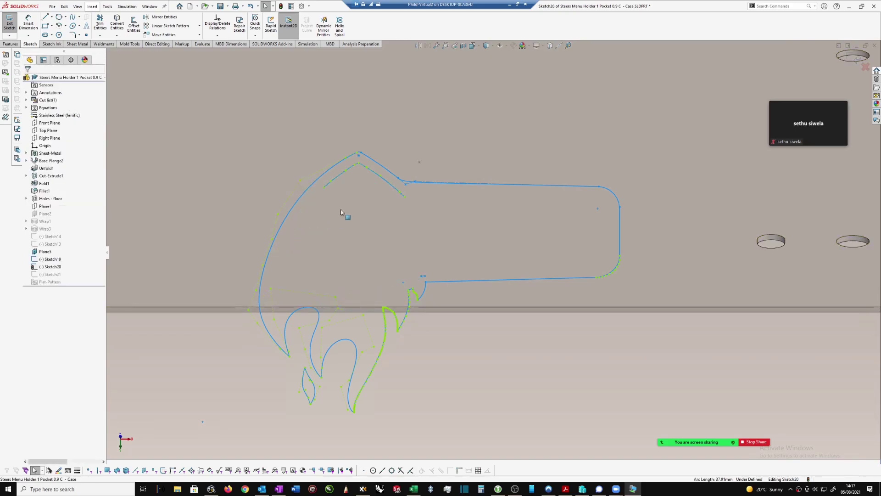
pyautogui.click(340, 174)
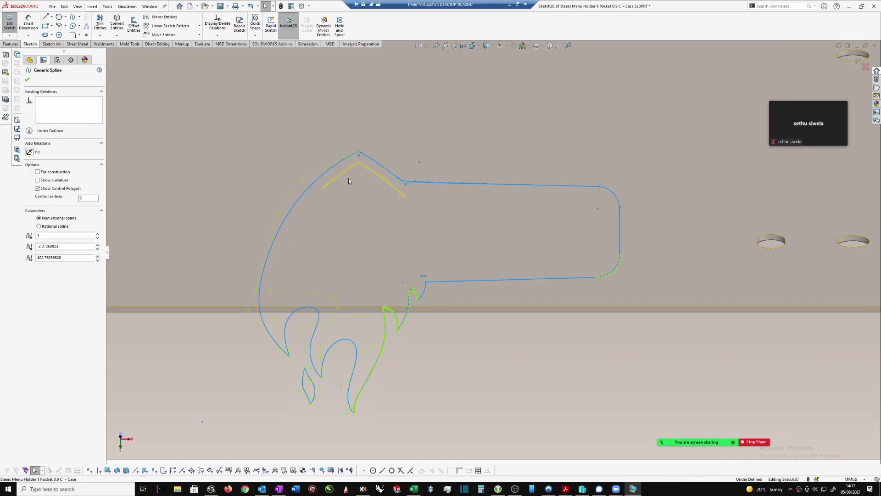
pyautogui.press('Delete')
pyautogui.scroll(1, 398, 200)
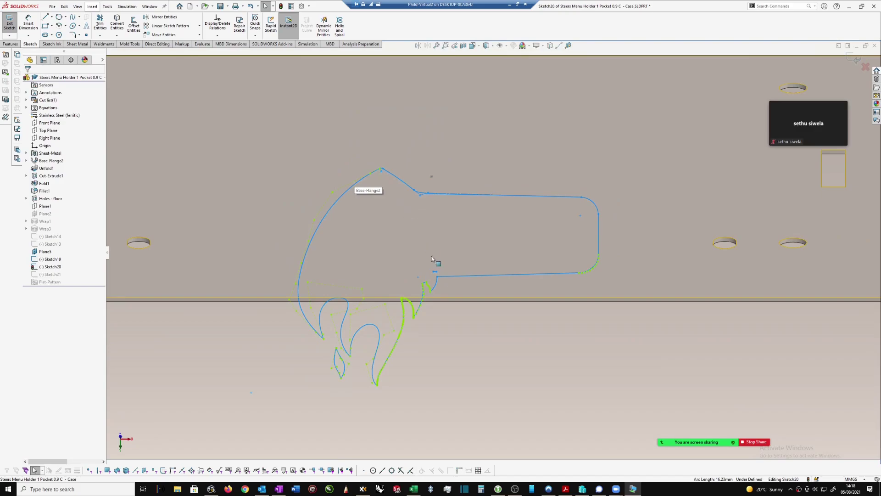
pyautogui.scroll(-1, 389, 167)
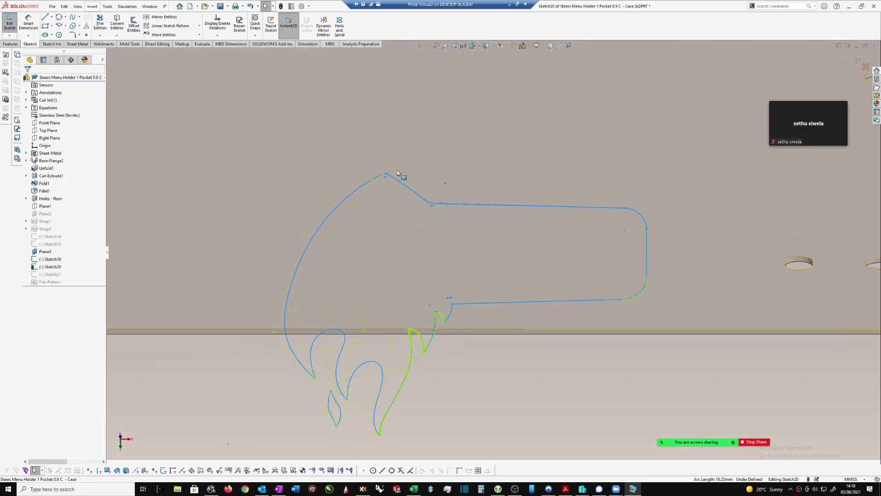
pyautogui.scroll(1, 387, 179)
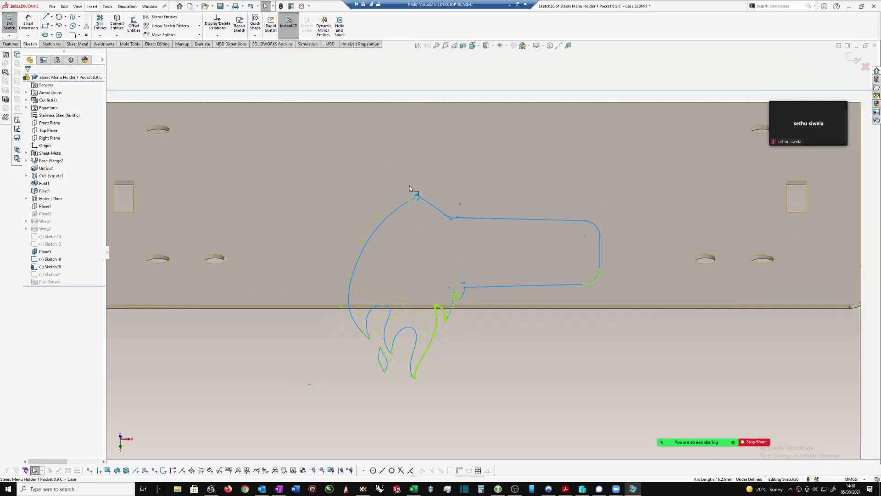
pyautogui.scroll(-1, 409, 186)
pyautogui.moveTo(115, 181); pyautogui.dragTo(643, 373)
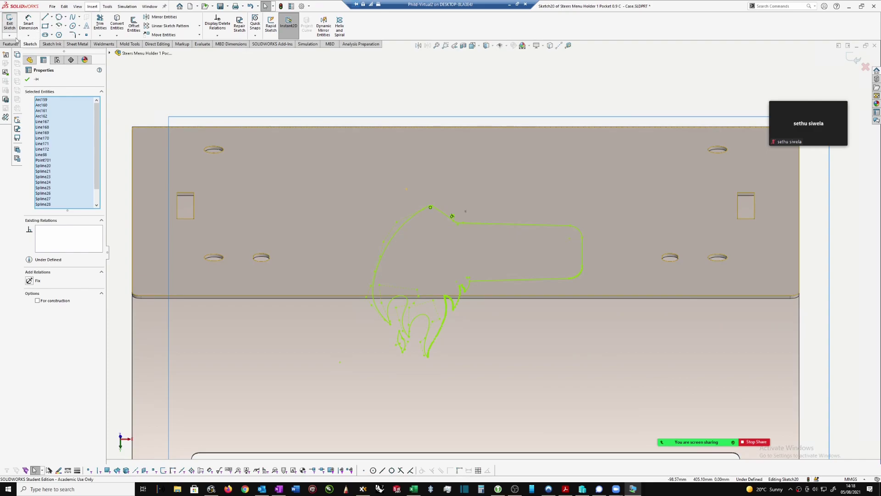
pyautogui.click(6, 56)
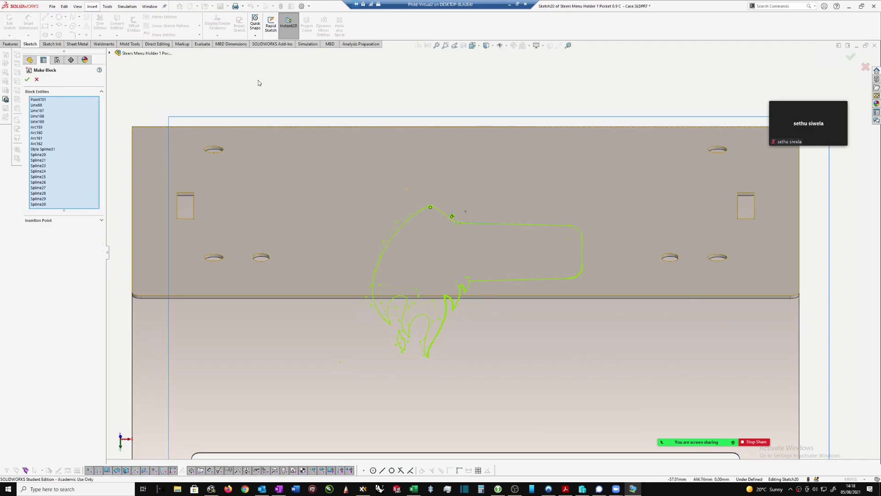
pyautogui.click(101, 222)
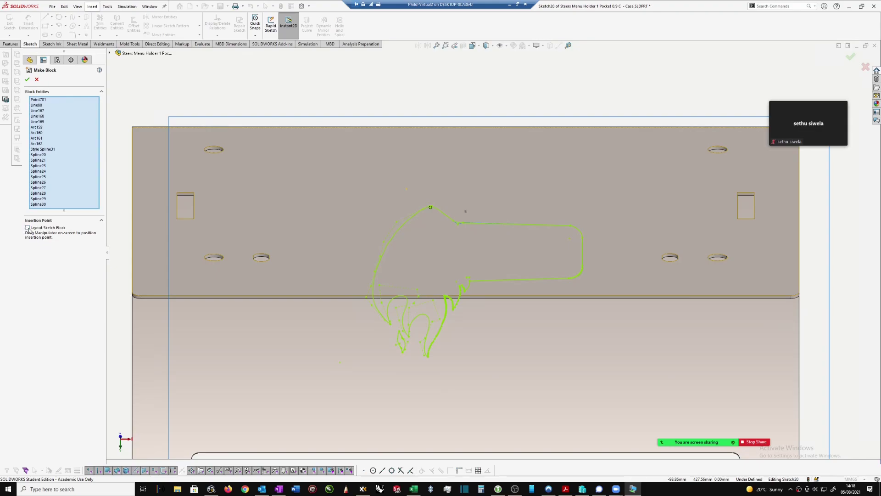
pyautogui.scroll(10, 593, 308)
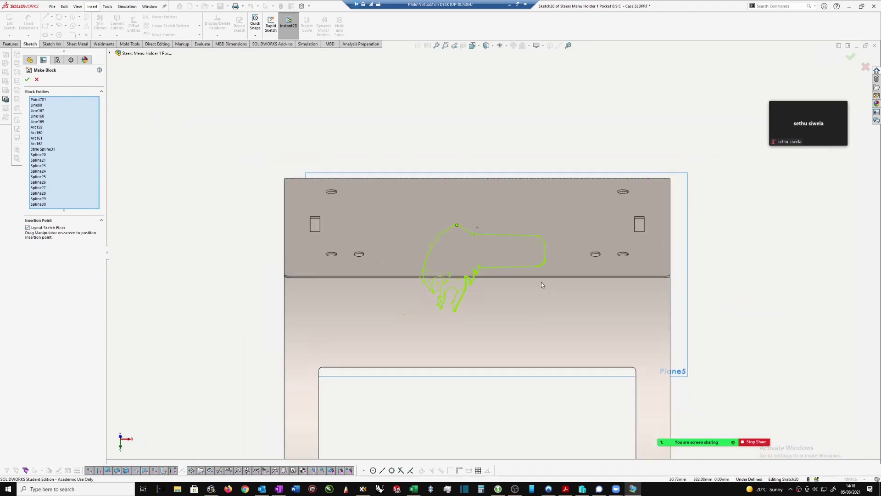
pyautogui.scroll(-8, 502, 283)
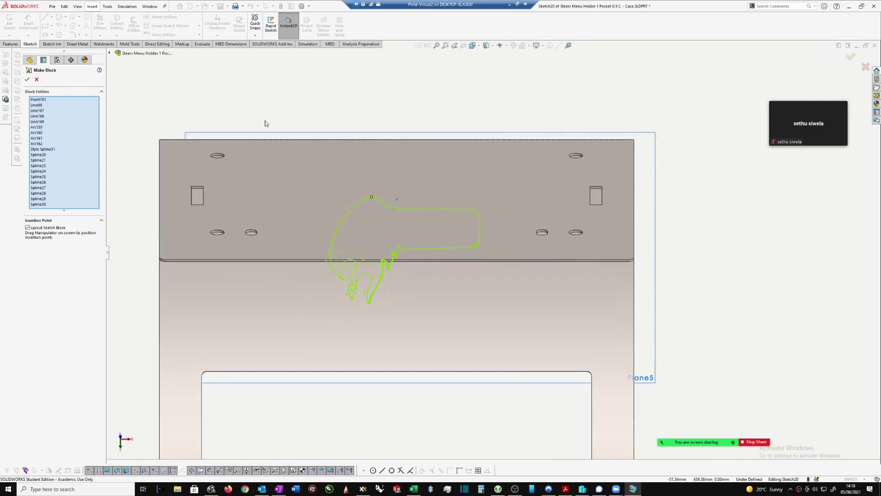
pyautogui.press('z')
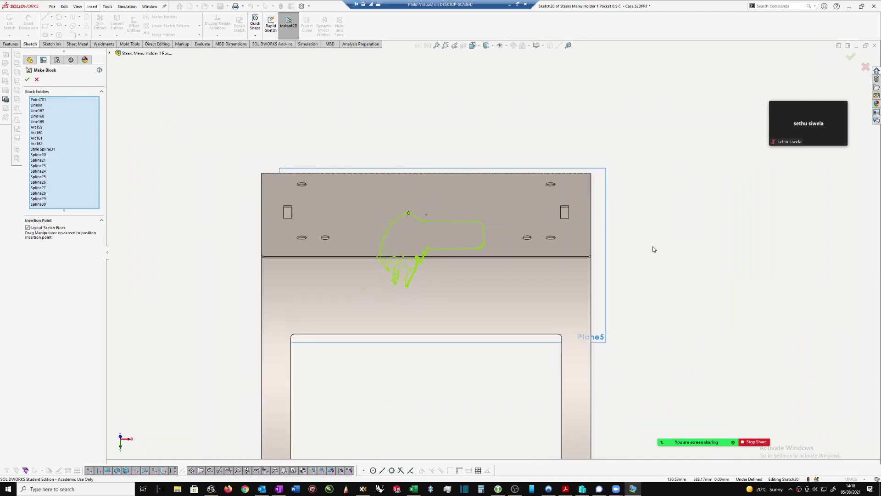
pyautogui.press('z')
pyautogui.hotkey('shift', 'z')
pyautogui.hotkey('shift', 'z')
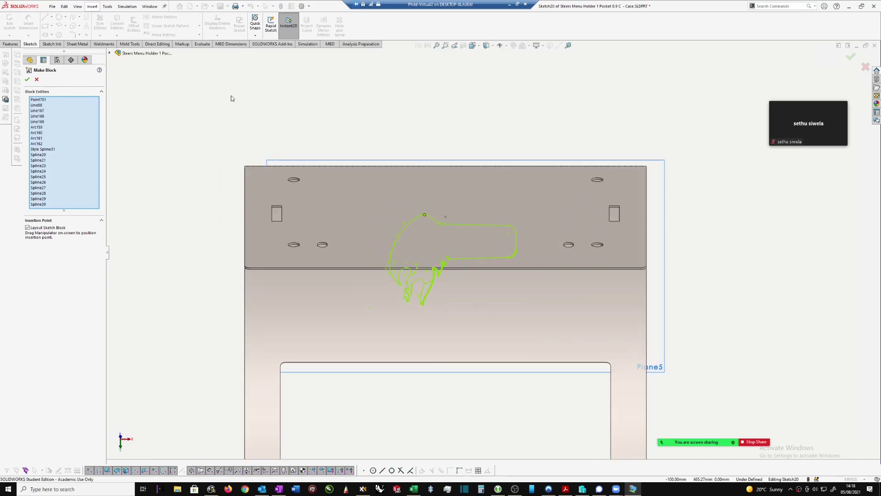
pyautogui.press('Escape')
# - Try to make a sketch block from the entire remaining logo outline and flames
pyautogui.moveTo(248, 142)
pyautogui.mouseDown()
pyautogui.moveTo(631, 346)
pyautogui.moveTo(579, 342)
pyautogui.mouseUp()
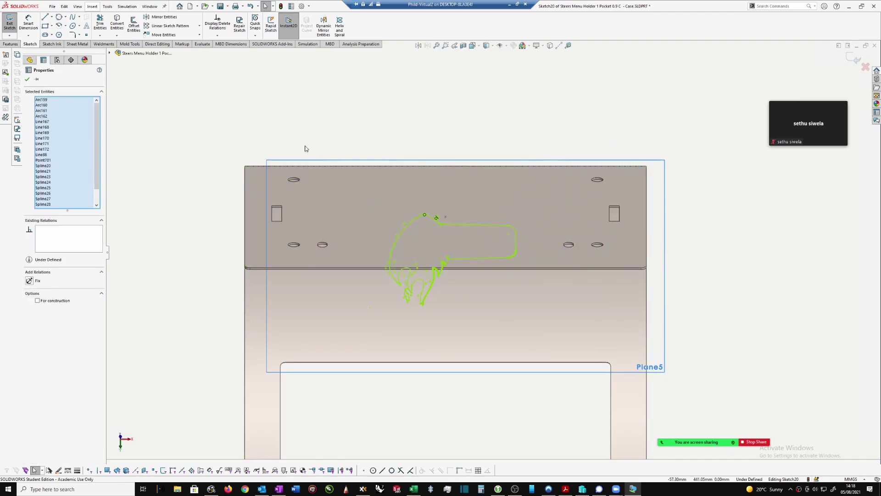
pyautogui.click(6, 56)
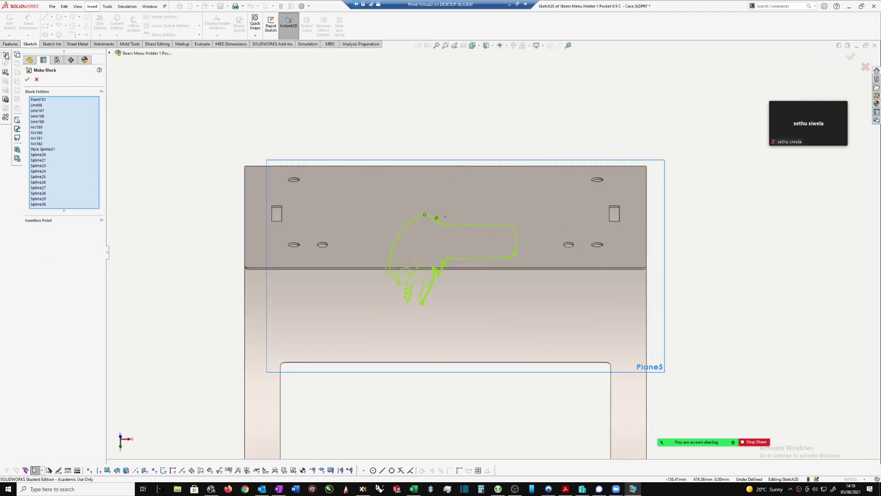
pyautogui.click(101, 220)
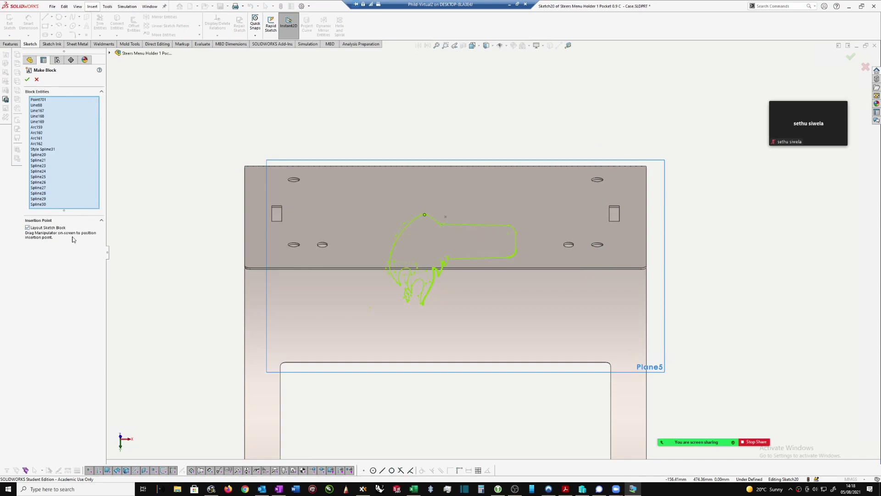
pyautogui.scroll(5, 568, 272)
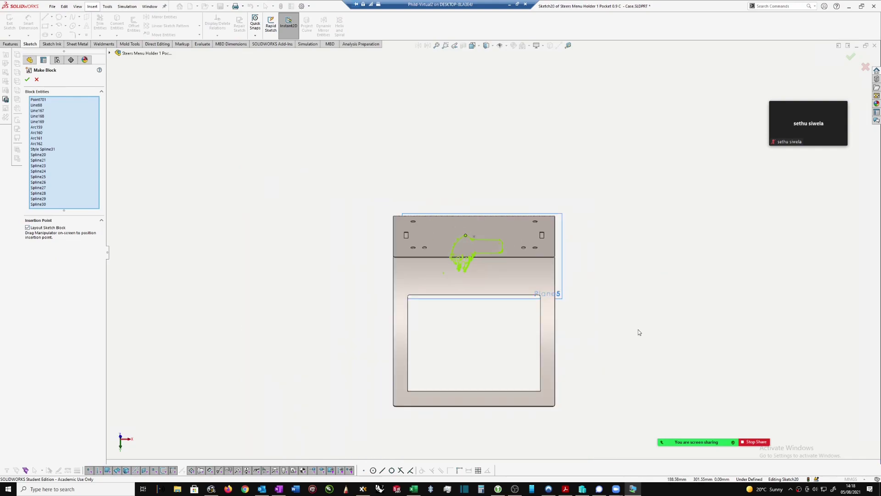
pyautogui.scroll(-2, 413, 255)
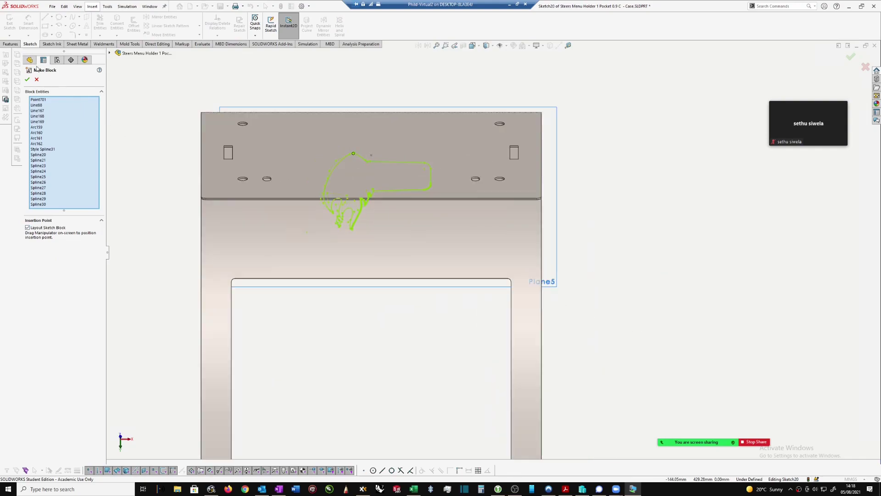
pyautogui.click(27, 80)
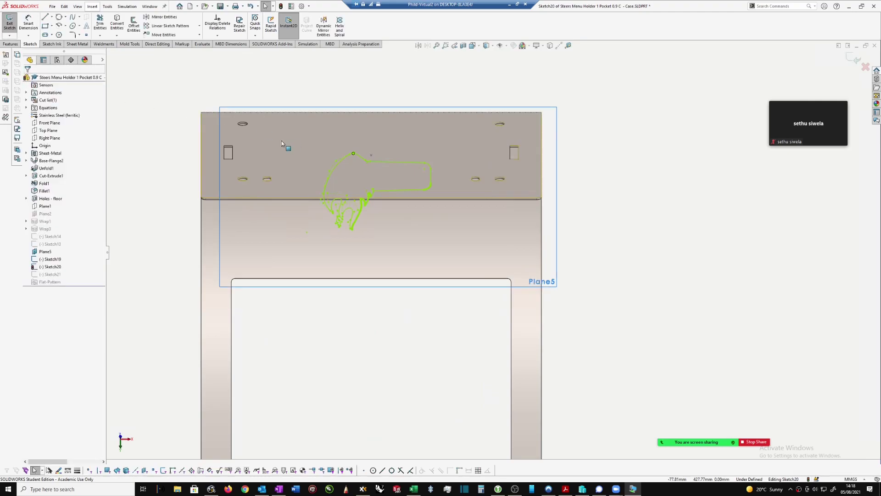
# - Try to move the logo outline as one piece by its long straight edge
pyautogui.scroll(-2, 380, 151)
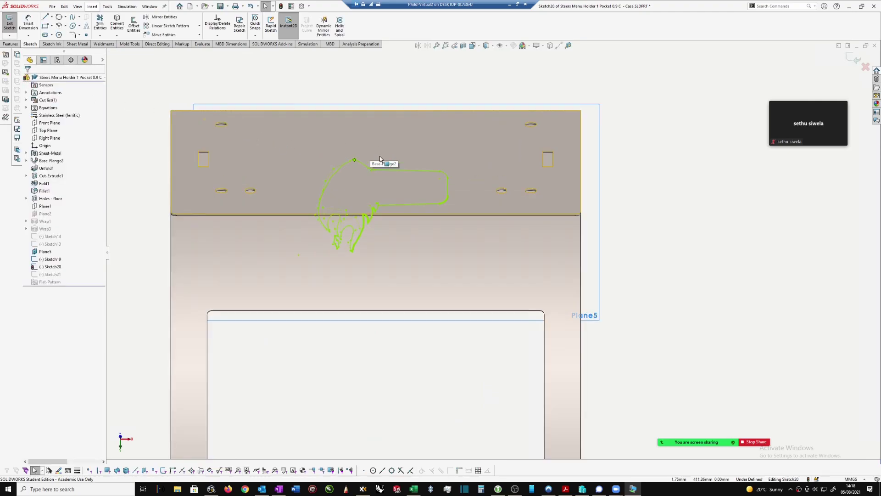
pyautogui.click(412, 169)
pyautogui.moveTo(387, 173); pyautogui.dragTo(363, 183)
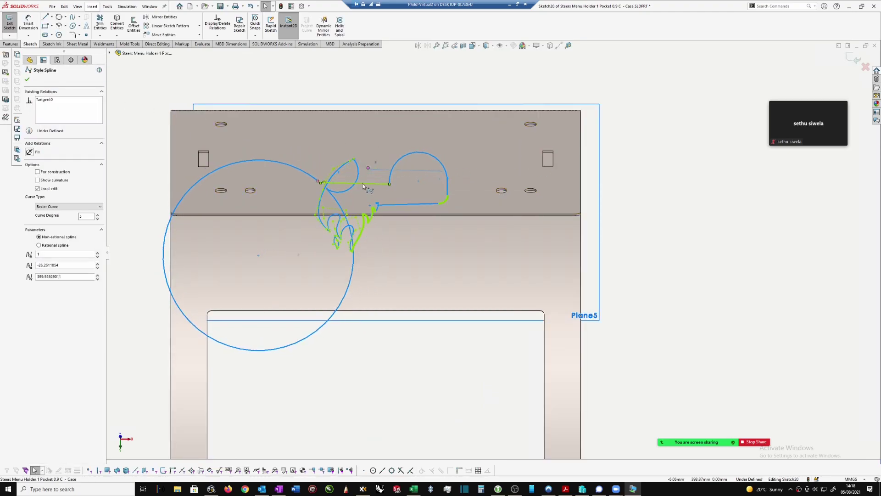
# - Undo the last move of the logo outline's long straight edge
pyautogui.press('Escape')
pyautogui.hotkey('ctrl', 'z')
pyautogui.press('Escape')
# - Delete the short stray horizontal line just above the corner where the lower straight edge meets the flames
pyautogui.scroll(-2, 367, 162)
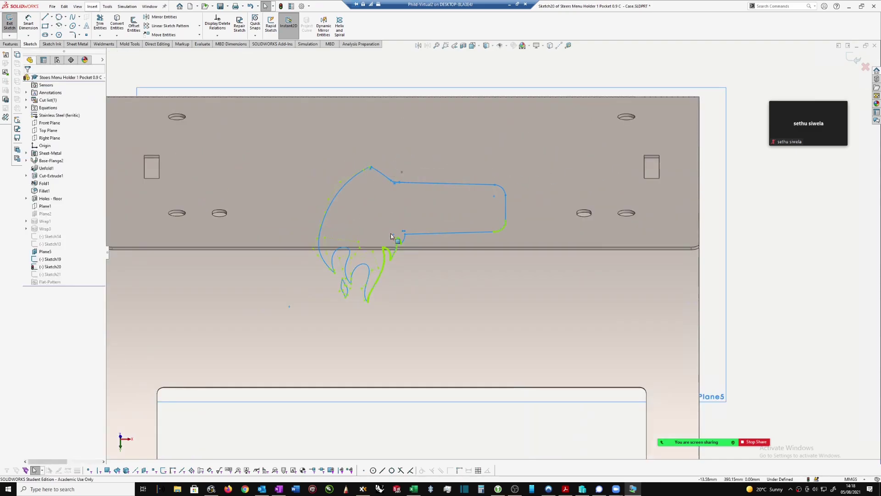
pyautogui.scroll(-2, 400, 239)
pyautogui.scroll(-3, 381, 262)
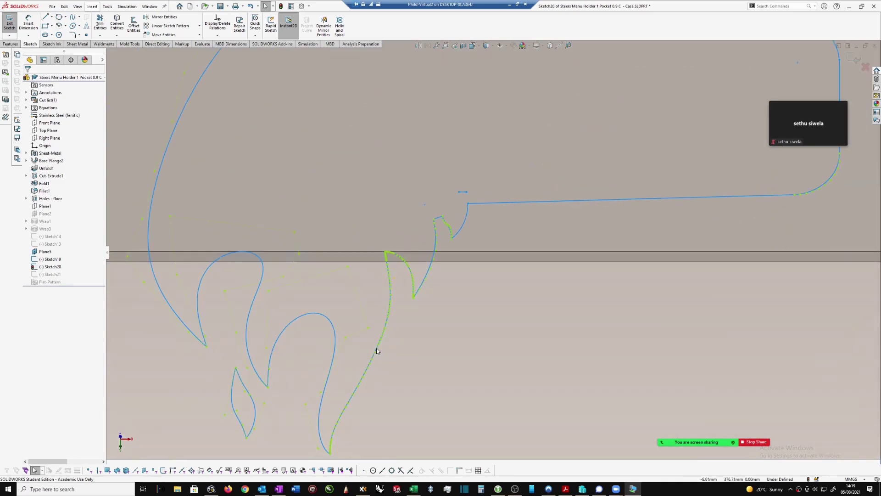
pyautogui.scroll(-1, 392, 287)
pyautogui.scroll(1, 402, 264)
pyautogui.scroll(-2, 412, 246)
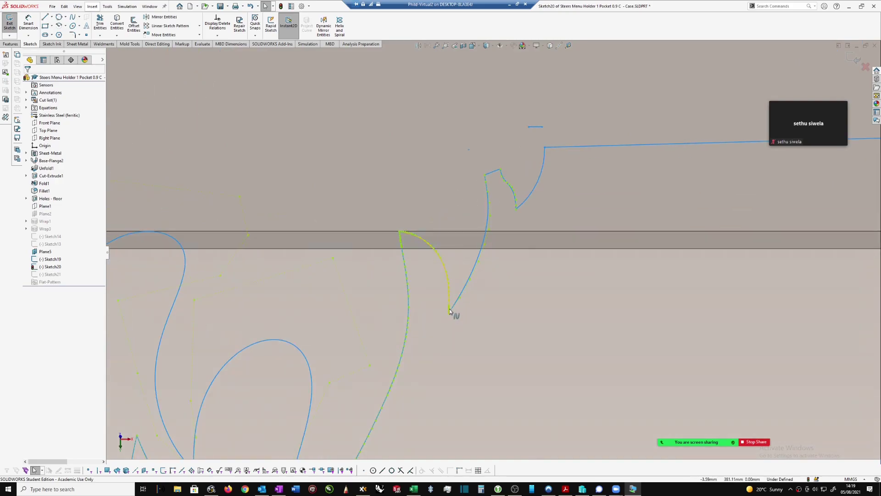
pyautogui.scroll(-1, 523, 155)
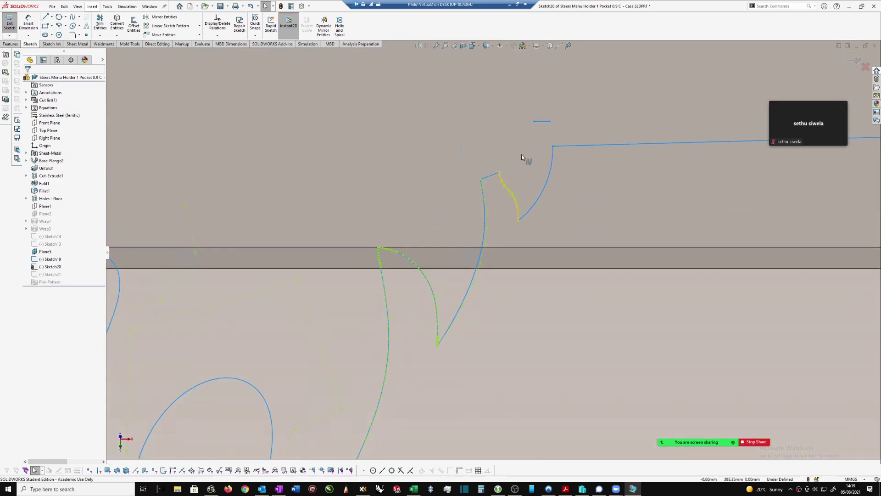
pyautogui.click(542, 122)
pyautogui.press('Delete')
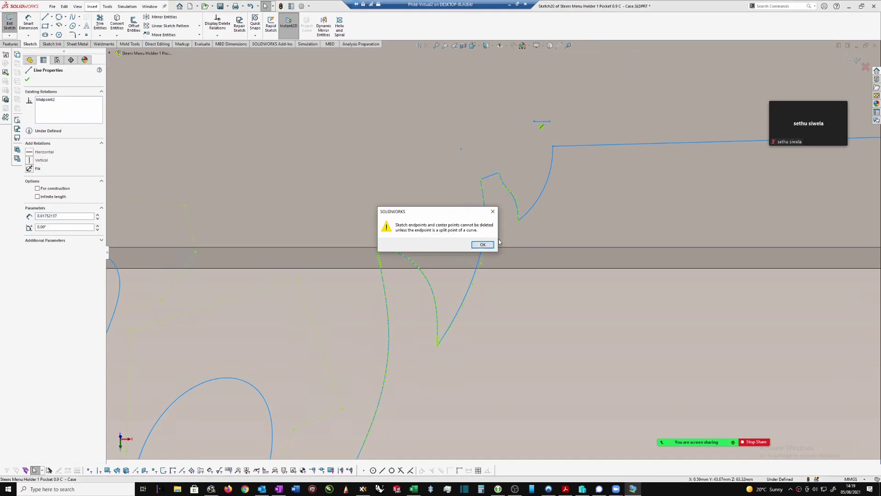
pyautogui.click(483, 245)
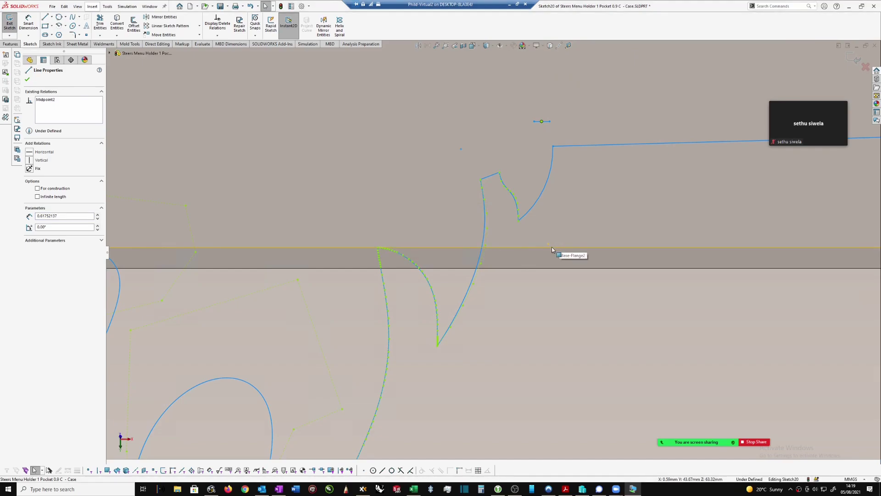
pyautogui.scroll(-2, 438, 298)
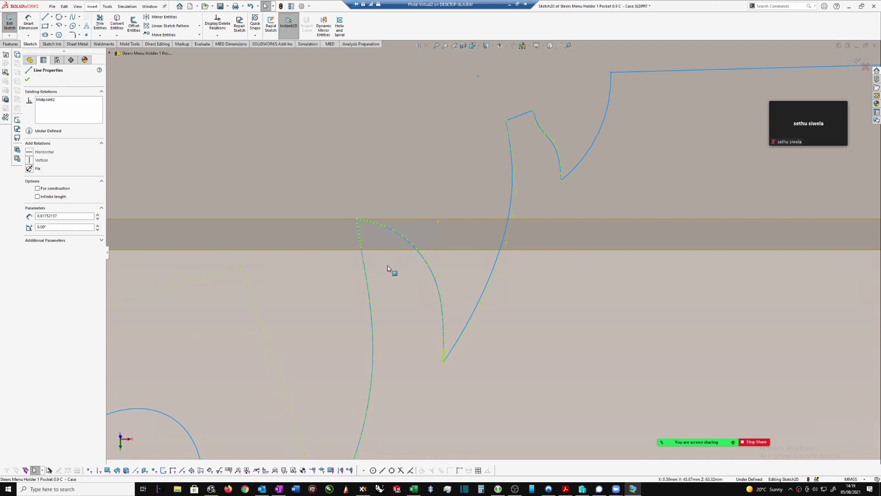
pyautogui.scroll(3, 549, 138)
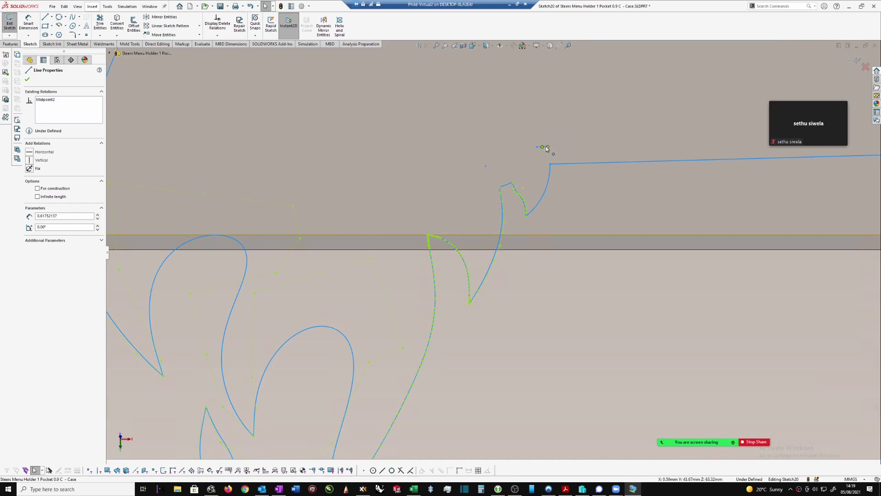
pyautogui.press('Delete')
pyautogui.scroll(6, 516, 167)
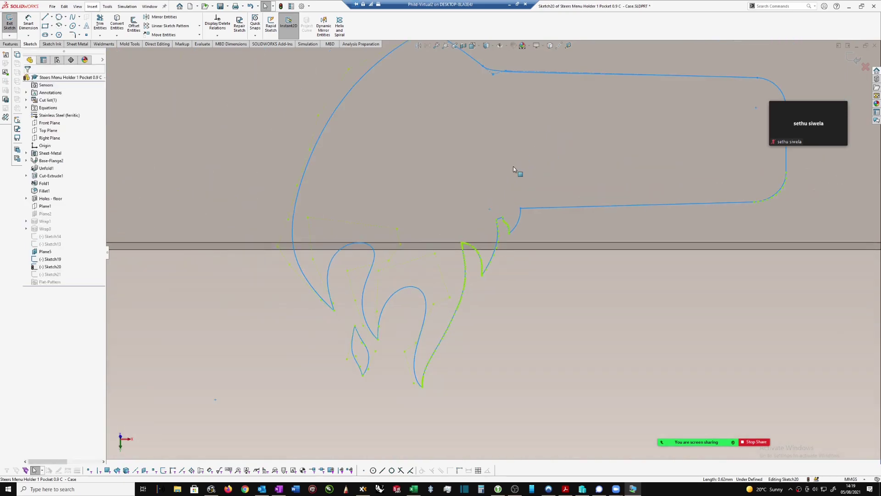
# - Inspect the remaining logo outline and flames for stray or fragmented geometry
pyautogui.scroll(-1, 461, 102)
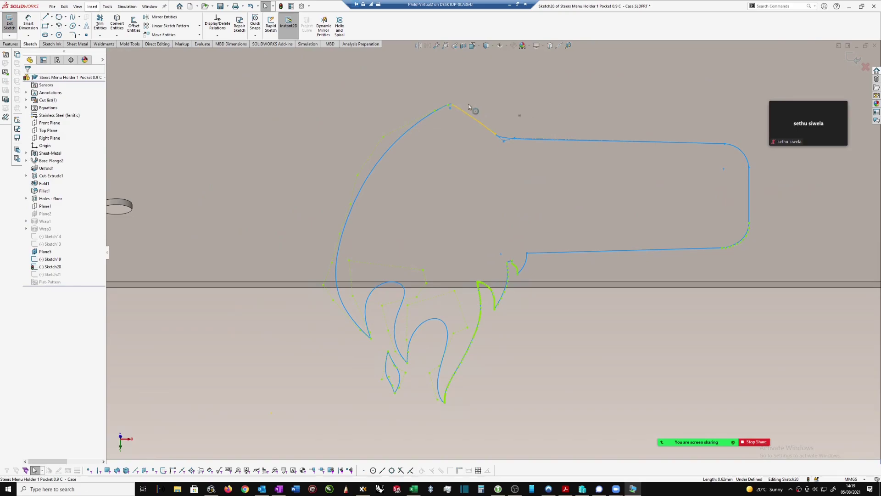
pyautogui.scroll(-2, 452, 111)
pyautogui.scroll(5, 451, 111)
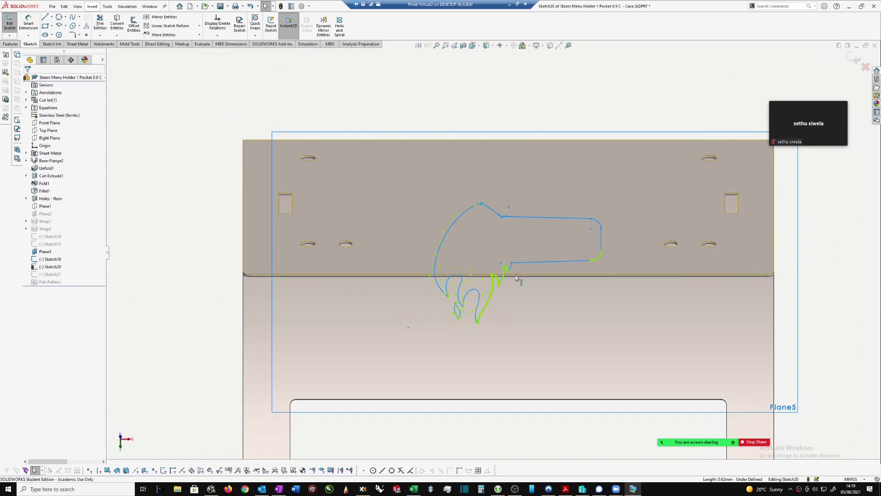
pyautogui.scroll(-1, 489, 304)
pyautogui.scroll(-1, 489, 304)
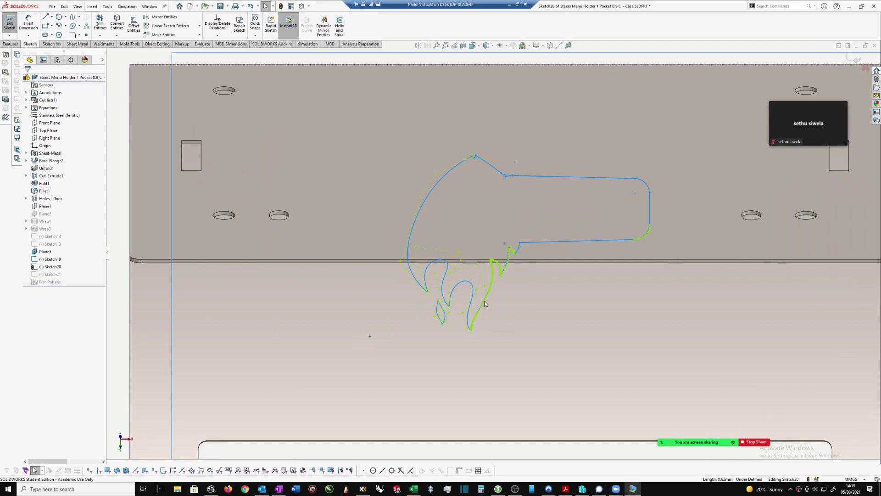
pyautogui.scroll(1, 460, 252)
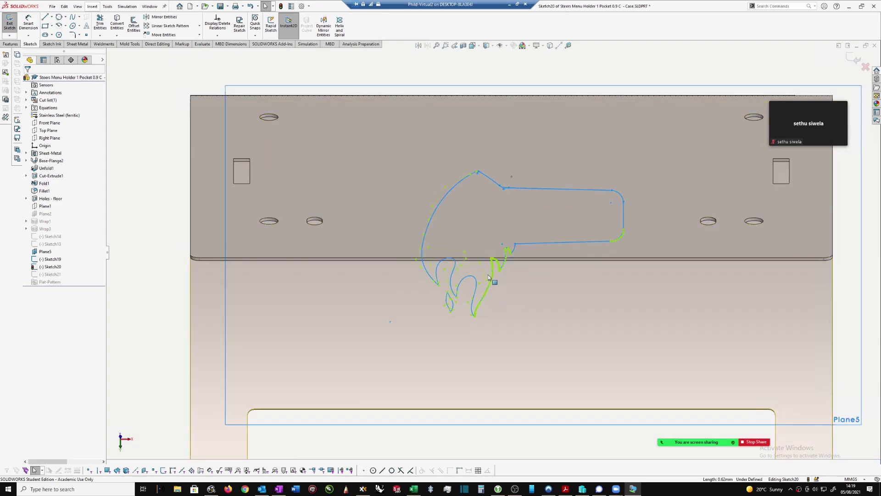
pyautogui.scroll(-4, 492, 285)
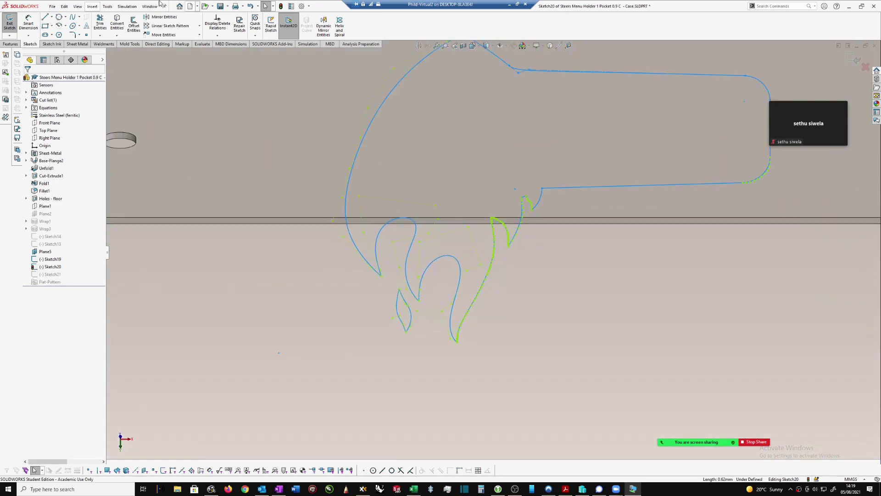
# - Draw a Bezier style spline along the fragmented outer edge of the long flame, from its upper tip towards its lower tip
pyautogui.click(80, 17)
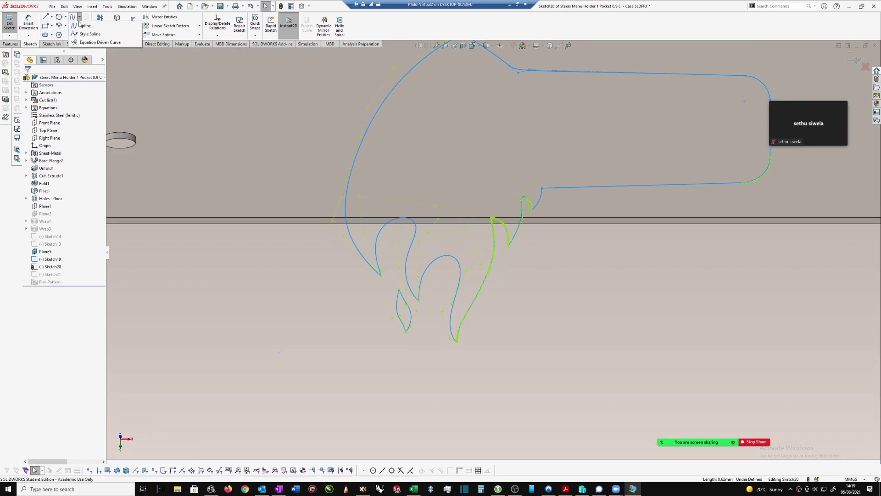
pyautogui.click(77, 36)
pyautogui.scroll(-3, 322, 167)
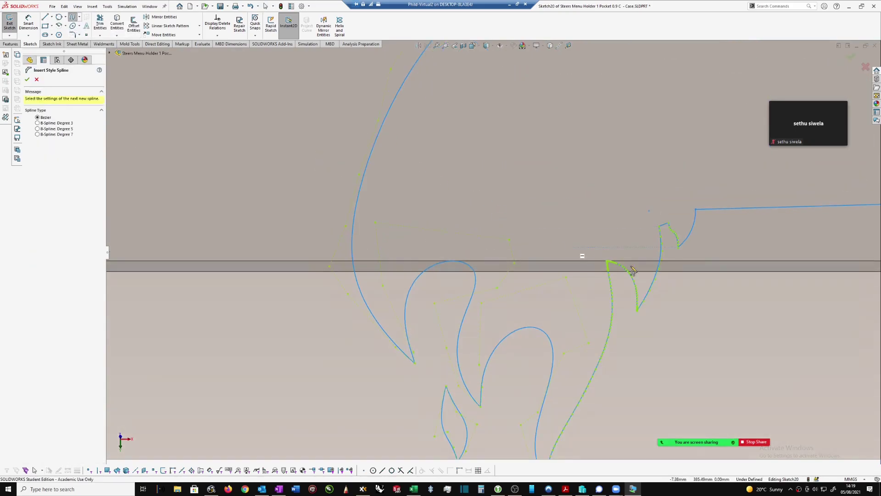
pyautogui.click(607, 261)
pyautogui.scroll(2, 626, 342)
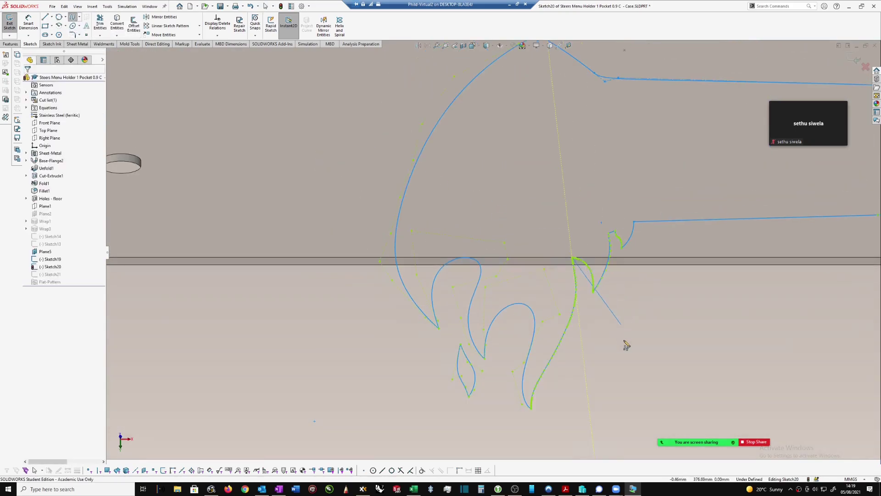
pyautogui.scroll(-2, 625, 344)
pyautogui.click(564, 279)
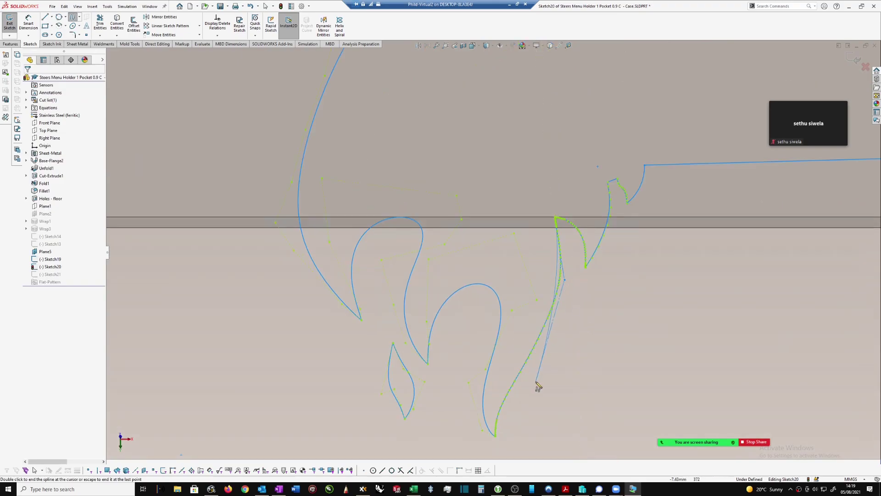
pyautogui.scroll(-3, 506, 390)
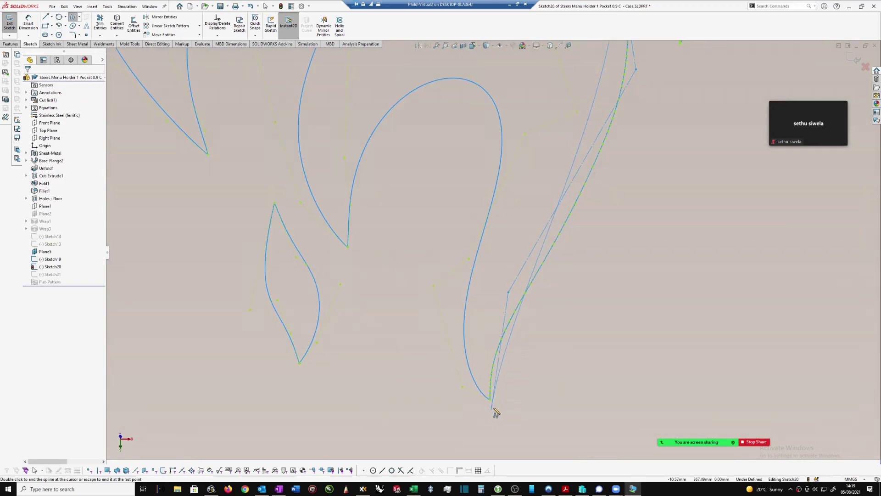
pyautogui.click(483, 364)
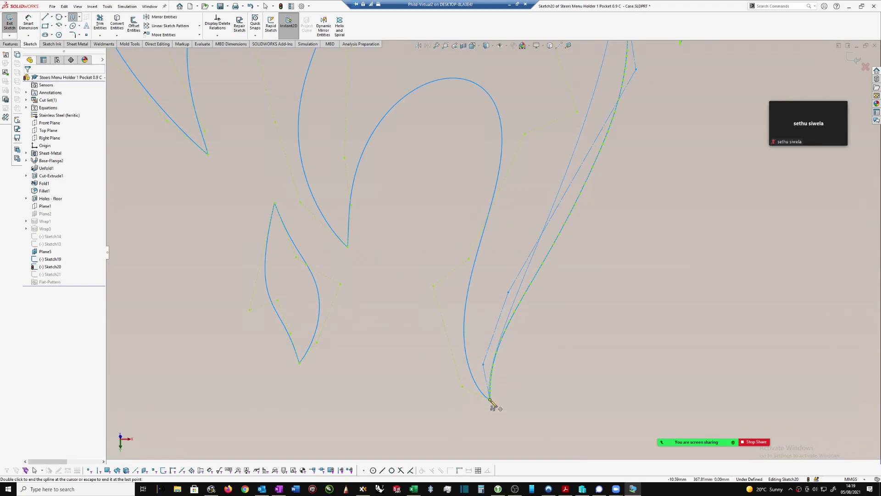
pyautogui.rightClick(501, 379)
pyautogui.click(536, 314)
pyautogui.press('Escape')
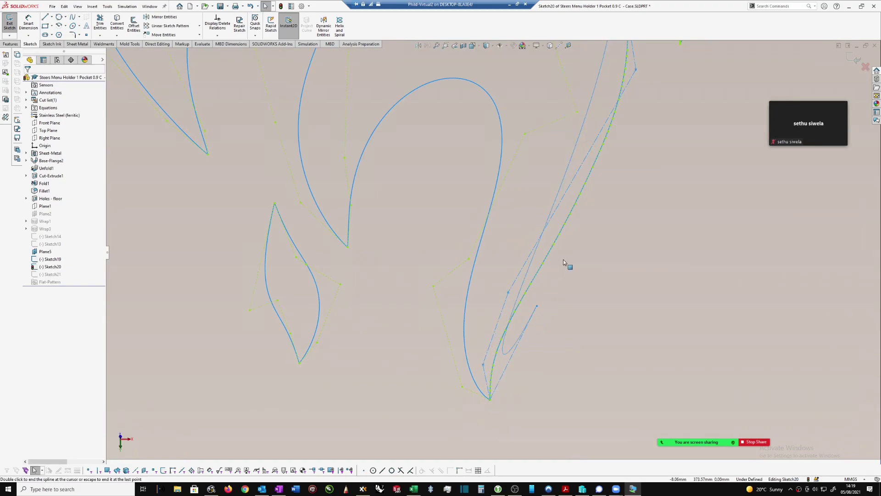
# - Delete the original fragmented edge beside the new style spline and move the spline's loose end onto the flame's lower tip
pyautogui.click(563, 230)
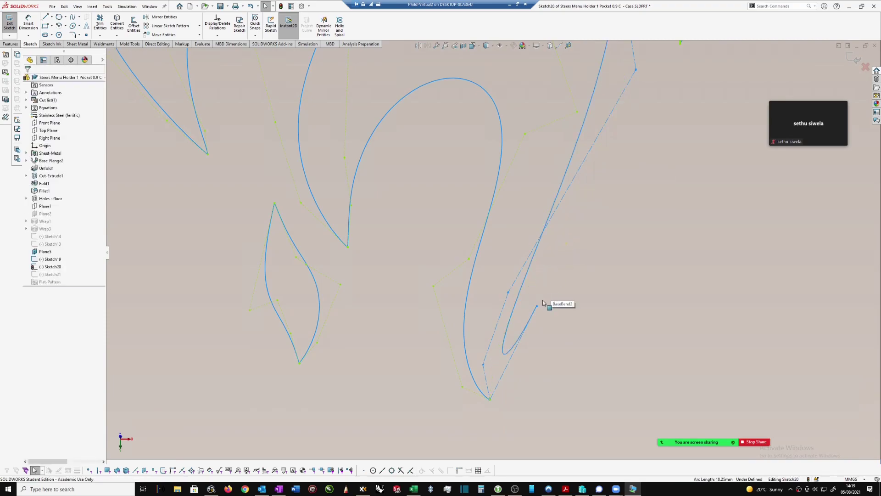
pyautogui.moveTo(536, 308); pyautogui.dragTo(489, 400)
pyautogui.scroll(-4, 489, 403)
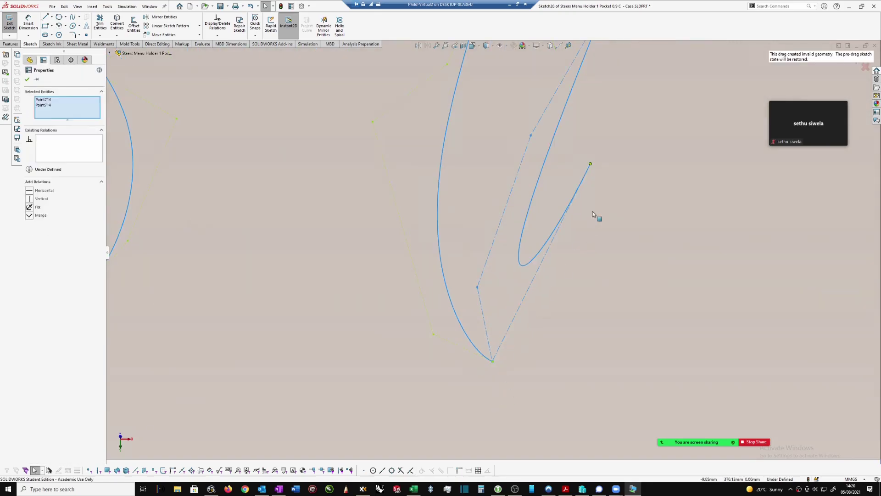
pyautogui.keyDown('ctrl'); pyautogui.click(492, 361); pyautogui.keyUp('ctrl')
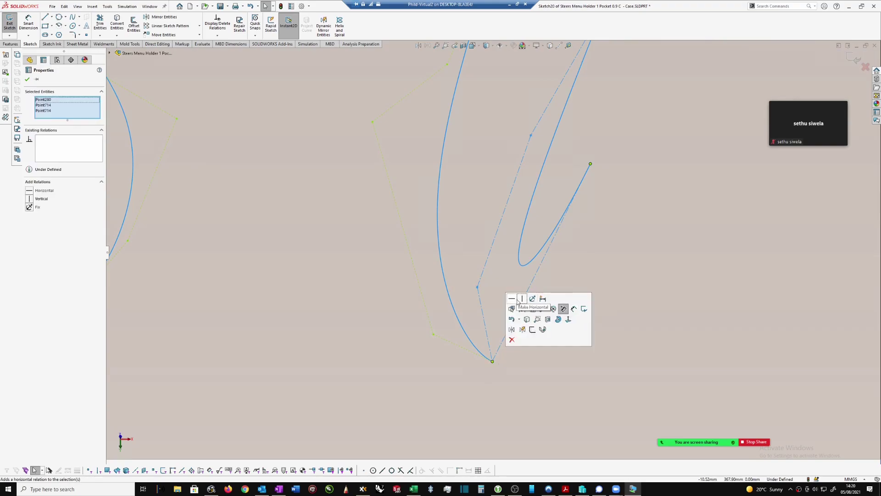
pyautogui.click(548, 279)
pyautogui.moveTo(591, 164)
pyautogui.mouseDown()
pyautogui.moveTo(493, 374)
pyautogui.moveTo(495, 363)
pyautogui.mouseUp()
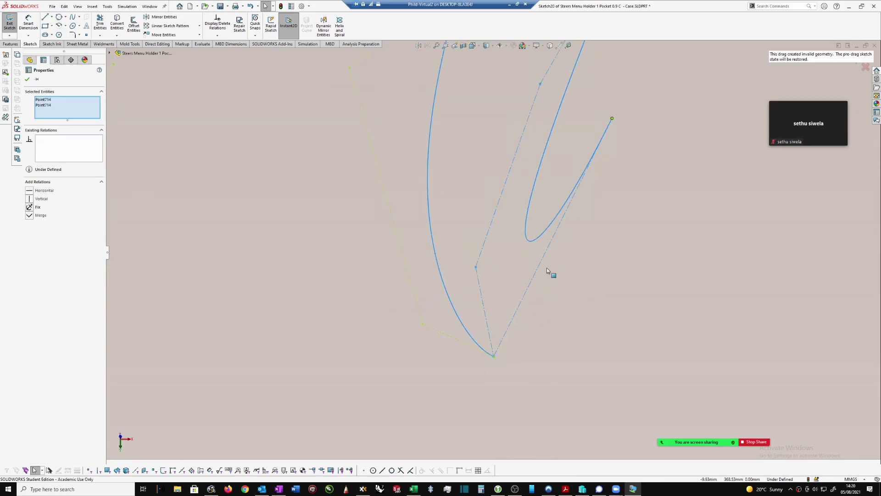
pyautogui.moveTo(541, 198); pyautogui.dragTo(493, 292)
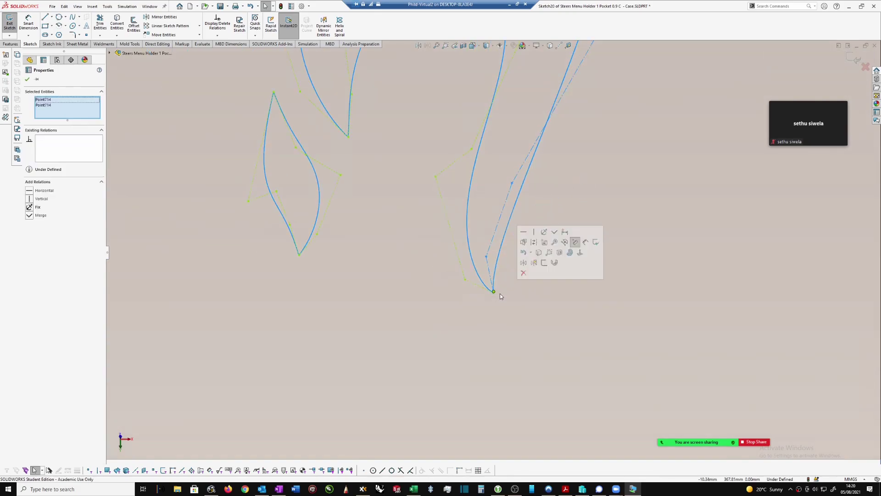
# - Draw a four-point spline from the long flame's upper tip to the notch beside it, following the fragmented curve
pyautogui.scroll(4, 568, 163)
pyautogui.scroll(-4, 527, 135)
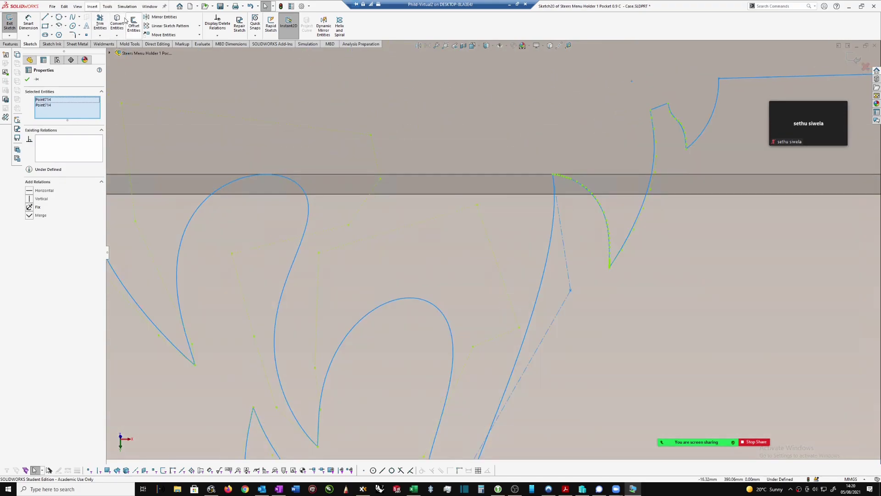
pyautogui.click(72, 16)
pyautogui.scroll(-2, 541, 118)
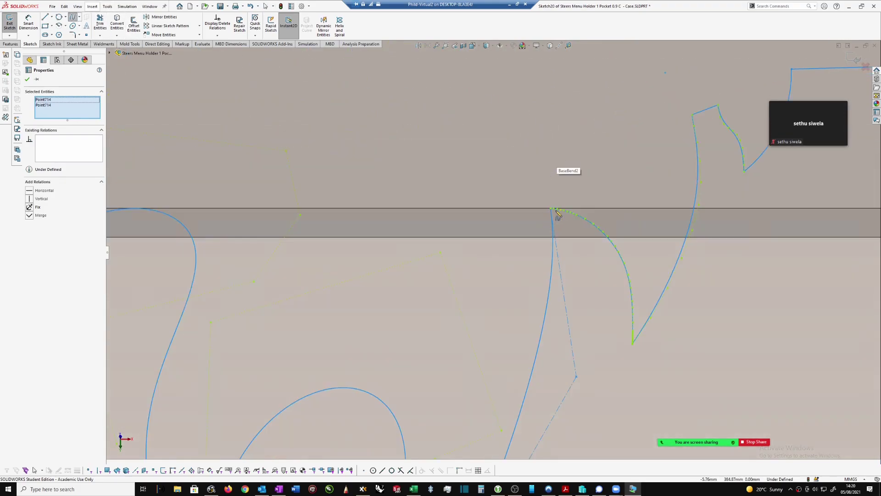
pyautogui.click(553, 209)
pyautogui.click(620, 225)
pyautogui.click(649, 282)
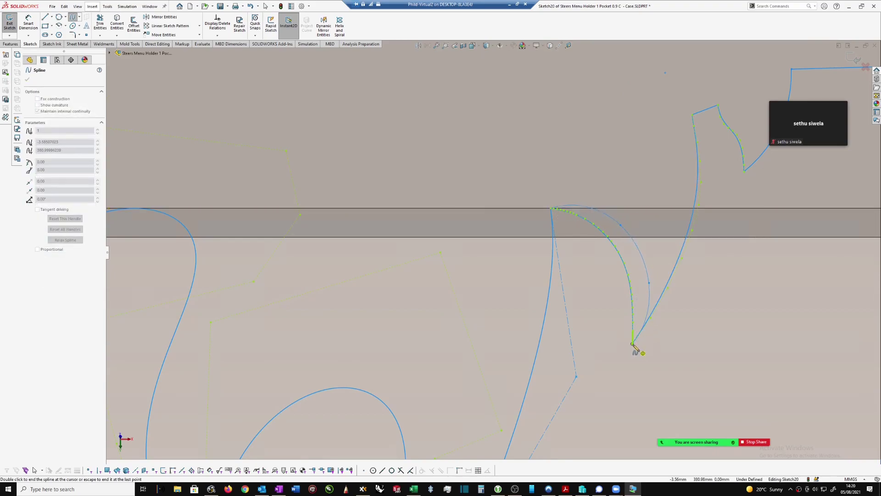
pyautogui.click(632, 344)
pyautogui.rightClick(643, 342)
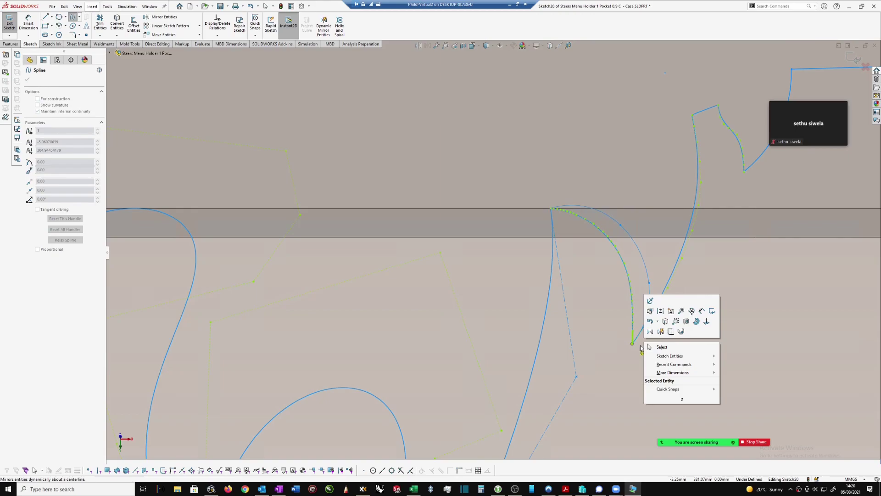
pyautogui.click(652, 345)
pyautogui.press('Escape')
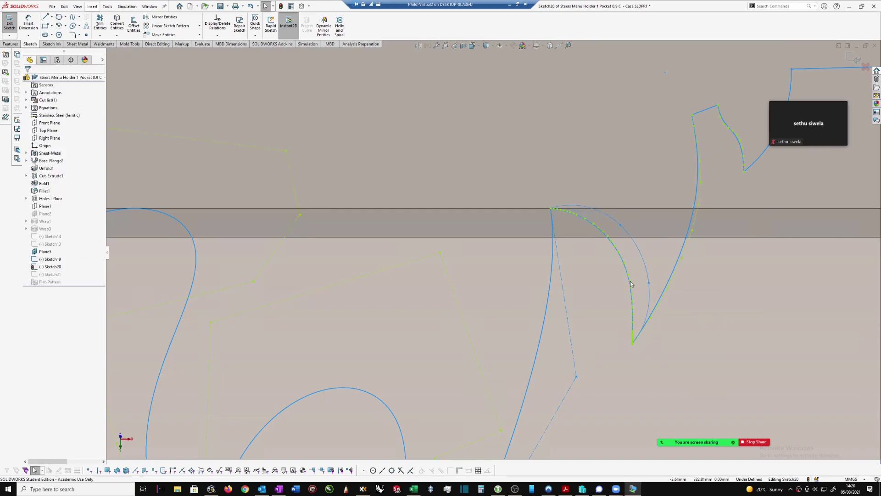
# - Delete the original fragmented curve beside the notch and reshape the new spline to its path by moving its two intermediate points
pyautogui.click(626, 275)
pyautogui.press('Delete')
pyautogui.moveTo(649, 283); pyautogui.dragTo(622, 285)
pyautogui.click(618, 215)
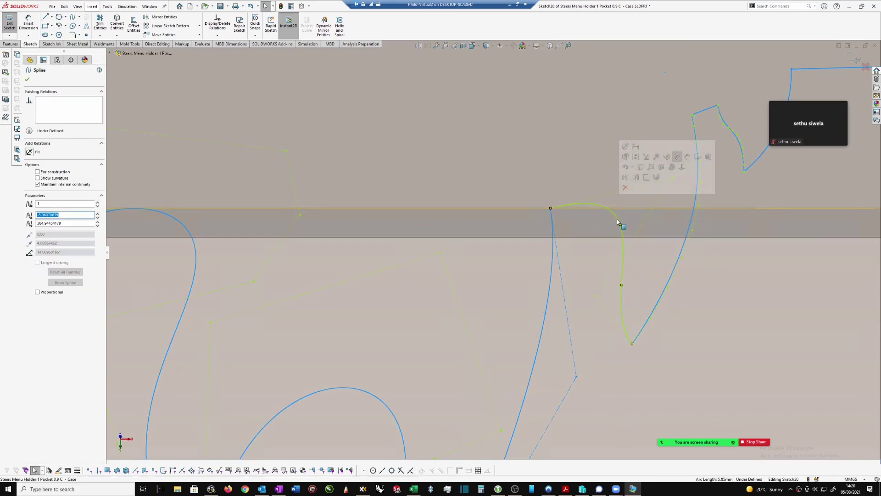
pyautogui.scroll(2, 634, 206)
pyautogui.moveTo(618, 200)
pyautogui.mouseDown()
pyautogui.moveTo(575, 221)
pyautogui.moveTo(593, 241)
pyautogui.mouseUp()
pyautogui.click(610, 254)
# - Move the style spline's loose end off the long flame's lower tip and make it coincident with the adjacent spline
pyautogui.scroll(4, 564, 321)
pyautogui.scroll(-5, 543, 340)
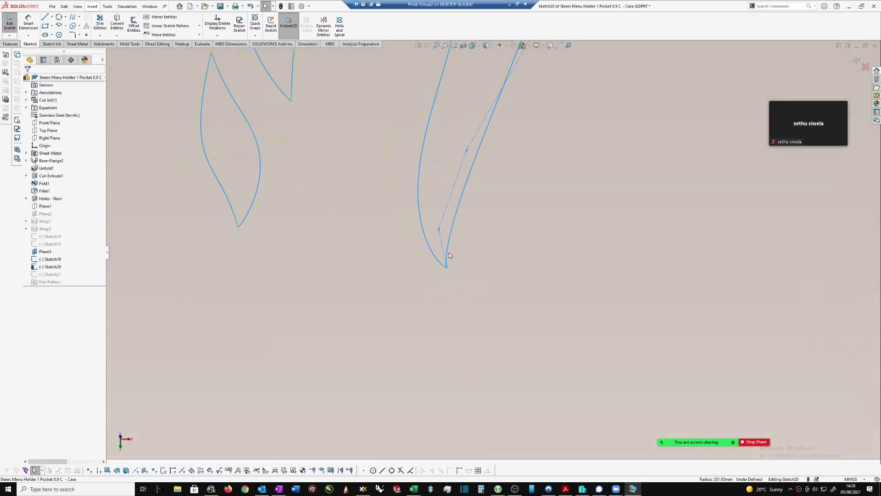
pyautogui.moveTo(445, 268); pyautogui.dragTo(465, 283)
pyautogui.scroll(-2, 466, 284)
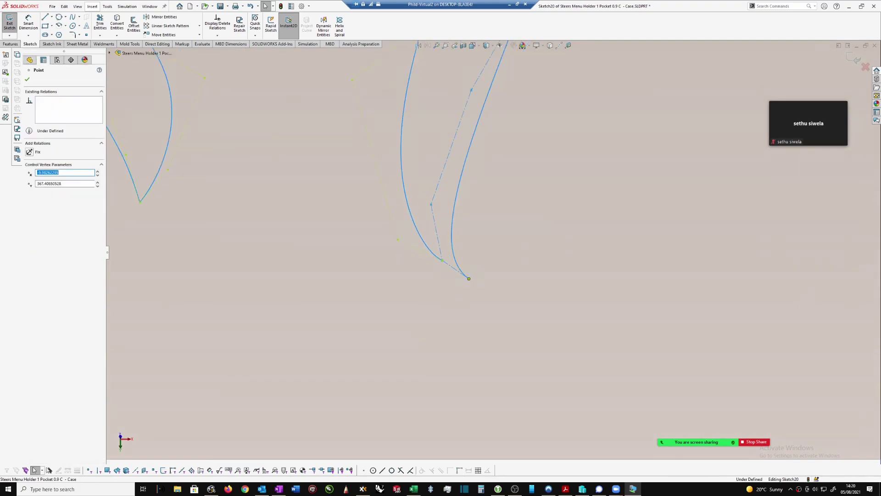
pyautogui.keyDown('ctrl'); pyautogui.click(440, 262); pyautogui.keyUp('ctrl')
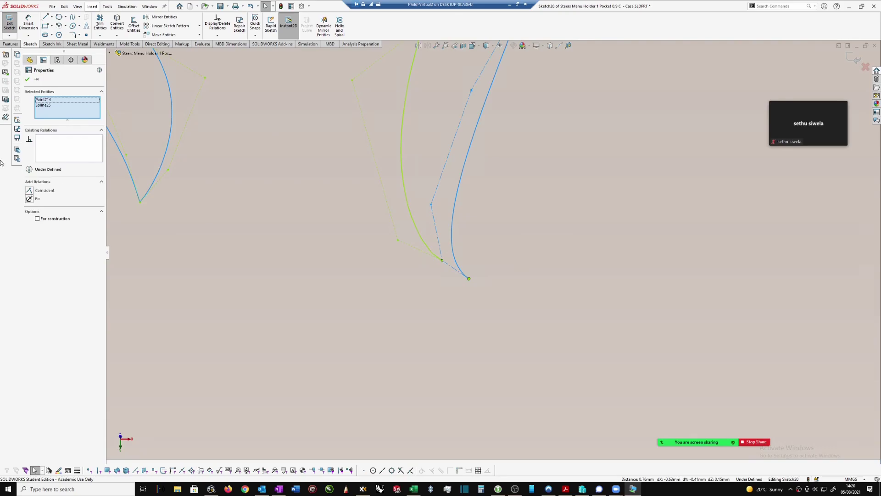
pyautogui.click(30, 191)
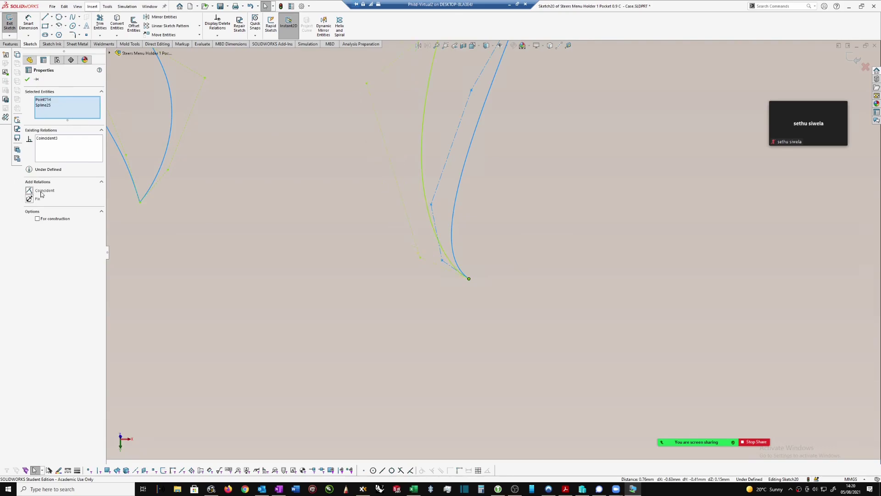
pyautogui.click(233, 235)
pyautogui.scroll(10, 356, 210)
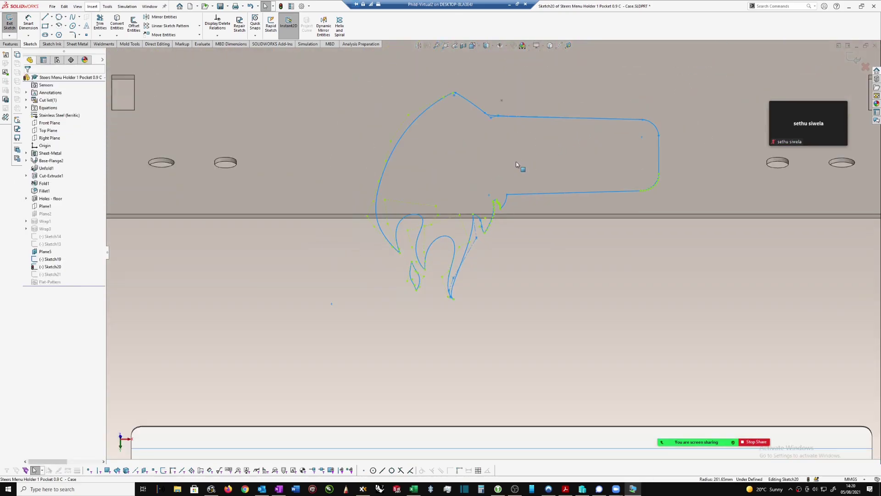
# - Make a block from all entities of the logo outline and exit the sketch
pyautogui.scroll(5, 365, 146)
pyautogui.moveTo(394, 104)
pyautogui.mouseDown()
pyautogui.moveTo(613, 262)
pyautogui.moveTo(591, 301)
pyautogui.mouseUp()
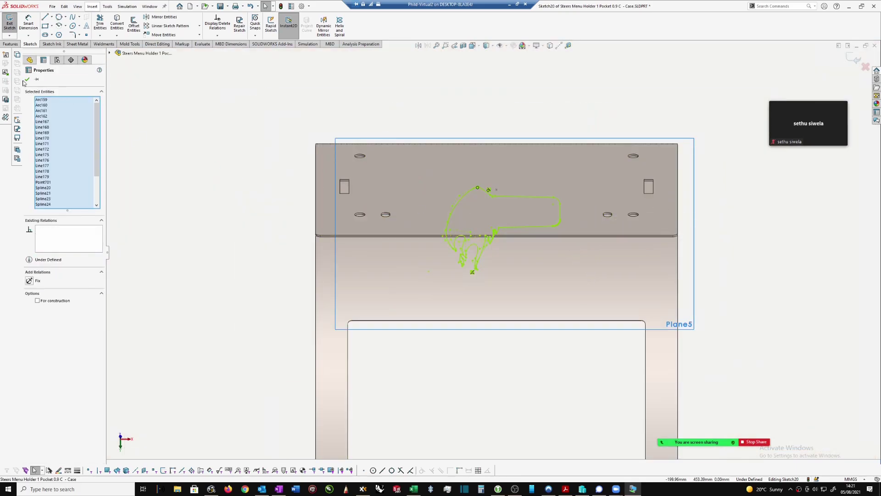
pyautogui.click(7, 58)
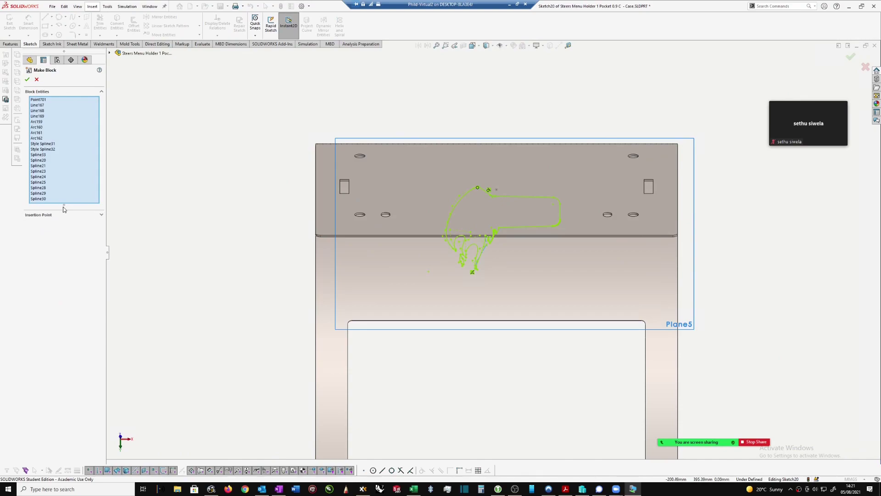
pyautogui.click(102, 215)
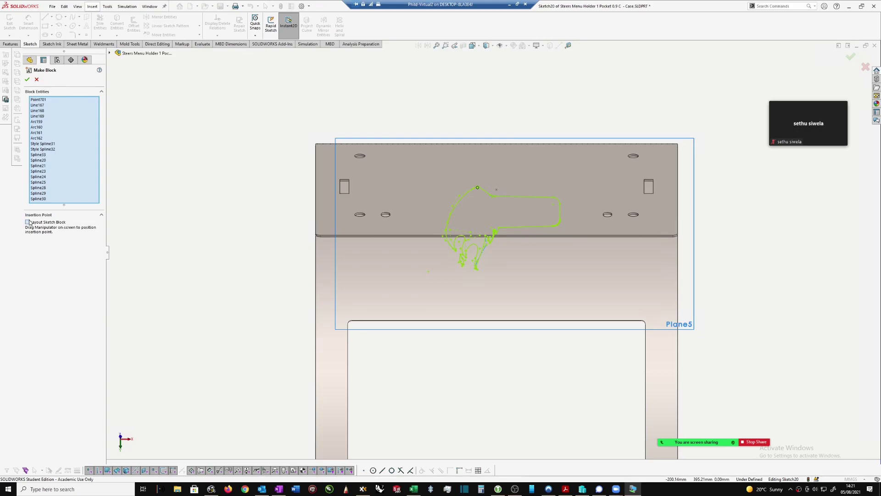
pyautogui.click(27, 80)
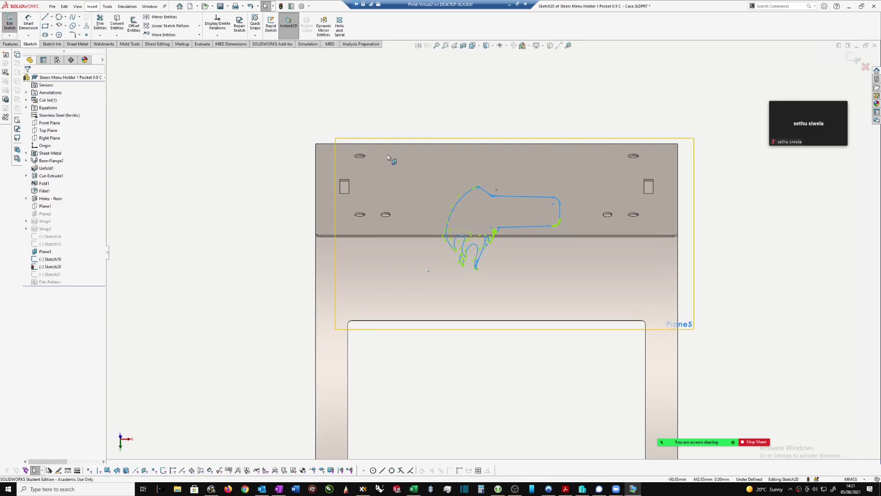
pyautogui.click(853, 58)
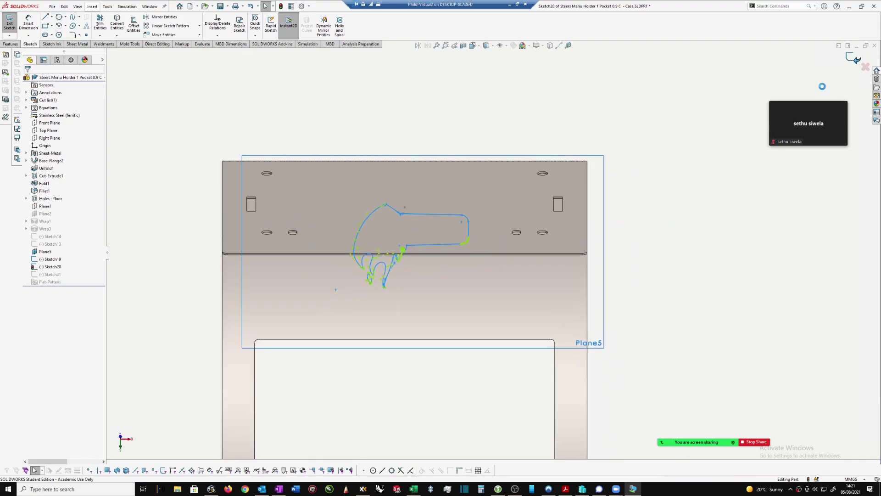
# - Try to wrap Sketch20 onto the curved front face as a 0.20 mm deboss
pyautogui.moveTo(610, 269); pyautogui.dragTo(519, 341, button='middle')
pyautogui.scroll(-2, 523, 384)
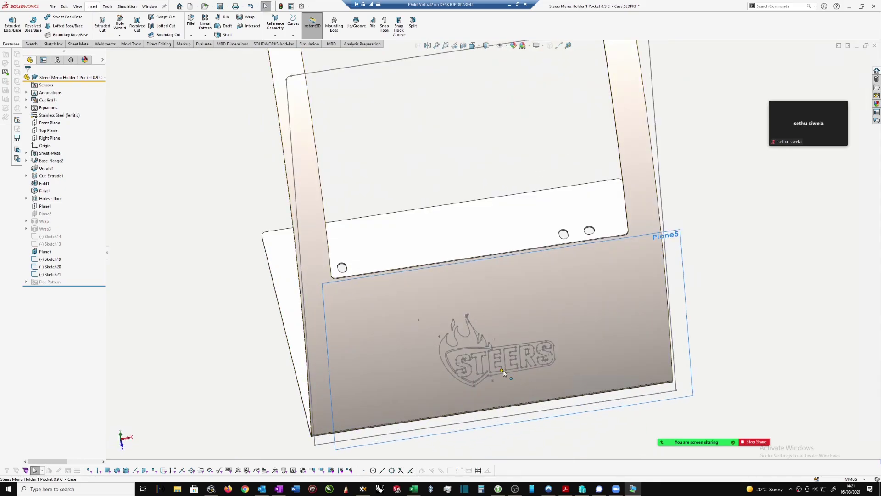
pyautogui.press('z')
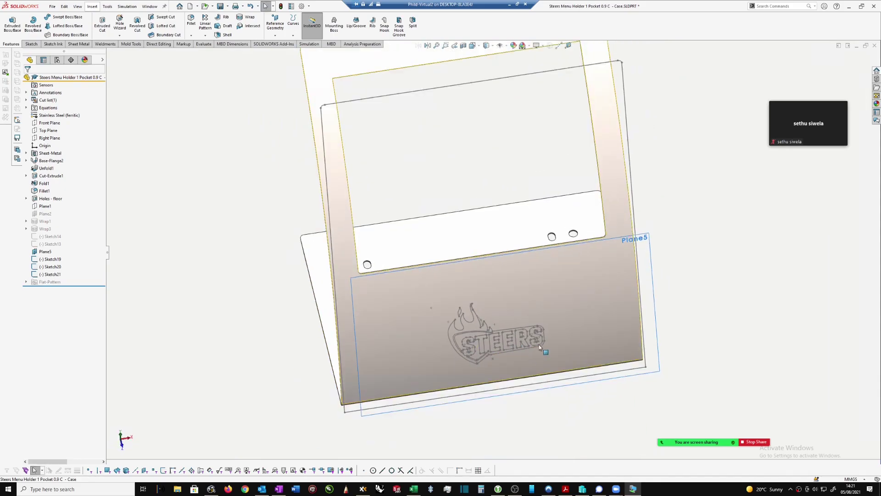
pyautogui.click(510, 330)
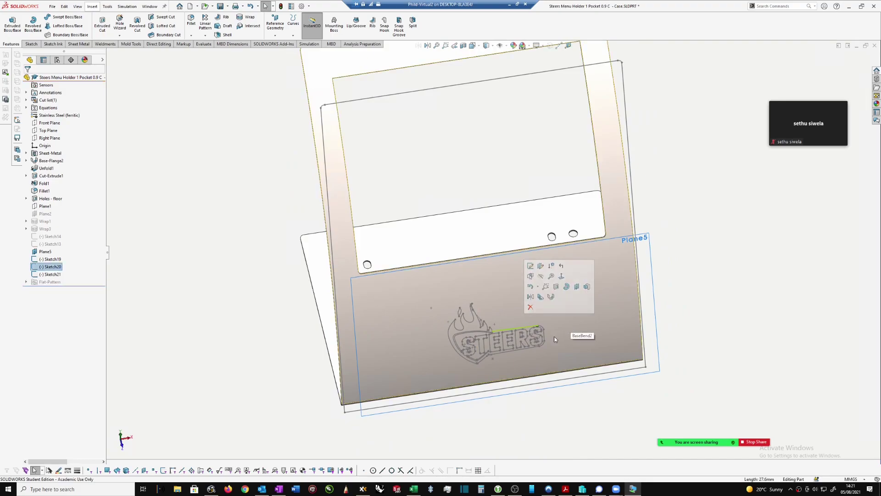
pyautogui.scroll(-2, 564, 335)
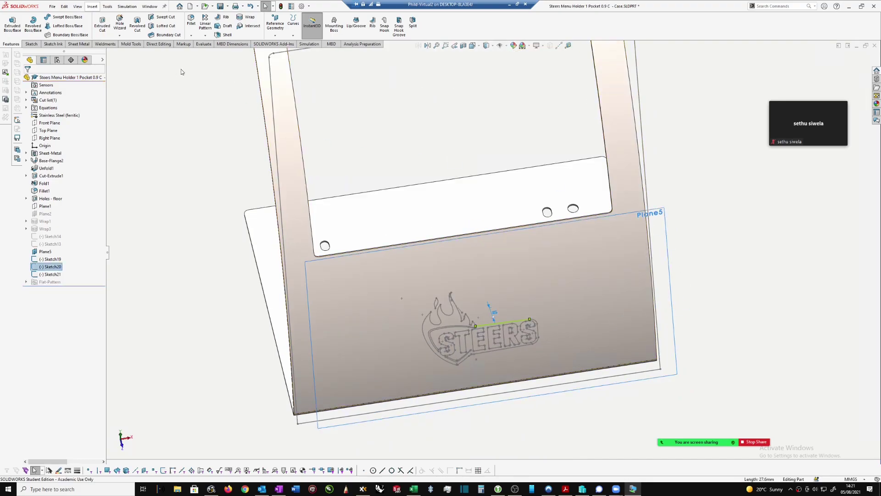
pyautogui.click(245, 18)
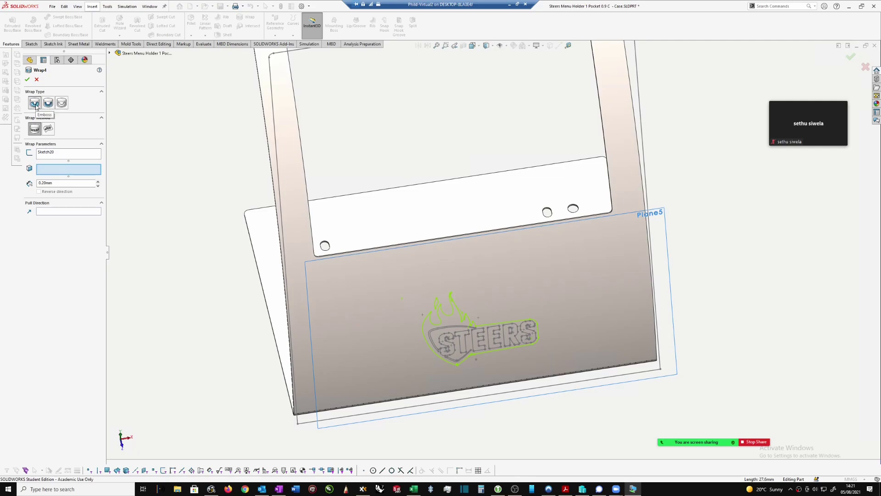
pyautogui.click(46, 106)
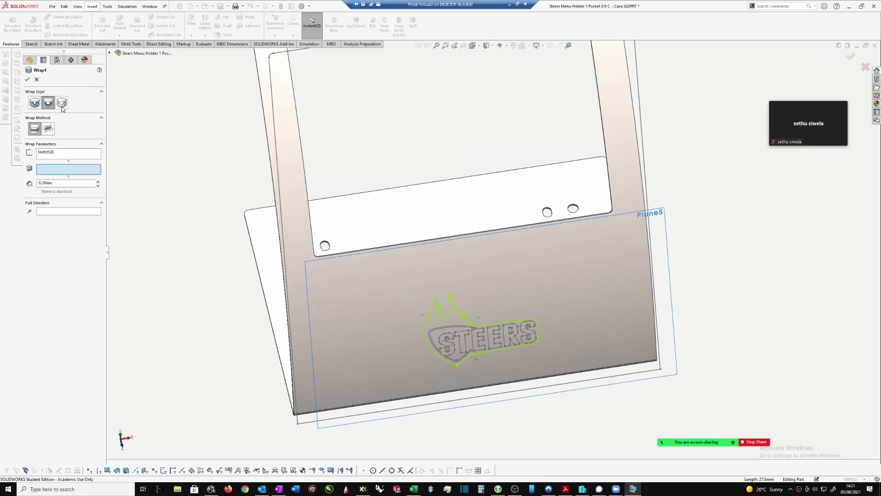
pyautogui.click(61, 105)
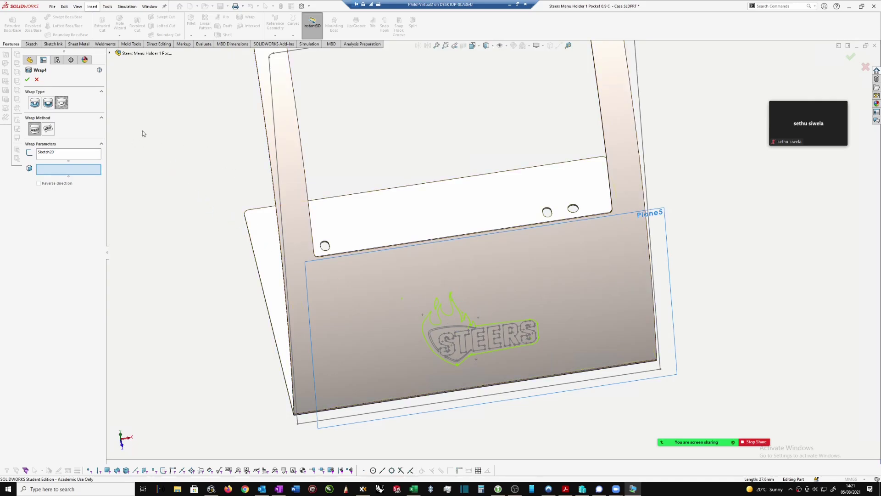
pyautogui.click(48, 103)
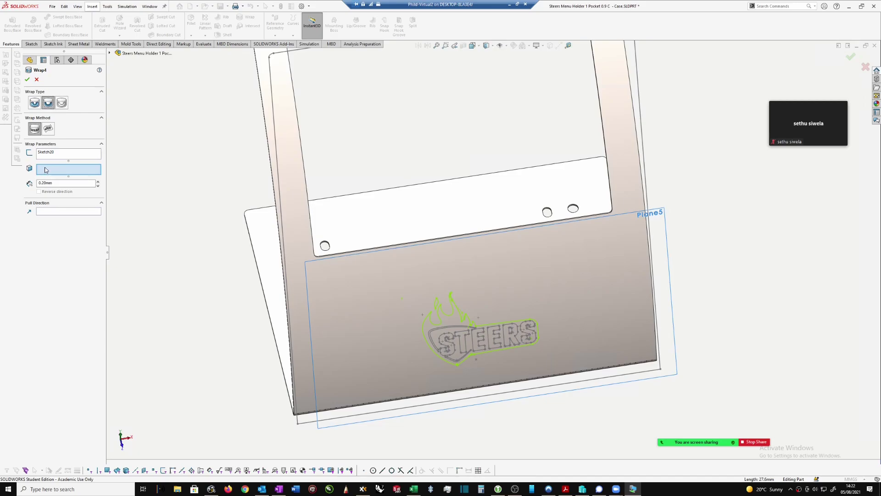
pyautogui.click(357, 276)
pyautogui.moveTo(683, 273); pyautogui.dragTo(635, 229, button='middle')
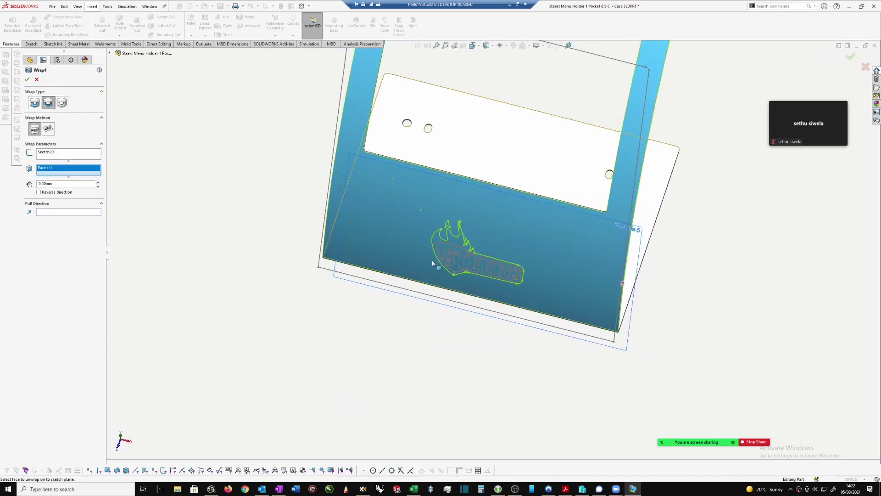
pyautogui.click(28, 80)
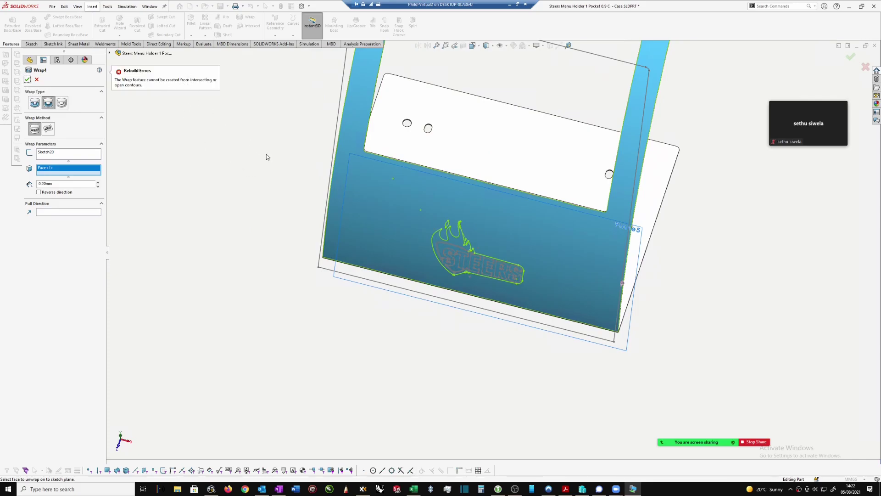
pyautogui.click(37, 80)
# - Try to wrap Sketch21 onto the curved front face as a 0.20 mm emboss, and inspect its shield and lettering contours
pyautogui.scroll(-3, 473, 245)
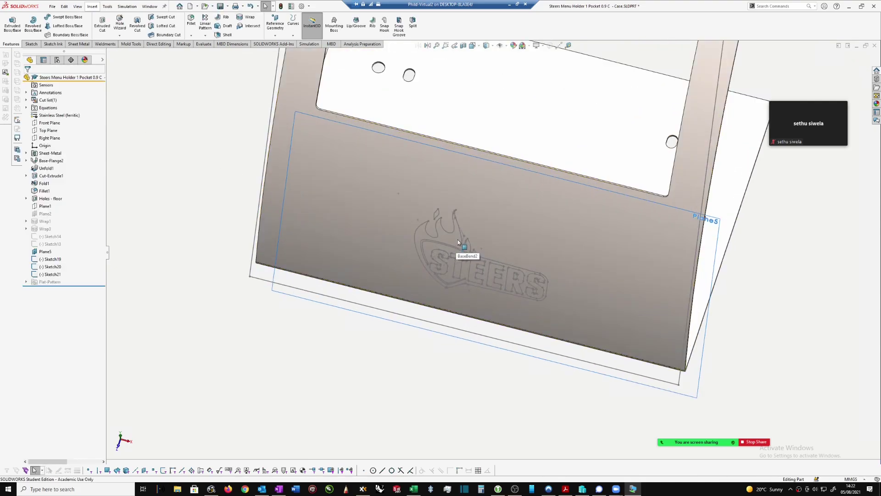
pyautogui.scroll(1, 459, 248)
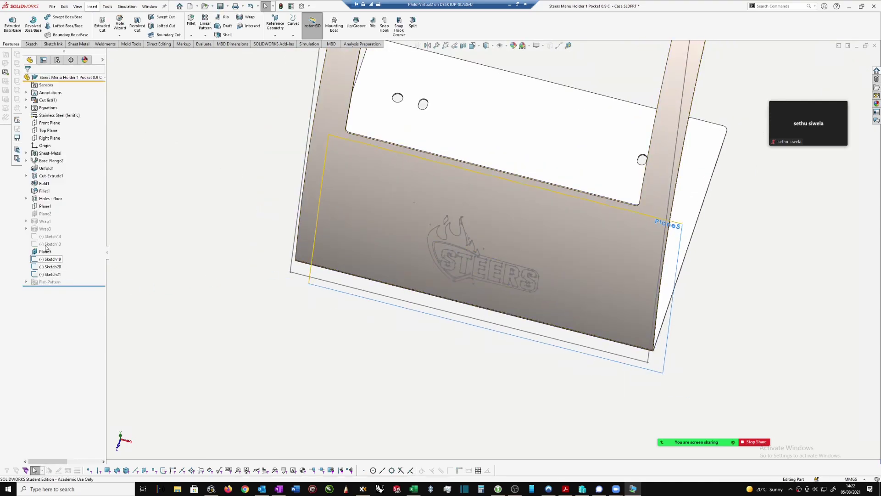
pyautogui.click(50, 274)
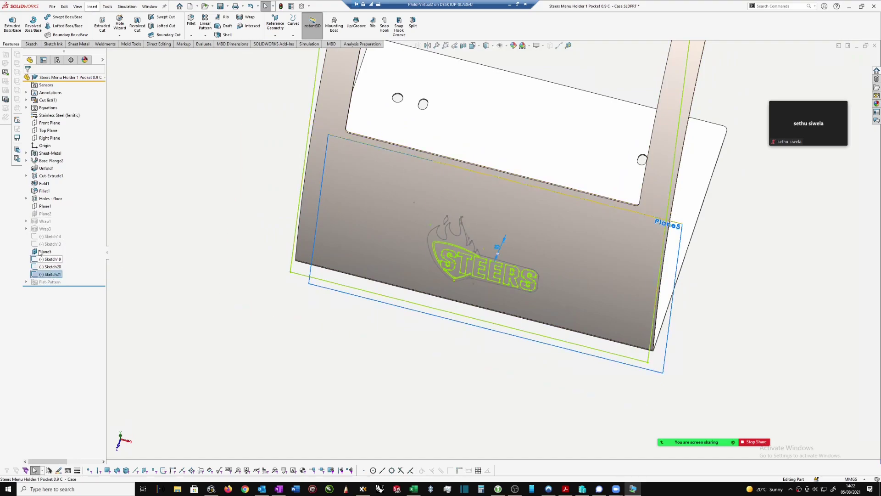
pyautogui.rightClick(48, 274)
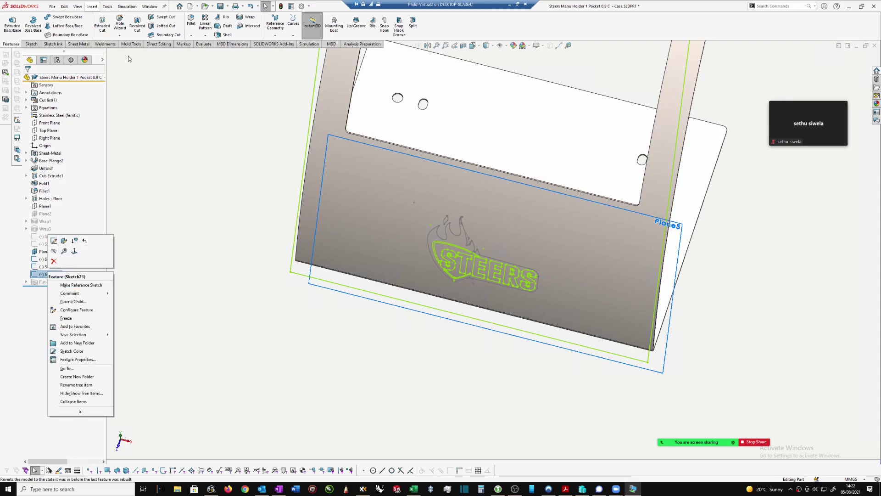
pyautogui.click(247, 18)
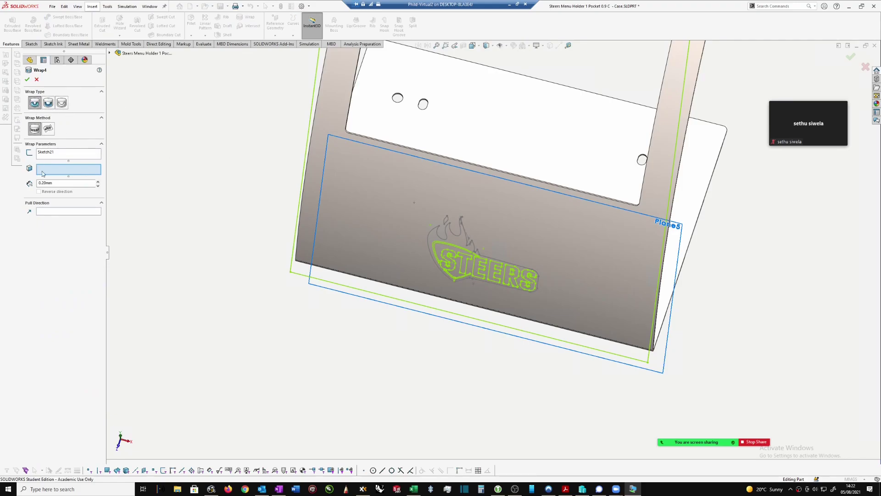
pyautogui.click(399, 190)
pyautogui.moveTo(399, 190); pyautogui.dragTo(438, 236, button='middle')
pyautogui.click(27, 80)
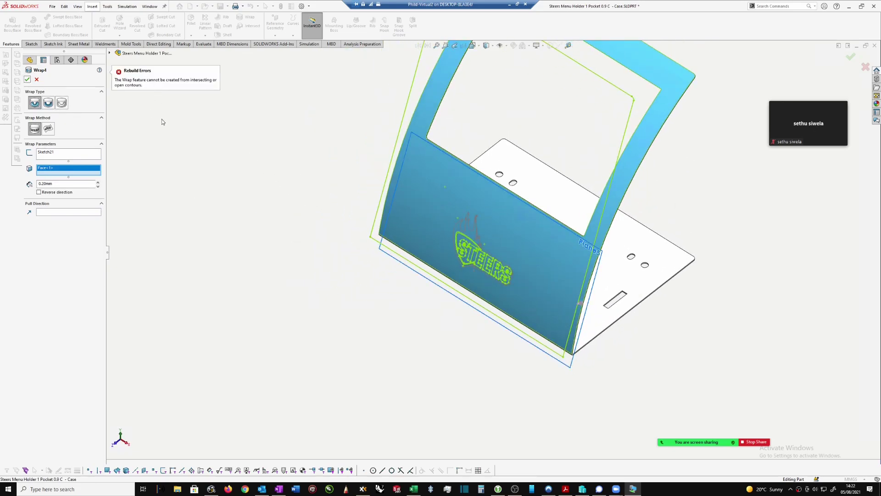
pyautogui.scroll(-10, 505, 257)
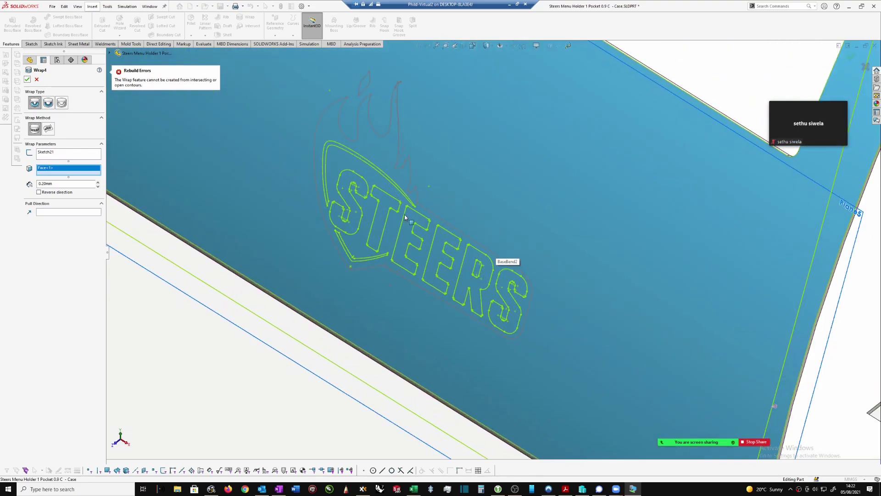
pyautogui.moveTo(432, 239); pyautogui.dragTo(479, 234, button='middle')
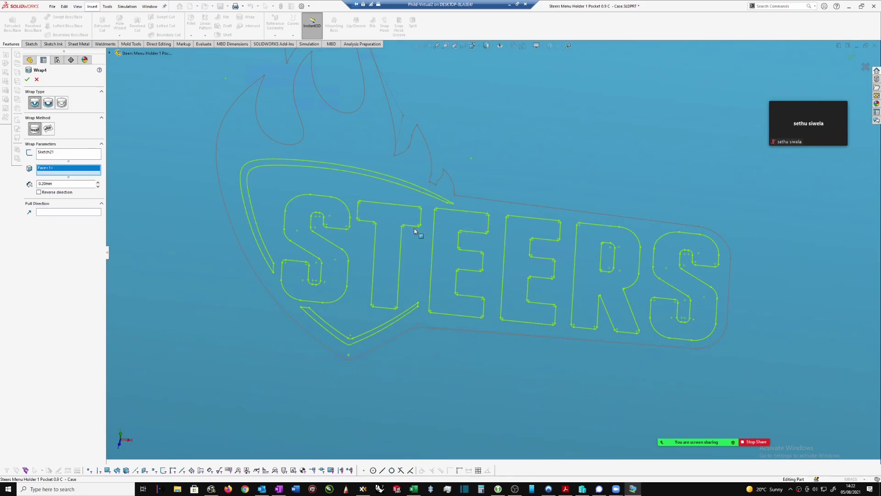
pyautogui.scroll(6, 415, 231)
pyautogui.press('Escape')
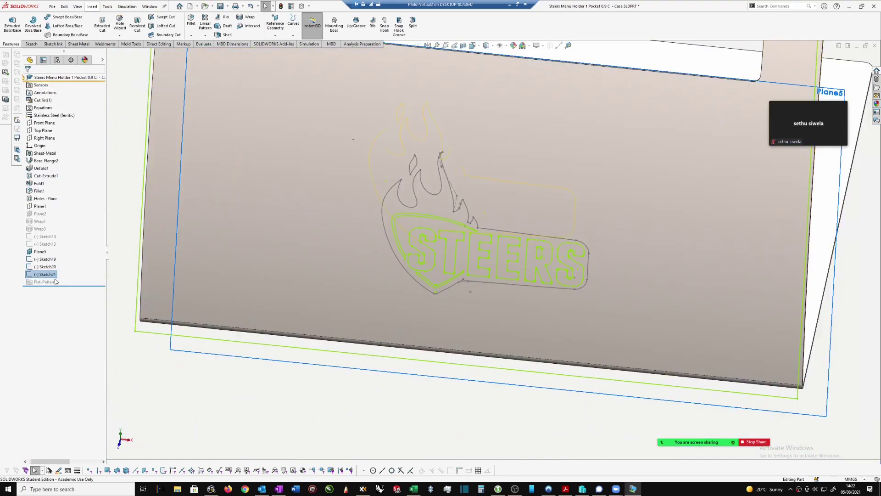
# - Suppress Sketch19, Sketch20 and Sketch21 together
pyautogui.keyDown('ctrl'); pyautogui.click(39, 260); pyautogui.keyUp('ctrl')
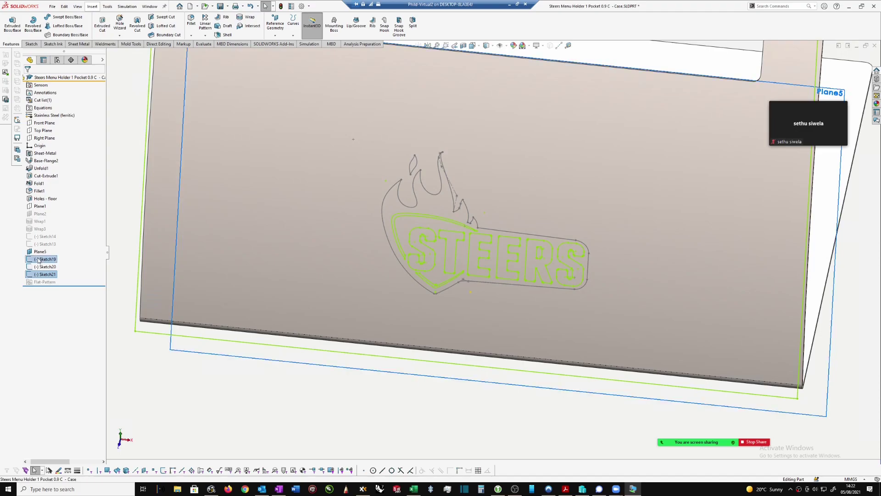
pyautogui.keyDown('ctrl'); pyautogui.click(46, 267); pyautogui.keyUp('ctrl')
pyautogui.keyDown('ctrl'); pyautogui.click(46, 273); pyautogui.keyUp('ctrl')
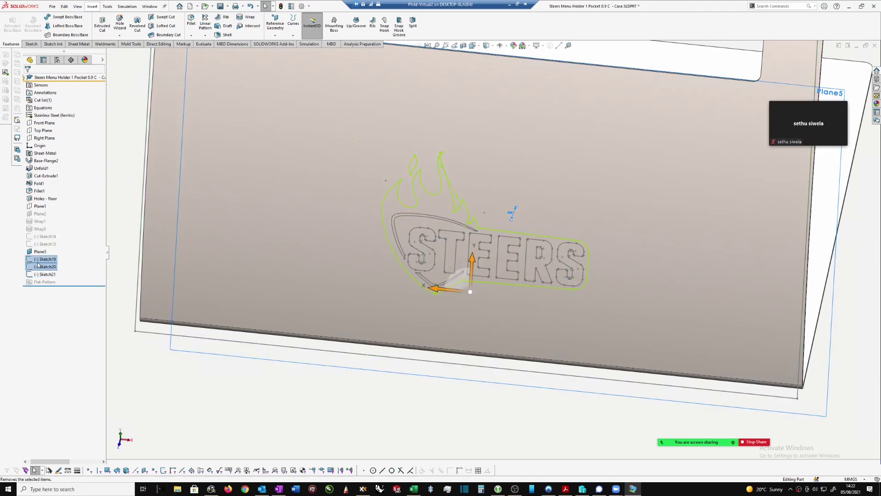
pyautogui.keyDown('ctrl'); pyautogui.click(44, 274); pyautogui.keyUp('ctrl')
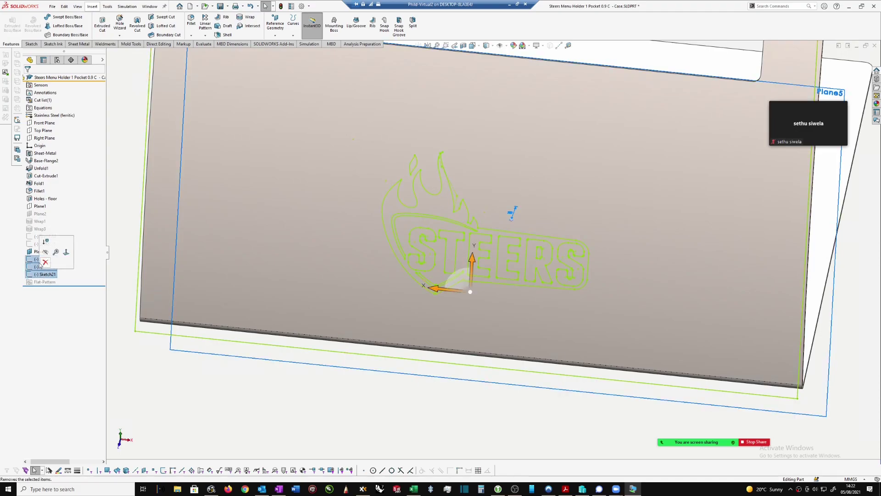
pyautogui.click(46, 241)
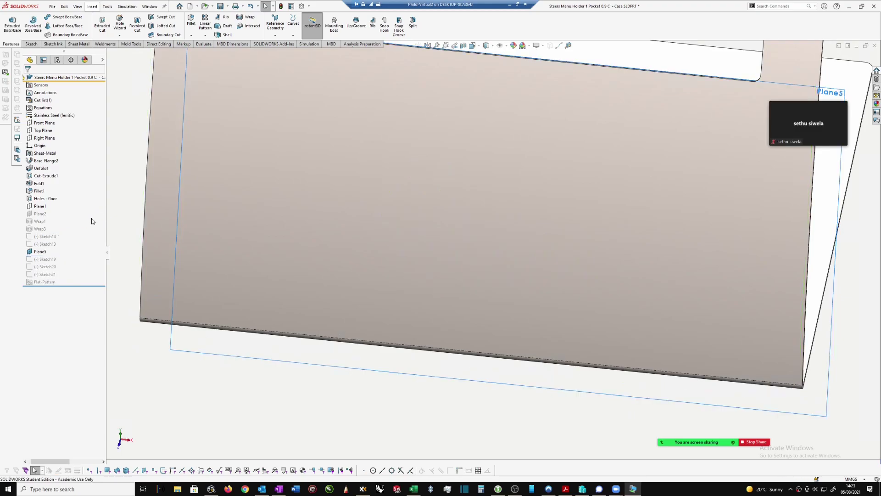
# - Unsuppress the Wrap1 feature and open its definition for editing
pyautogui.click(41, 221)
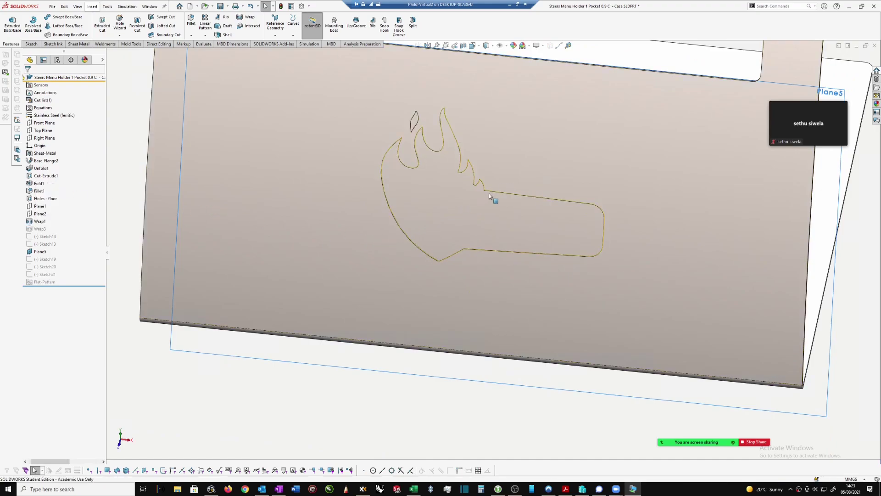
pyautogui.rightClick(34, 221)
pyautogui.click(42, 190)
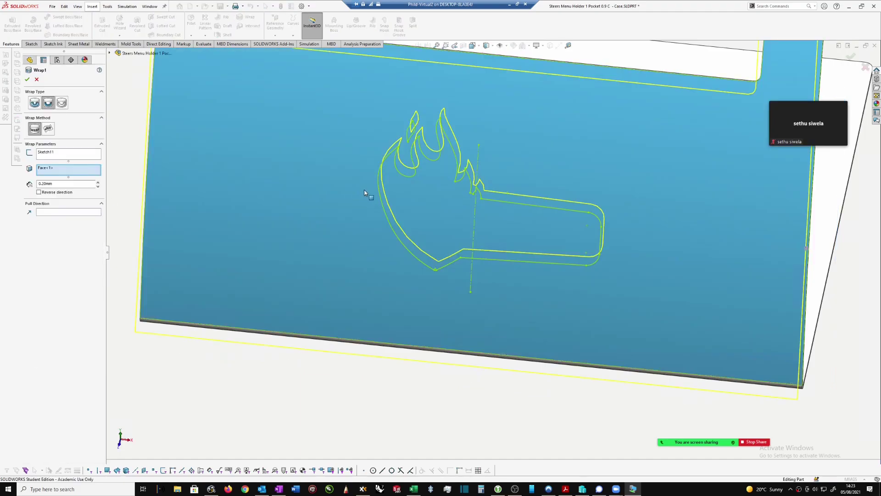
# - Reselect the curved front face as Wrap1's target, keeping Sketch11 and the 0.20 mm deboss, and accept the feature
pyautogui.scroll(-1, 466, 177)
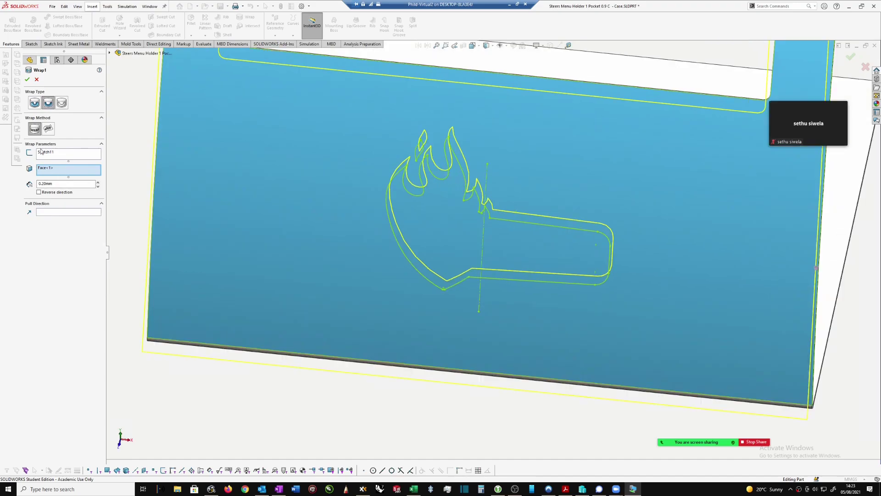
pyautogui.click(45, 168)
pyautogui.press('Delete')
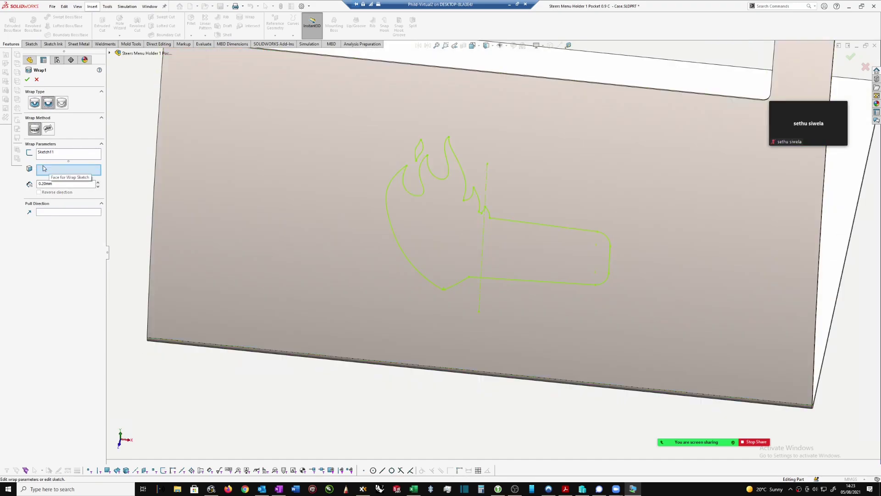
pyautogui.scroll(1, 266, 189)
pyautogui.click(320, 185)
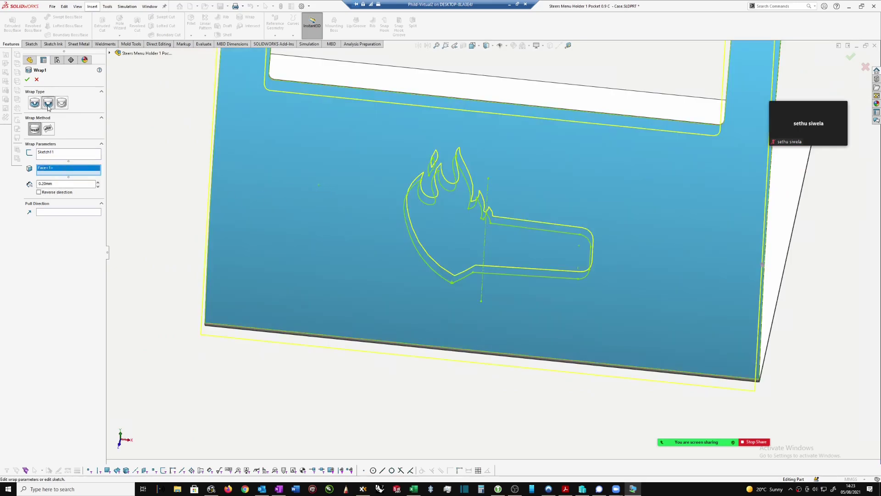
pyautogui.moveTo(258, 148); pyautogui.dragTo(260, 142, button='middle')
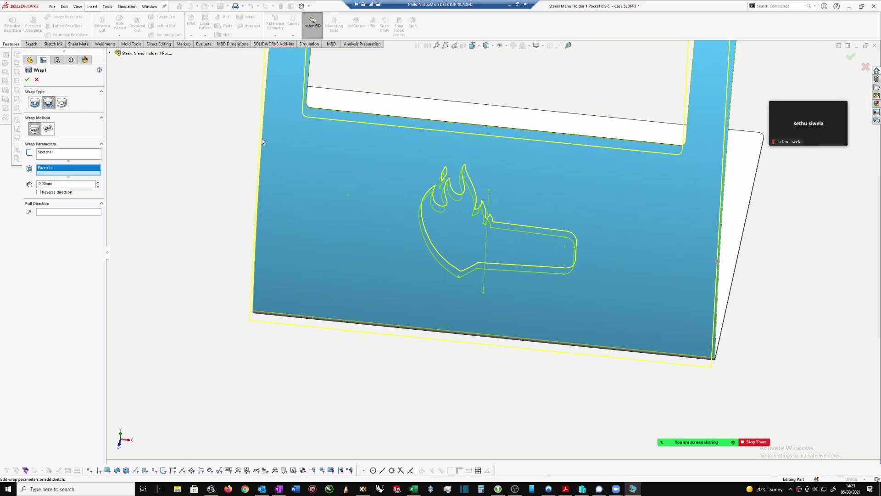
pyautogui.click(26, 82)
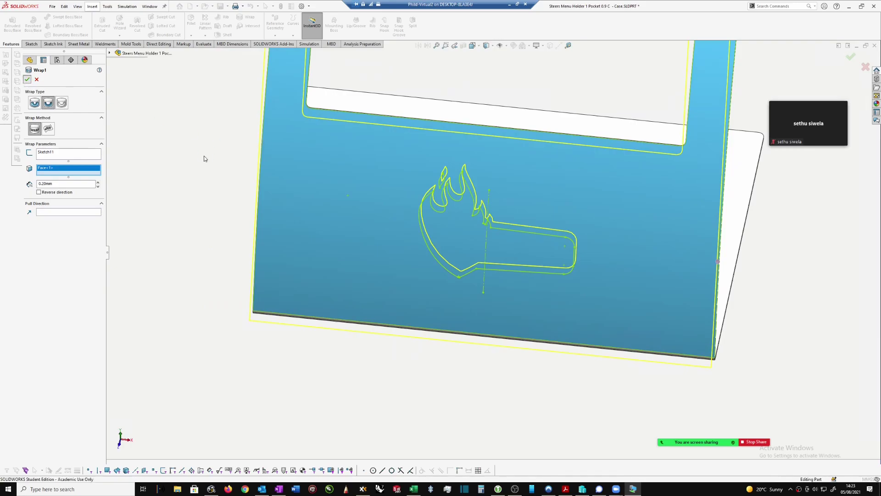
# - Unsuppress the Wrap3 feature that holds the shield and STEERS lettering
pyautogui.scroll(-2, 489, 216)
pyautogui.moveTo(465, 233); pyautogui.dragTo(447, 177, button='middle')
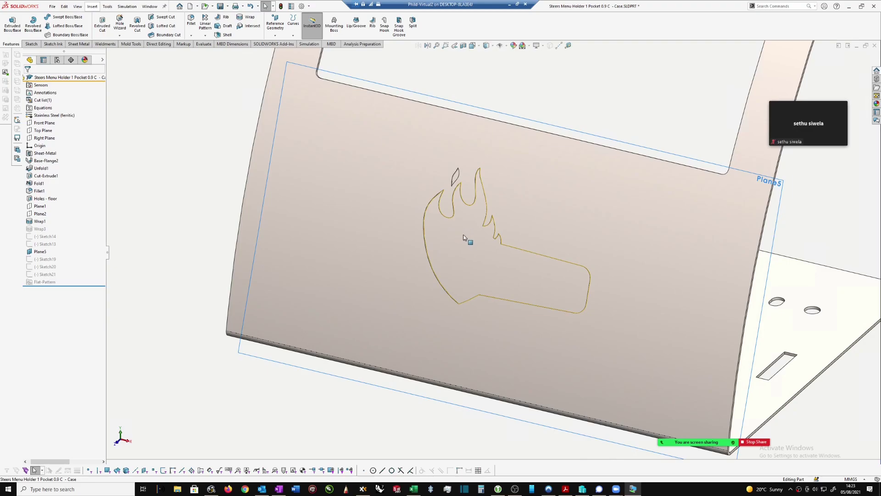
pyautogui.click(40, 228)
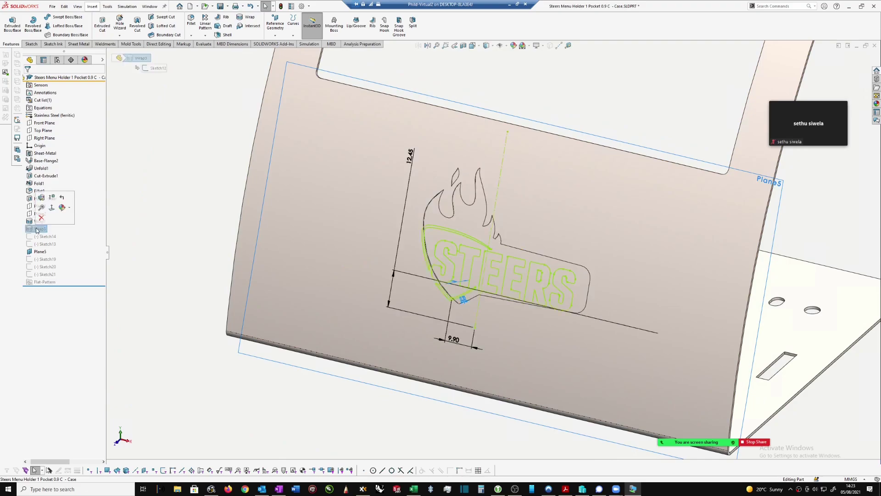
pyautogui.click(52, 198)
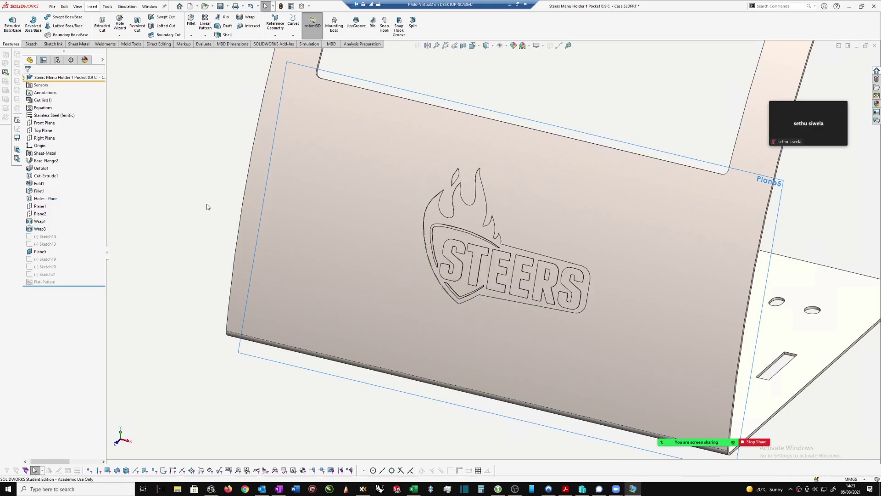
# - Open Wrap3's definition and examine how its Sketch12 emboss sits on the curved front face, then close it
pyautogui.click(40, 229)
pyautogui.click(46, 197)
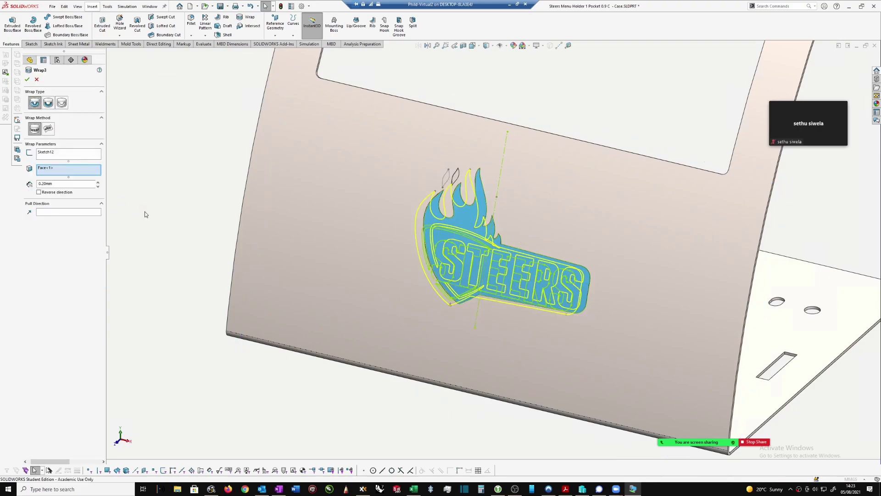
pyautogui.click(50, 154)
pyautogui.scroll(-2, 417, 235)
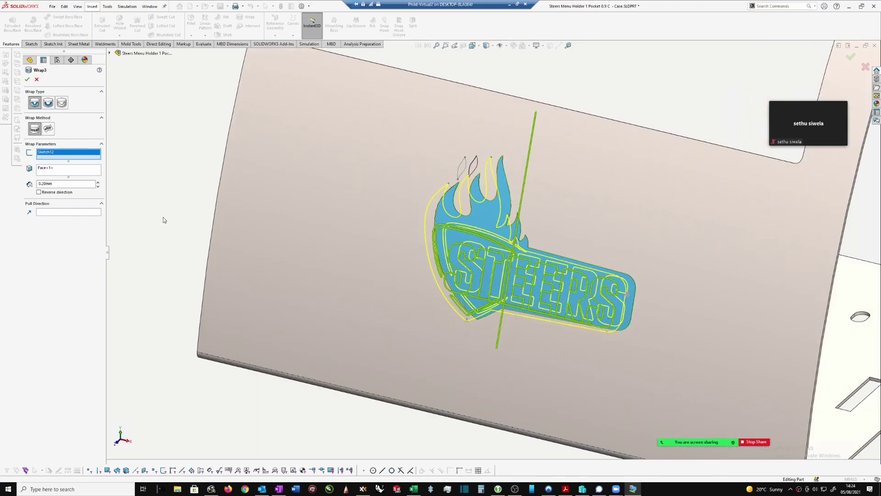
pyautogui.moveTo(246, 218); pyautogui.dragTo(423, 151, button='middle')
pyautogui.scroll(1, 460, 110)
pyautogui.scroll(-2, 461, 108)
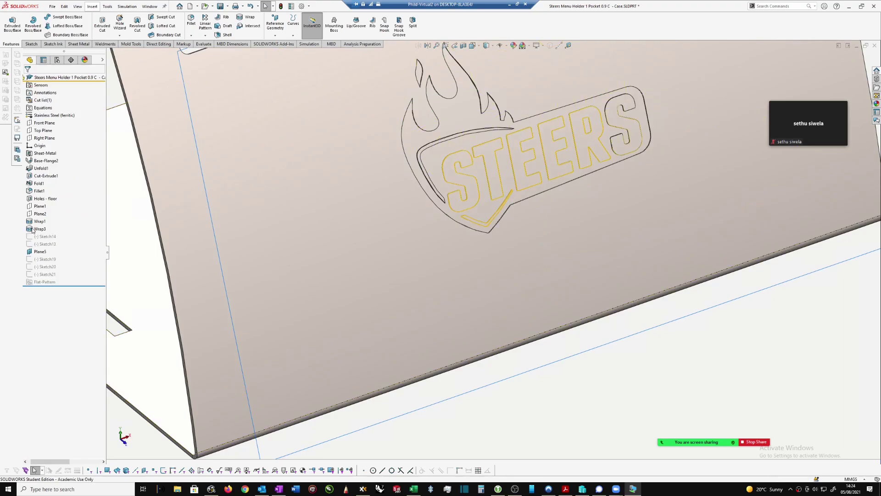
# - Inspect the Wrap3 lettering and the complete wrapped logo on the front face from several angles
pyautogui.rightClick(40, 229)
pyautogui.click(39, 463)
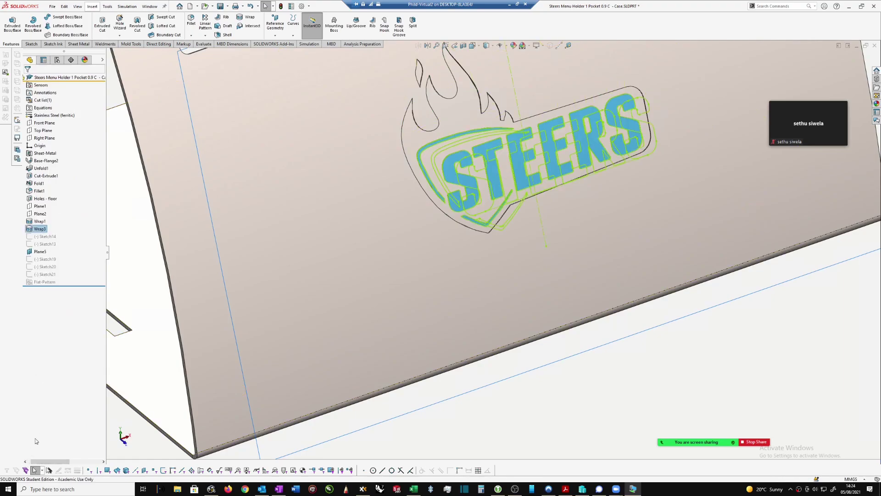
pyautogui.rightClick(34, 230)
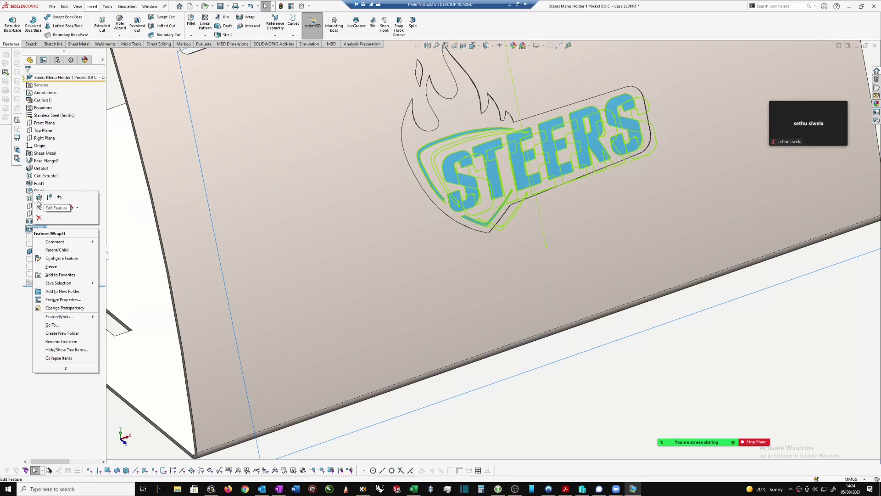
pyautogui.click(38, 201)
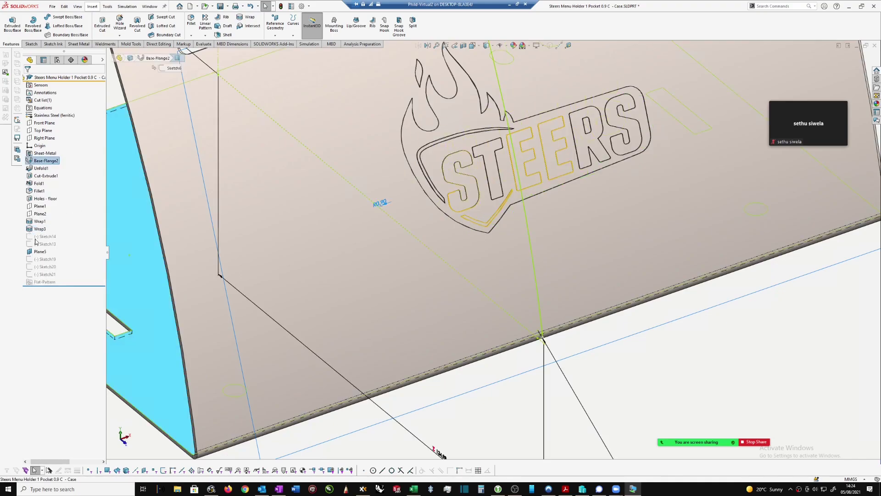
pyautogui.scroll(1, 468, 195)
pyautogui.scroll(6, 621, 142)
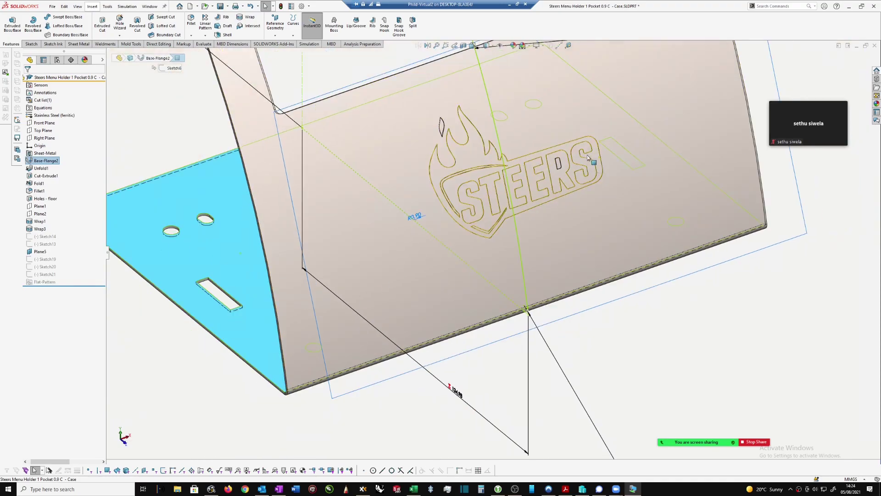
pyautogui.moveTo(644, 179); pyautogui.dragTo(614, 166, button='middle')
pyautogui.scroll(-2, 583, 163)
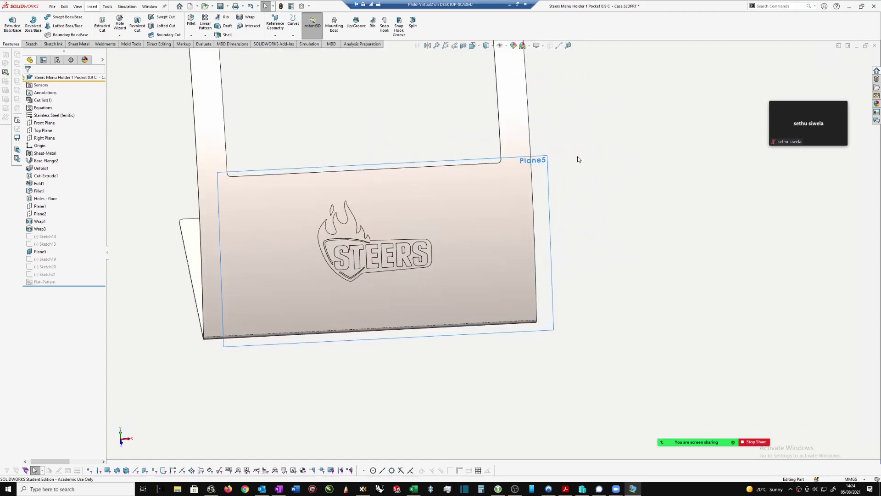
pyautogui.moveTo(588, 205)
pyautogui.mouseDown(button='middle')
pyautogui.moveTo(562, 191)
pyautogui.moveTo(581, 188)
pyautogui.mouseUp(button='middle')
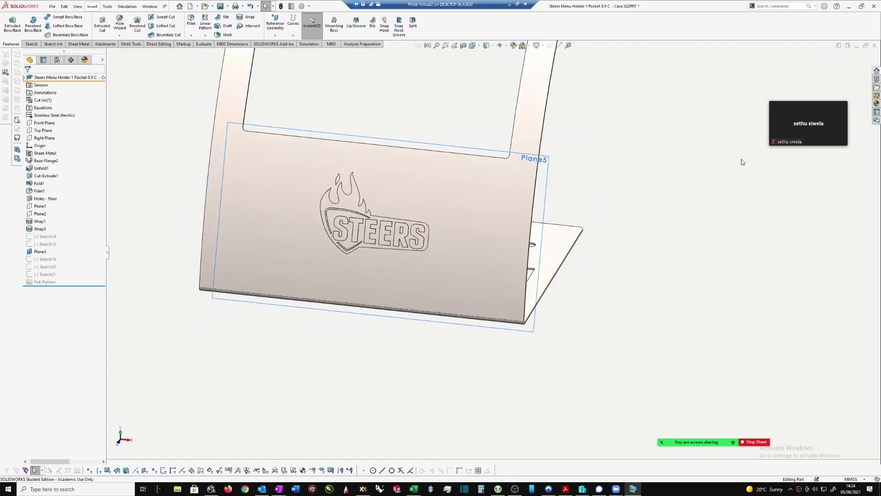
pyautogui.moveTo(813, 112)
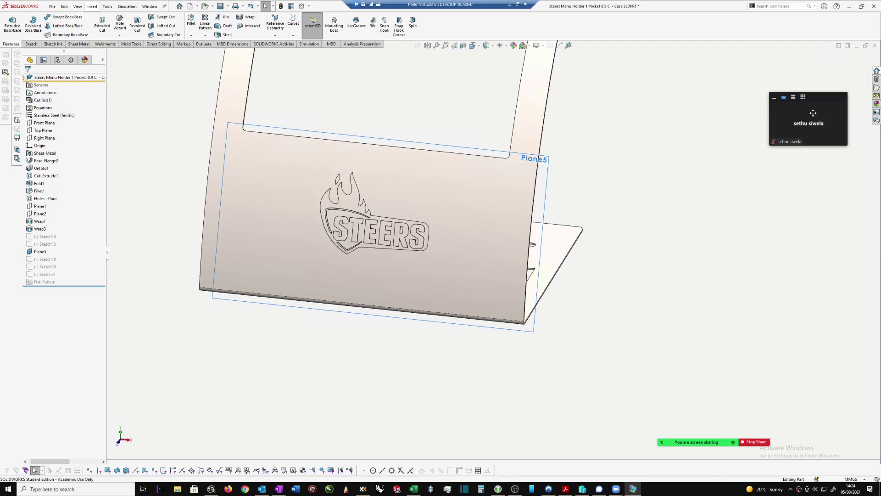
pyautogui.click(793, 97)
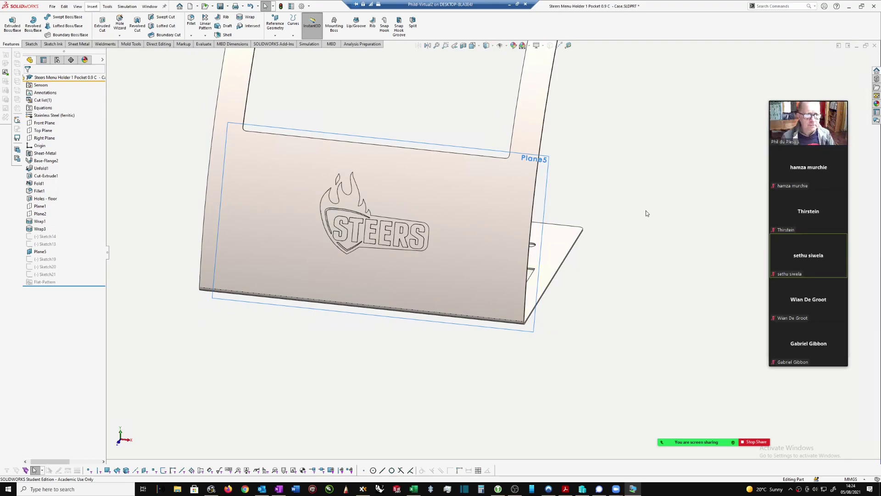
pyautogui.moveTo(574, 216); pyautogui.dragTo(564, 214, button='middle')
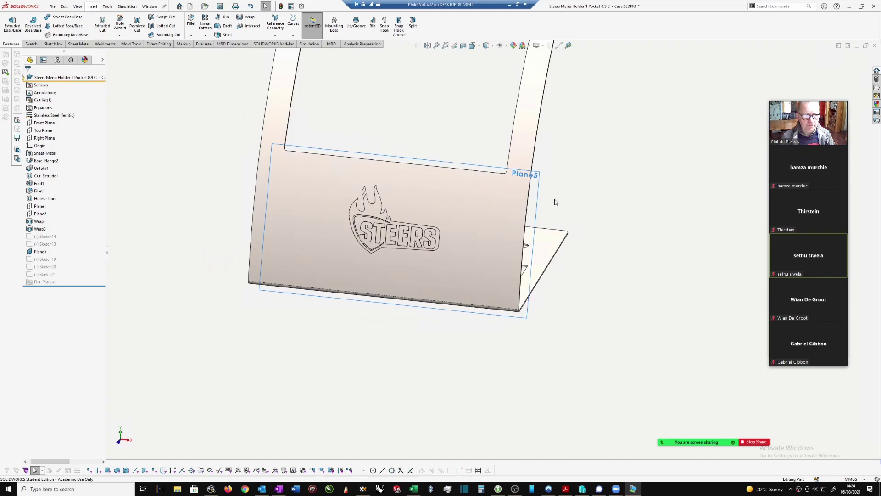
pyautogui.scroll(-1, 555, 200)
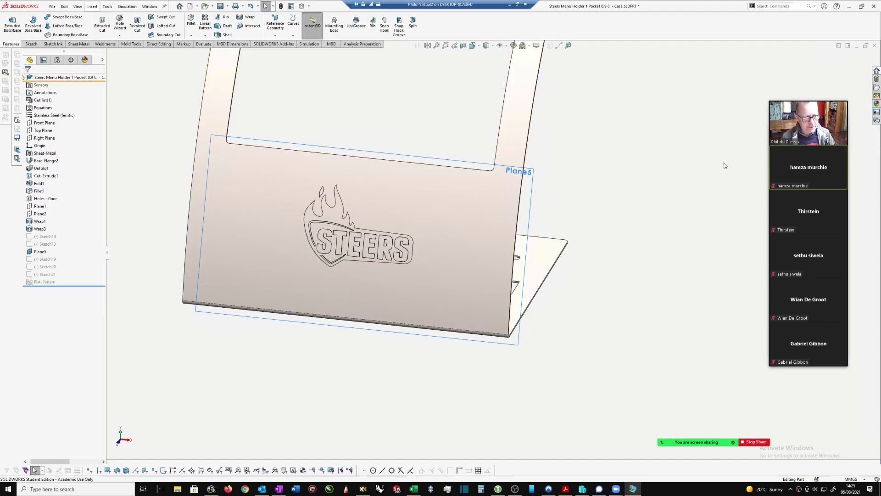
pyautogui.moveTo(793, 98)
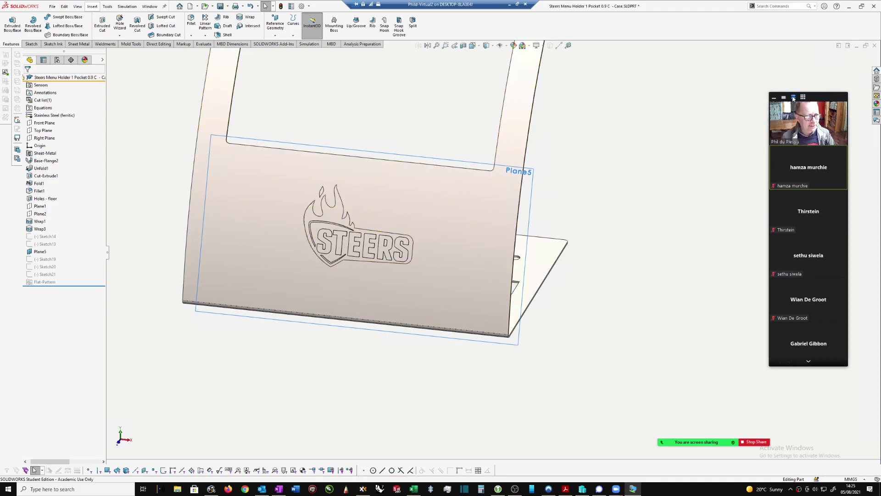
pyautogui.click(793, 98)
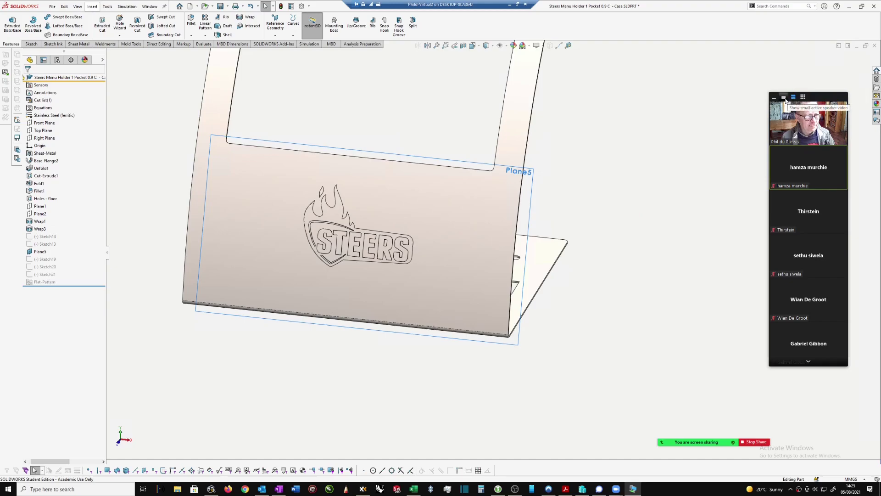
pyautogui.moveTo(534, 207); pyautogui.dragTo(572, 208, button='middle')
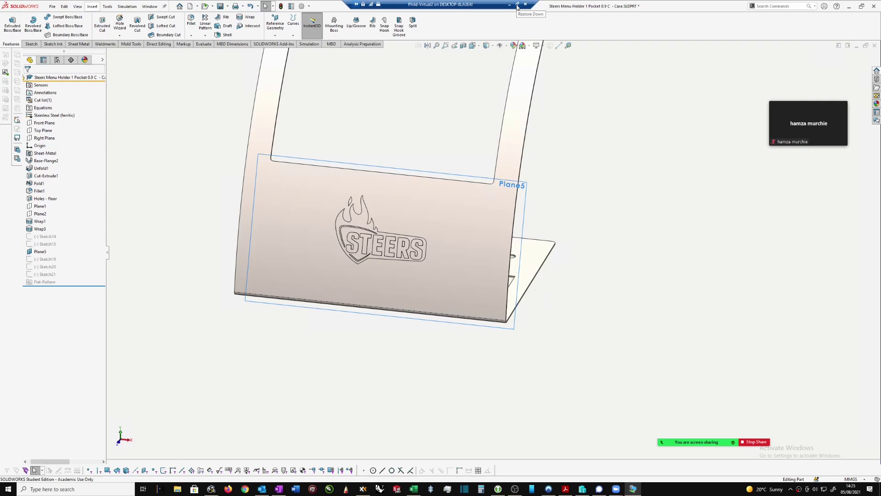
# - Unsuppress Sketch20, the flame and handle outline sketch
pyautogui.click(45, 275)
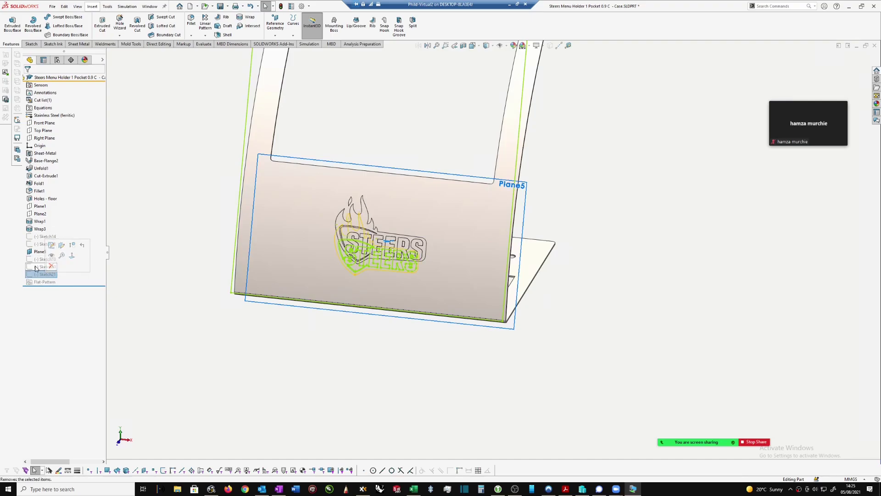
pyautogui.click(45, 267)
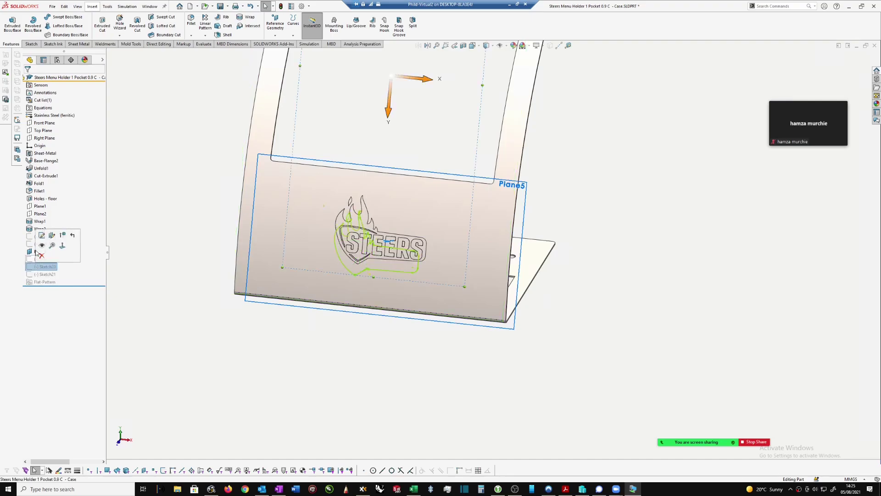
pyautogui.click(63, 237)
pyautogui.scroll(-2, 543, 237)
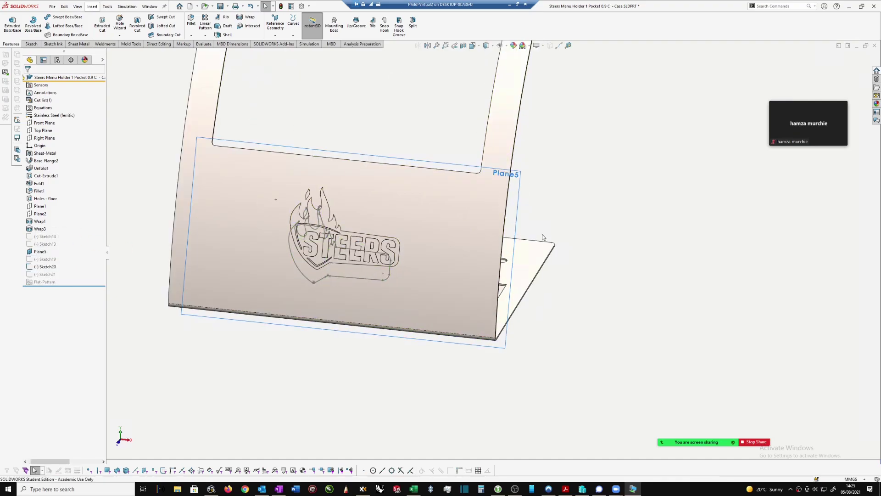
# - Suppress the Wrap1 and Wrap3 features together
pyautogui.click(41, 229)
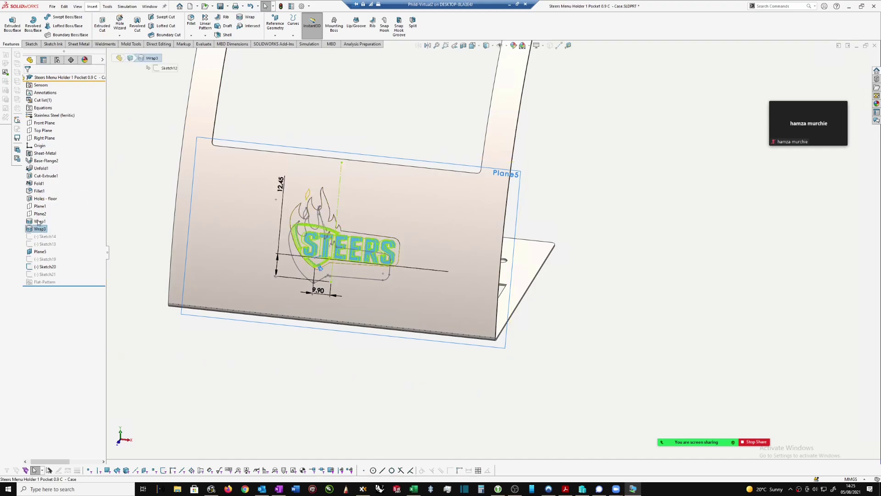
pyautogui.click(39, 221)
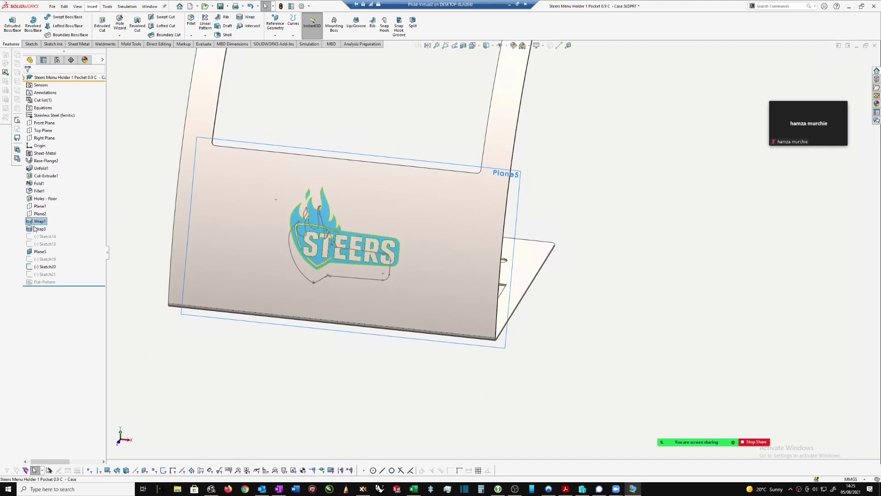
pyautogui.click(37, 229)
pyautogui.keyDown('ctrl'); pyautogui.click(37, 221); pyautogui.keyUp('ctrl')
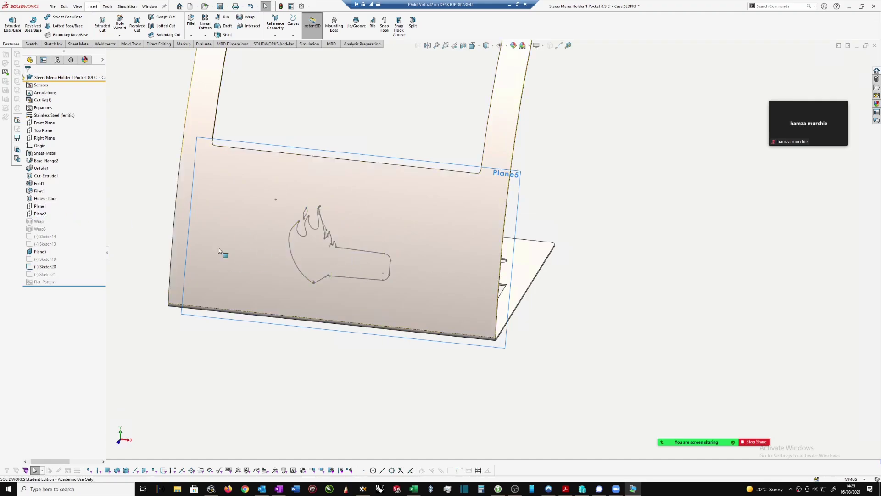
# - Open Sketch20, the flame and handle outline, for editing
pyautogui.click(46, 266)
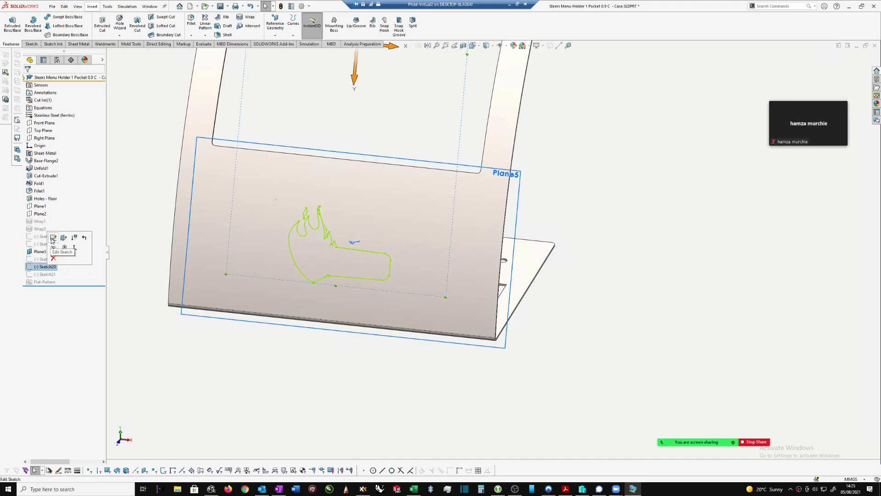
pyautogui.click(53, 238)
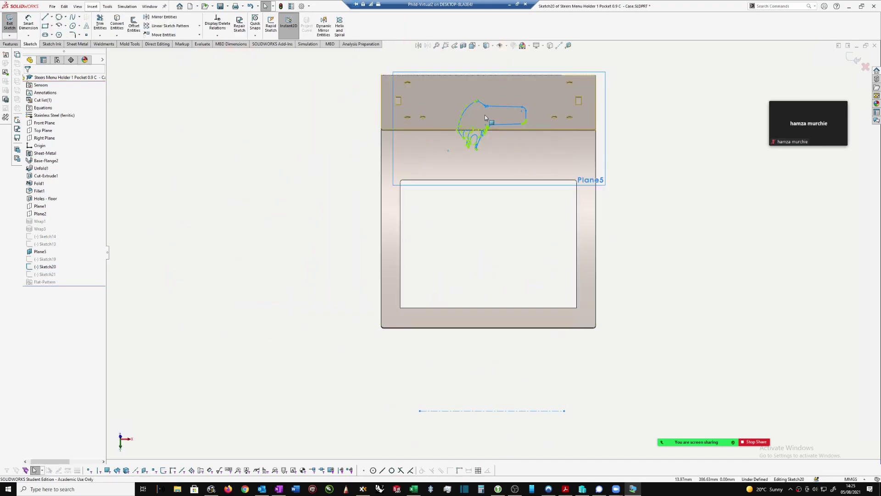
pyautogui.scroll(-5, 508, 126)
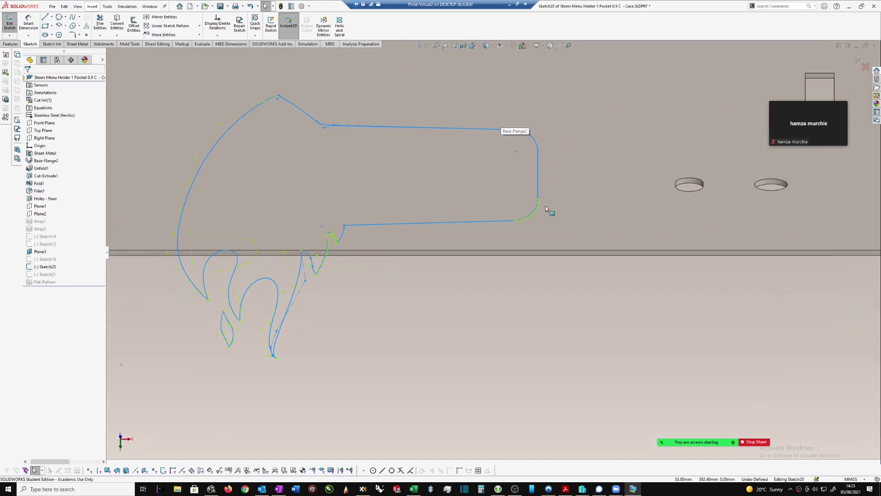
pyautogui.scroll(-1, 330, 232)
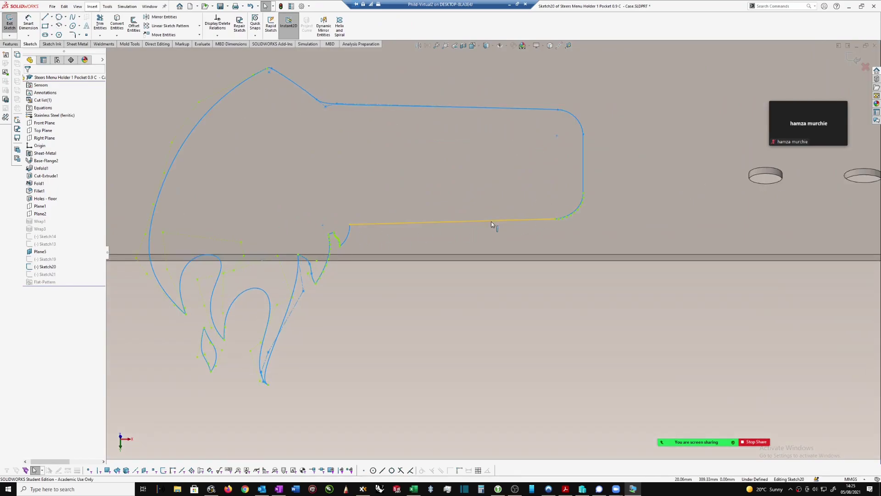
# - Examine the handle's lower line, vertical end line and the corner spline joining them in Sketch20
pyautogui.click(492, 224)
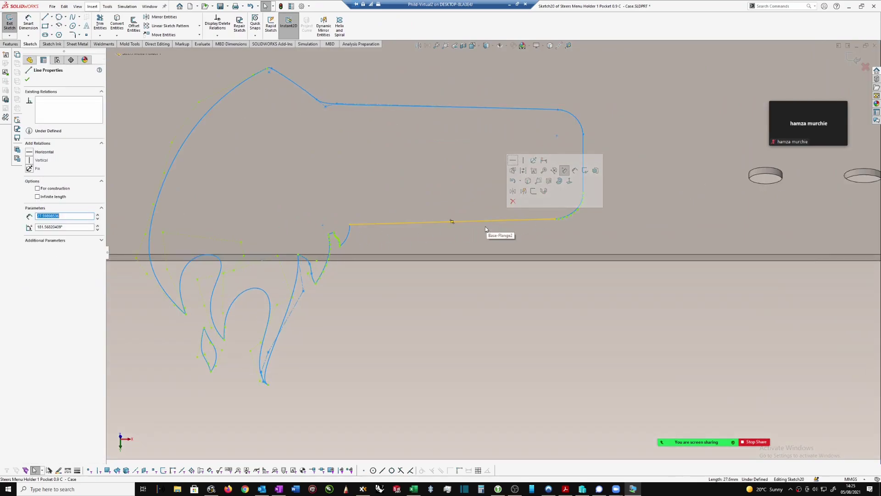
pyautogui.scroll(1, 513, 239)
pyautogui.click(568, 178)
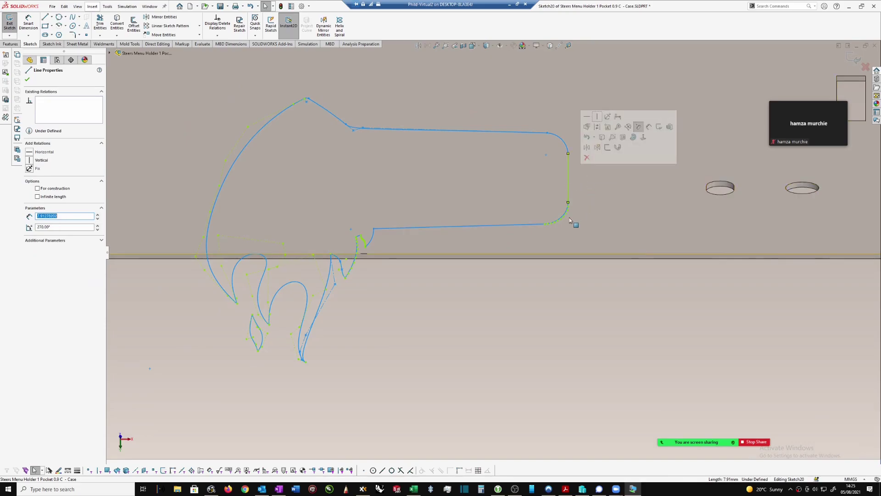
pyautogui.scroll(-2, 568, 211)
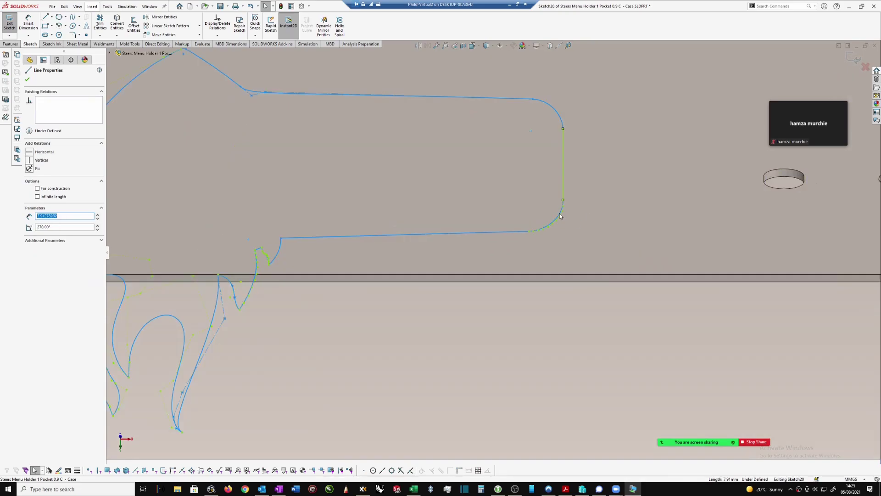
pyautogui.click(560, 216)
pyautogui.scroll(-1, 581, 209)
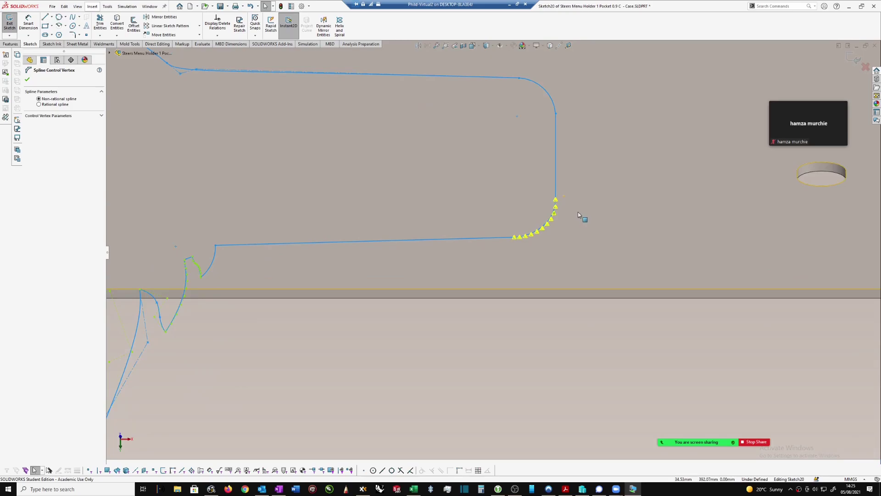
pyautogui.scroll(-2, 566, 211)
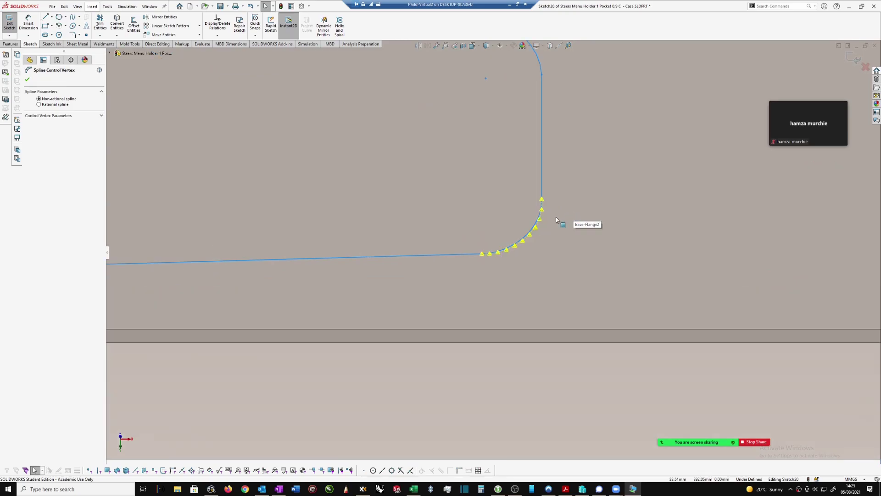
pyautogui.press('Escape')
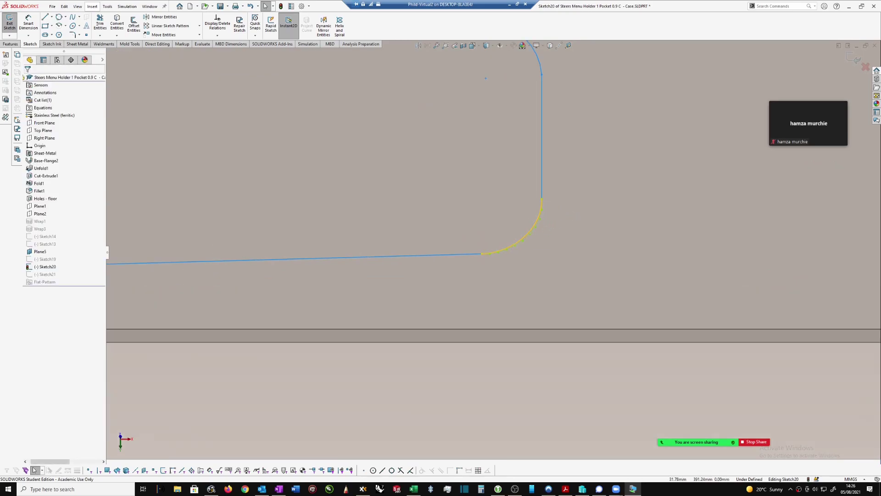
pyautogui.click(531, 230)
pyautogui.scroll(-2, 557, 238)
pyautogui.press('Escape')
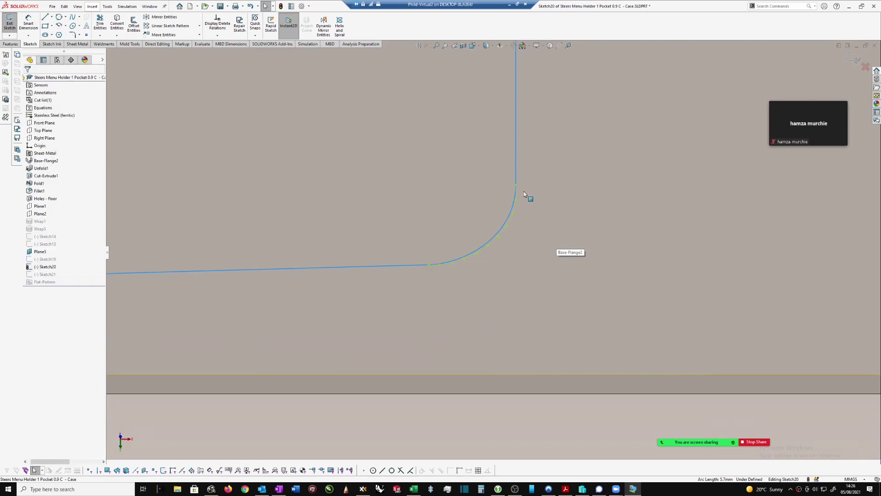
# - Try to trace the handle's rounded corner with a degree 3 B-spline style spline from the vertical end line to the lower line
pyautogui.click(79, 18)
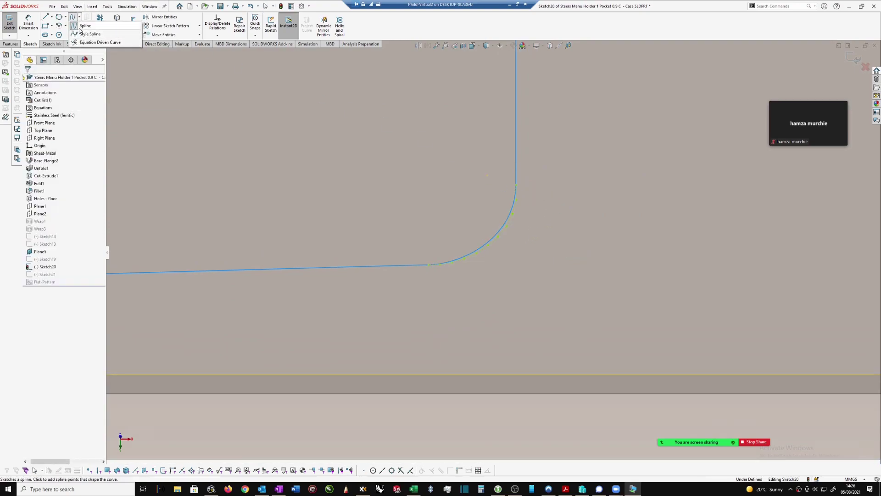
pyautogui.click(87, 34)
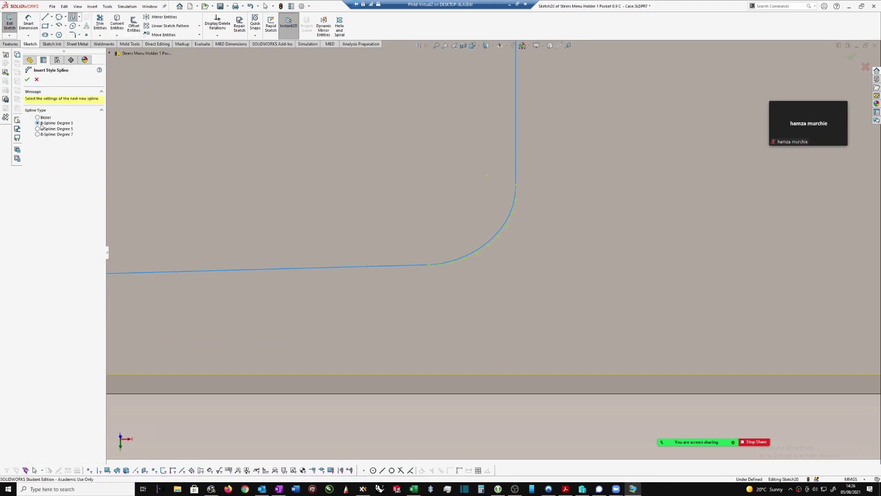
pyautogui.click(516, 186)
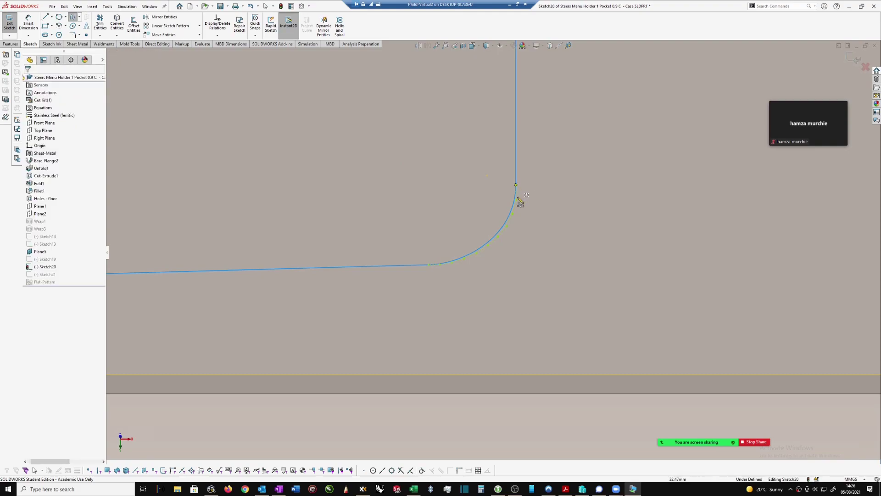
pyautogui.scroll(-2, 521, 224)
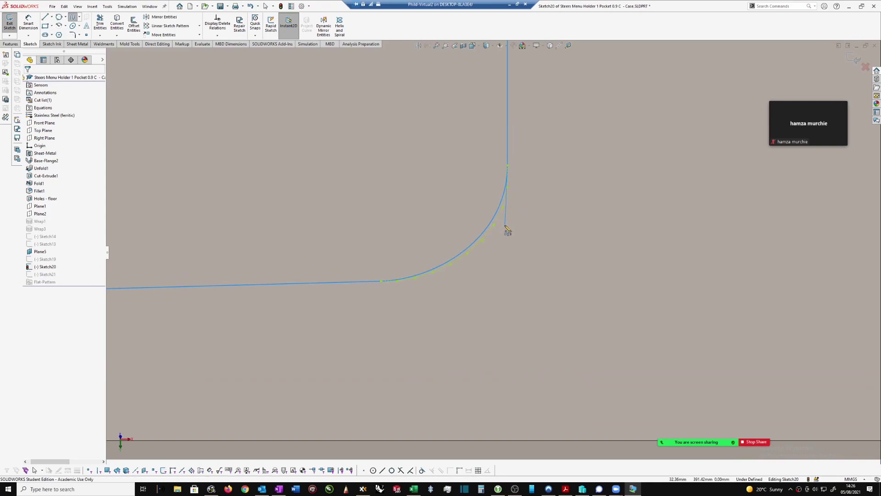
pyautogui.click(508, 227)
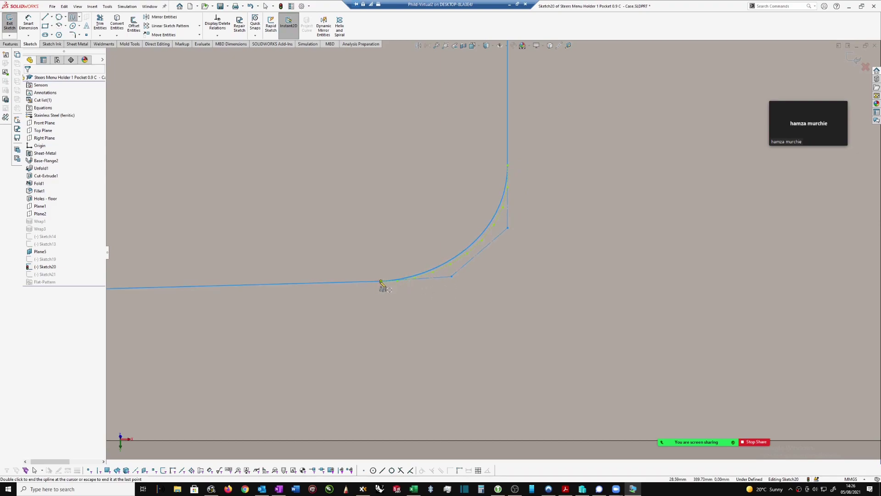
pyautogui.click(381, 281)
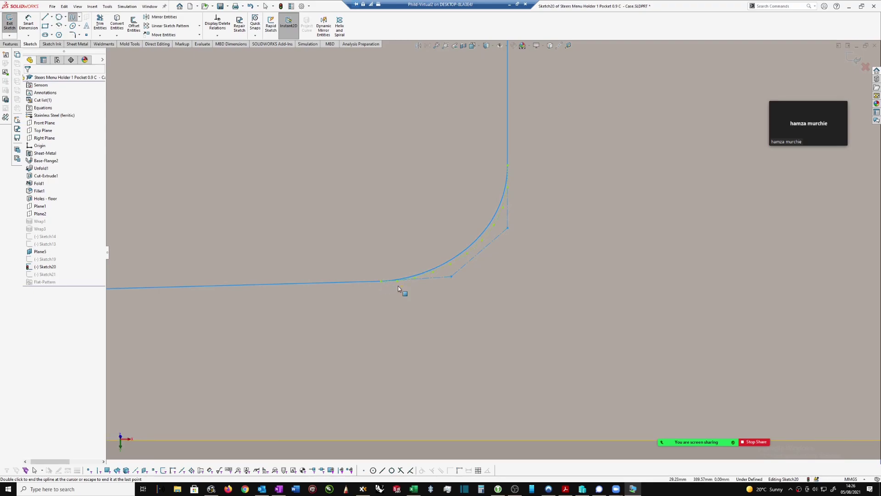
pyautogui.press('Escape')
# - Check the trial style spline's control vertex at the handle corner and remove the trial spline
pyautogui.scroll(-5, 519, 198)
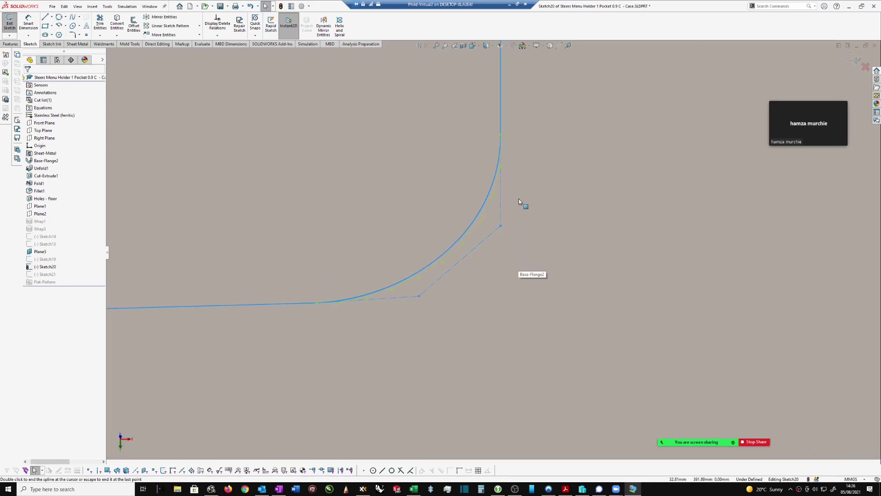
pyautogui.click(502, 228)
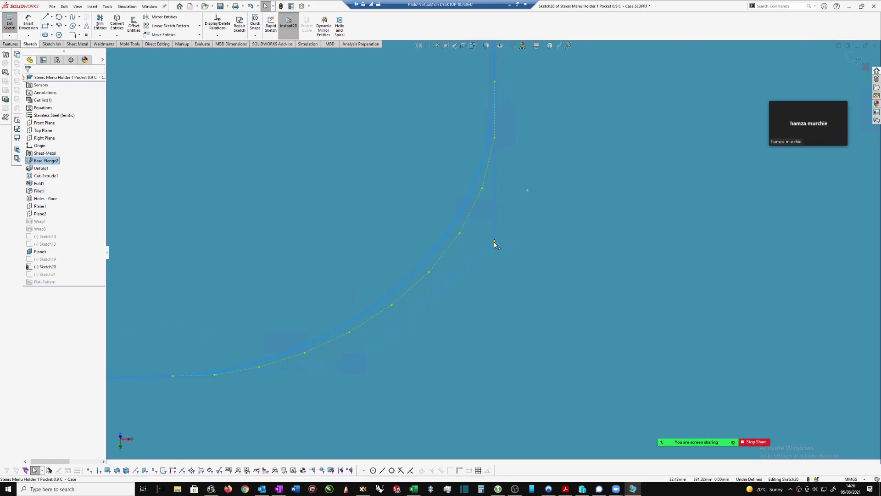
pyautogui.click(494, 242)
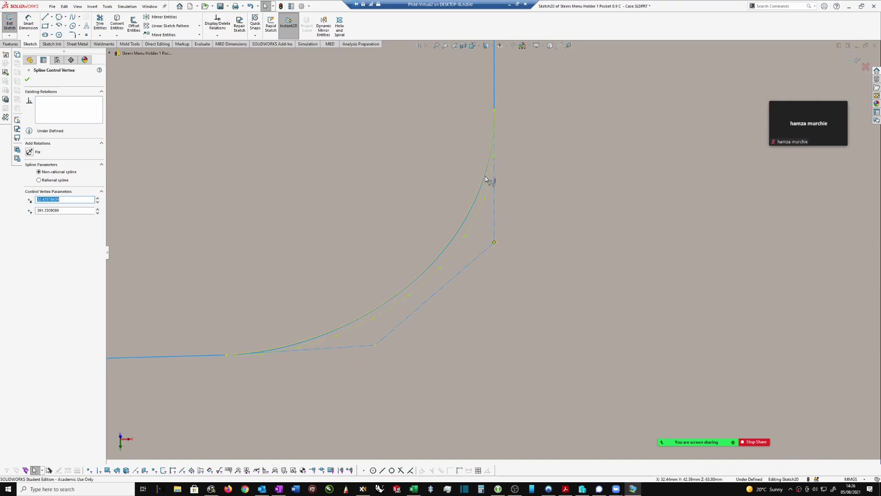
pyautogui.click(514, 186)
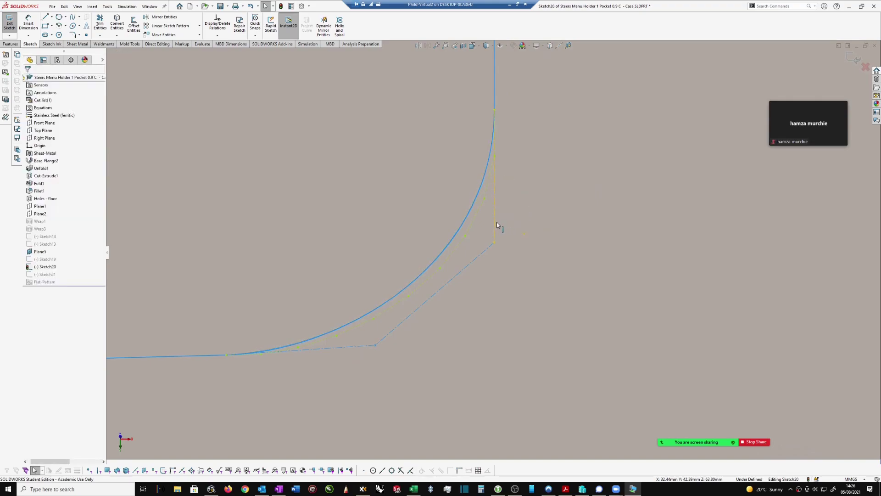
pyautogui.click(515, 222)
pyautogui.scroll(3, 513, 212)
pyautogui.scroll(-2, 507, 162)
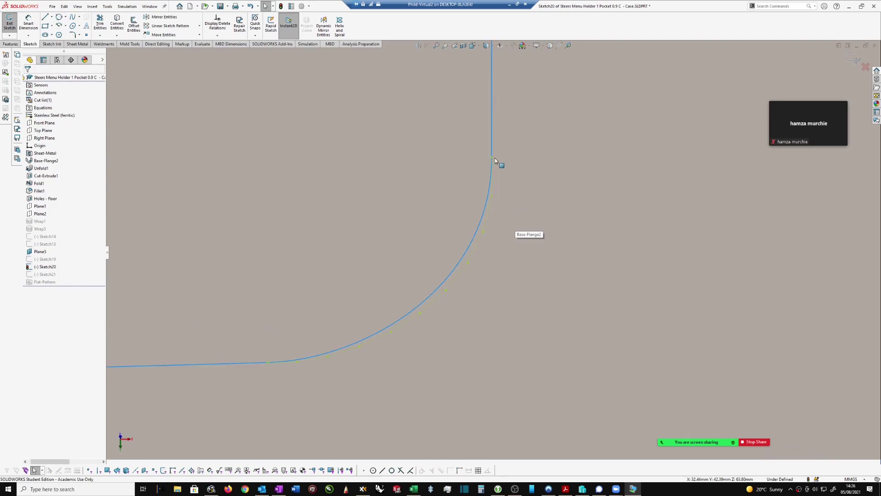
# - Make the original corner spline tangent to the handle's vertical end line and to its lower line
pyautogui.click(491, 172)
pyautogui.keyDown('ctrl'); pyautogui.click(491, 136); pyautogui.keyUp('ctrl')
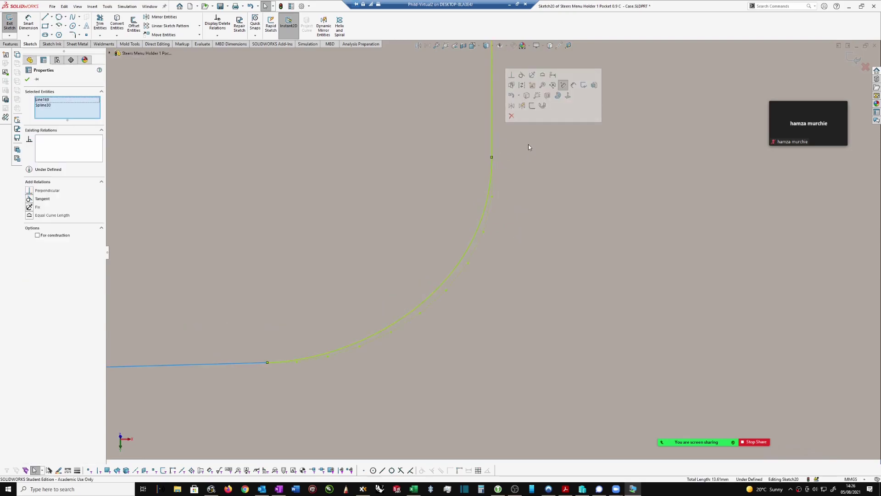
pyautogui.click(521, 76)
pyautogui.click(541, 174)
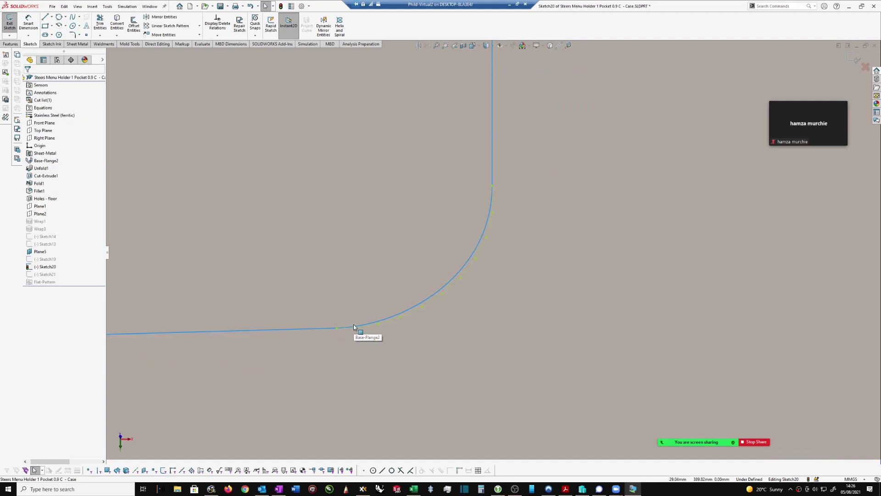
pyautogui.click(353, 326)
pyautogui.keyDown('ctrl'); pyautogui.click(311, 332); pyautogui.keyUp('ctrl')
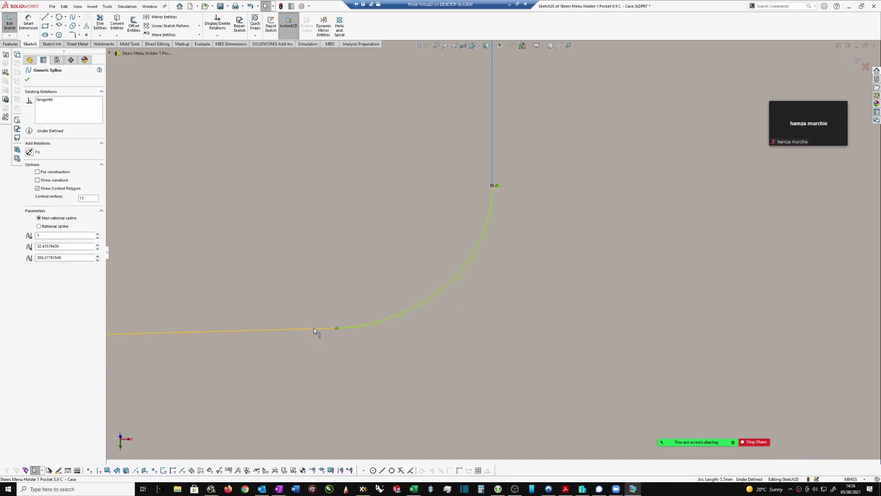
pyautogui.click(29, 199)
pyautogui.press('Escape')
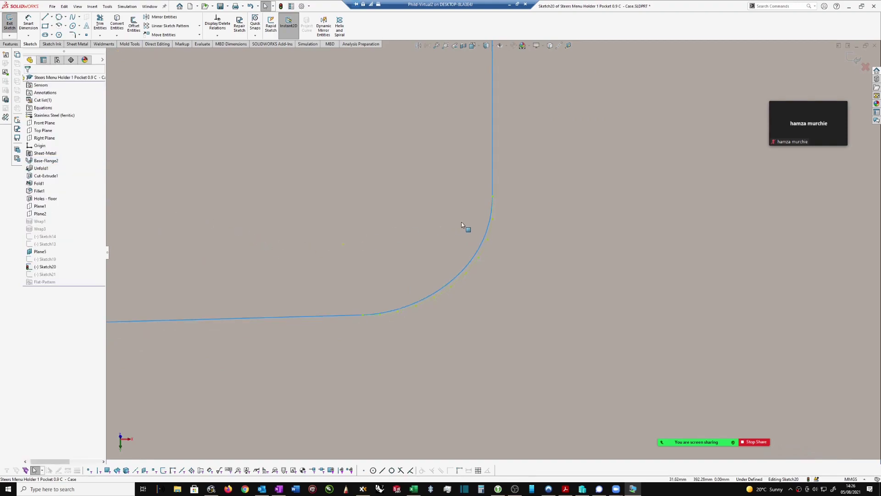
# - Try to move the point where the small flame's wavy spline meets the adjoining curve, and undo the move
pyautogui.scroll(8, 464, 228)
pyautogui.scroll(-10, 358, 277)
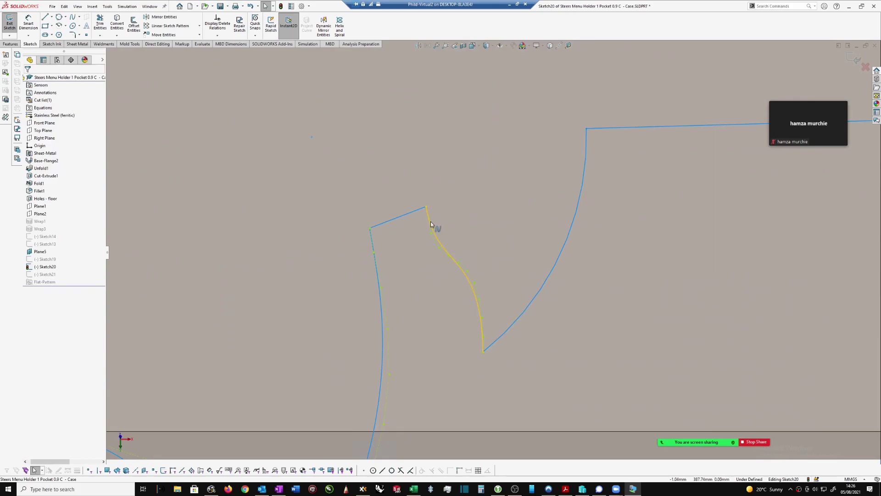
pyautogui.scroll(-3, 493, 349)
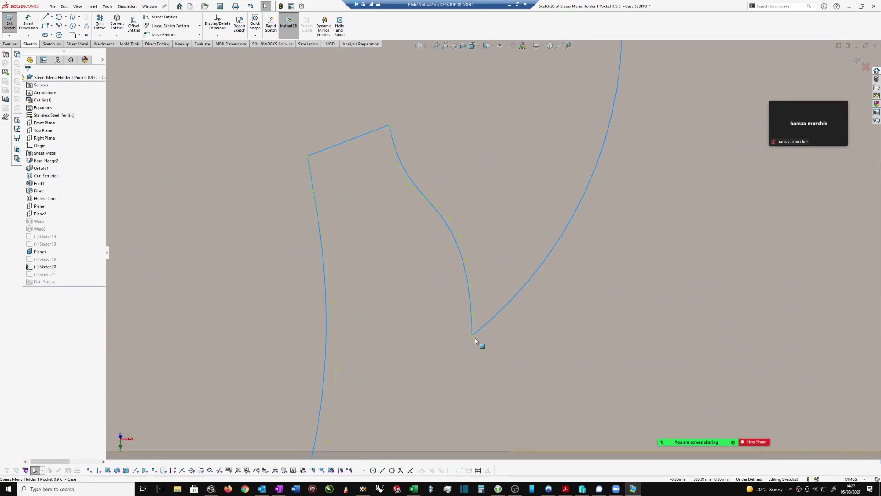
pyautogui.moveTo(472, 336); pyautogui.dragTo(463, 342)
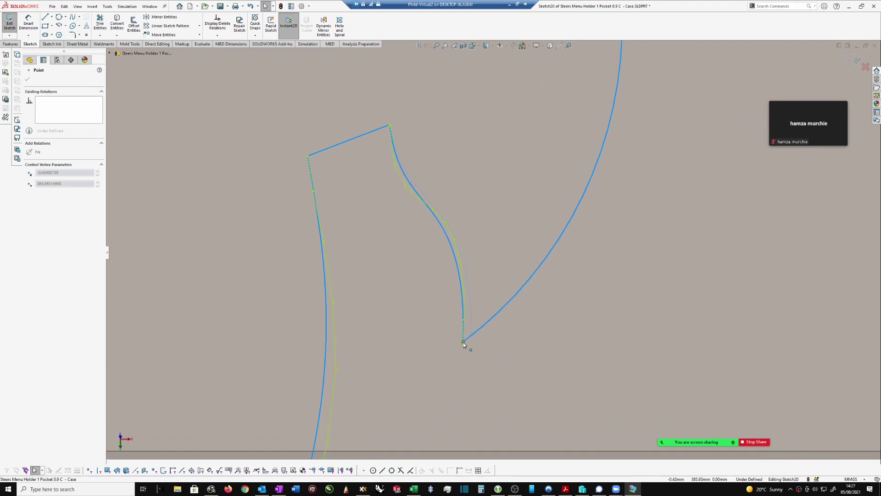
pyautogui.hotkey('ctrl', 'z')
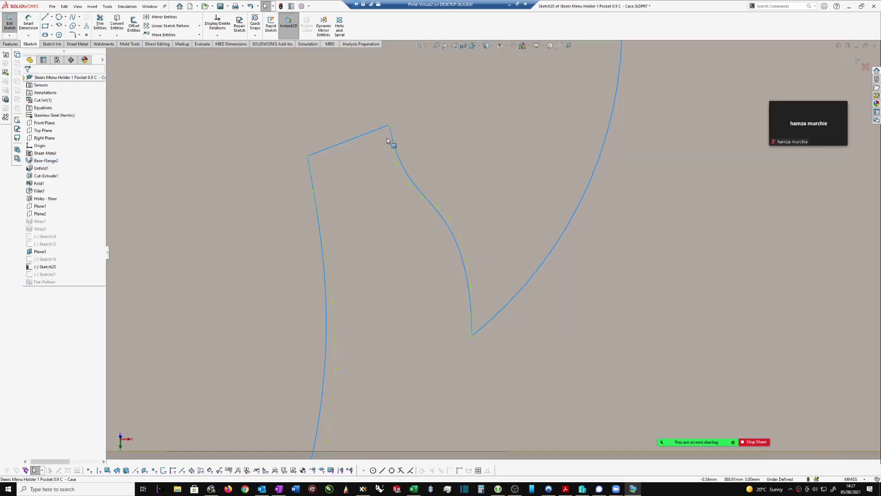
# - Delete the short line closing the small flame and redraw it, about 0.8 mm long, between the two open spline endpoints
pyautogui.click(352, 139)
pyautogui.press('Delete')
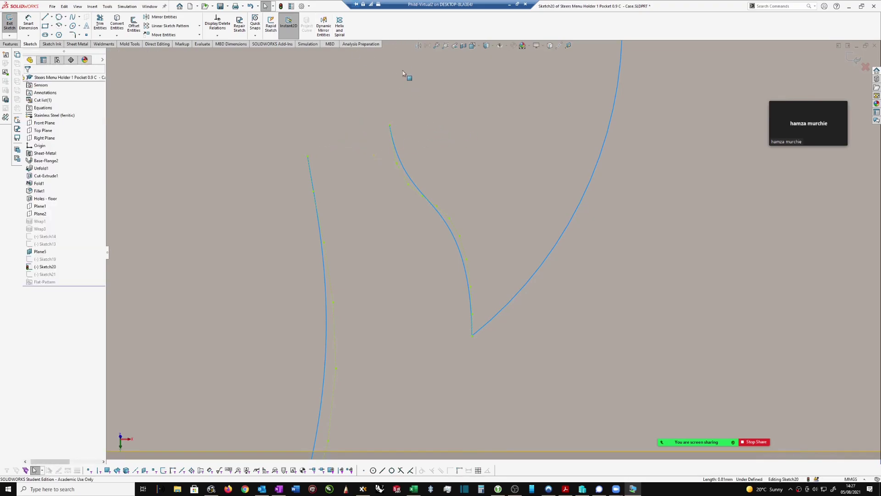
pyautogui.moveTo(419, 102); pyautogui.dragTo(433, 100, button='right')
pyautogui.press('s')
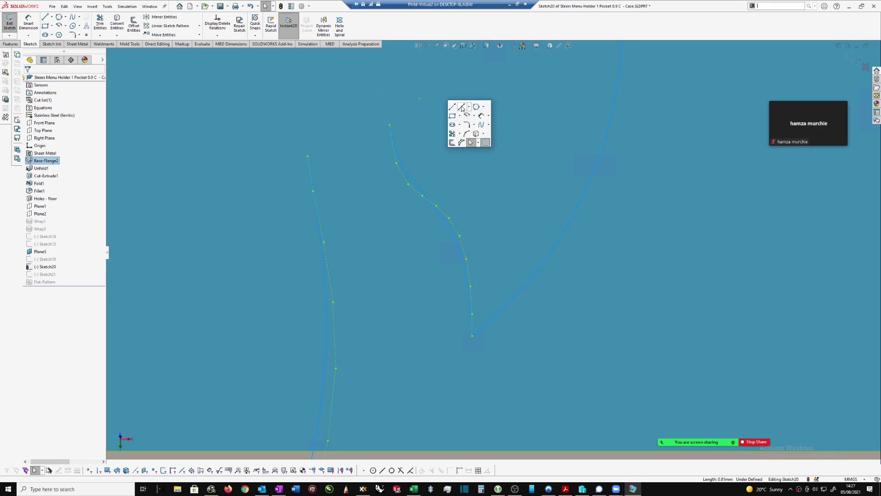
pyautogui.click(461, 107)
pyautogui.click(307, 156)
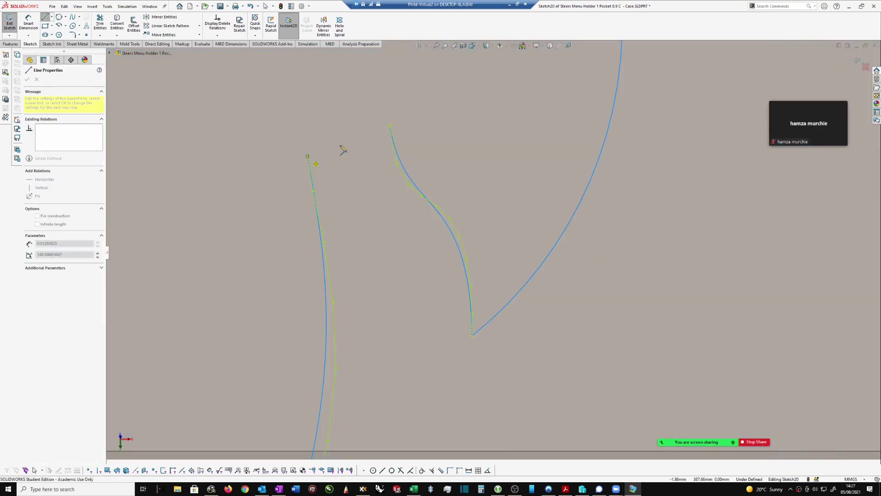
pyautogui.click(390, 125)
pyautogui.press('s')
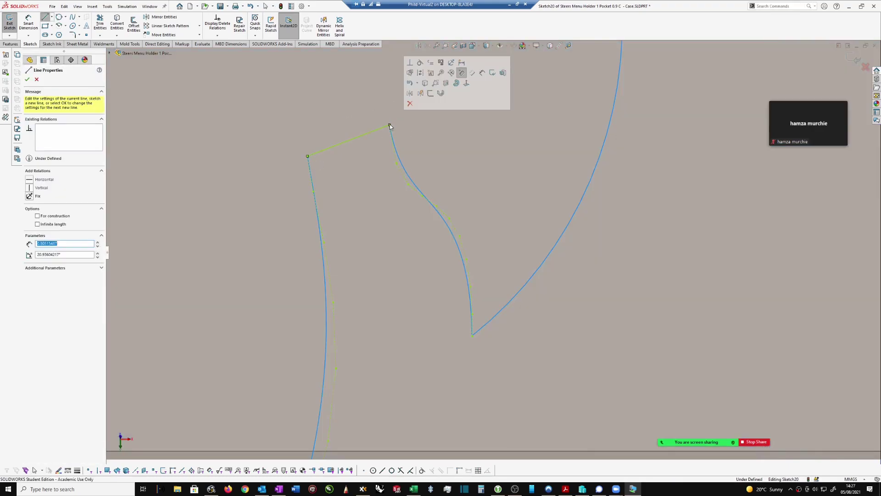
pyautogui.scroll(5, 415, 137)
pyautogui.scroll(5, 421, 162)
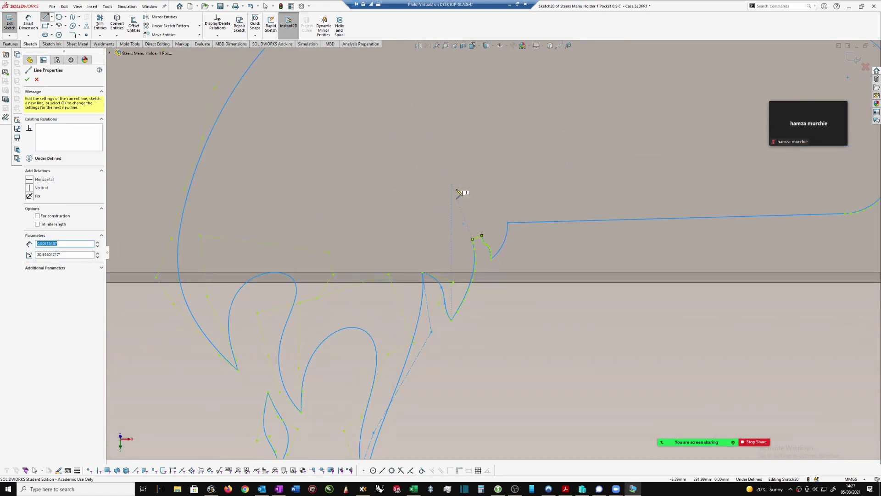
# - Make the small arc at the outline's upper peak tangent to the adjoining arc that runs down towards the handle
pyautogui.scroll(-10, 459, 142)
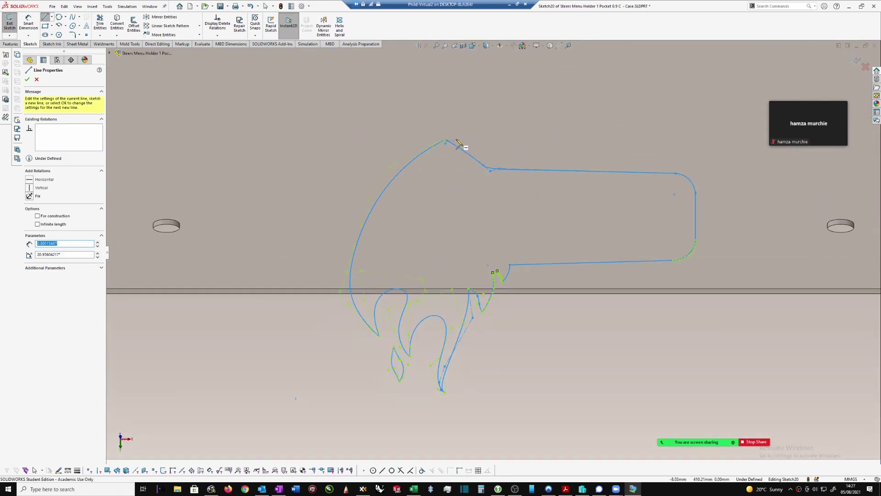
pyautogui.press('Escape')
pyautogui.scroll(-3, 436, 225)
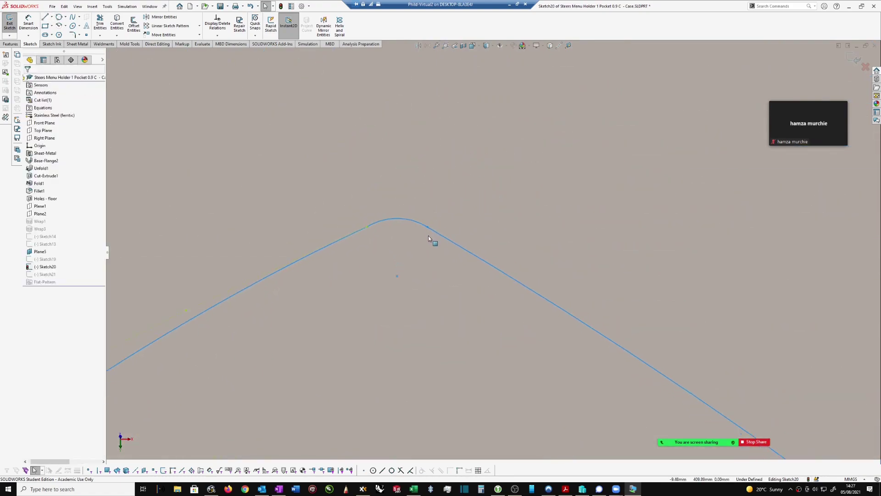
pyautogui.click(431, 230)
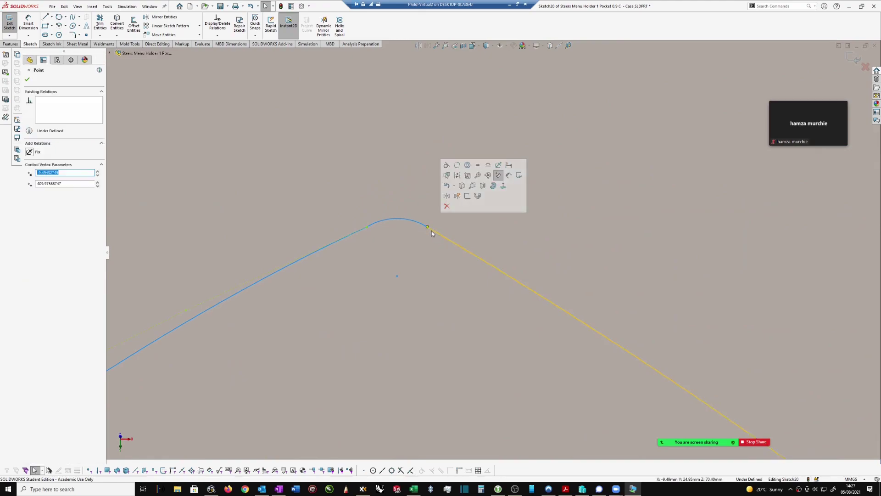
pyautogui.click(419, 224)
pyautogui.moveTo(459, 177)
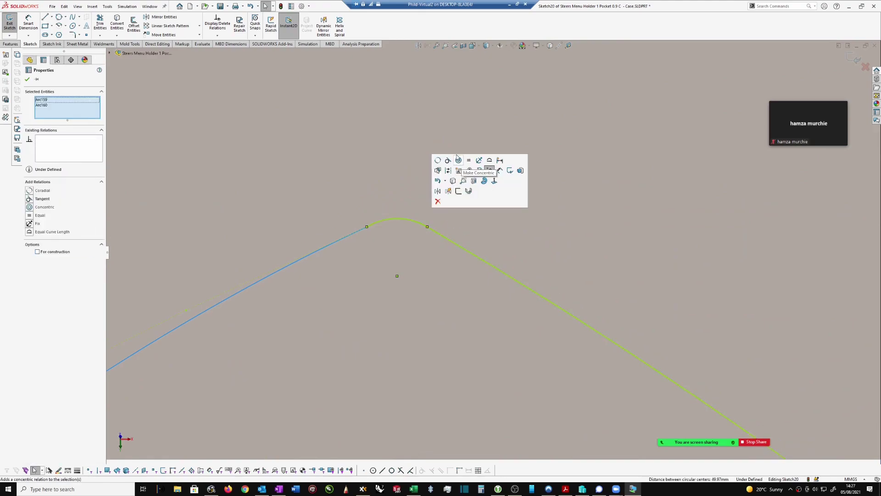
pyautogui.click(447, 163)
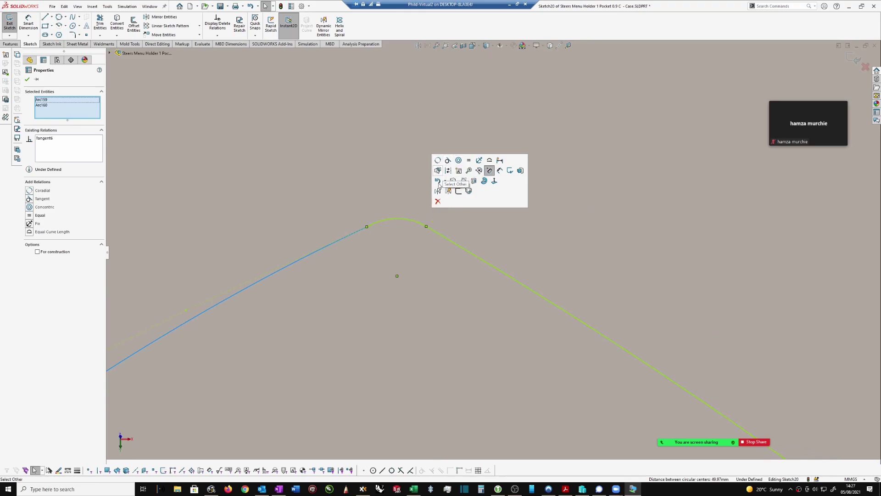
# - Make the small peak arc tangent to the long curved spline on the outline's other side
pyautogui.click(379, 226)
pyautogui.click(378, 225)
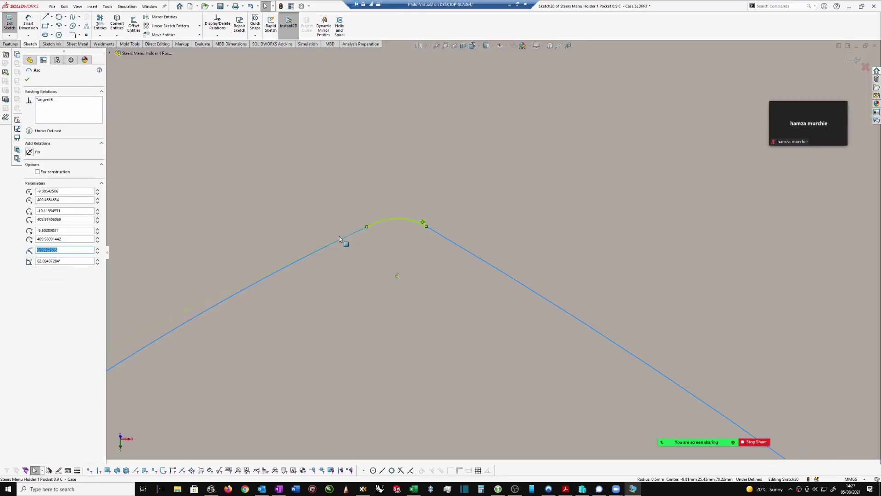
pyautogui.keyDown('ctrl'); pyautogui.click(342, 239); pyautogui.keyUp('ctrl')
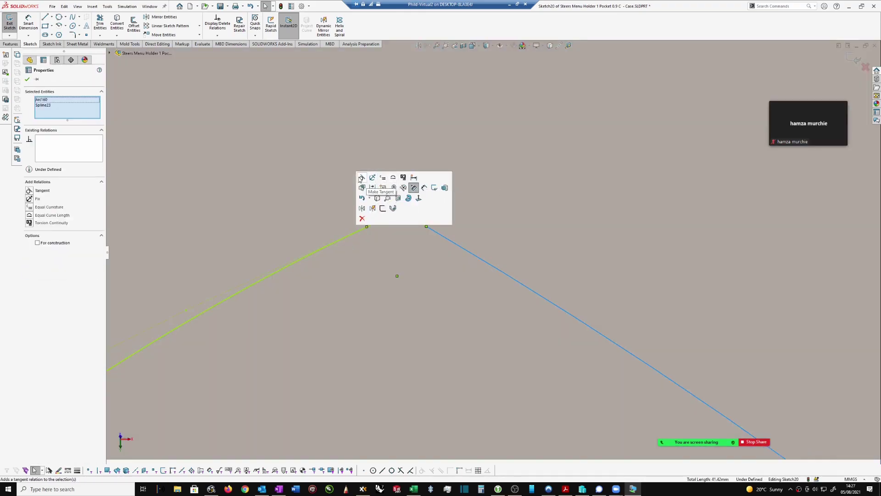
pyautogui.scroll(6, 452, 183)
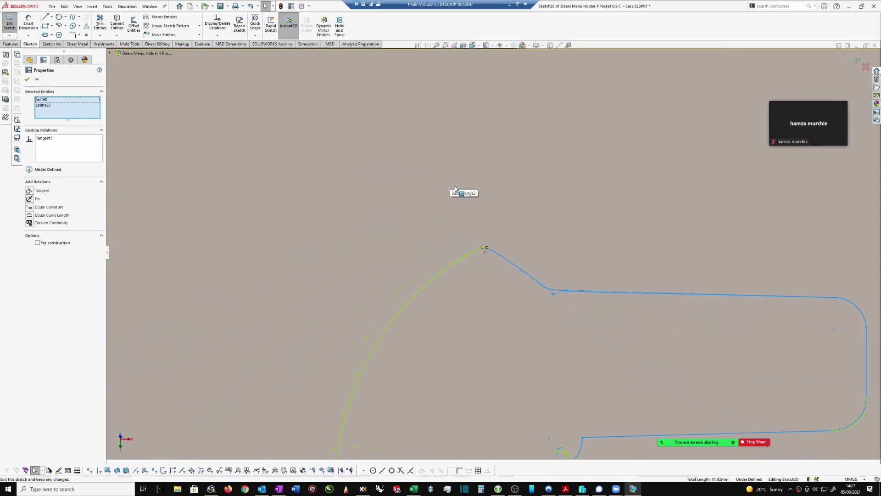
pyautogui.scroll(-3, 532, 364)
pyautogui.click(528, 366)
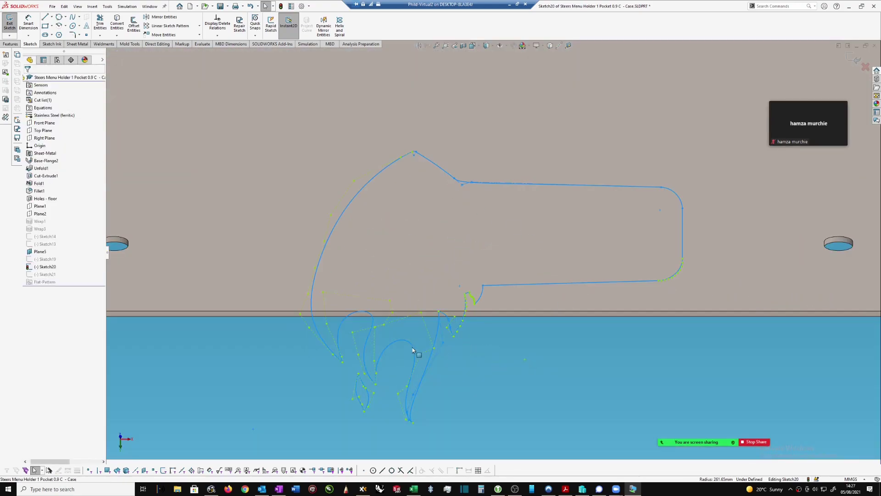
# - Draw a straight line, about 2 mm long, between the two endpoints of the small flame's wavy spline
pyautogui.scroll(-2, 441, 355)
pyautogui.scroll(-1, 487, 294)
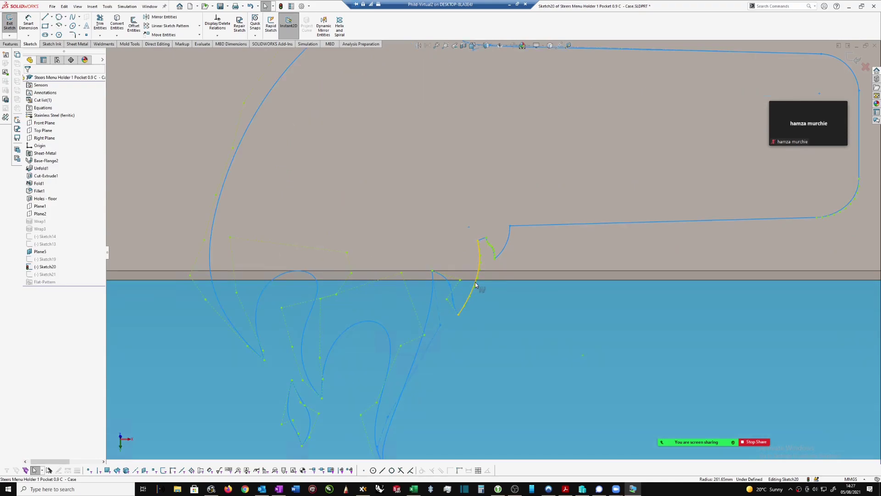
pyautogui.scroll(-3, 491, 248)
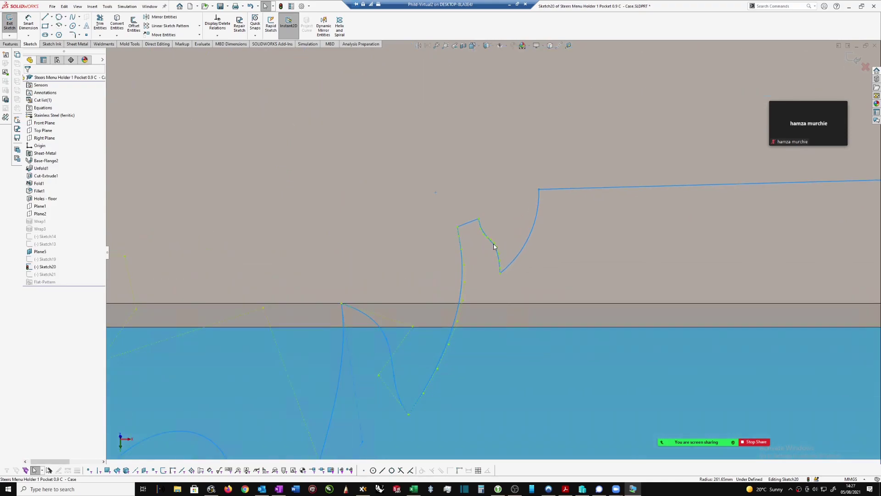
pyautogui.scroll(-1, 471, 221)
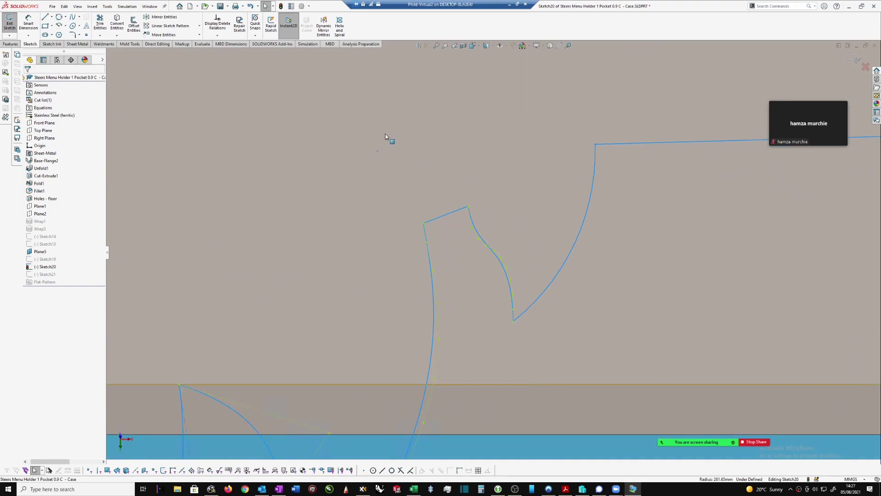
pyautogui.click(47, 19)
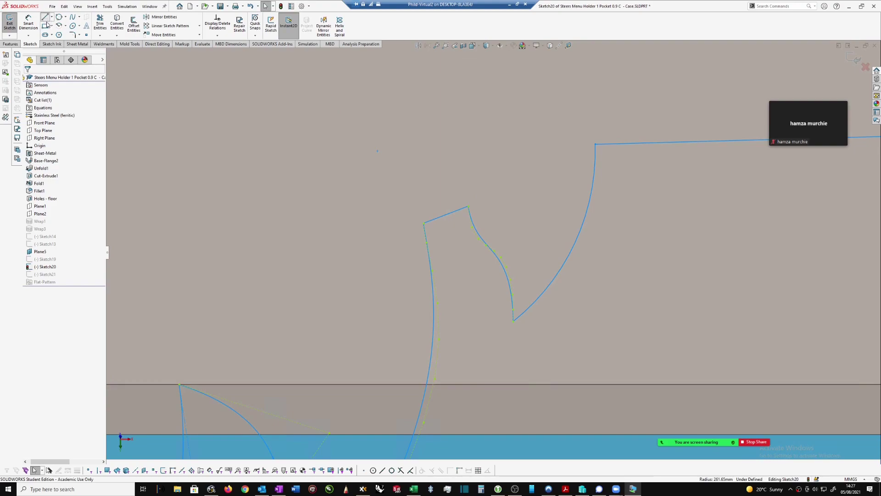
pyautogui.click(468, 206)
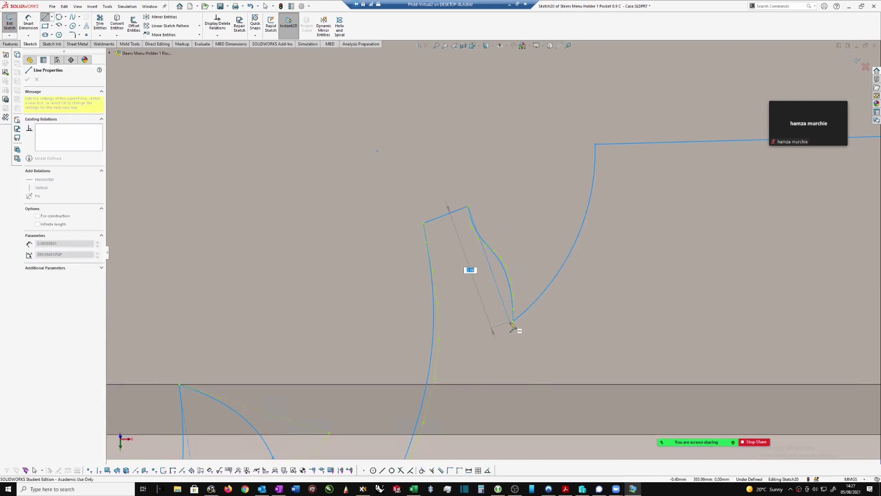
pyautogui.click(513, 321)
pyautogui.press('Escape')
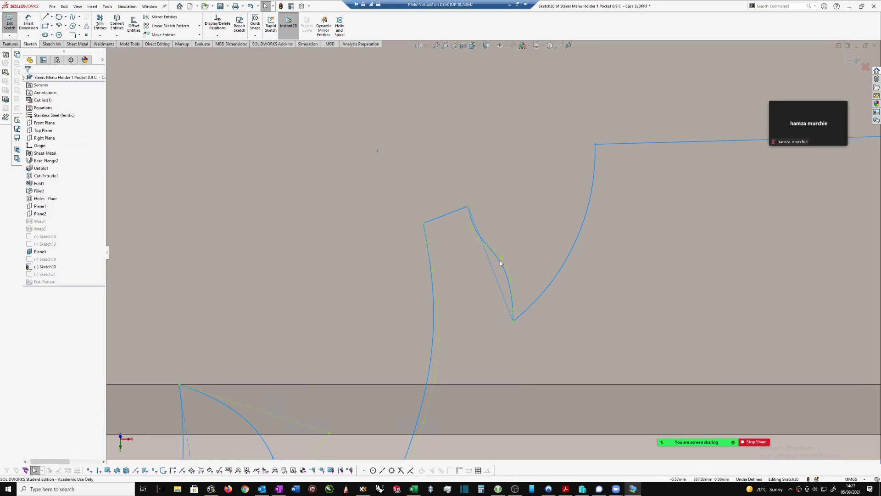
# - Delete the small flame's wavy spline beside the new straight line
pyautogui.click(504, 263)
pyautogui.scroll(-5, 500, 261)
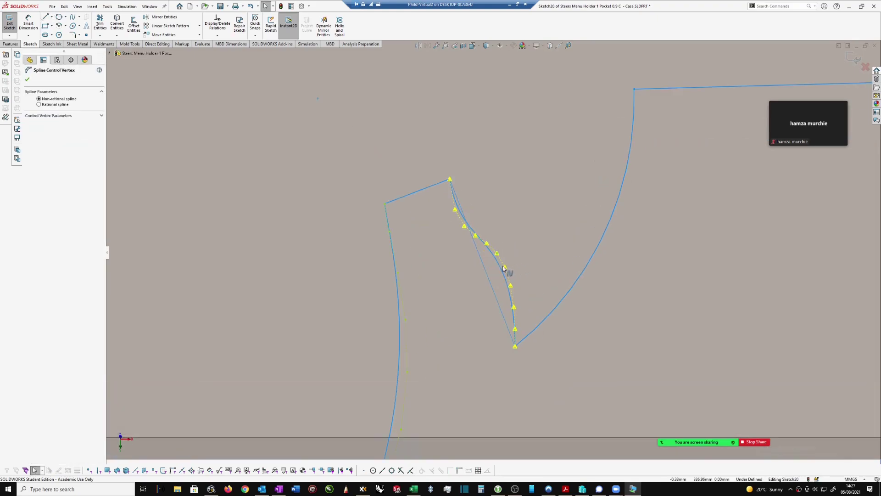
pyautogui.press('Escape')
pyautogui.click(497, 262)
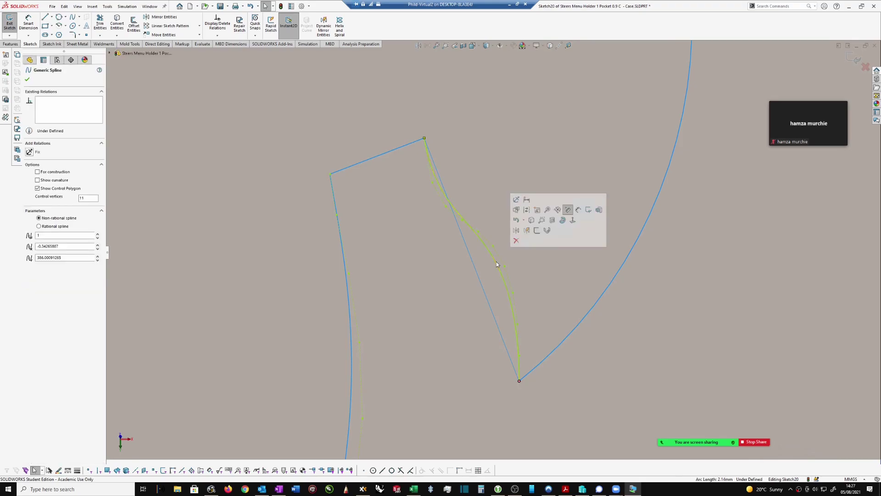
pyautogui.press('Escape')
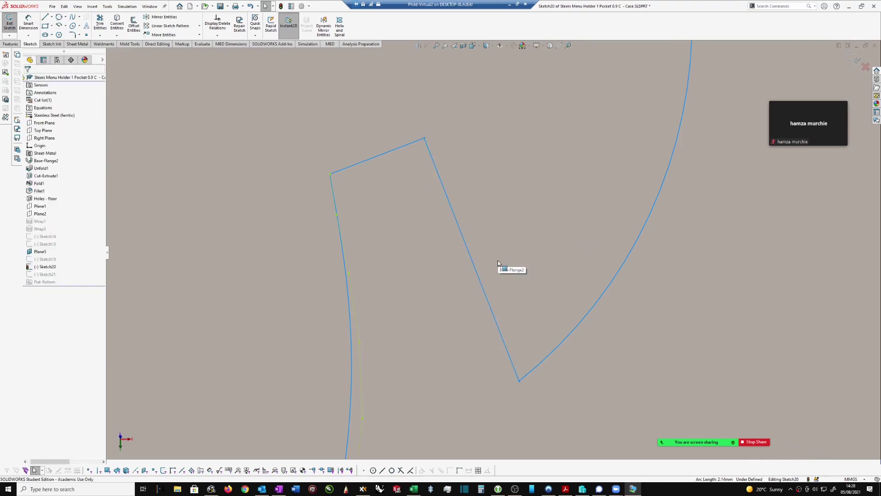
# - Delete the curved spline running from the short flame-top line down to the neighbouring flame's tip
pyautogui.scroll(4, 475, 249)
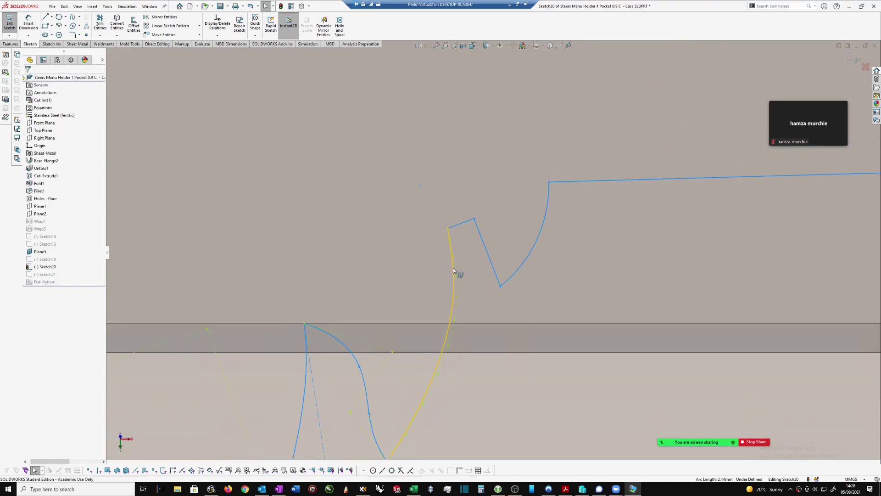
pyautogui.click(453, 268)
pyautogui.press('Escape')
pyautogui.scroll(3, 470, 258)
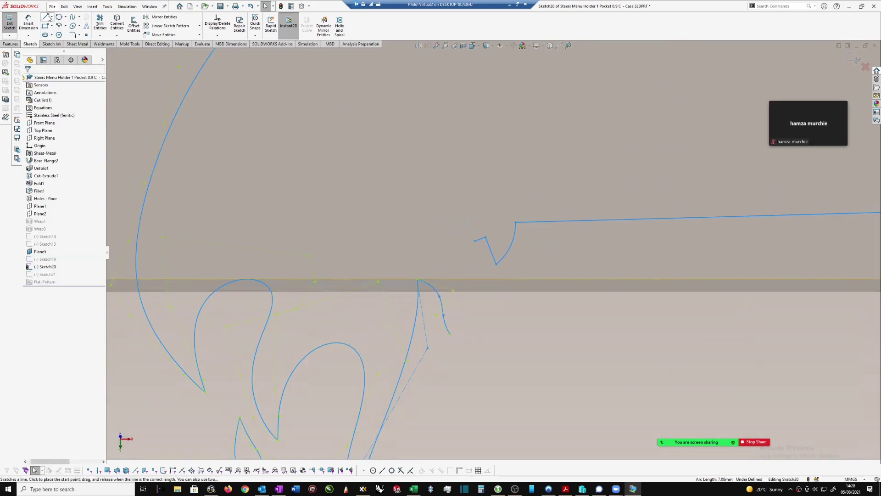
# - Close the gap with a straight line from the short flame-top line's open end to the neighbouring flame's lower tip
pyautogui.click(474, 241)
pyautogui.moveTo(475, 331); pyautogui.dragTo(509, 336, button='right')
pyautogui.click(521, 342)
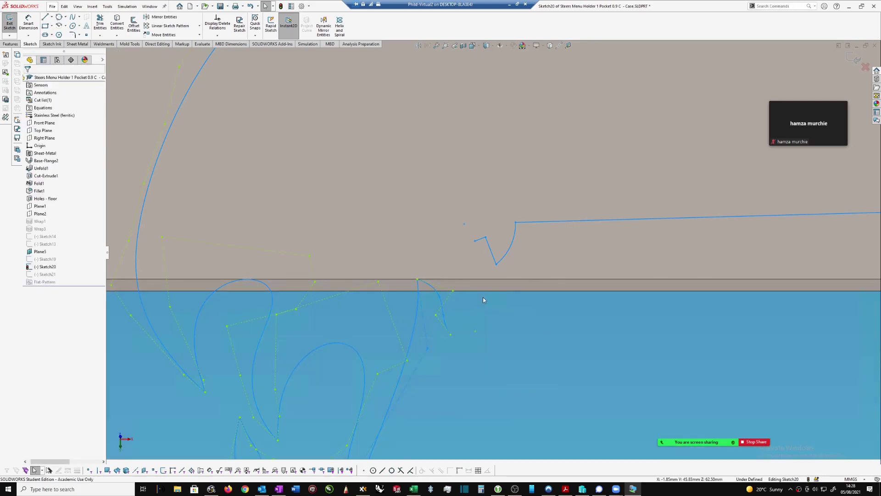
pyautogui.click(474, 241)
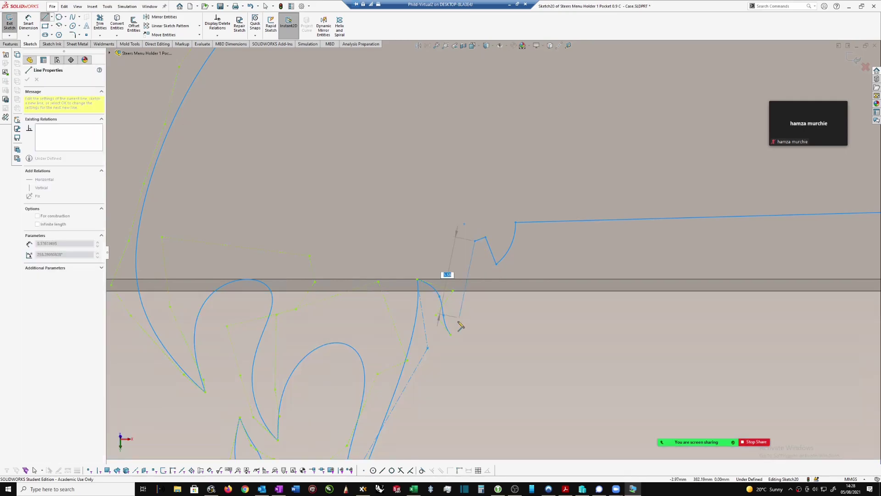
pyautogui.click(451, 334)
pyautogui.press('Escape')
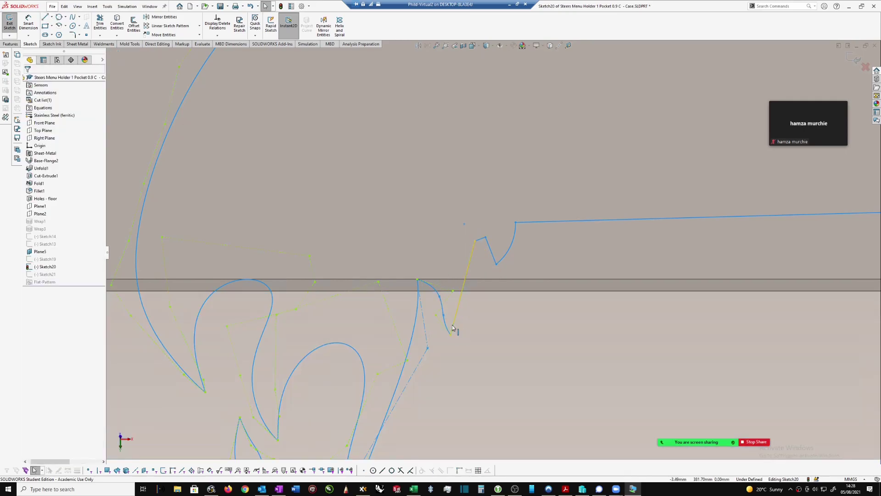
# - Delete the spline rounding the handle's lower corner between the vertical end line and the lower line
pyautogui.scroll(5, 455, 323)
pyautogui.scroll(-3, 457, 298)
pyautogui.scroll(5, 419, 261)
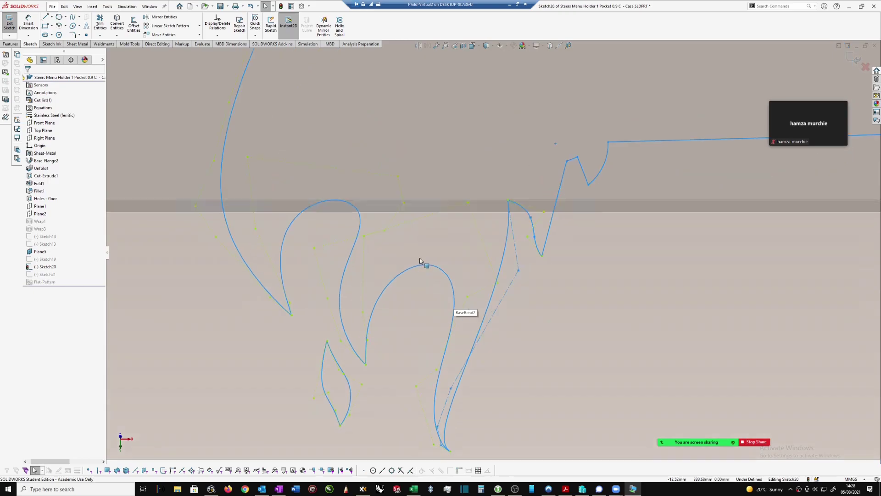
pyautogui.scroll(-5, 651, 197)
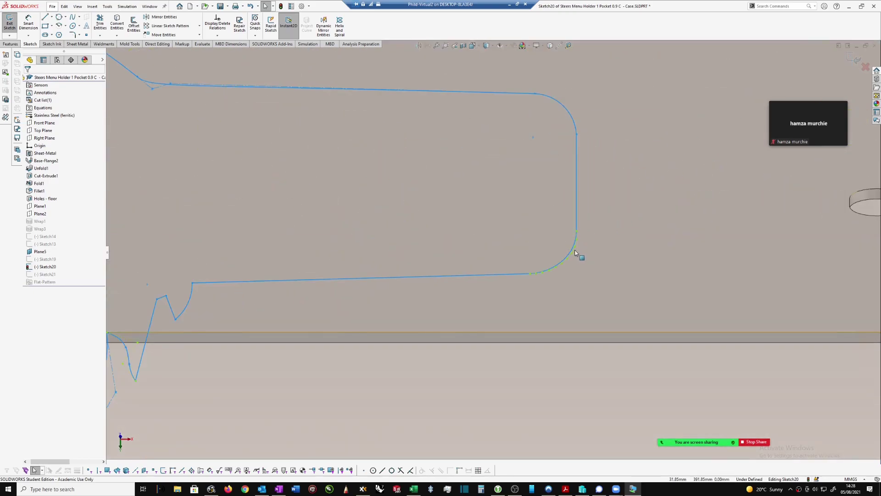
pyautogui.scroll(-4, 574, 251)
pyautogui.click(539, 255)
pyautogui.press('Delete')
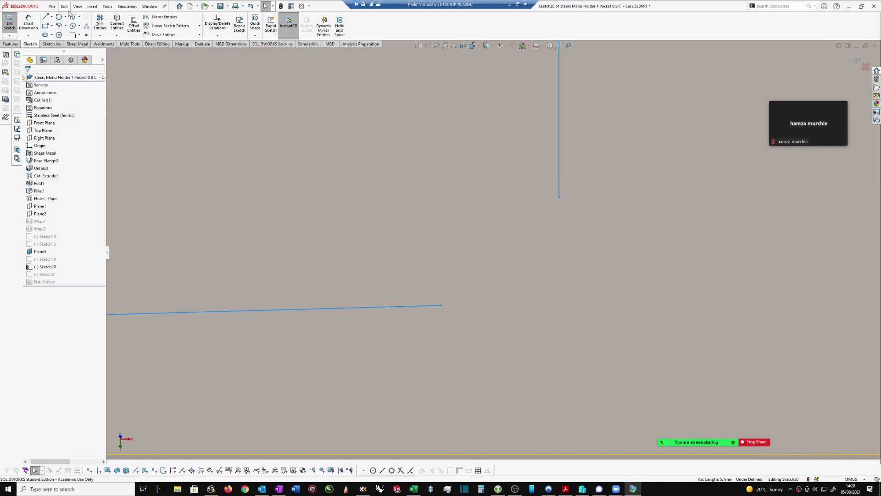
# - Draw a four-vertex style spline around the handle's lower corner, from the vertical end line's endpoint to the lower line's endpoint
pyautogui.click(72, 17)
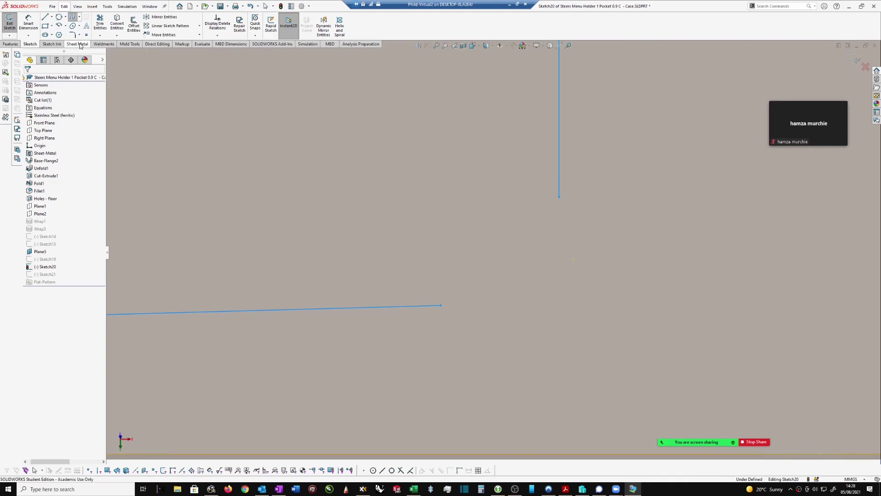
pyautogui.click(79, 17)
pyautogui.click(90, 34)
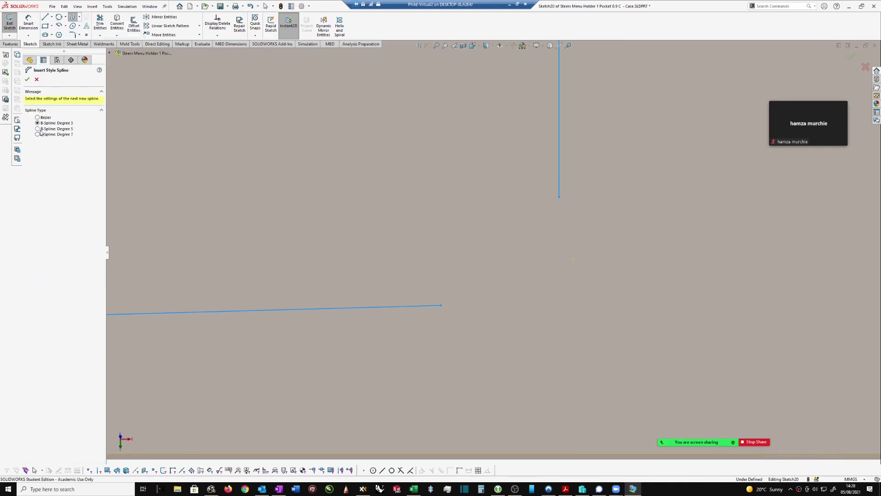
pyautogui.click(559, 197)
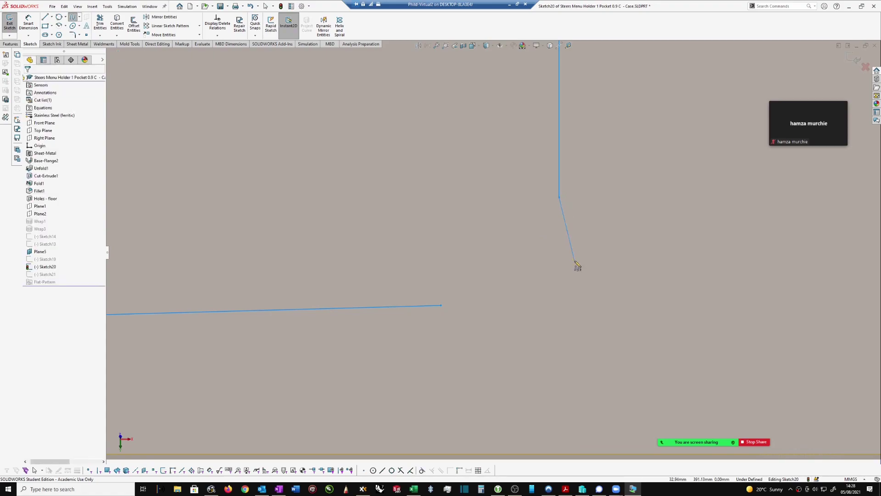
pyautogui.click(559, 265)
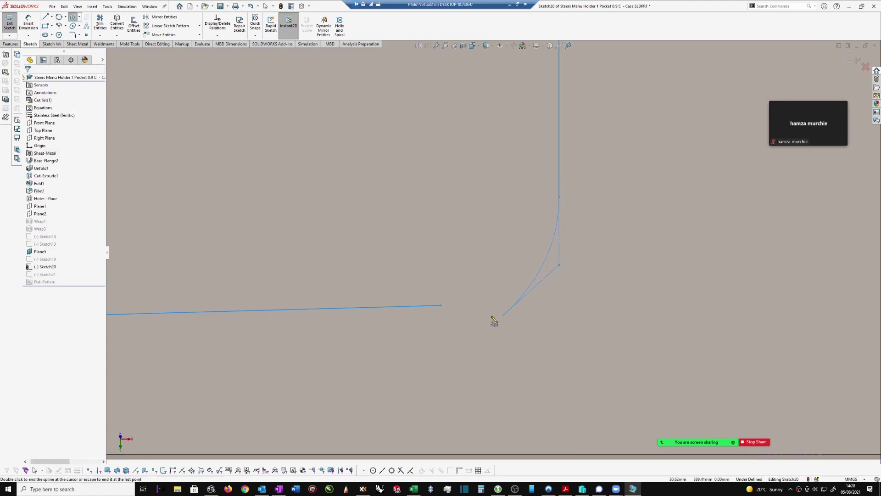
pyautogui.click(500, 303)
pyautogui.doubleClick(441, 306)
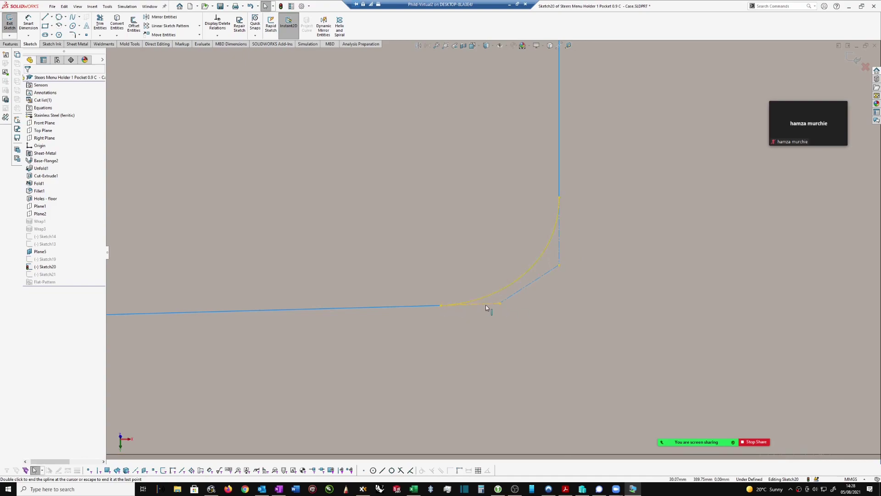
# - Make the style spline's control polygon segment at the lower line collinear with that line
pyautogui.click(479, 306)
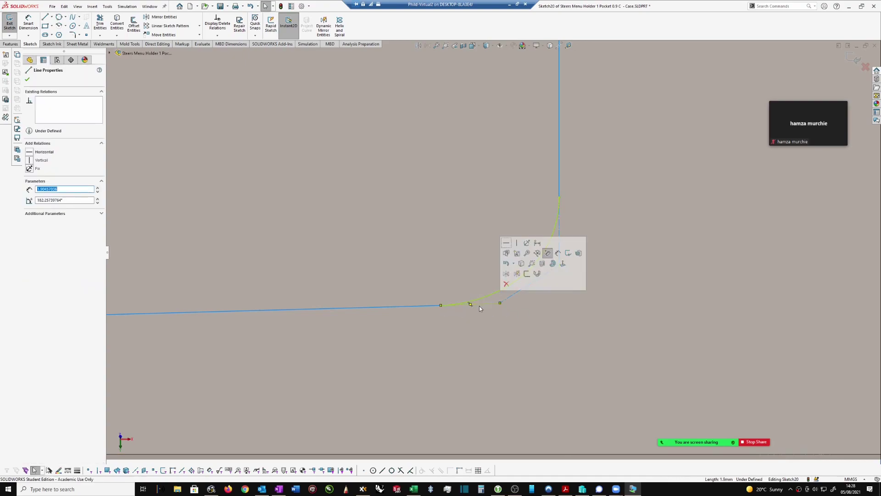
pyautogui.doubleClick(419, 307)
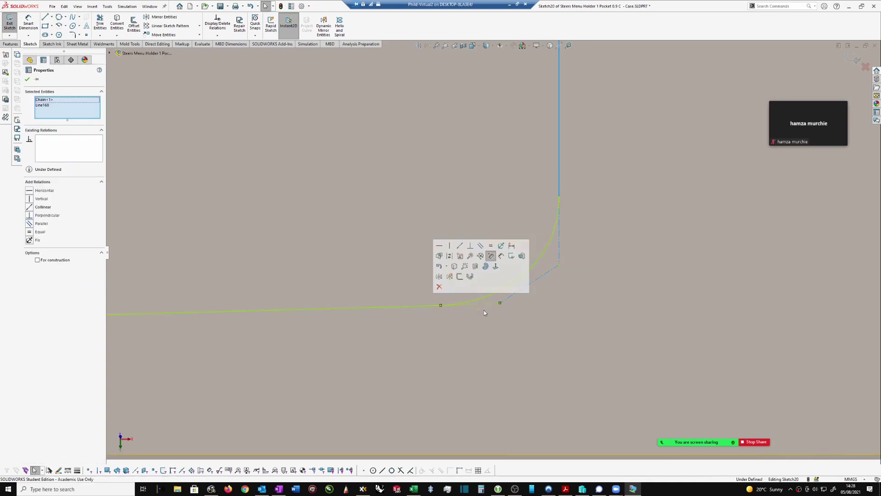
pyautogui.click(460, 248)
pyautogui.click(596, 263)
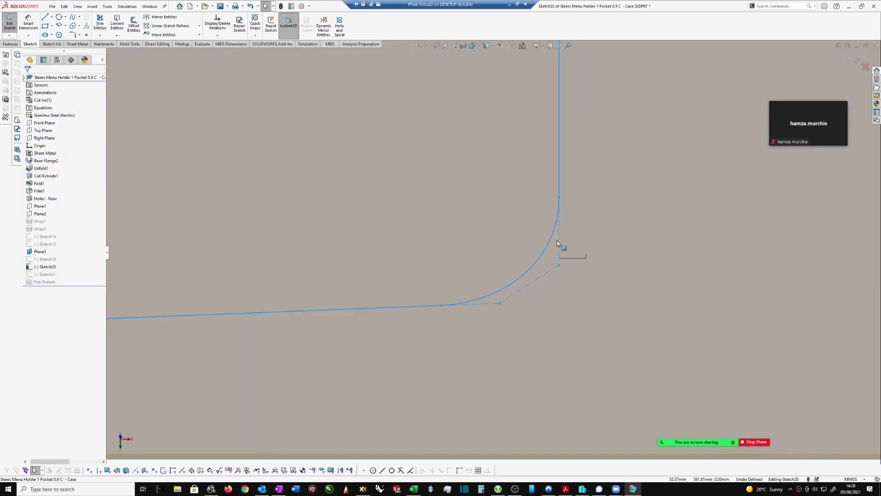
# - Make the style spline's upper control polygon segment collinear with the handle's vertical end line
pyautogui.click(559, 244)
pyautogui.click(559, 176)
pyautogui.keyDown('ctrl'); pyautogui.click(559, 176); pyautogui.keyUp('ctrl')
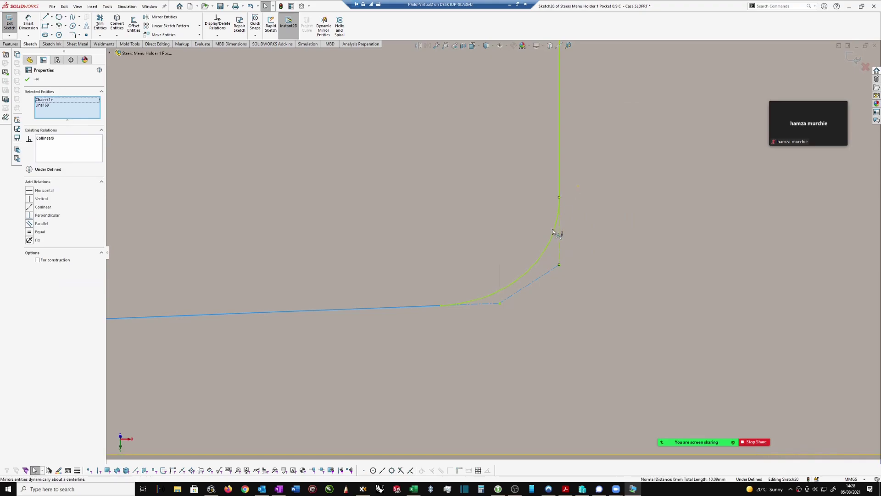
# - Delete the style spline forming the handle-side edge of the longest flame in the logo outline
pyautogui.click(581, 218)
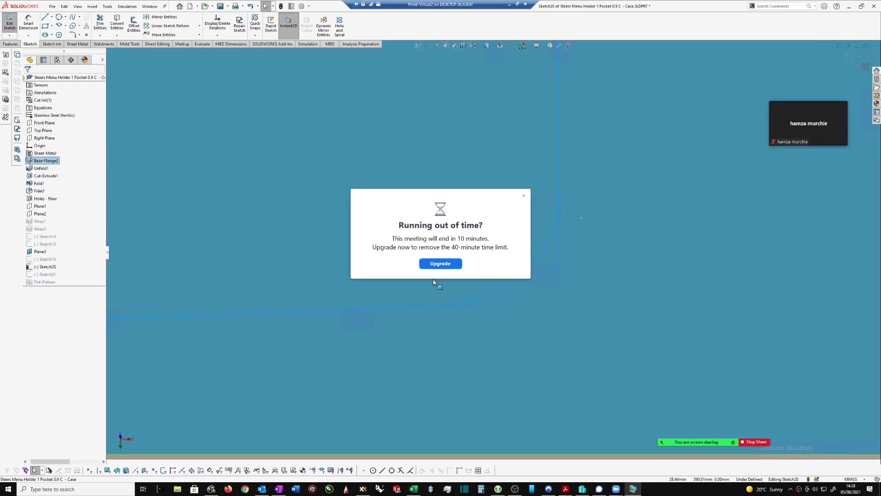
pyautogui.click(524, 196)
pyautogui.scroll(5, 555, 221)
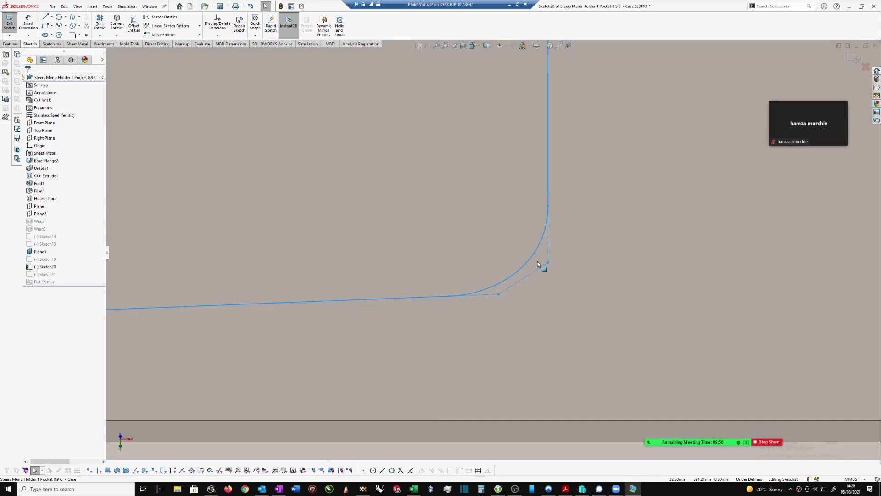
pyautogui.scroll(2, 428, 250)
pyautogui.scroll(-2, 373, 308)
pyautogui.scroll(-2, 385, 317)
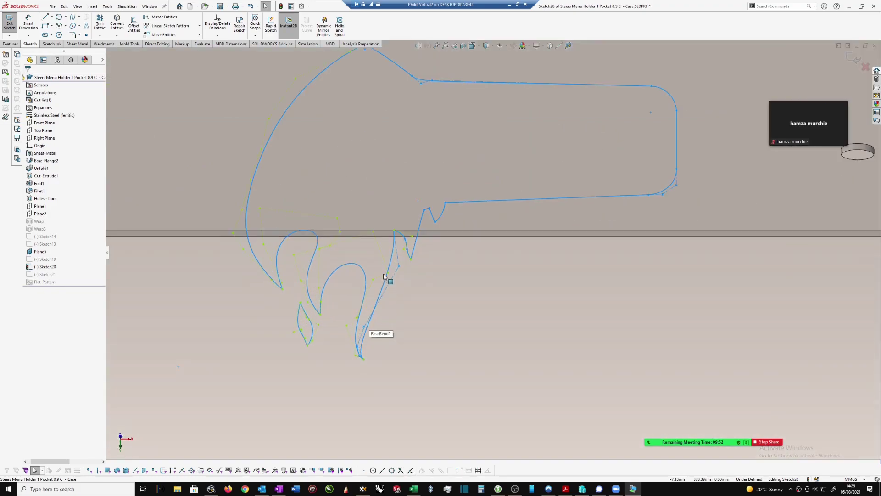
pyautogui.click(388, 273)
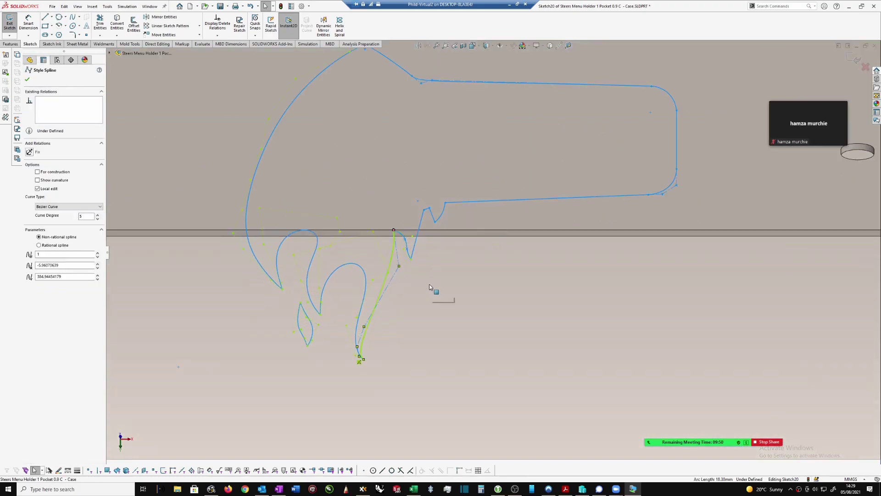
pyautogui.press('Delete')
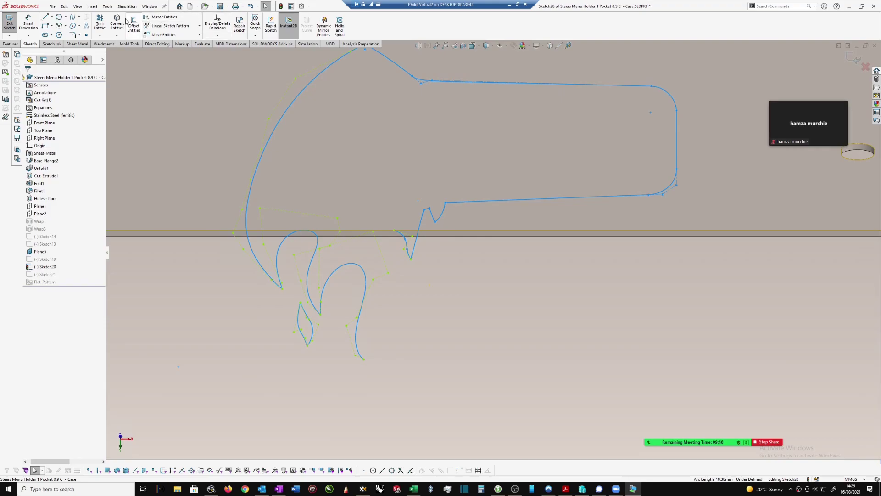
# - Draw a straight line from the open upper endpoint beside the small flame notch to the longest flame's tip
pyautogui.click(47, 18)
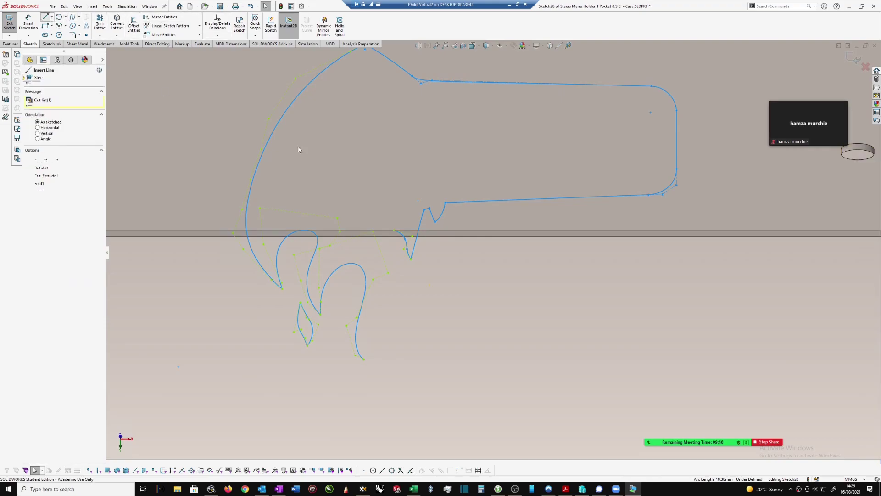
pyautogui.click(393, 229)
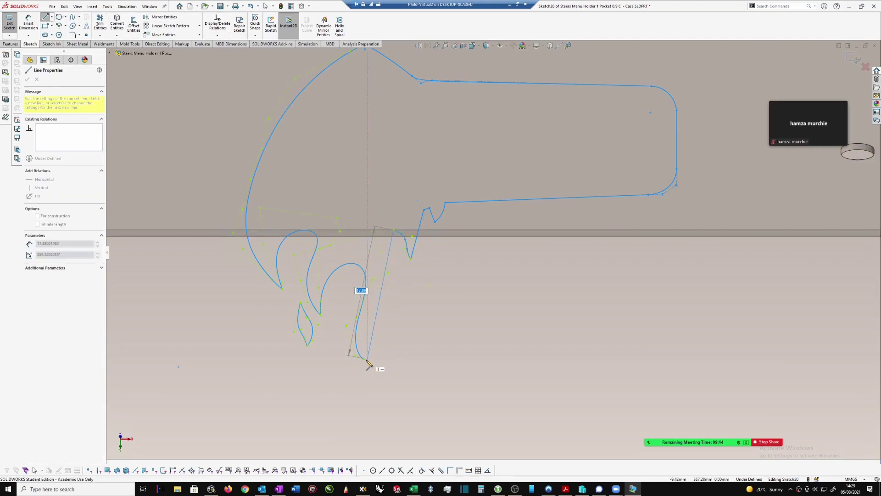
pyautogui.press('Escape')
pyautogui.press('z')
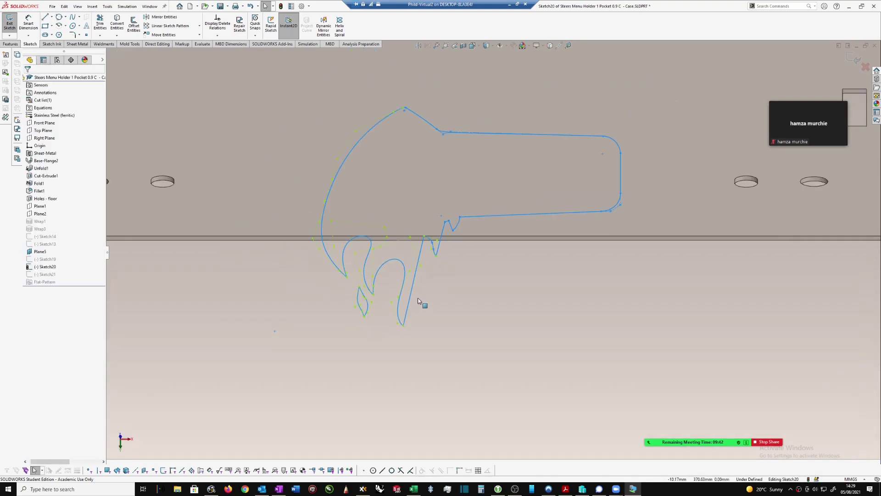
# - Delete the spline control vertex just below the peak of the logo outline, including its associated references
pyautogui.scroll(-3, 470, 139)
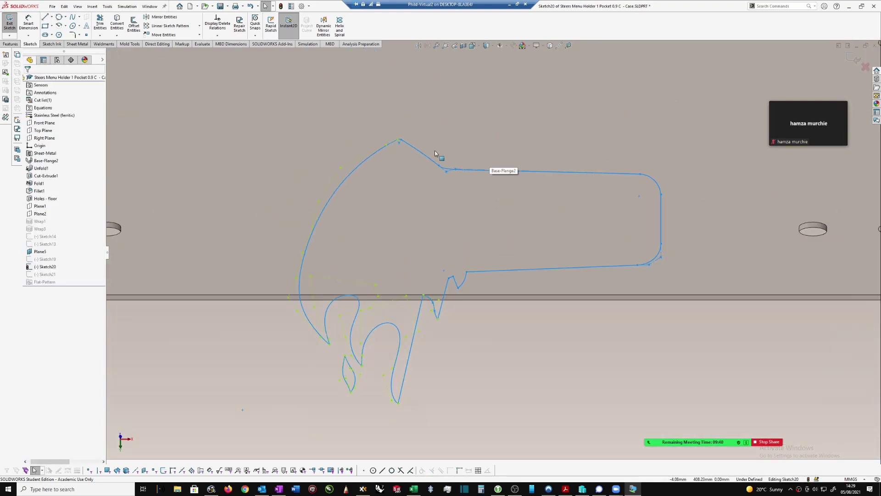
pyautogui.scroll(-2, 382, 154)
pyautogui.click(418, 150)
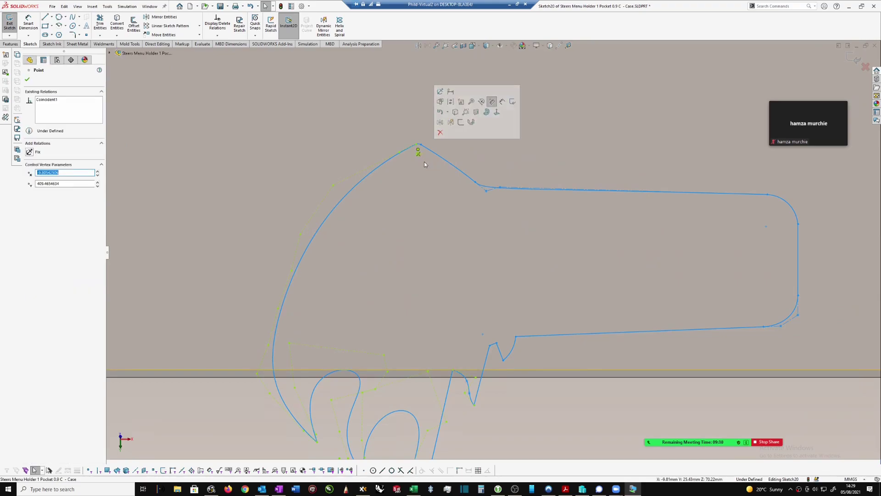
pyautogui.press('Delete')
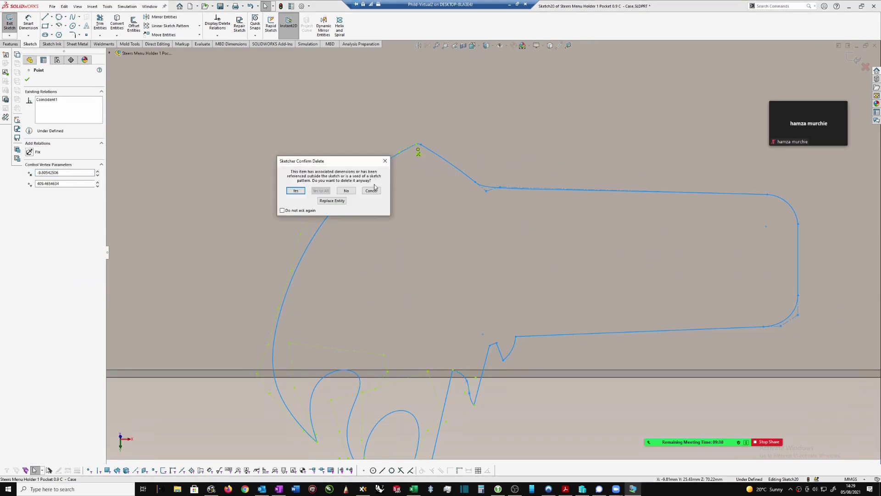
pyautogui.click(296, 191)
# - Check the control vertices of the outline's large outer curve and exit Sketch20
pyautogui.scroll(3, 402, 162)
pyautogui.scroll(1, 410, 173)
pyautogui.scroll(-3, 472, 222)
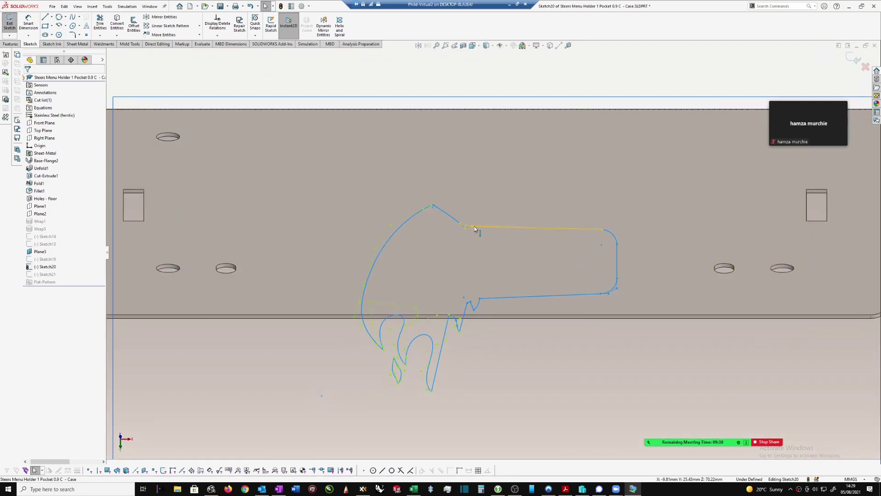
pyautogui.scroll(-2, 365, 272)
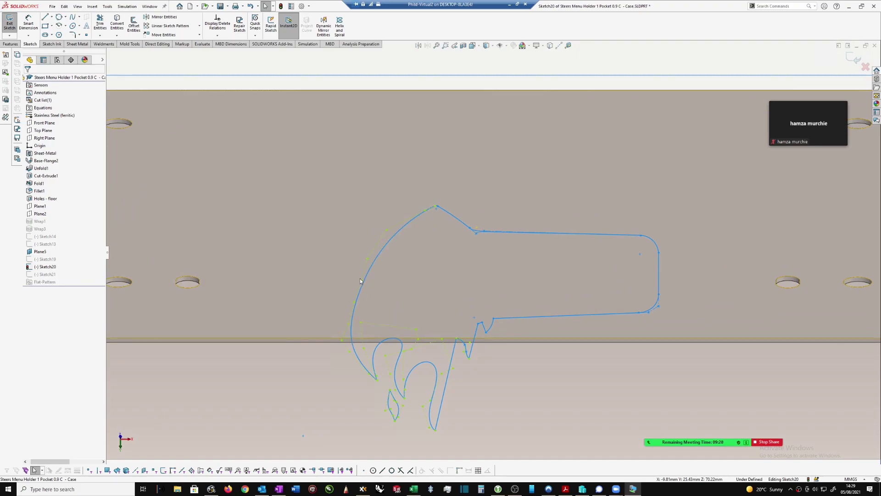
pyautogui.click(361, 279)
pyautogui.scroll(3, 496, 256)
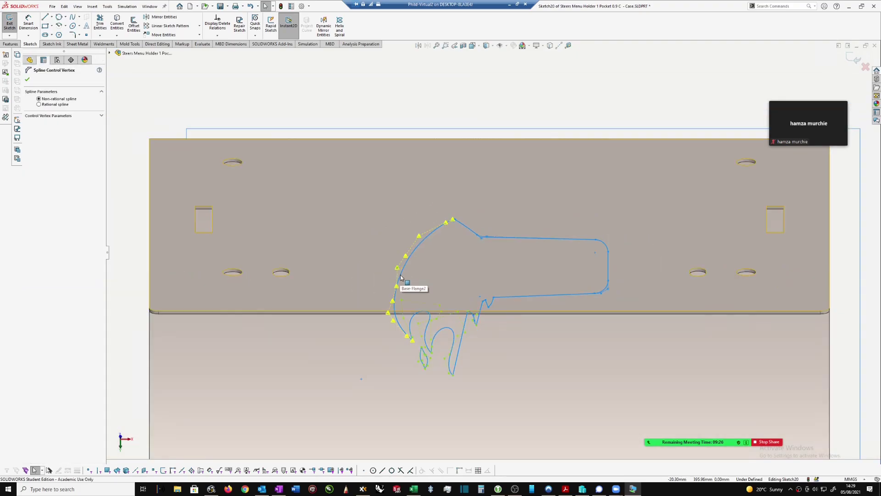
pyautogui.scroll(-1, 505, 275)
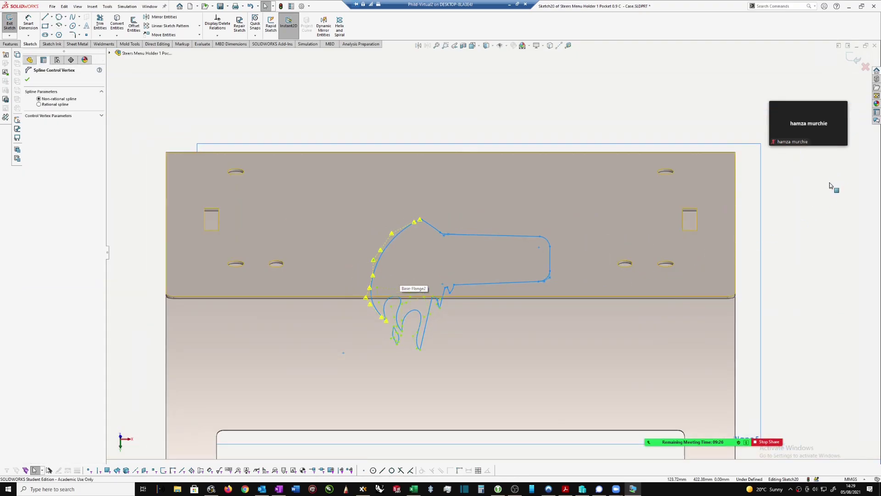
pyautogui.click(856, 57)
# - Delete Sketch20, containing the logo outline and the dash-dot line above the menu holder, from the part
pyautogui.scroll(3, 574, 207)
pyautogui.moveTo(610, 276); pyautogui.dragTo(649, 129, button='middle')
pyautogui.scroll(2, 625, 177)
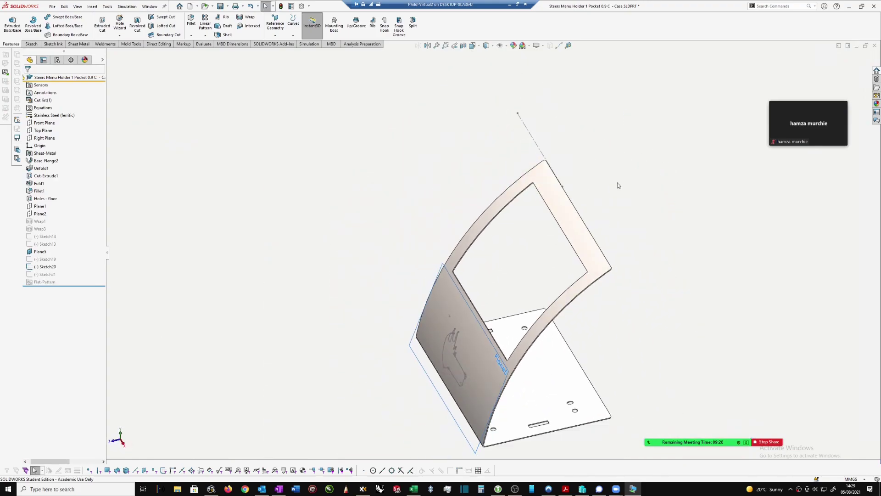
pyautogui.moveTo(590, 357); pyautogui.dragTo(665, 343, button='middle')
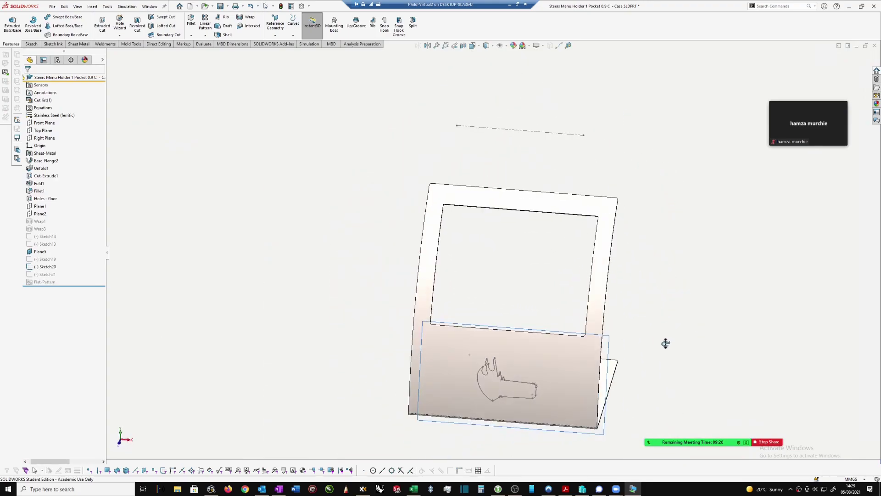
pyautogui.click(549, 138)
pyautogui.press('Delete')
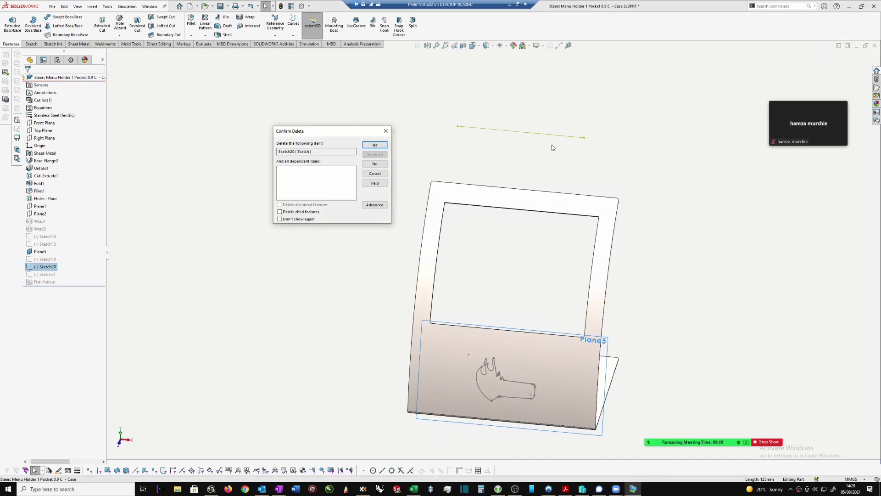
pyautogui.click(374, 145)
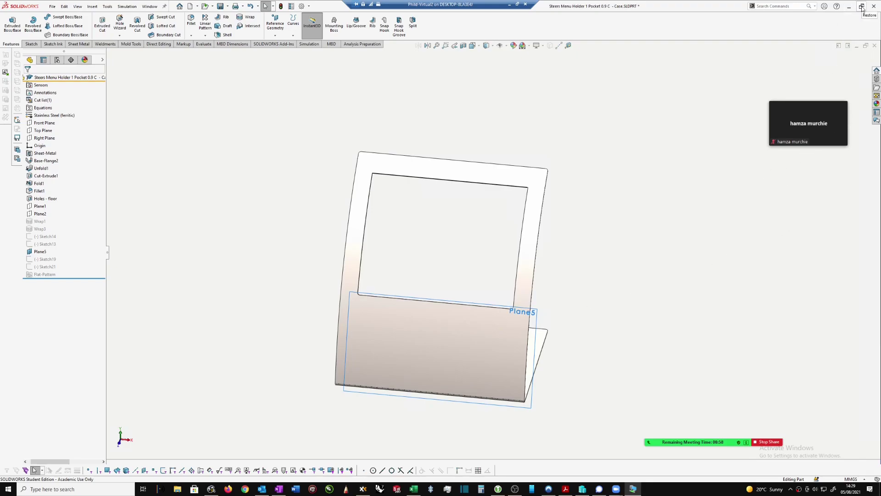
# - Take the virtual machine window out of full screen and minimize it to reach the host desktop
pyautogui.click(519, 5)
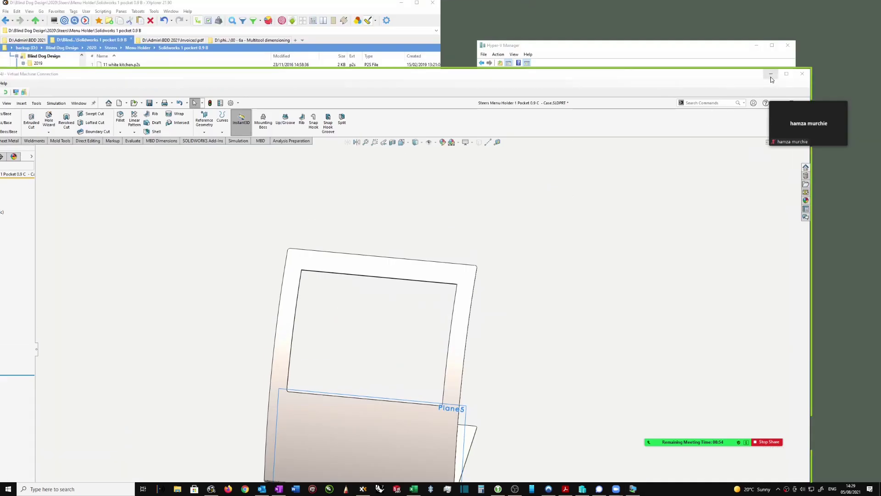
pyautogui.click(771, 76)
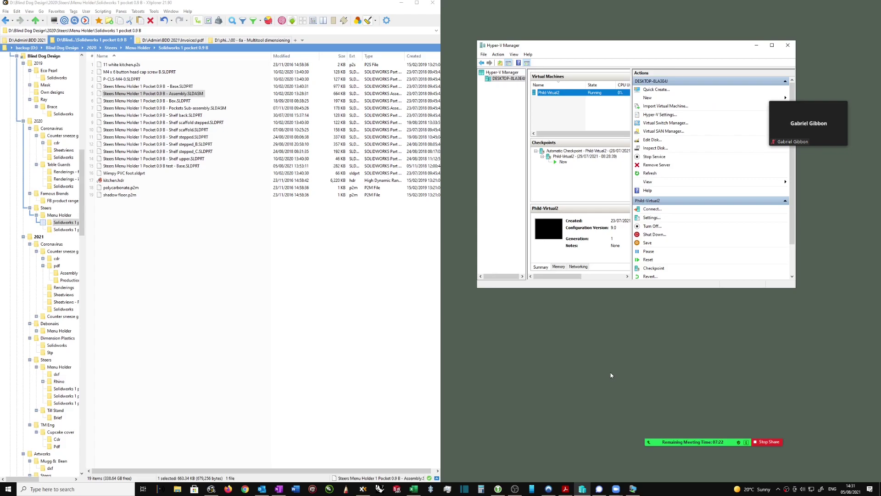
pyautogui.click(675, 353)
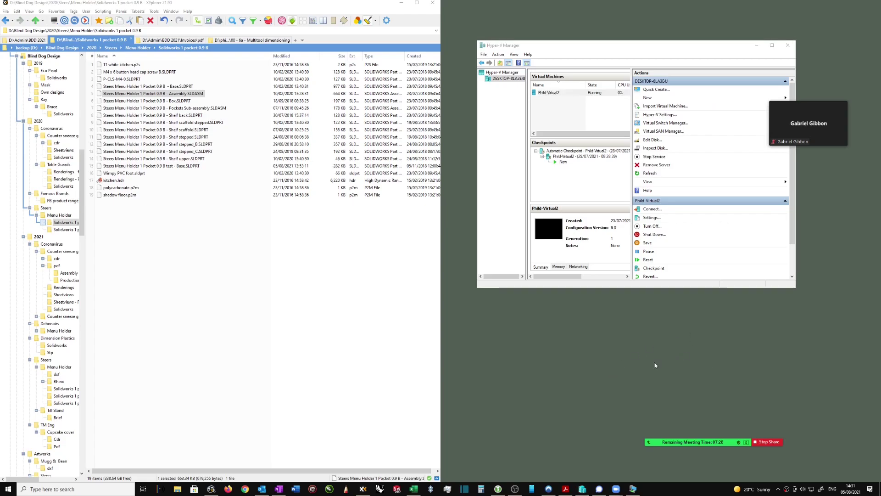